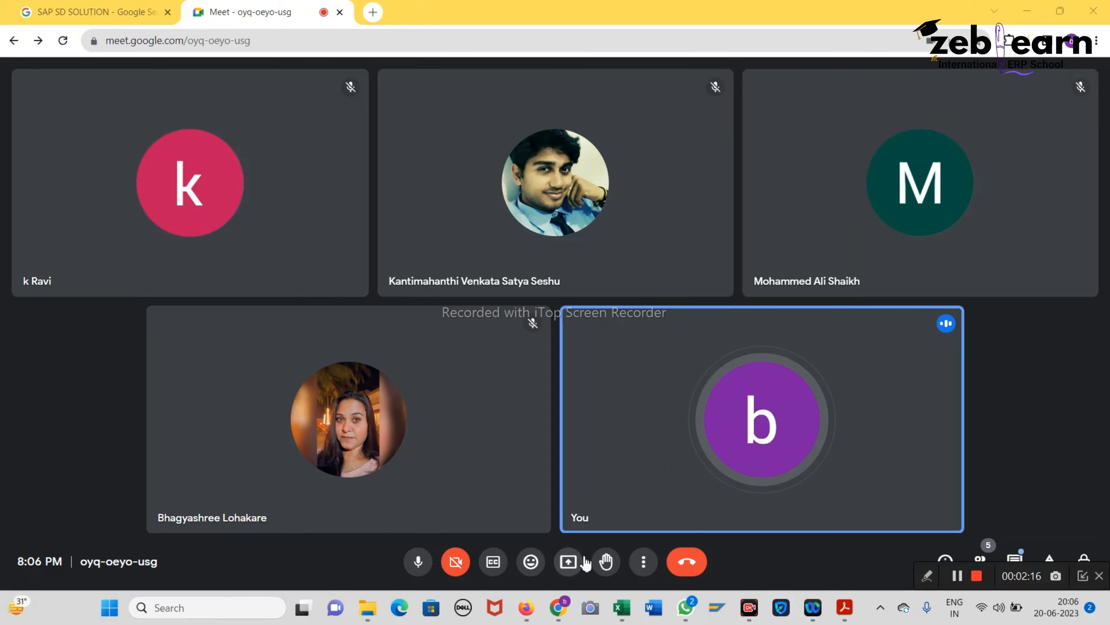
Step: Present the entire screen to everyone in the Google Meet call
{"action": "left_click", "coordinate": [568, 561]}
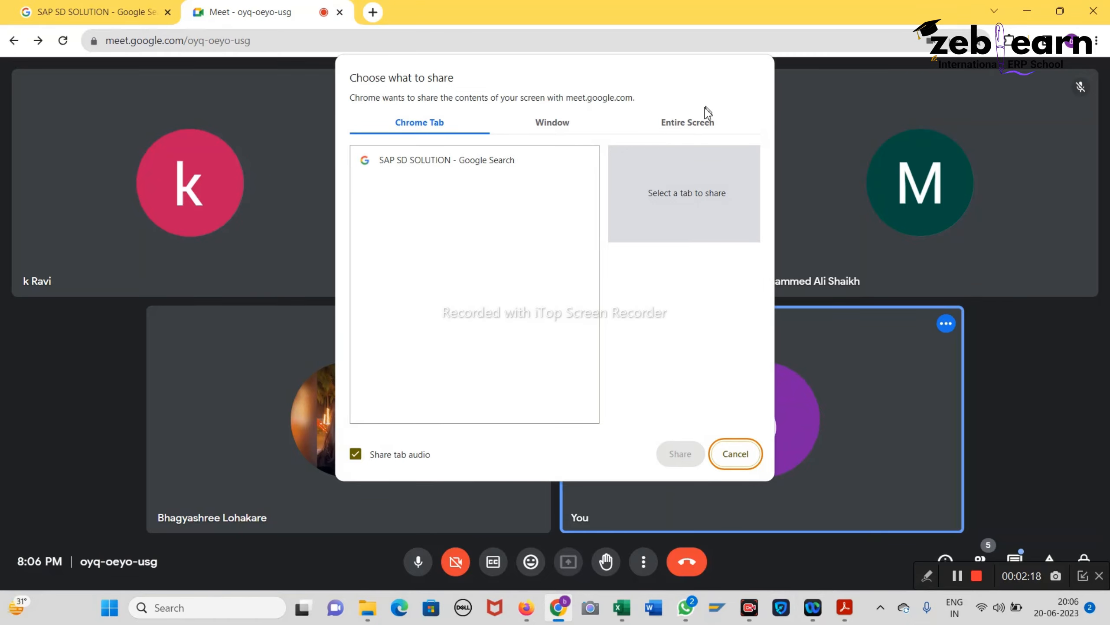
{"action": "left_click", "coordinate": [695, 122]}
{"action": "left_click", "coordinate": [481, 244]}
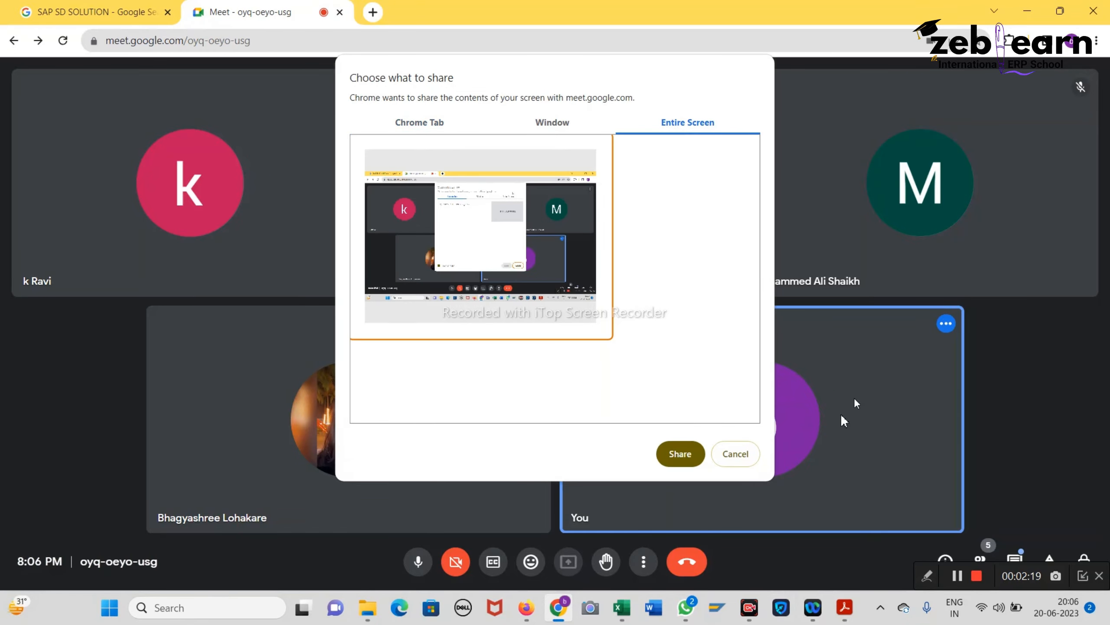
{"action": "left_click", "coordinate": [679, 454]}
Step: Review the handwritten quota configuration page in the SAP HCM notes PDF, then launch SAP Logon
{"action": "left_click", "coordinate": [848, 609]}
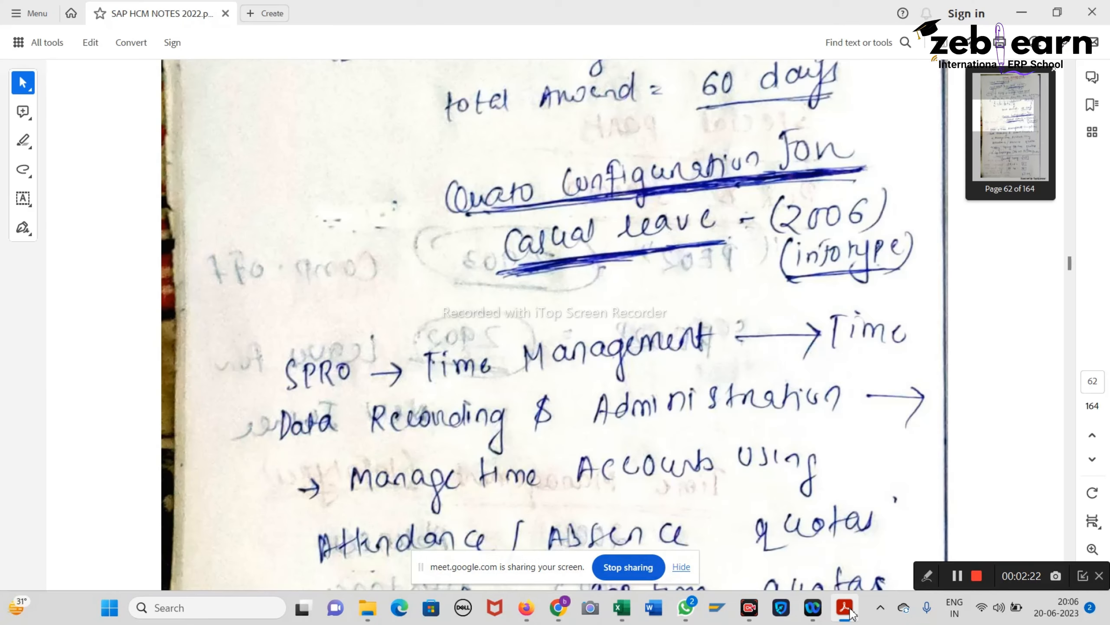
{"action": "scroll", "coordinate": [602, 318], "scroll_direction": "down", "scroll_amount": 1}
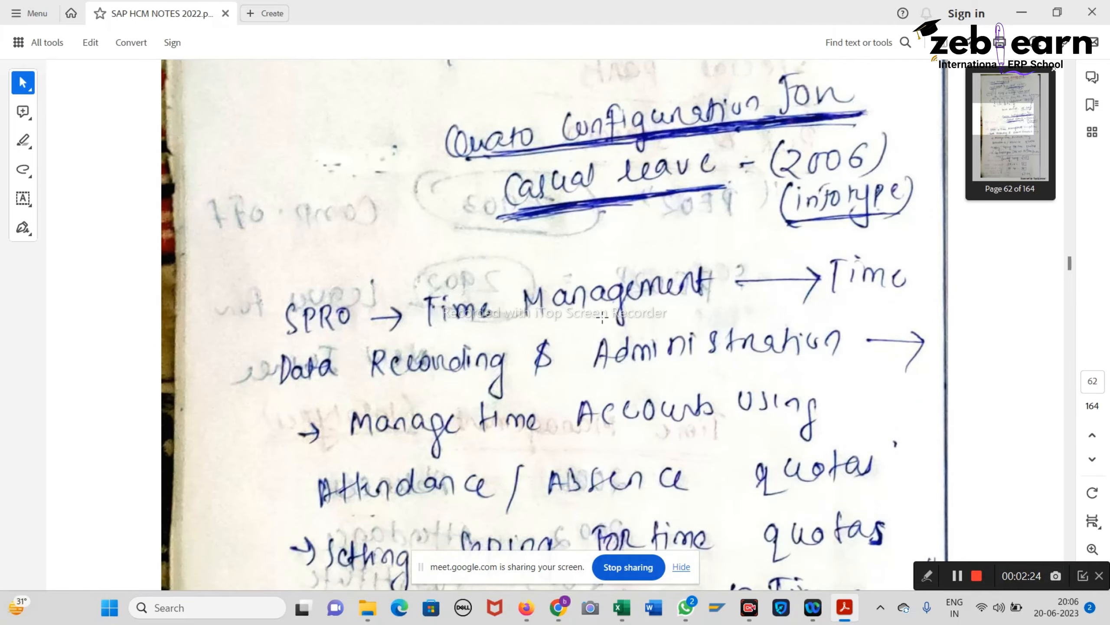
{"action": "scroll", "coordinate": [602, 319], "scroll_direction": "down", "scroll_amount": 2}
{"action": "scroll", "coordinate": [602, 318], "scroll_direction": "up", "scroll_amount": 2}
{"action": "scroll", "coordinate": [630, 240], "scroll_direction": "down", "scroll_amount": 3}
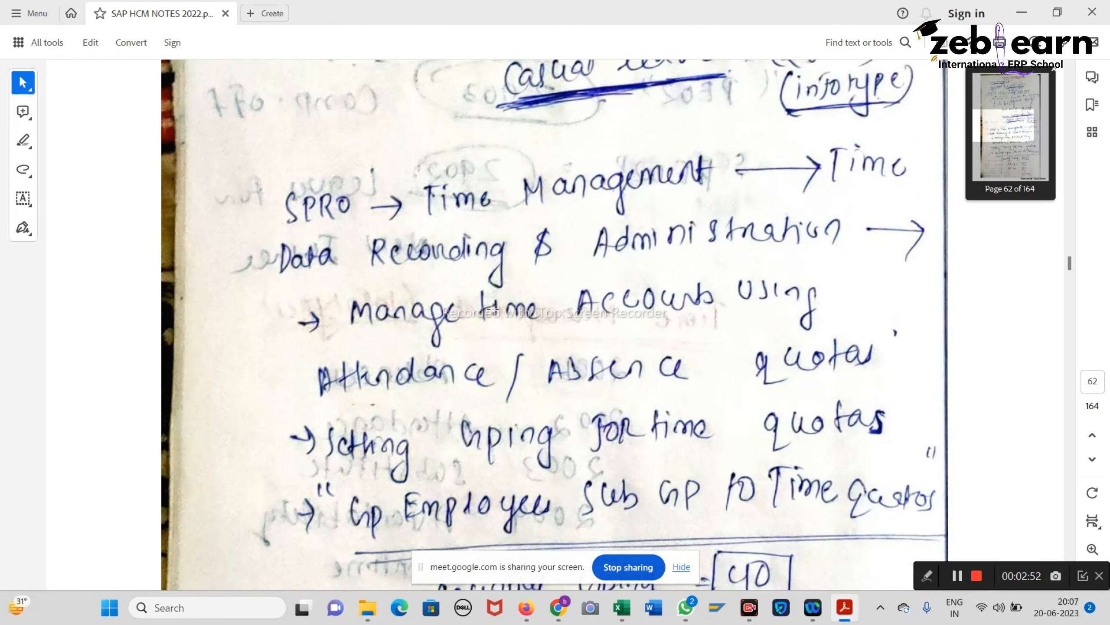
{"action": "scroll", "coordinate": [333, 277], "scroll_direction": "down", "scroll_amount": 1}
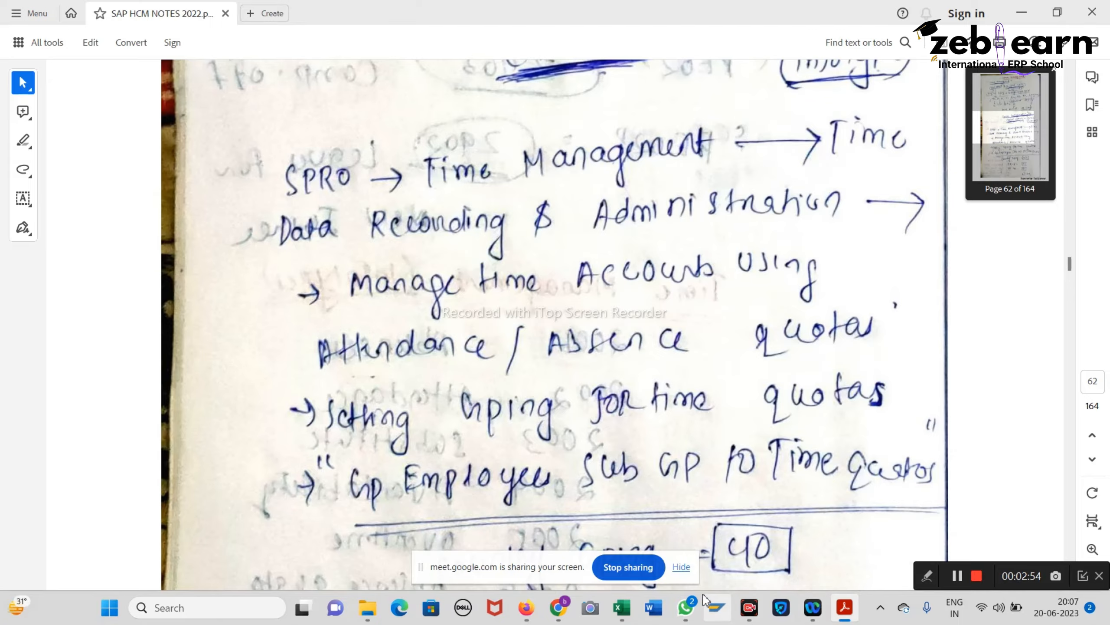
{"action": "left_click", "coordinate": [717, 607]}
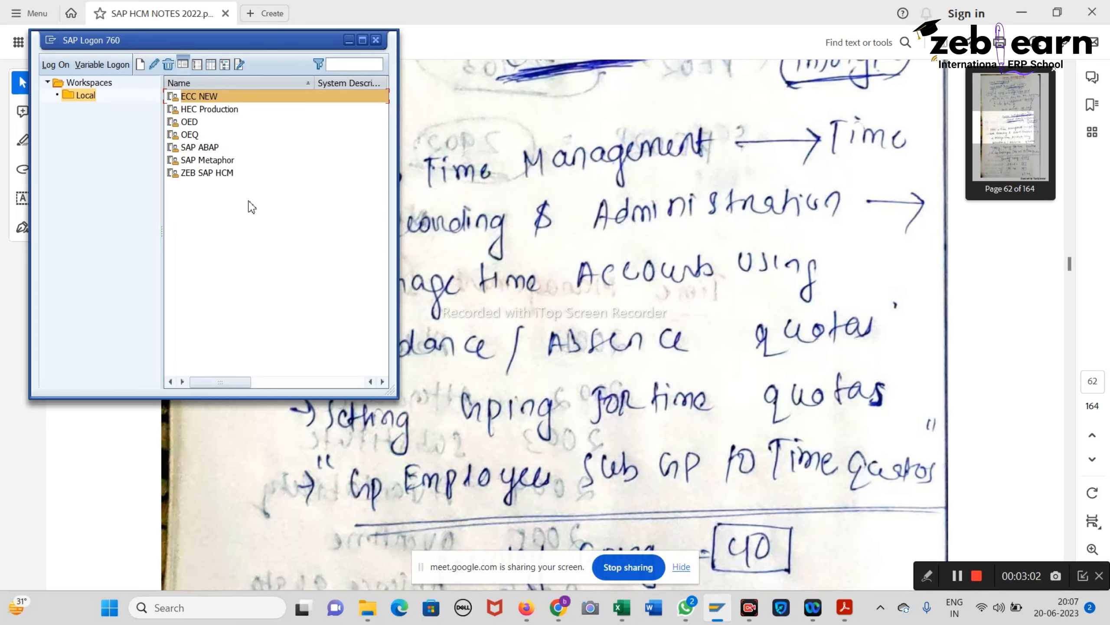
Step: Open the ZEB SAP HCM logon screen and check the Personnel ID in the Dabur India workbook
{"action": "left_click", "coordinate": [208, 175]}
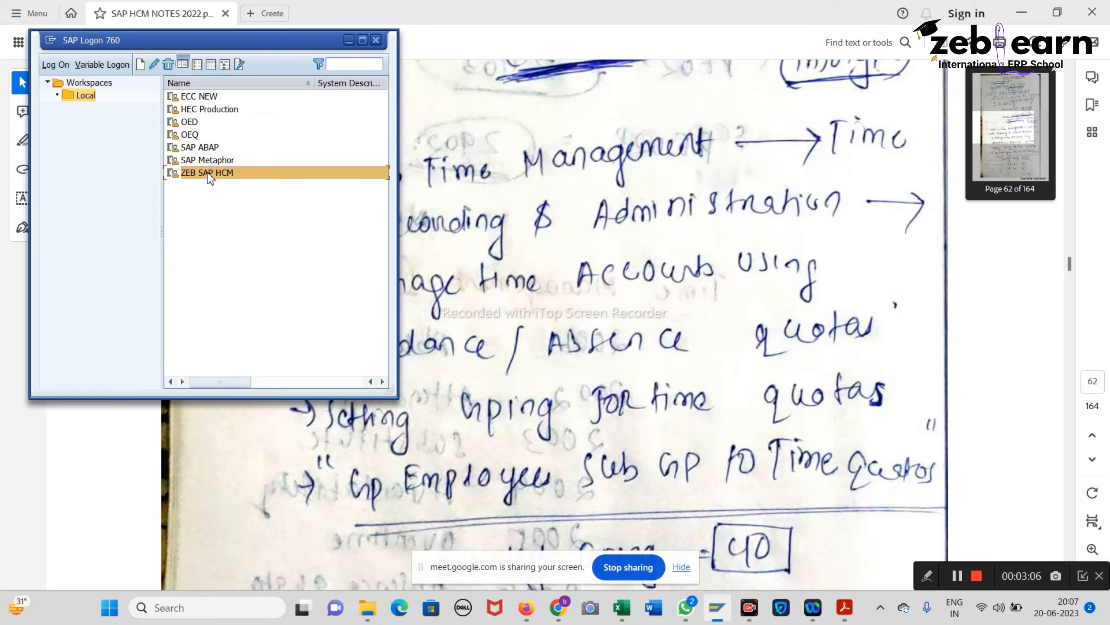
{"action": "double_click", "coordinate": [208, 174]}
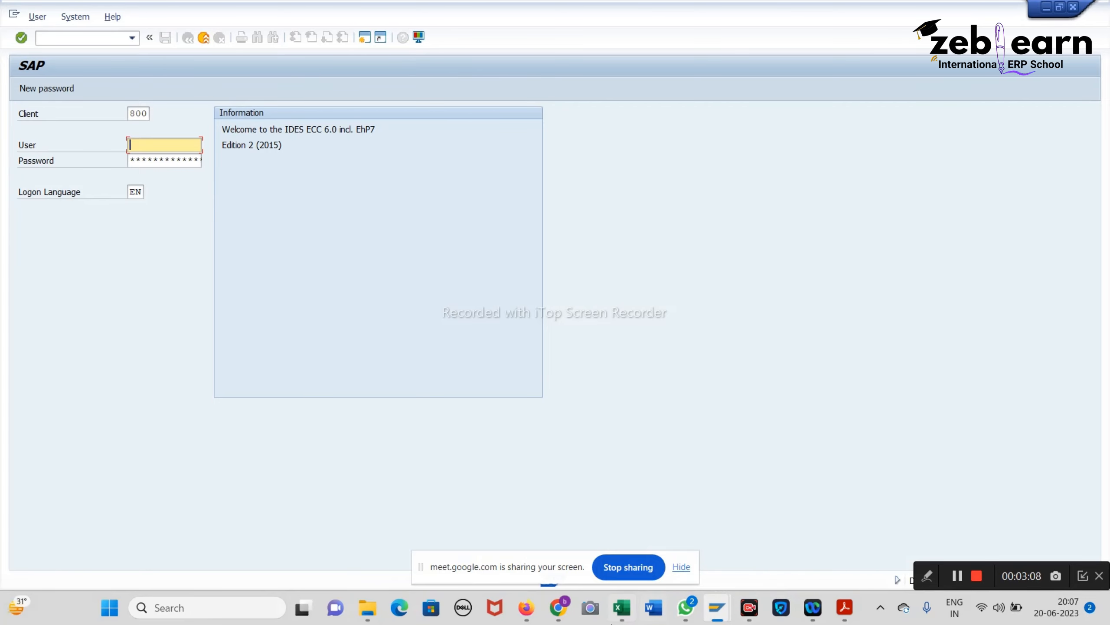
{"action": "mouse_move", "coordinate": [612, 619]}
{"action": "left_click", "coordinate": [625, 531]}
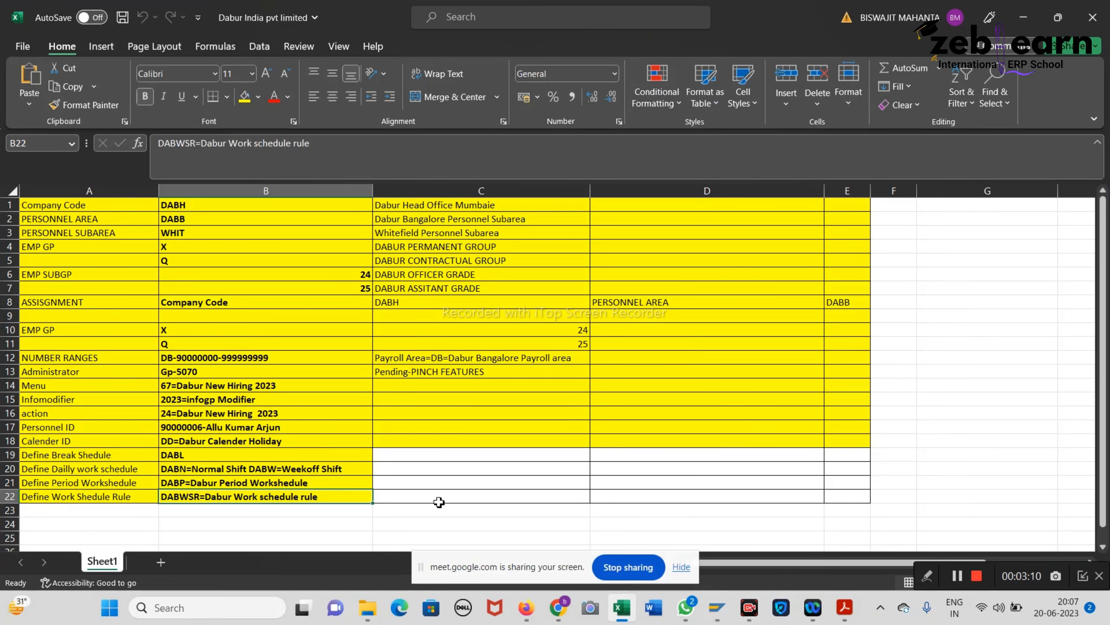
{"action": "left_click", "coordinate": [212, 428]}
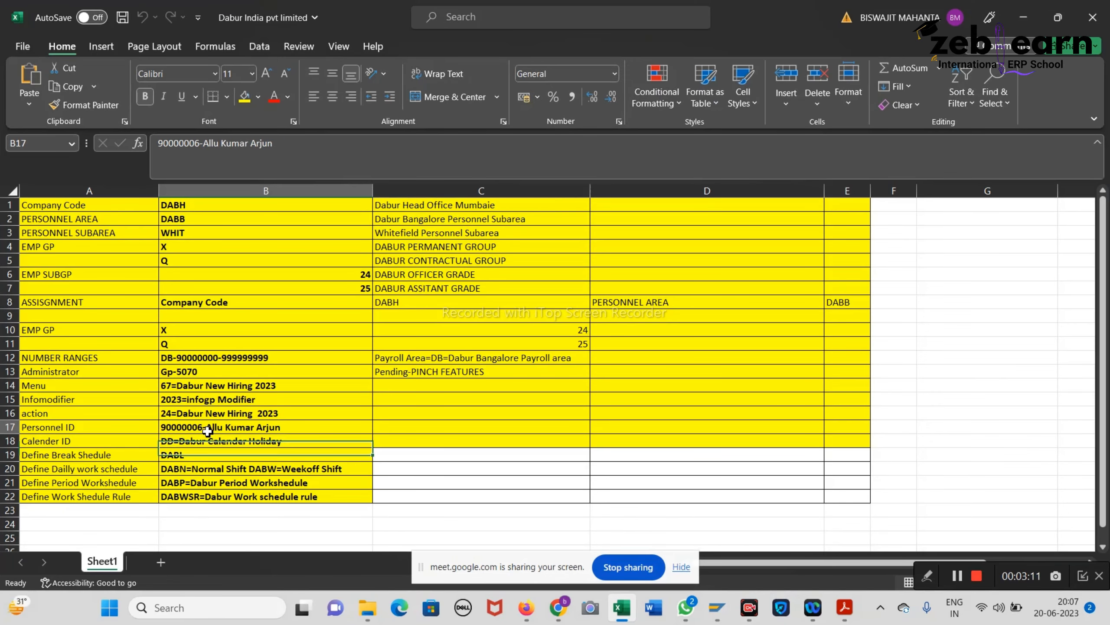
{"action": "left_click", "coordinate": [1023, 17]}
Step: Log on using the previously used user name and the account password
{"action": "key", "text": "Down"}
{"action": "key", "text": "Down"}
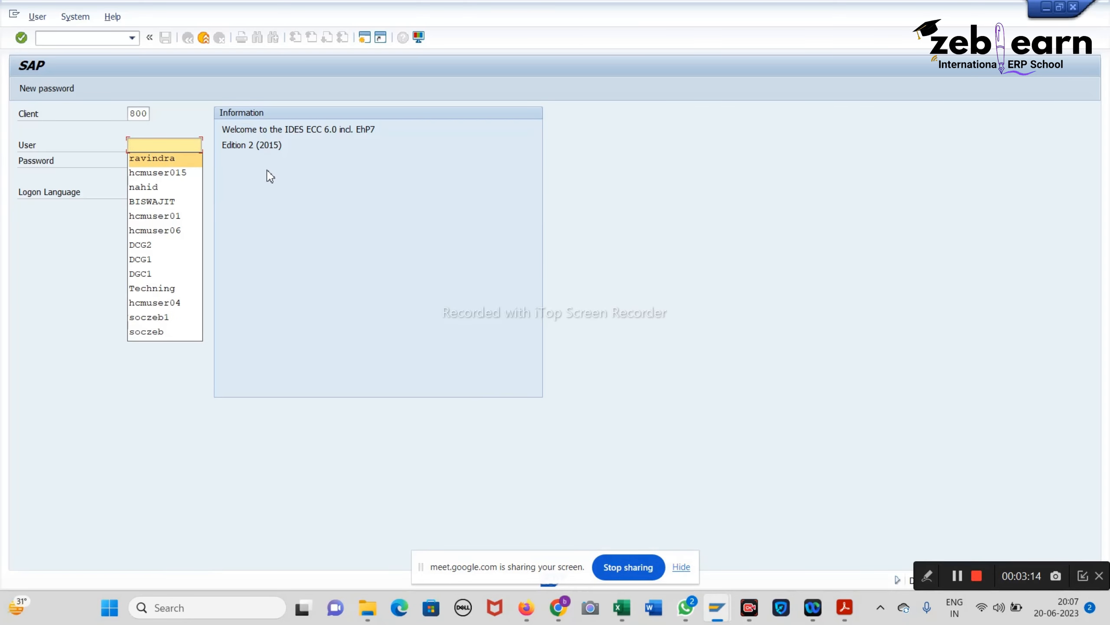
{"action": "key", "text": "Return"}
{"action": "left_click", "coordinate": [181, 163]}
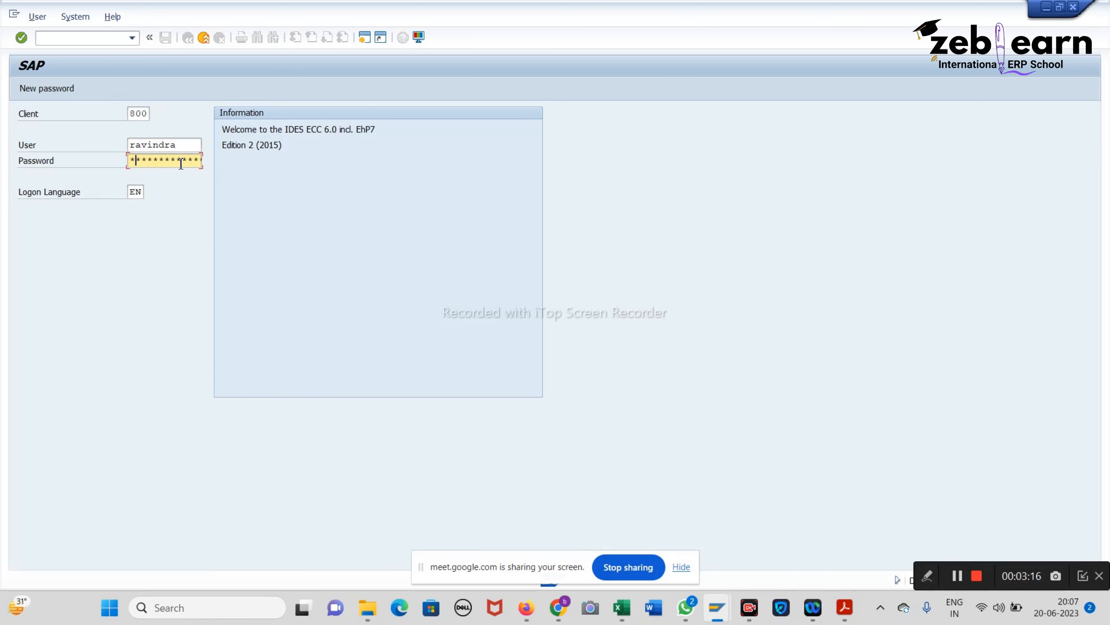
{"action": "key", "text": "Return"}
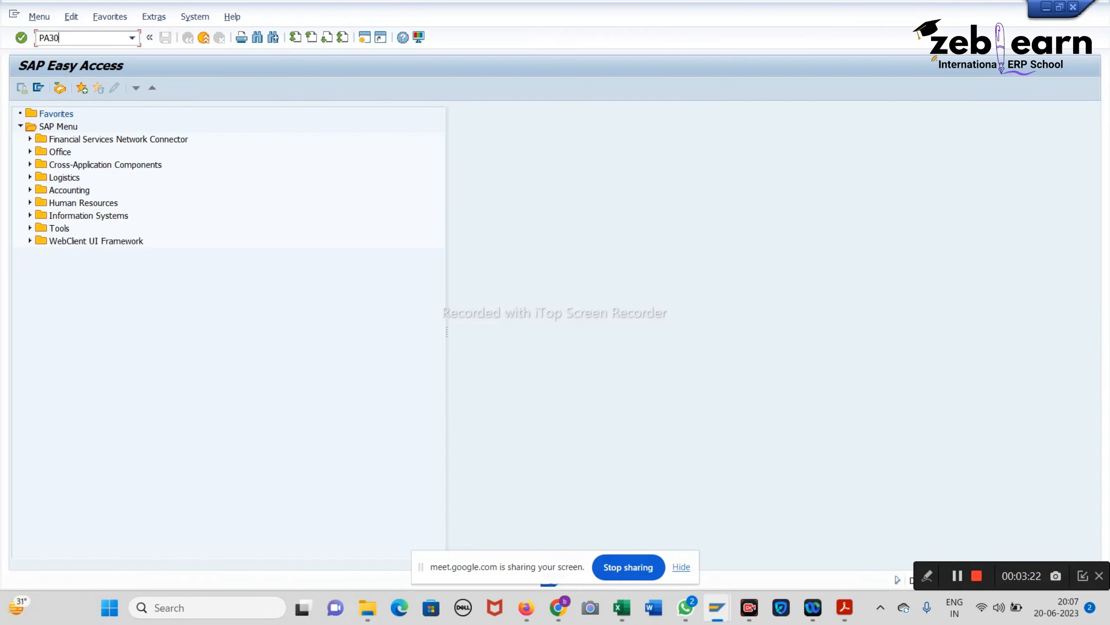
{"action": "key", "text": "Return"}
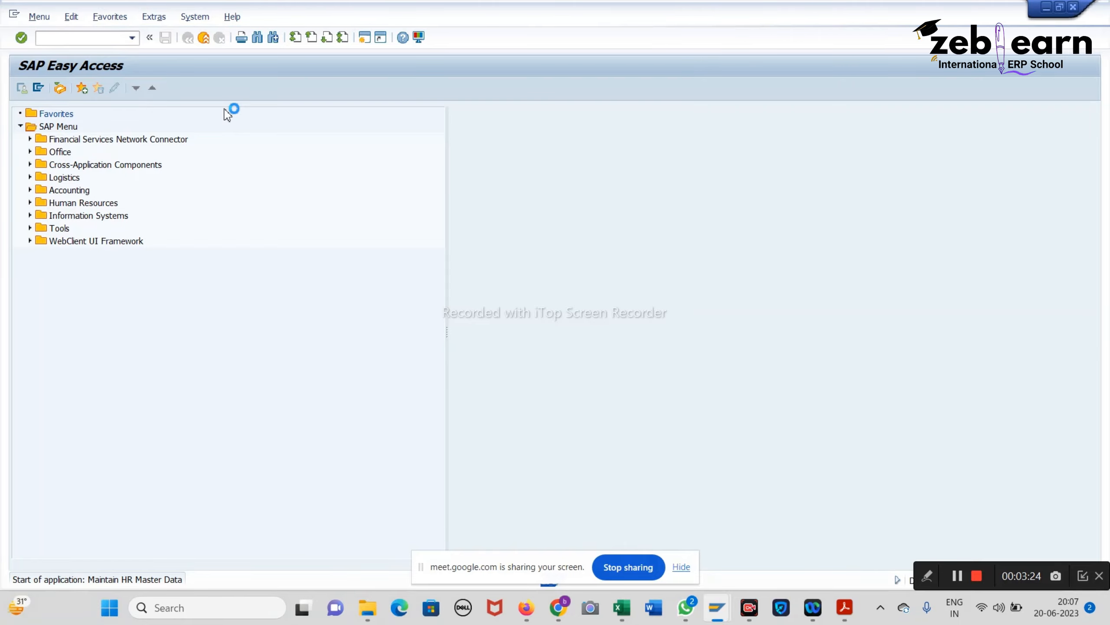
{"action": "type", "text": "900"}
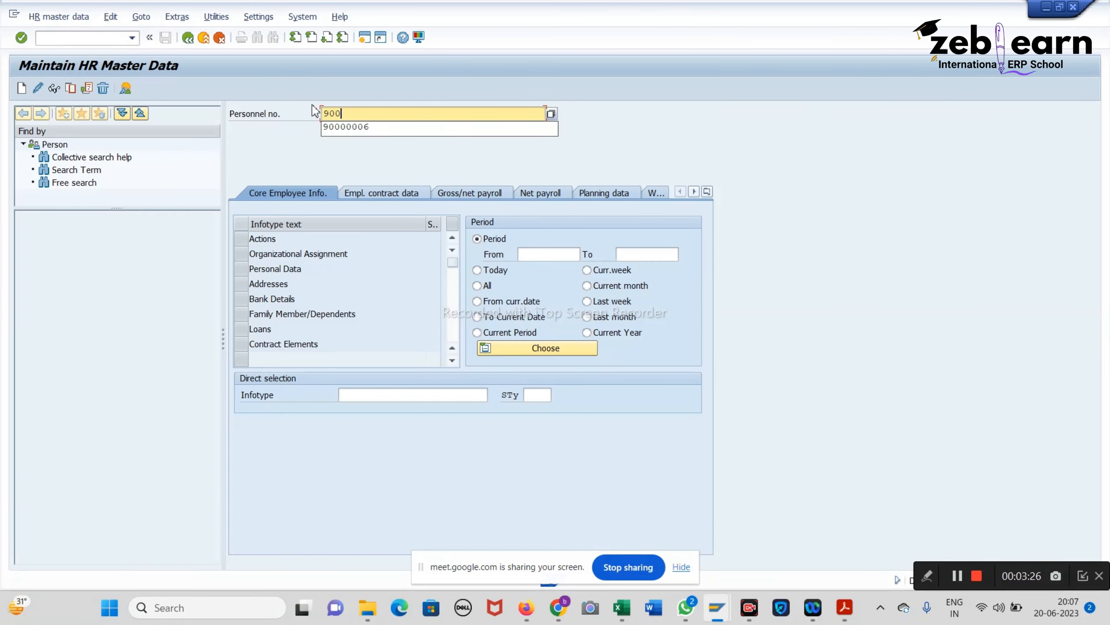
{"action": "type", "text": "0"}
{"action": "key", "text": "Down"}
{"action": "key", "text": "Return"}
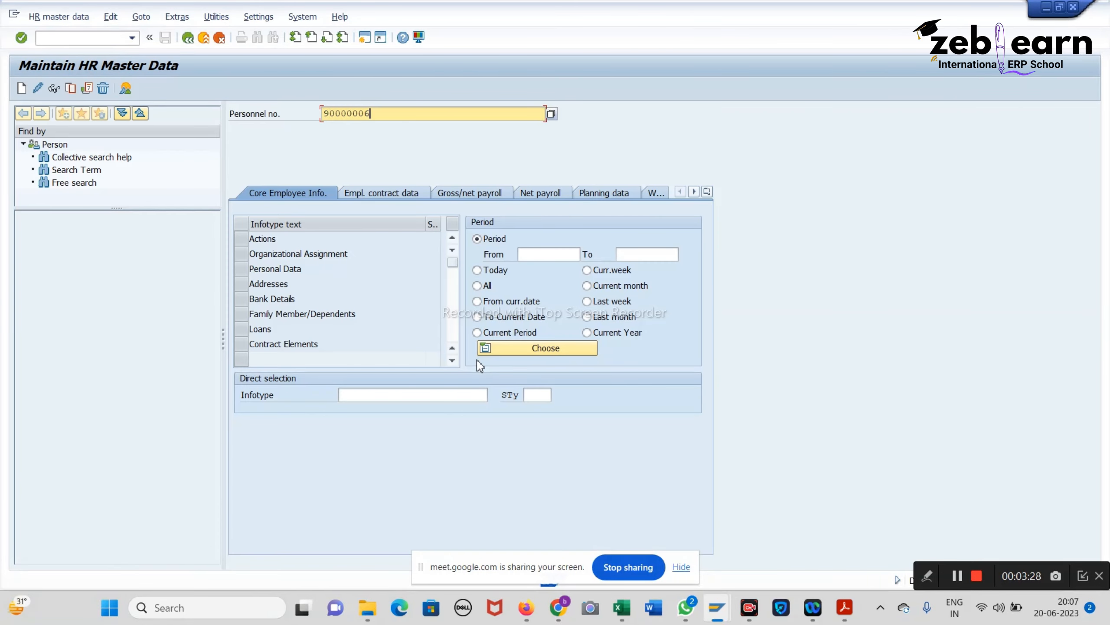
{"action": "left_click", "coordinate": [454, 396]}
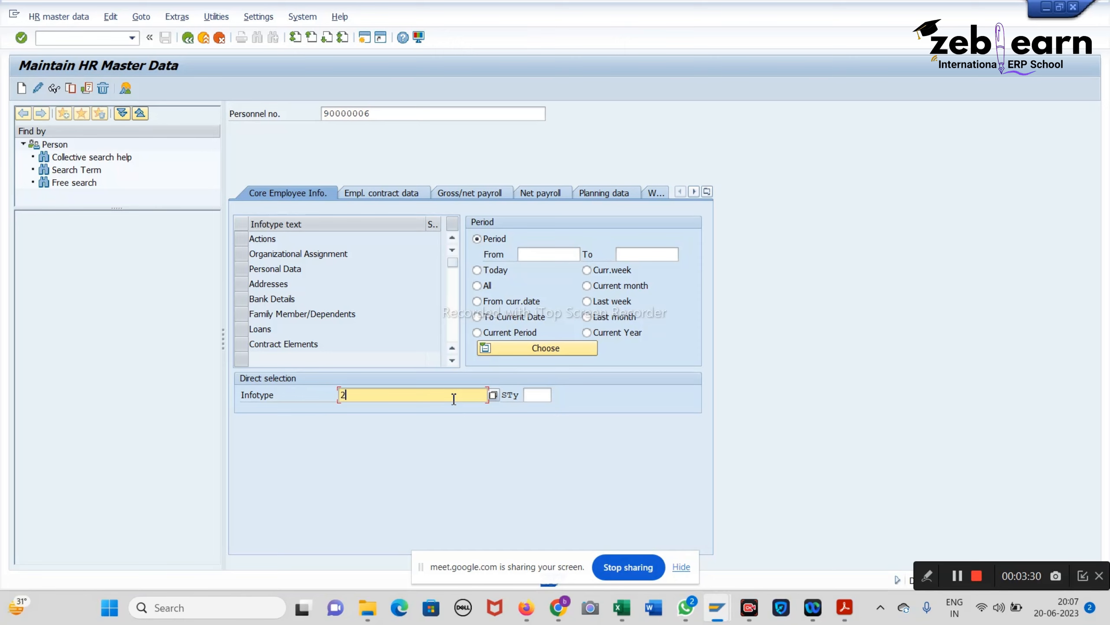
{"action": "key", "text": "Return"}
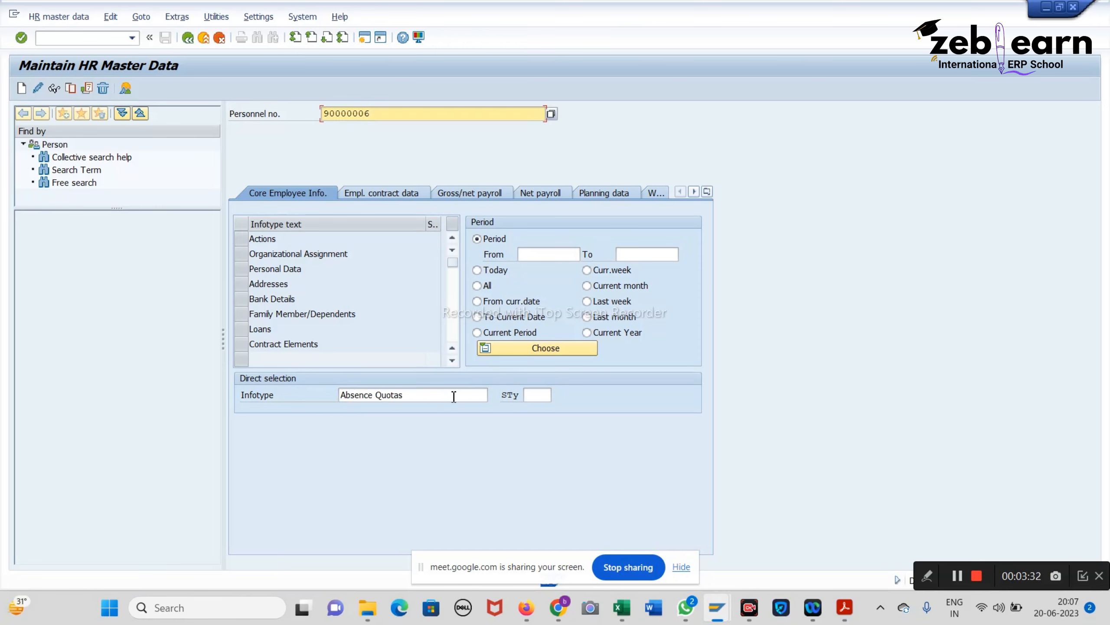
{"action": "left_click_drag", "start_coordinate": [450, 399], "coordinate": [311, 382]}
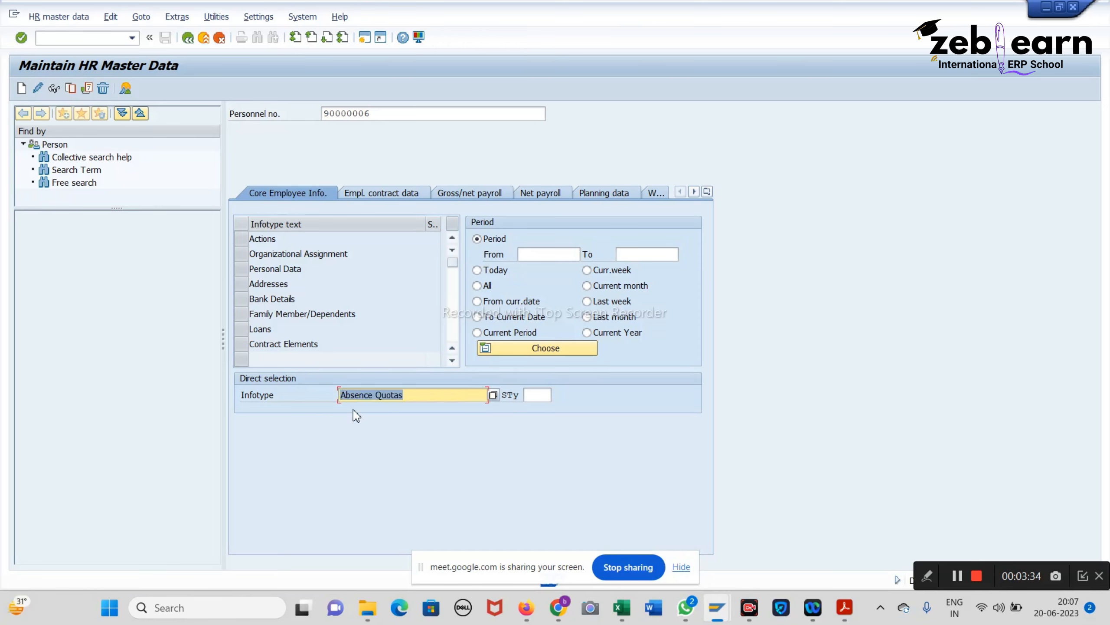
{"action": "key", "text": "BackSpace"}
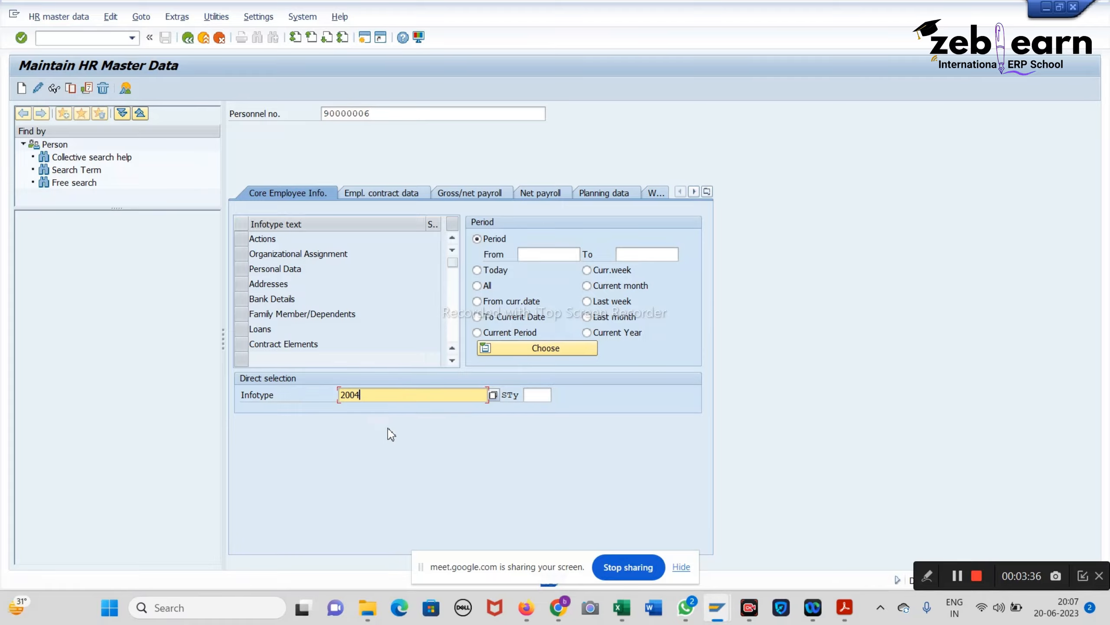
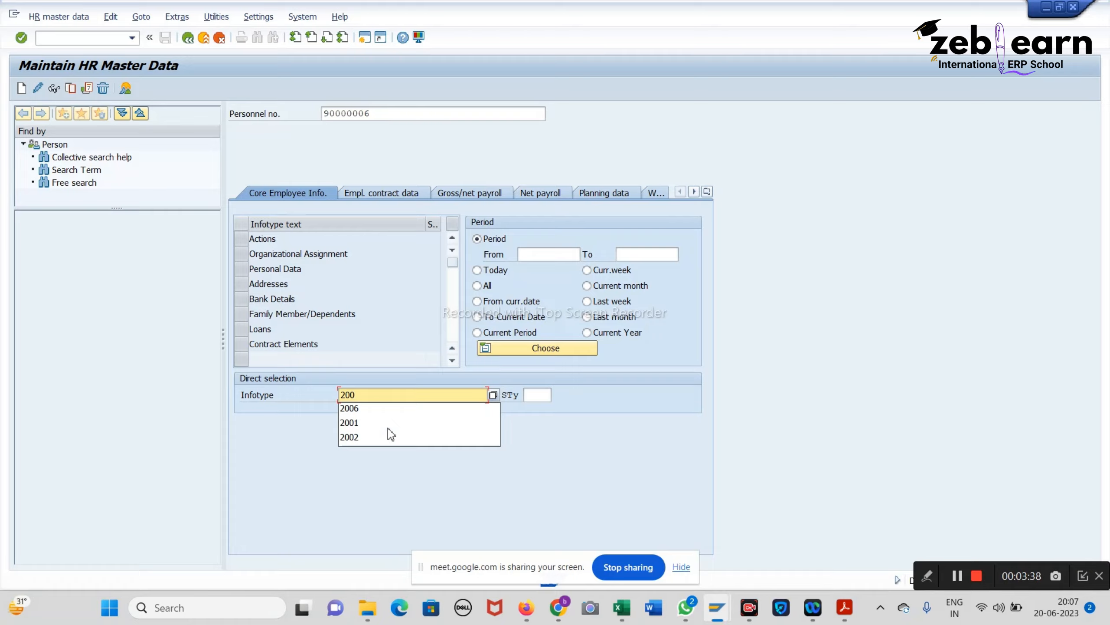
{"action": "key", "text": "Return"}
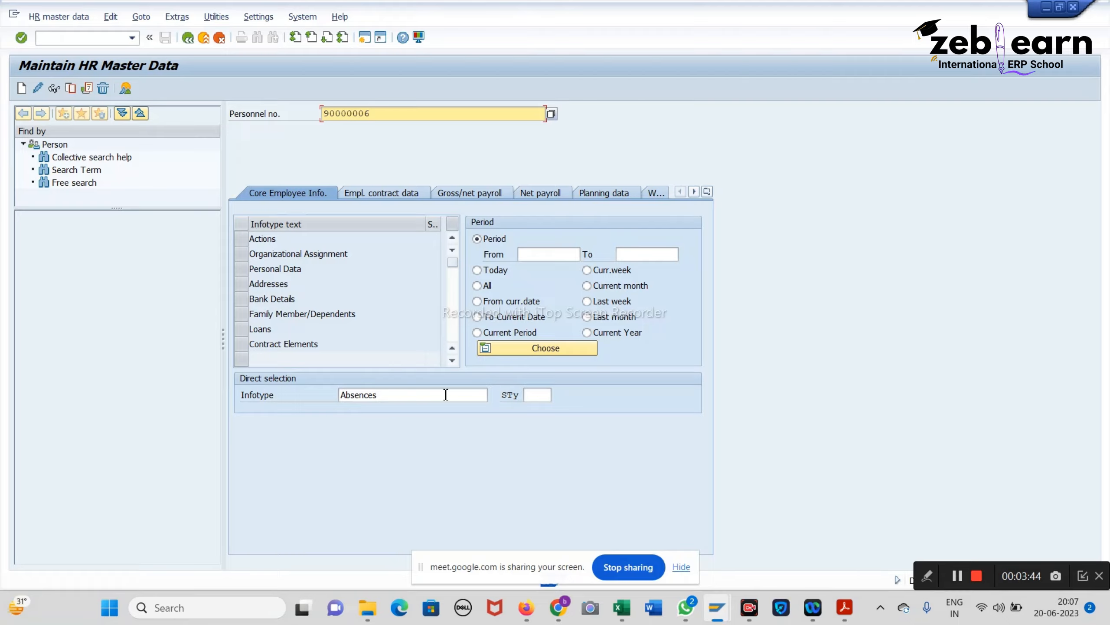
{"action": "left_click", "coordinate": [53, 39]}
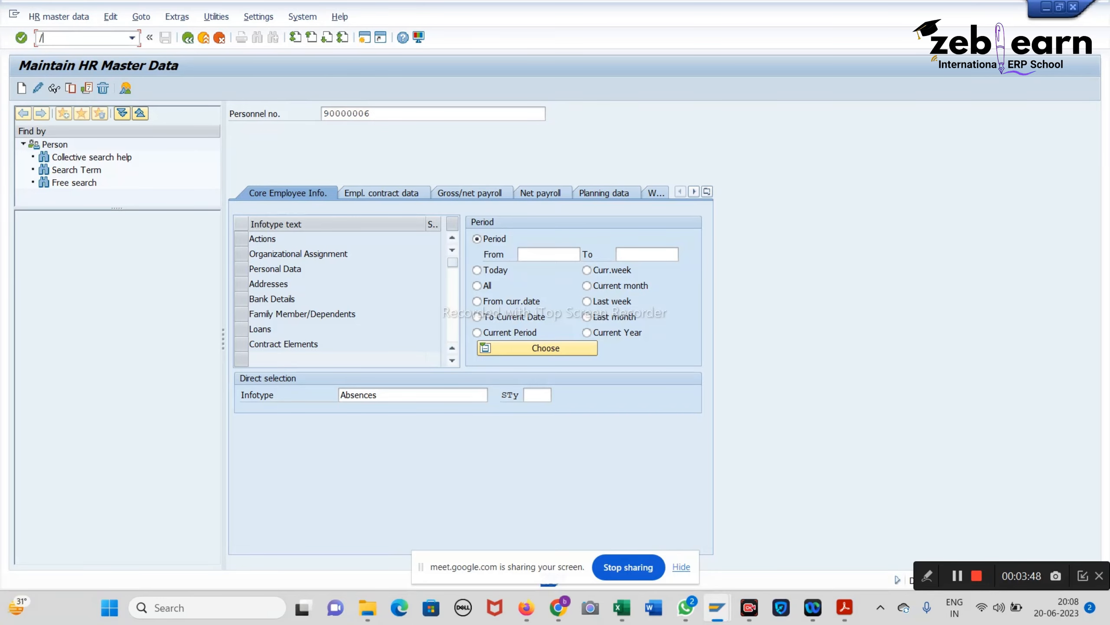
{"action": "type", "text": "/N"}
{"action": "key", "text": "Return"}
Step: Open the SAP Reference IMG via SPRO and expand Time Management > Time Data Recording and Administration
{"action": "type", "text": "S"}
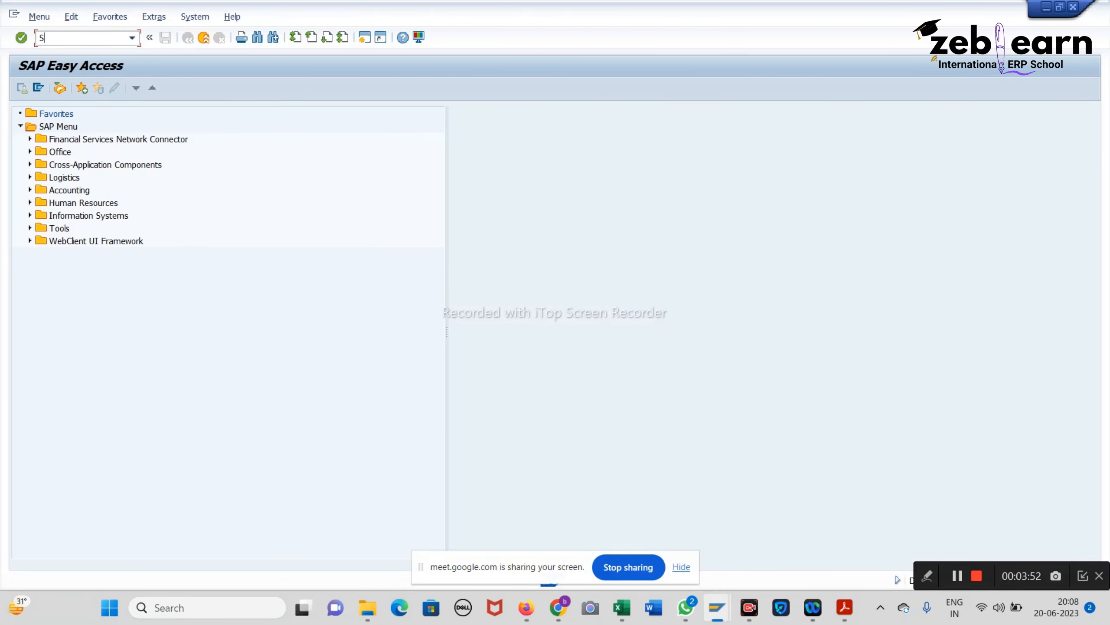
{"action": "type", "text": "PRO"}
{"action": "key", "text": "Return"}
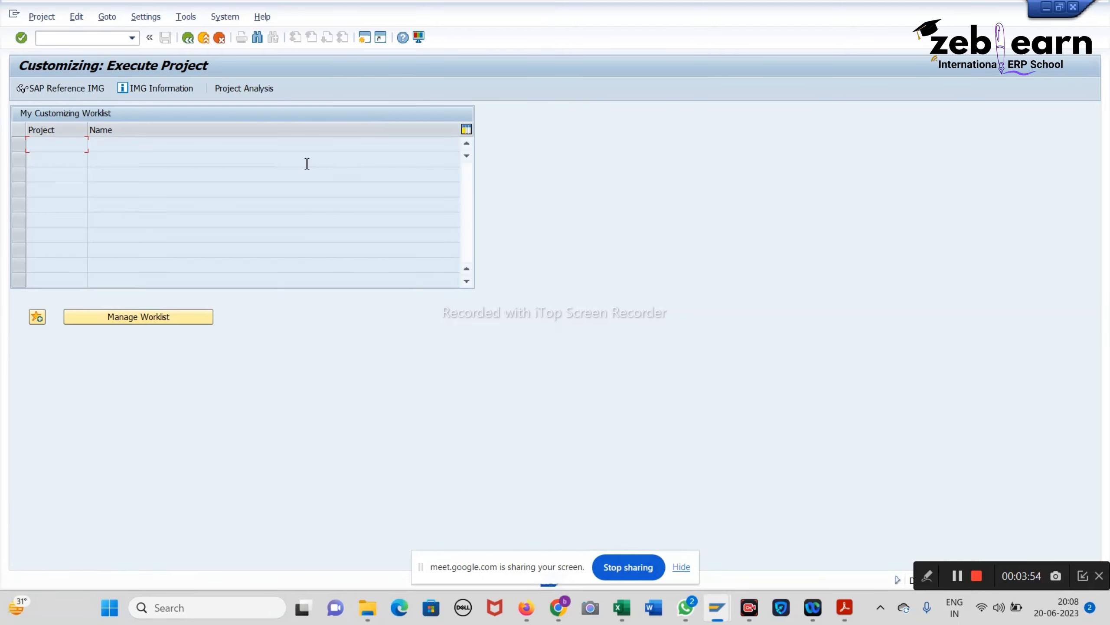
{"action": "left_click", "coordinate": [39, 89]}
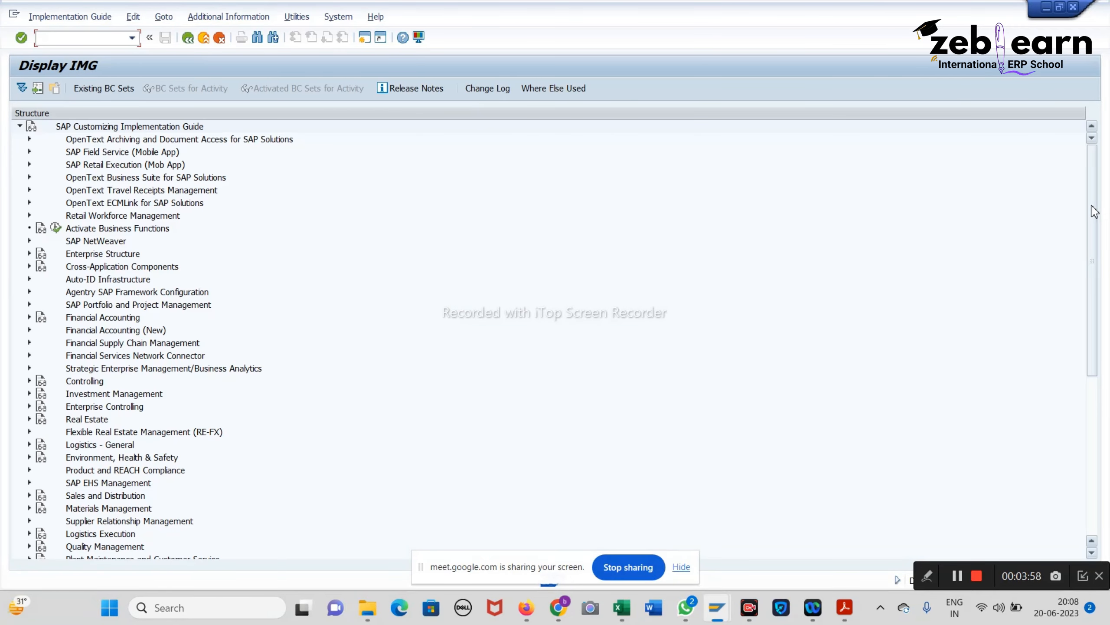
{"action": "left_click_drag", "start_coordinate": [1094, 211], "coordinate": [1093, 368]}
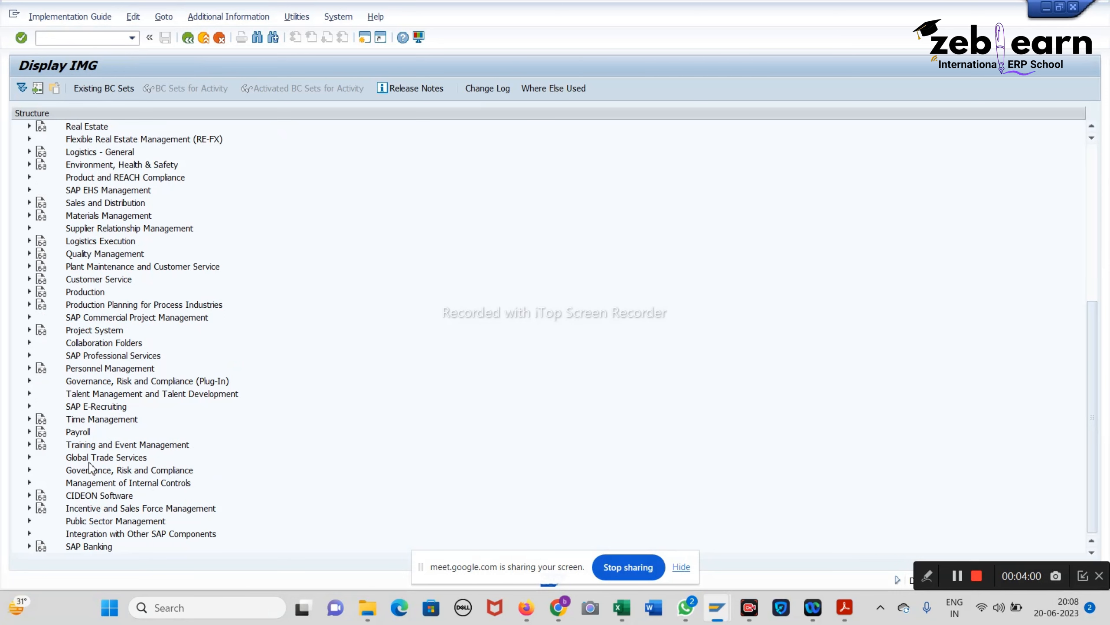
{"action": "left_click", "coordinate": [30, 418]}
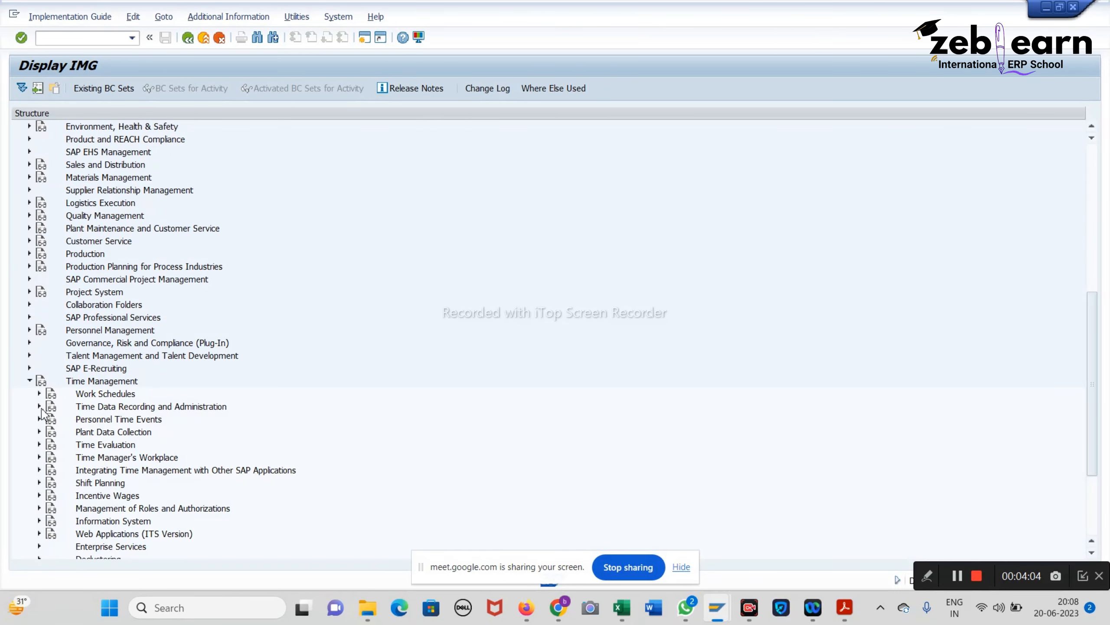
{"action": "left_click", "coordinate": [40, 407]}
Step: Following the notes, expand Managing Time Accounts > Setting Groupings and execute Group Employee Subgroups for Time Quotas
{"action": "left_click", "coordinate": [851, 614]}
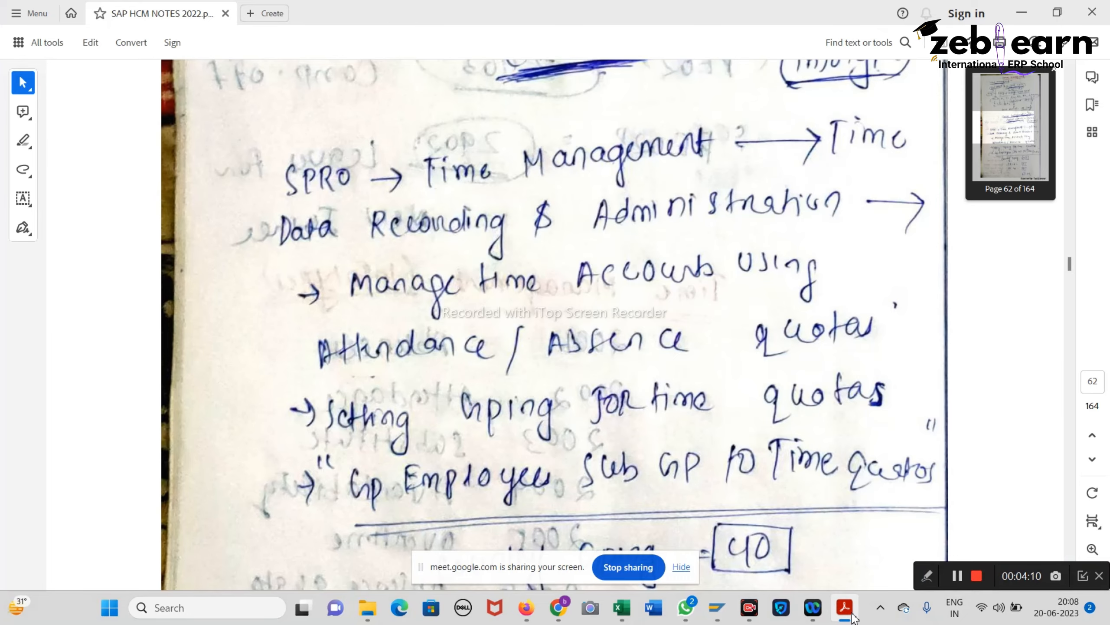
{"action": "left_click", "coordinate": [852, 617]}
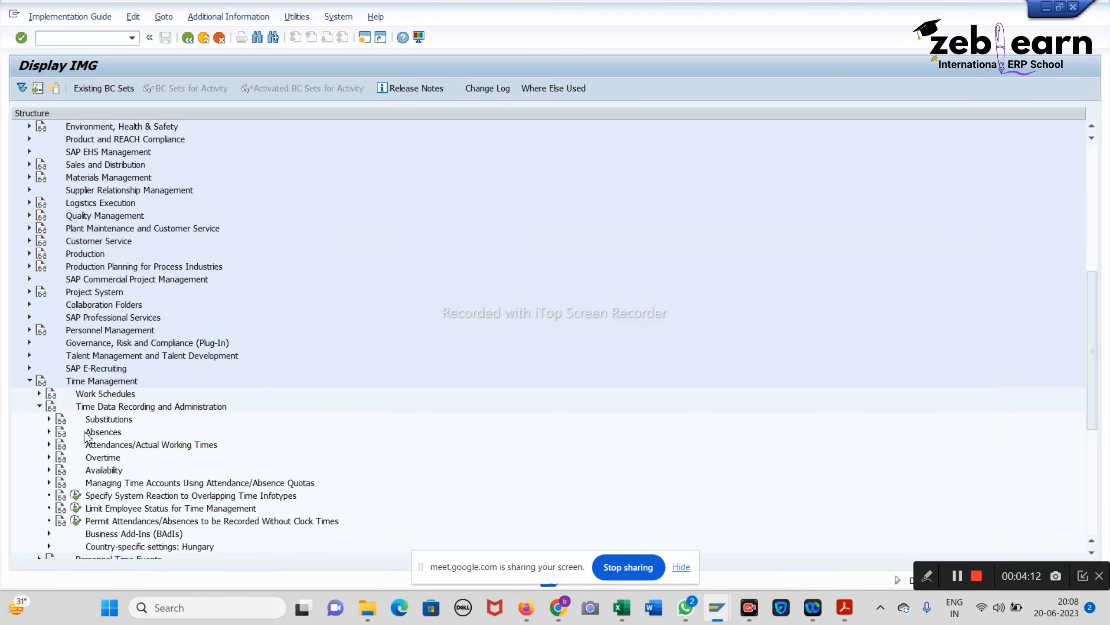
{"action": "left_click", "coordinate": [50, 482]}
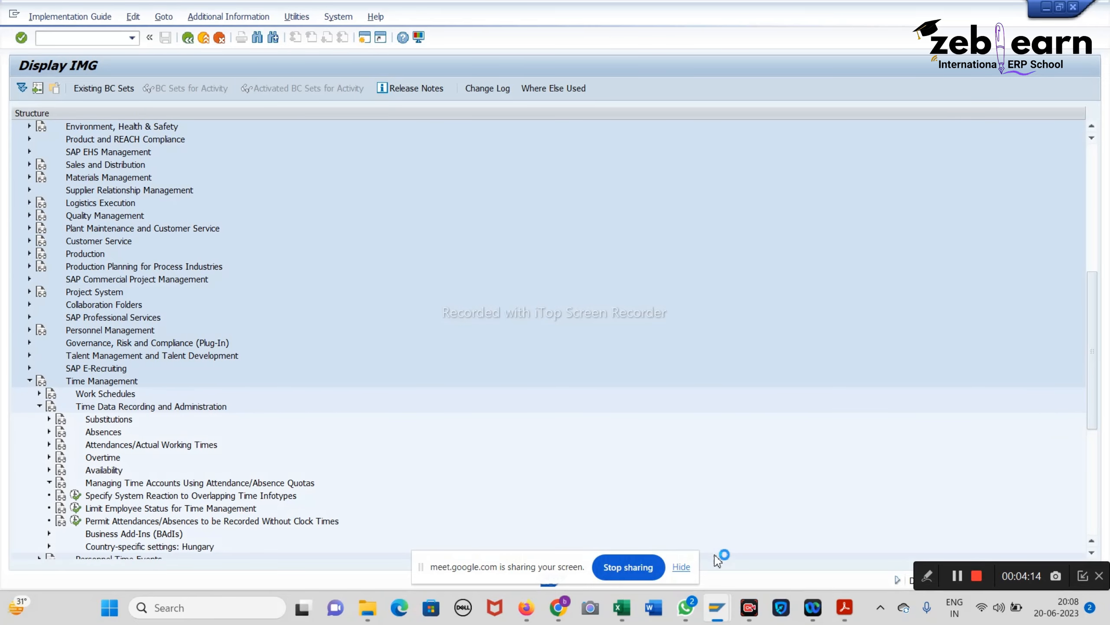
{"action": "left_click", "coordinate": [854, 616]}
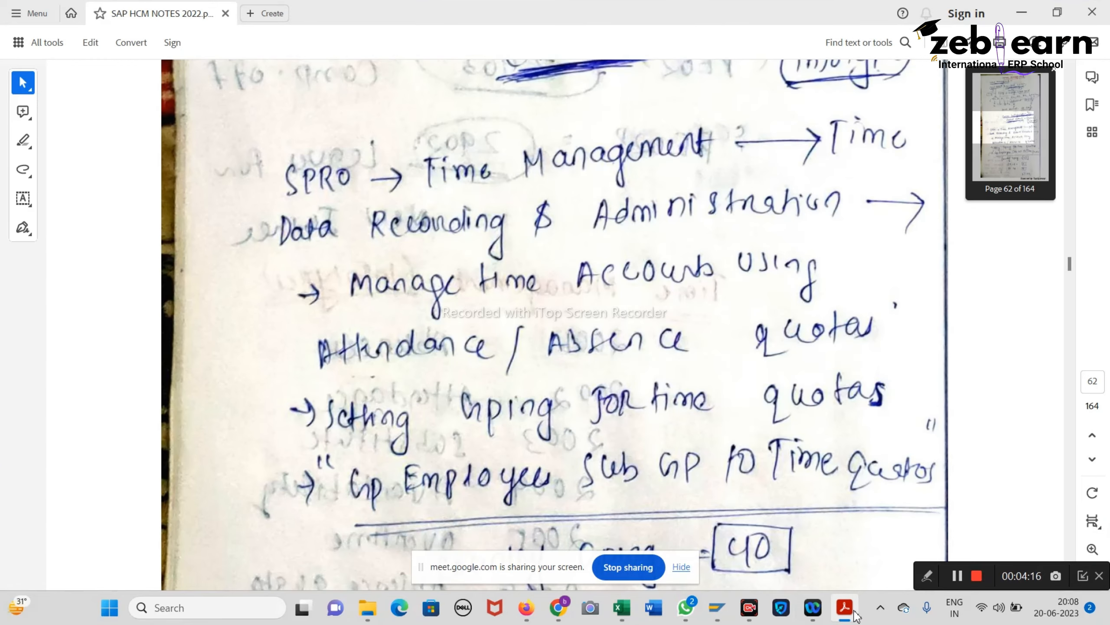
{"action": "left_click", "coordinate": [854, 616]}
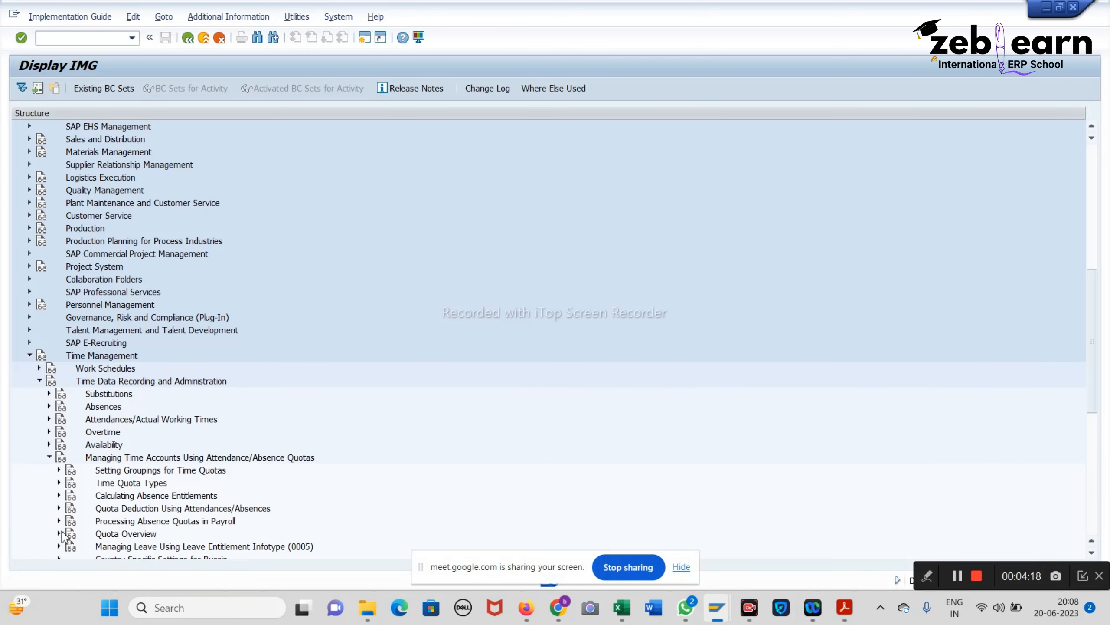
{"action": "left_click", "coordinate": [59, 471]}
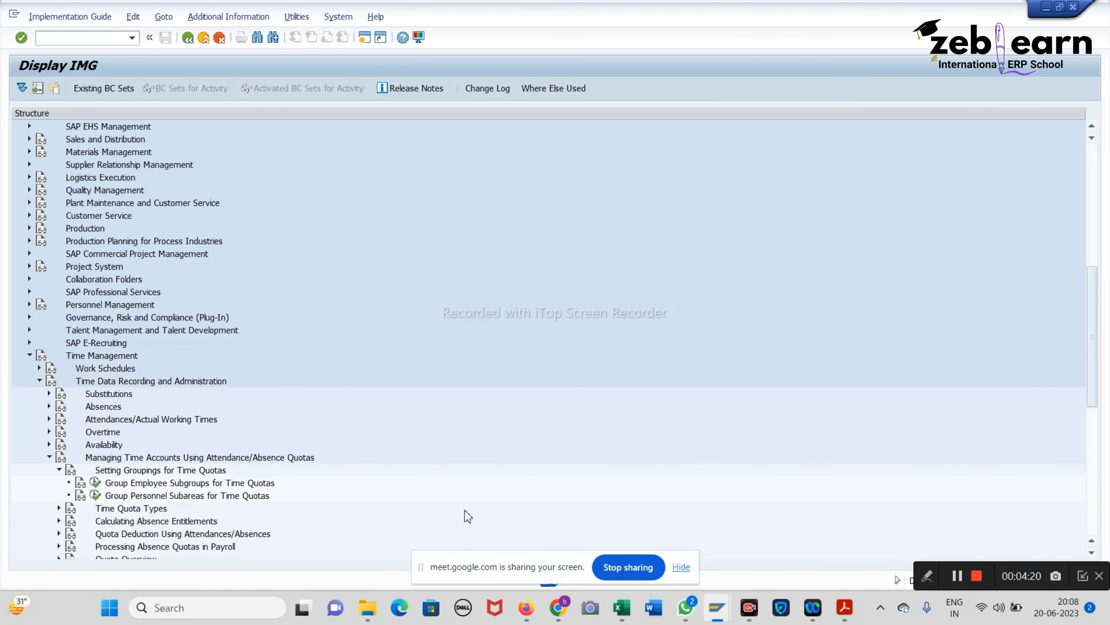
{"action": "left_click", "coordinate": [96, 482]}
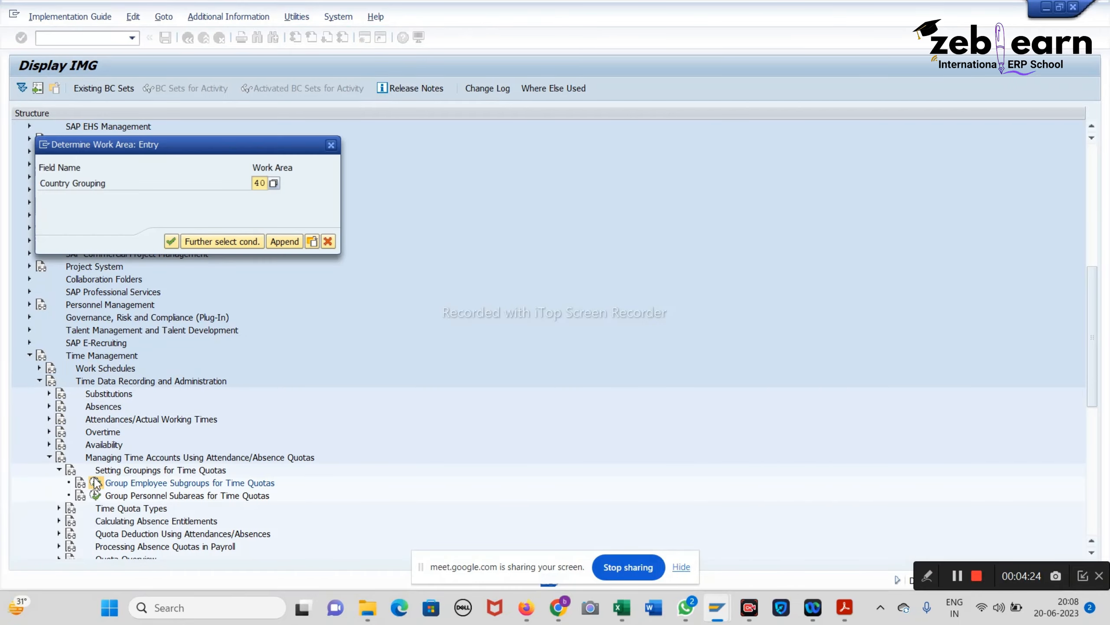
Step: Accept work area 40 and look up employee group codes X and Q in the Dabur India workbook
{"action": "key", "text": "Return"}
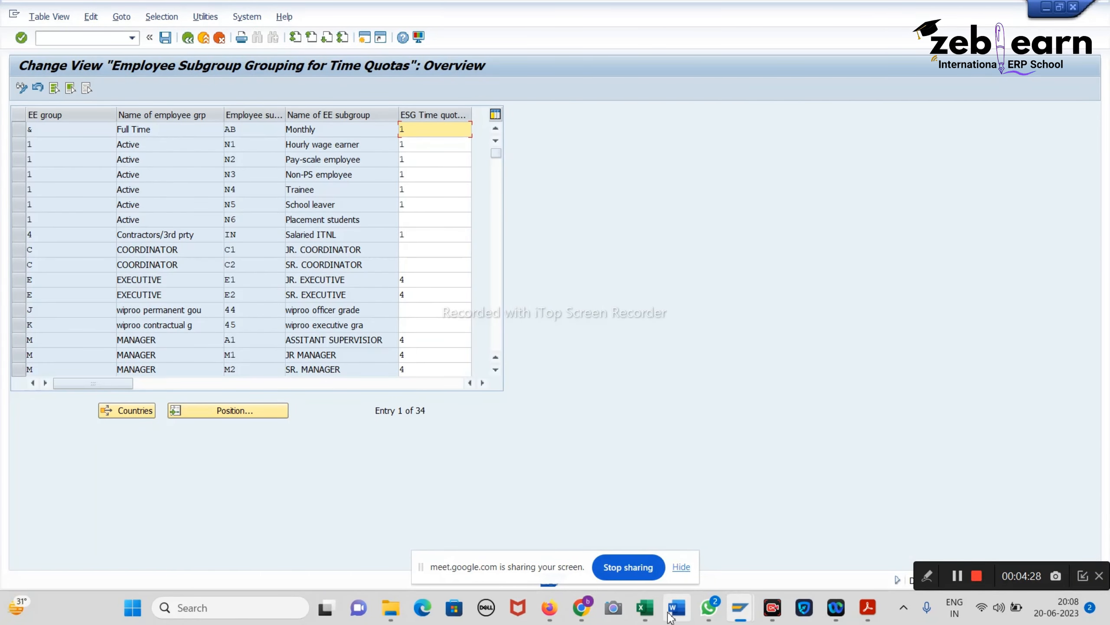
{"action": "mouse_move", "coordinate": [656, 602]}
{"action": "left_click", "coordinate": [646, 525]}
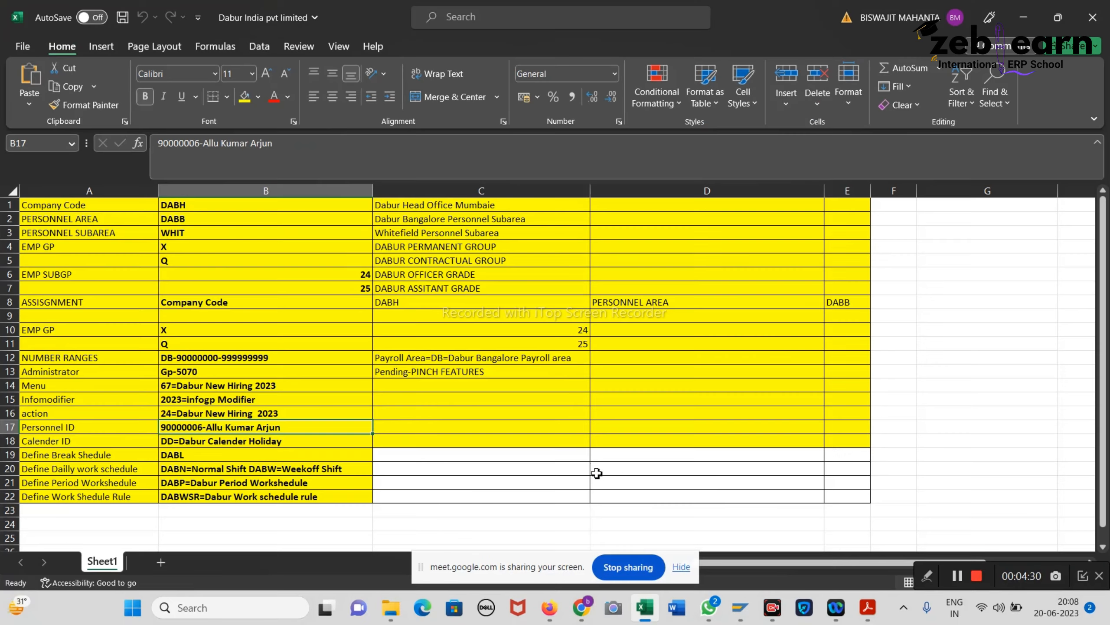
{"action": "left_click", "coordinate": [207, 251]}
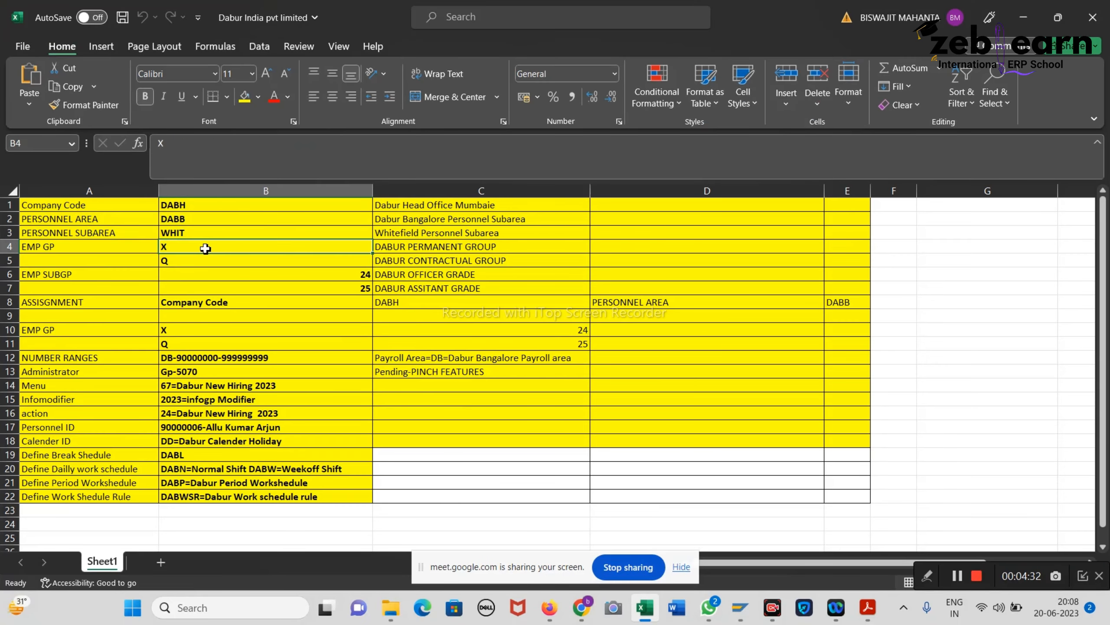
{"action": "left_click", "coordinate": [186, 259]}
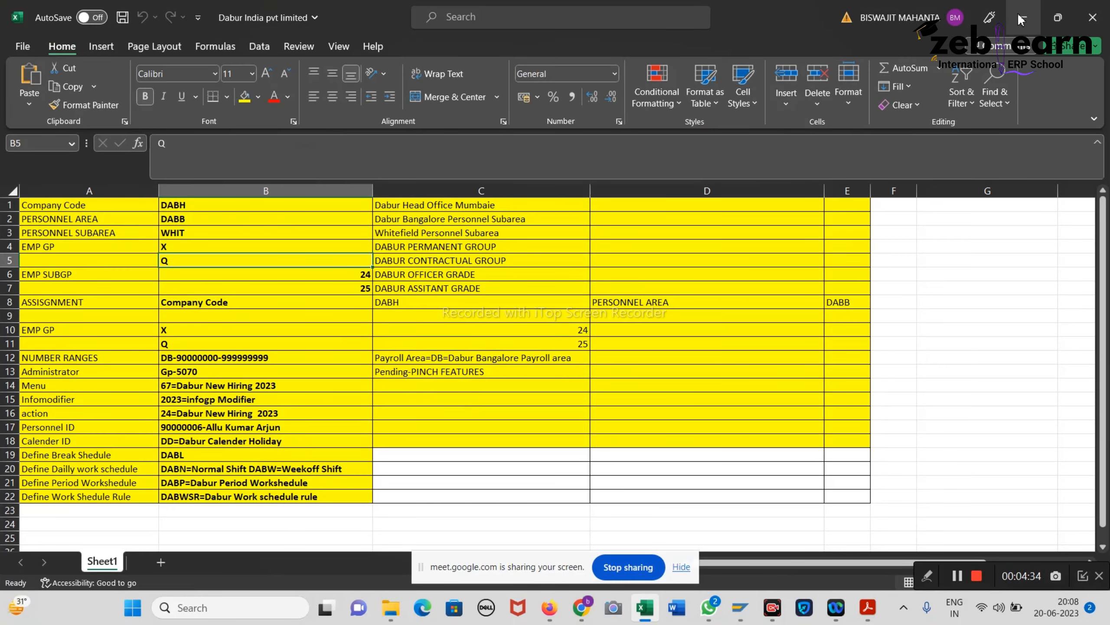
{"action": "left_click", "coordinate": [1021, 18]}
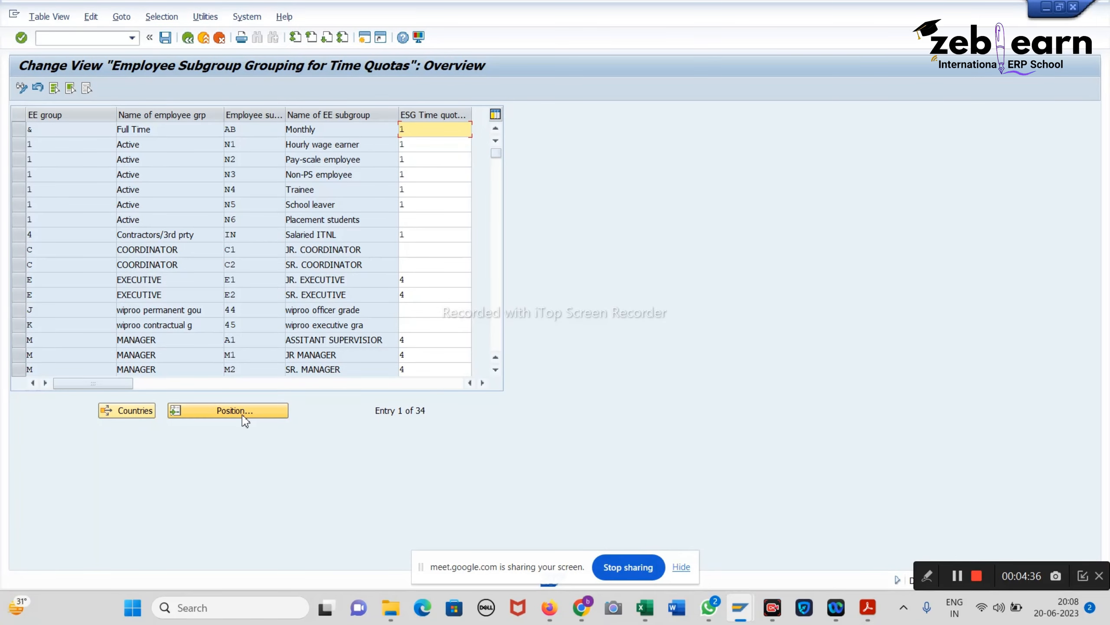
Step: Position the table on the employee group, save the subgroup groupings, and return to the IMG
{"action": "left_click", "coordinate": [245, 419]}
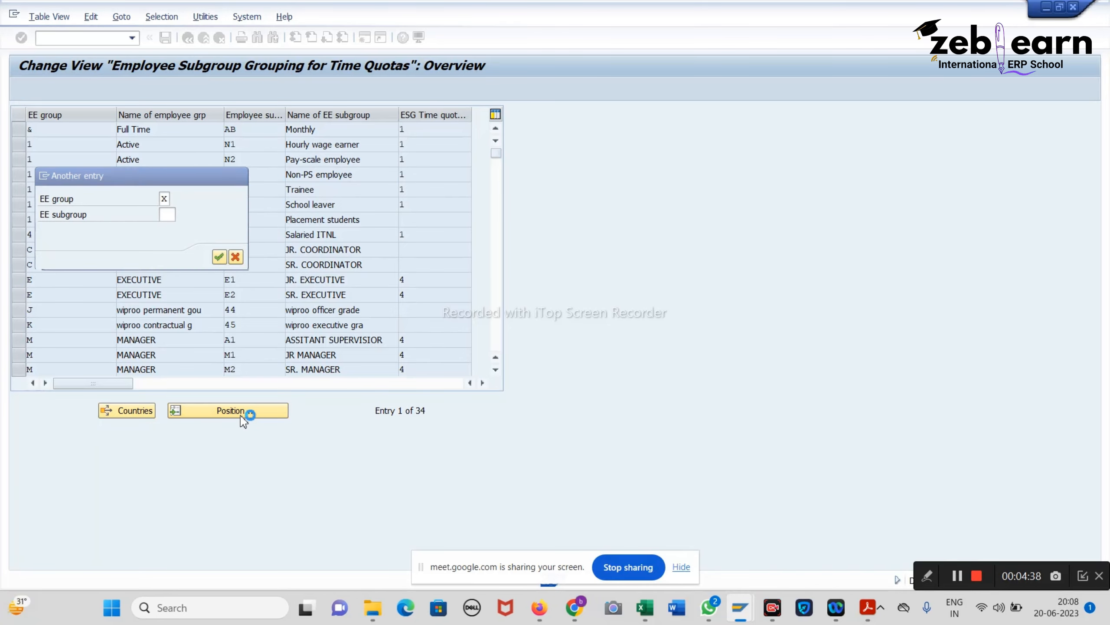
{"action": "key", "text": "Return"}
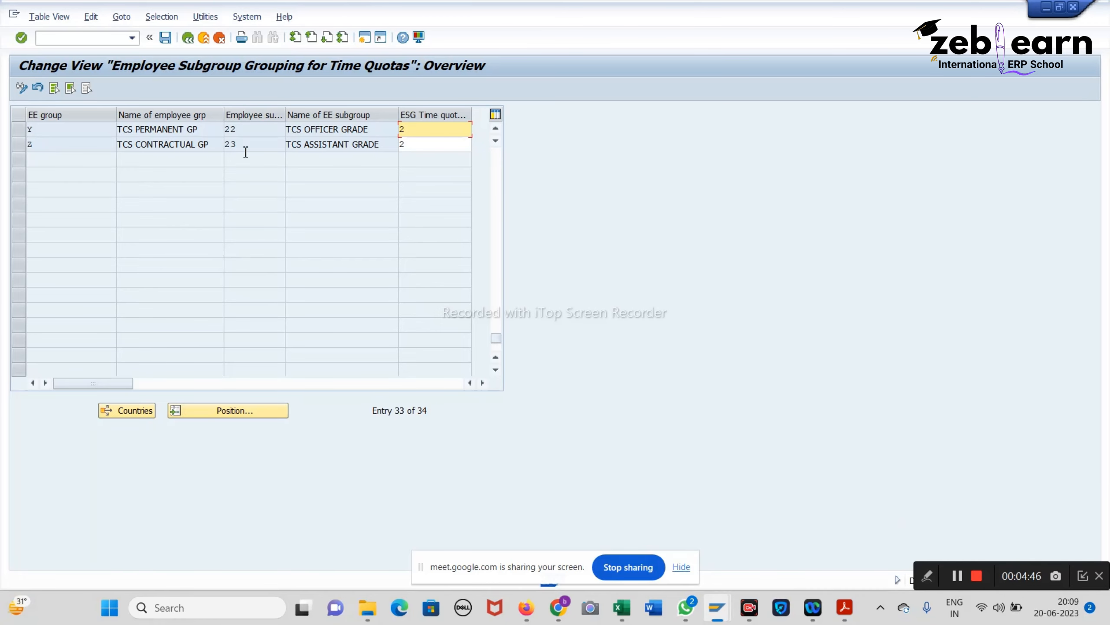
{"action": "left_click", "coordinate": [165, 39]}
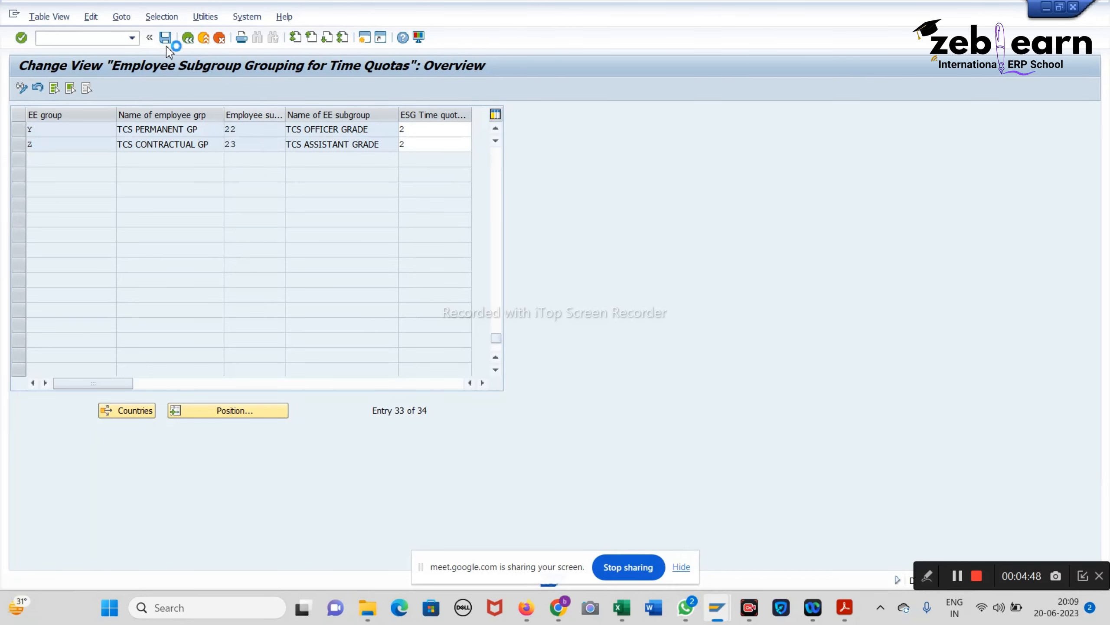
{"action": "left_click", "coordinate": [188, 38]}
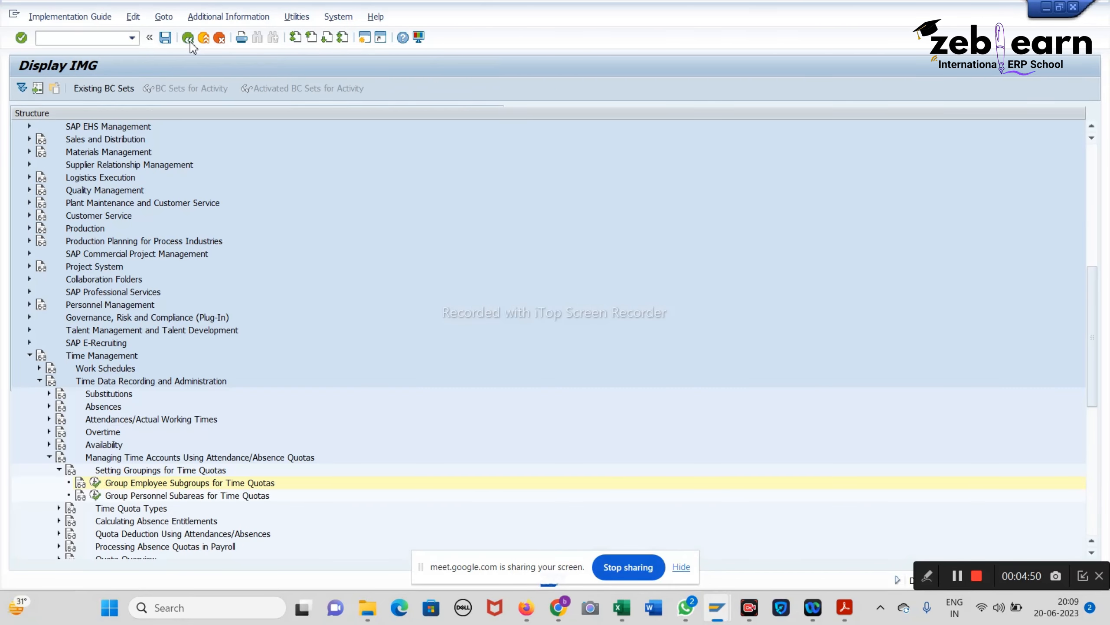
Step: Execute Group Personnel Subareas for Time Quotas and position the table on personnel area DABB
{"action": "left_click", "coordinate": [94, 496]}
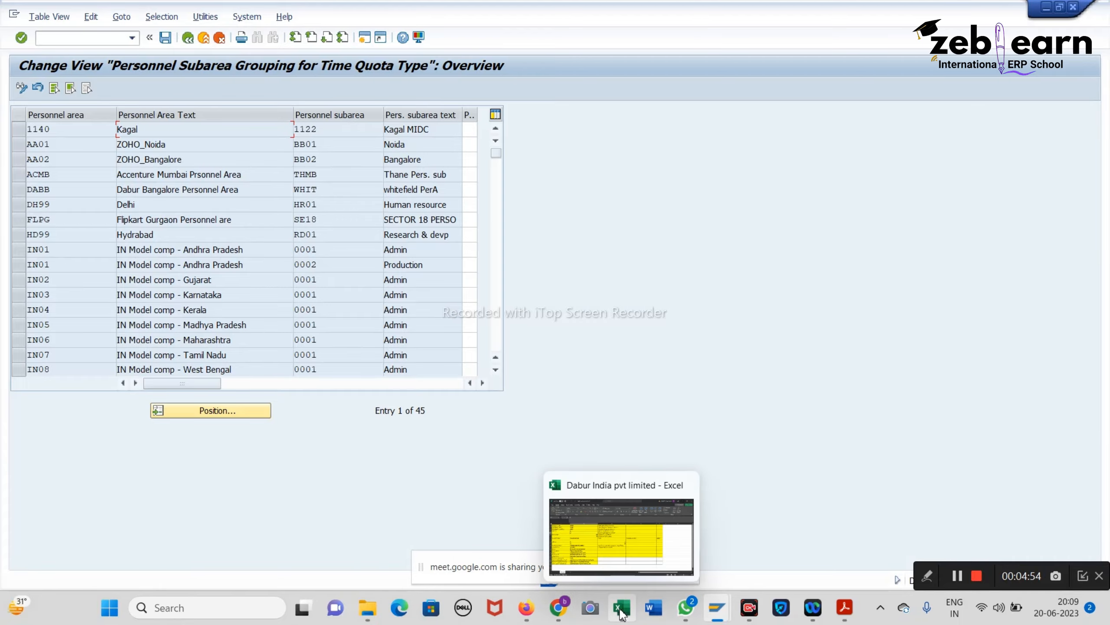
{"action": "key", "text": "alt+Tab"}
{"action": "left_click", "coordinate": [173, 219]}
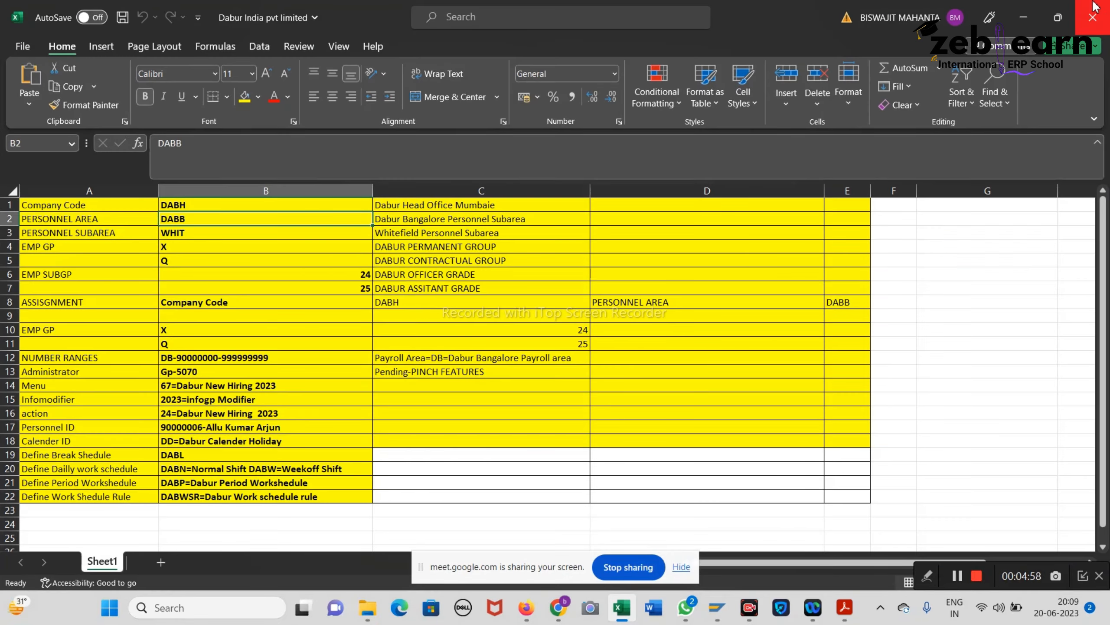
{"action": "left_click", "coordinate": [1023, 17]}
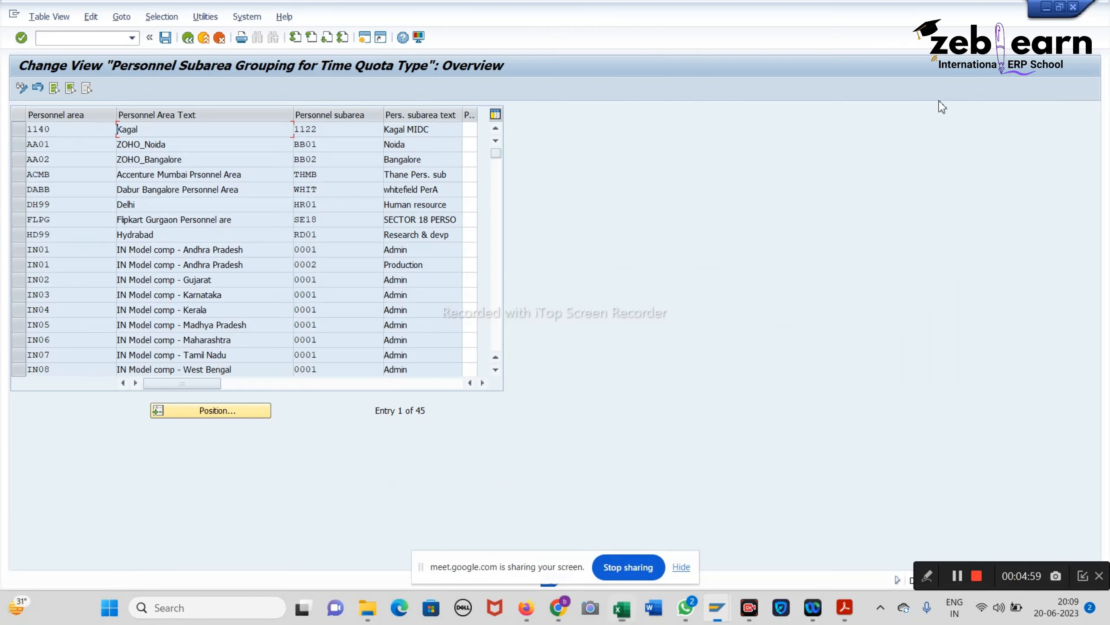
{"action": "left_click", "coordinate": [222, 411]}
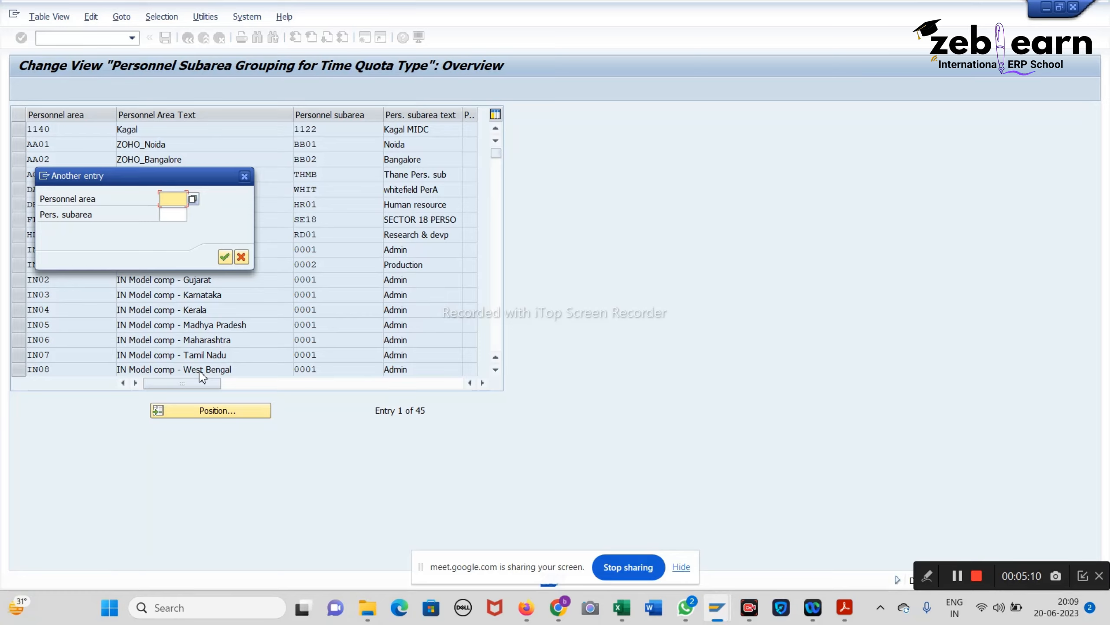
{"action": "type", "text": "a"}
{"action": "type", "text": "abb"}
{"action": "key", "text": "Return"}
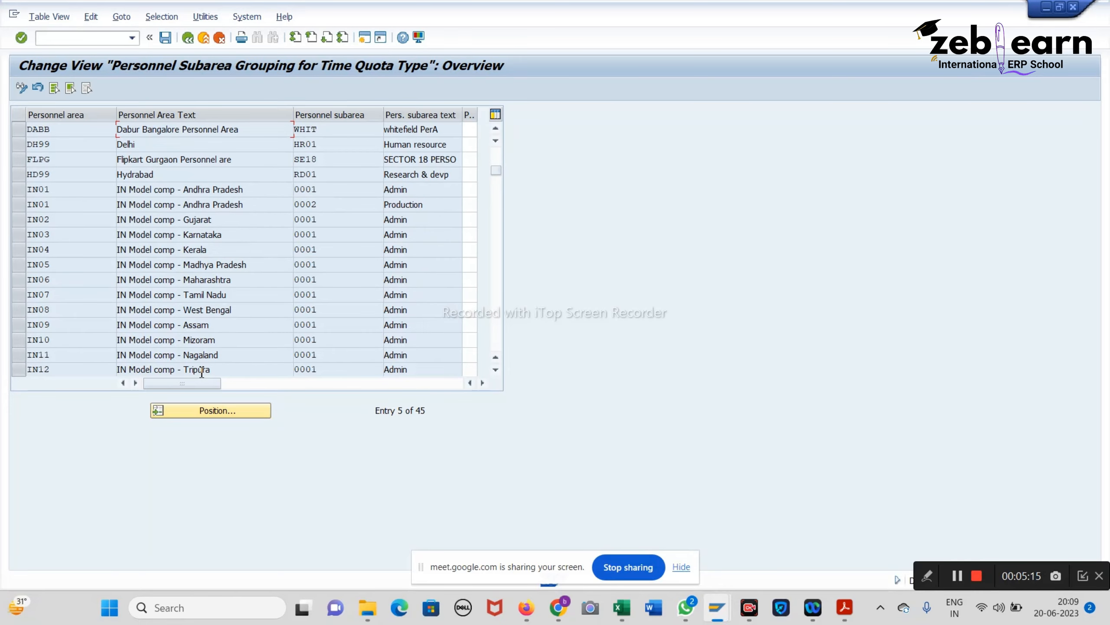
{"action": "left_click", "coordinate": [470, 129]}
Step: Check the personnel subarea grouping value 40 in the SAP HCM notes
{"action": "mouse_move", "coordinate": [844, 607]}
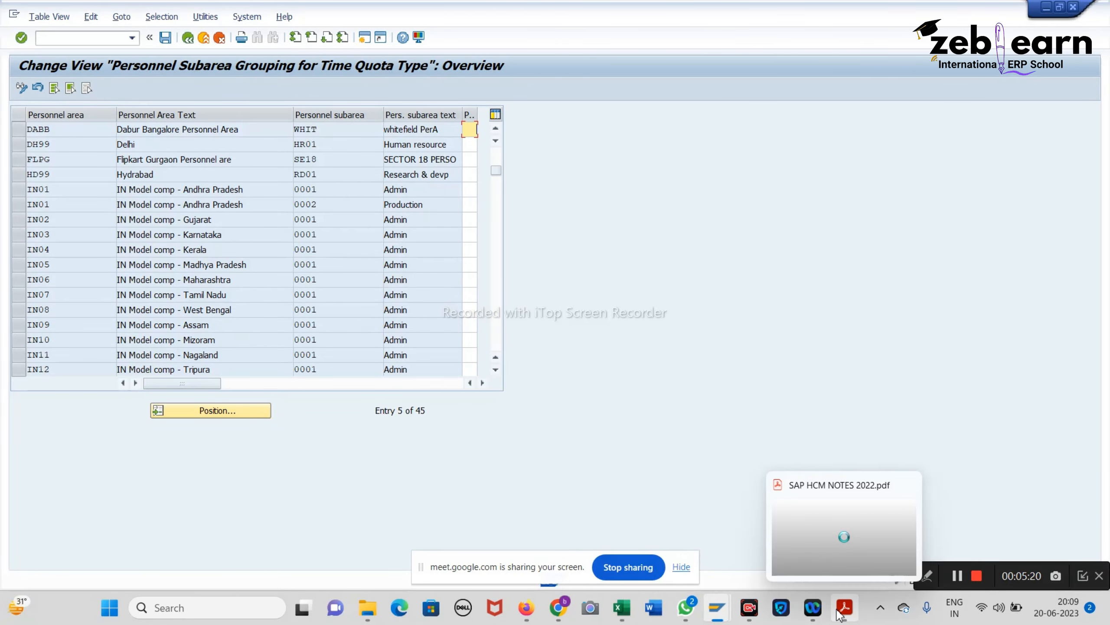
{"action": "left_click", "coordinate": [859, 534]}
{"action": "scroll", "coordinate": [354, 309], "scroll_direction": "down", "scroll_amount": 15}
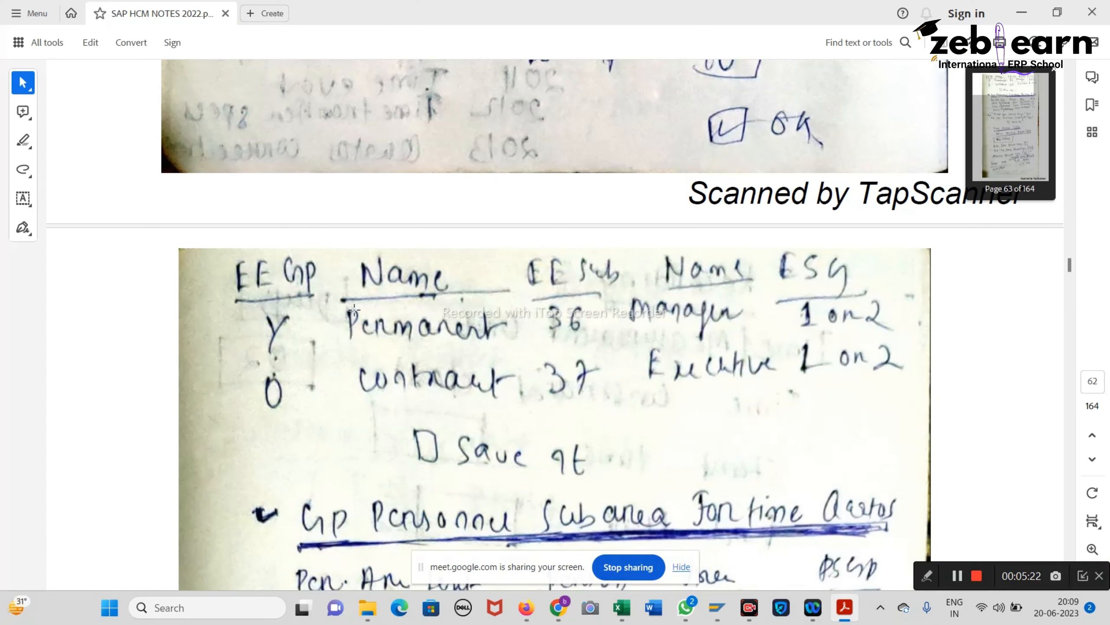
{"action": "scroll", "coordinate": [354, 309], "scroll_direction": "down", "scroll_amount": 3}
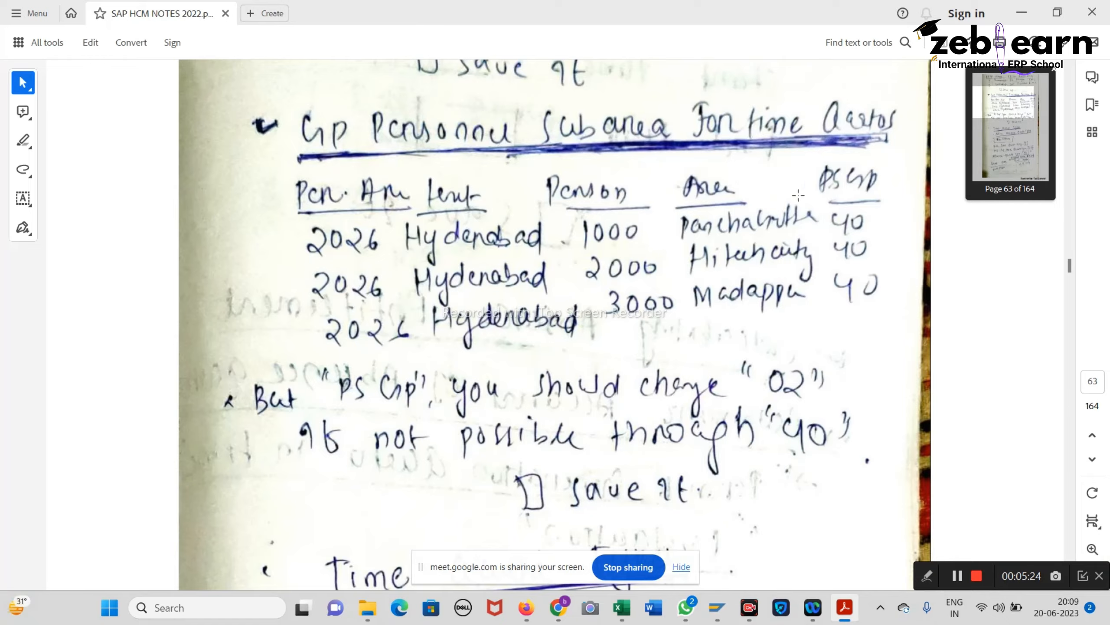
{"action": "left_click_drag", "start_coordinate": [805, 170], "coordinate": [893, 349]}
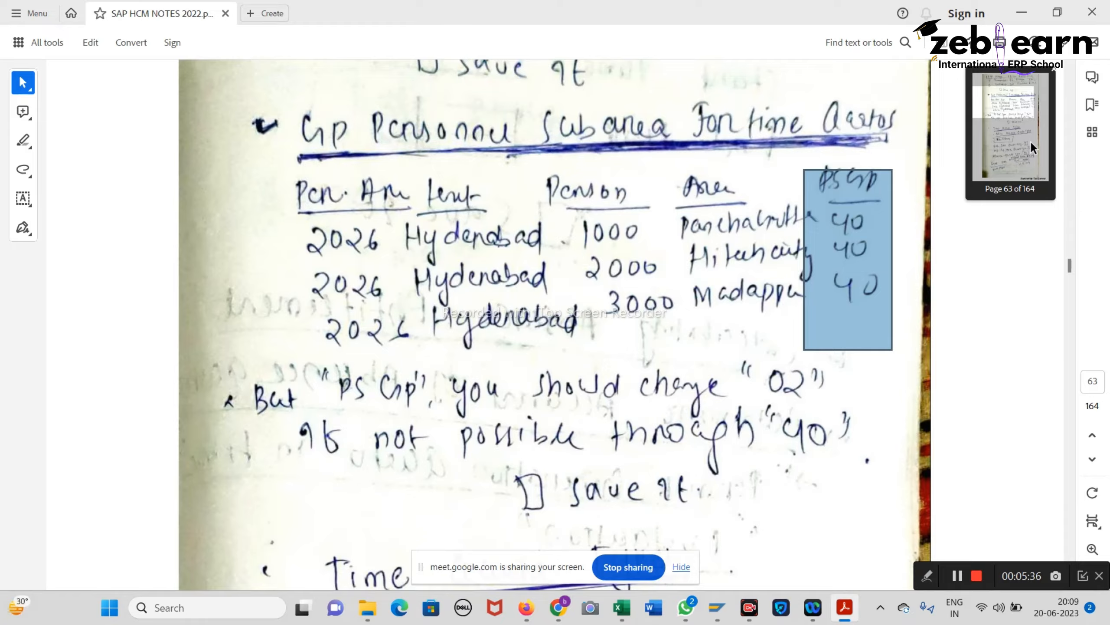
{"action": "left_click", "coordinate": [1021, 12]}
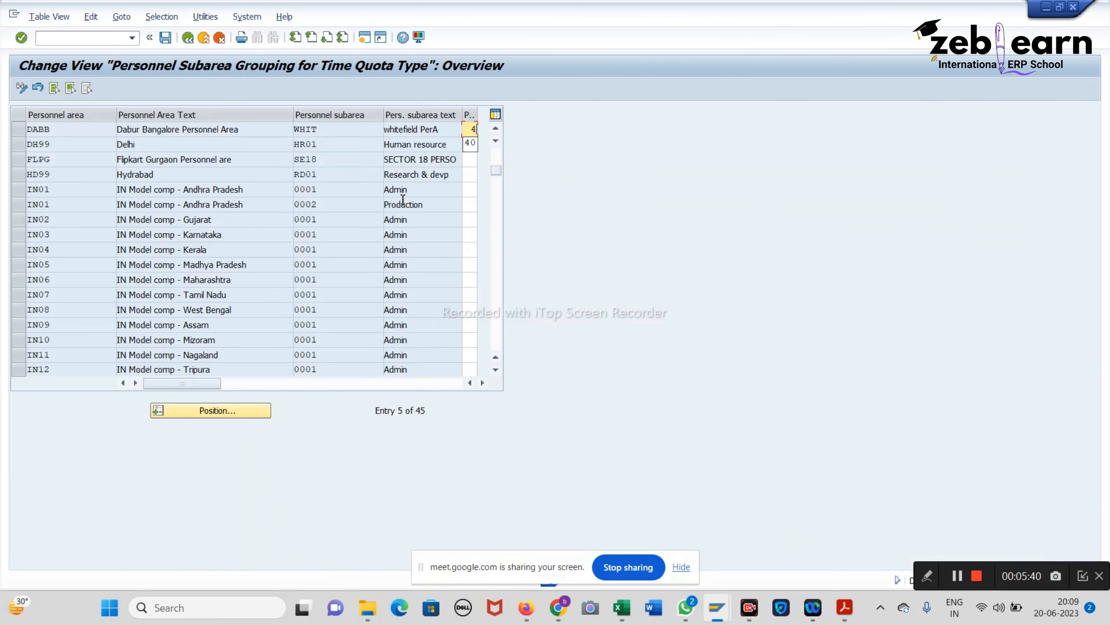
Step: Enter time quota grouping 40 for the DABB row and save
{"action": "type", "text": "40"}
{"action": "key", "text": "Return"}
{"action": "left_click", "coordinate": [165, 39]}
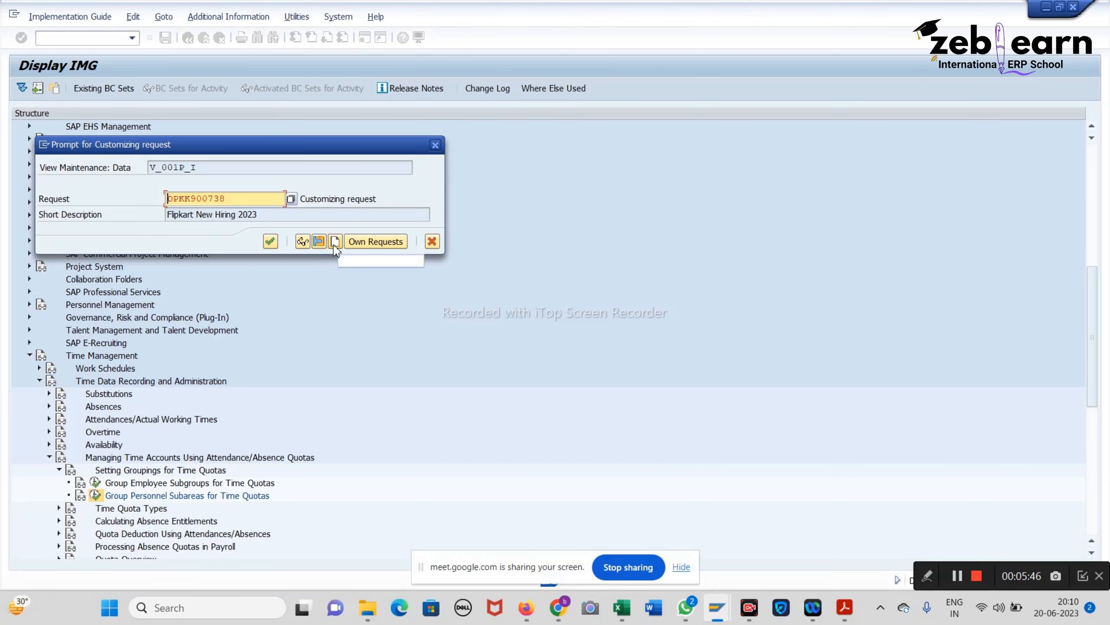
Step: Record the change in a new customizing request named 'Dabur New Hiring 2023'
{"action": "left_click", "coordinate": [334, 243]}
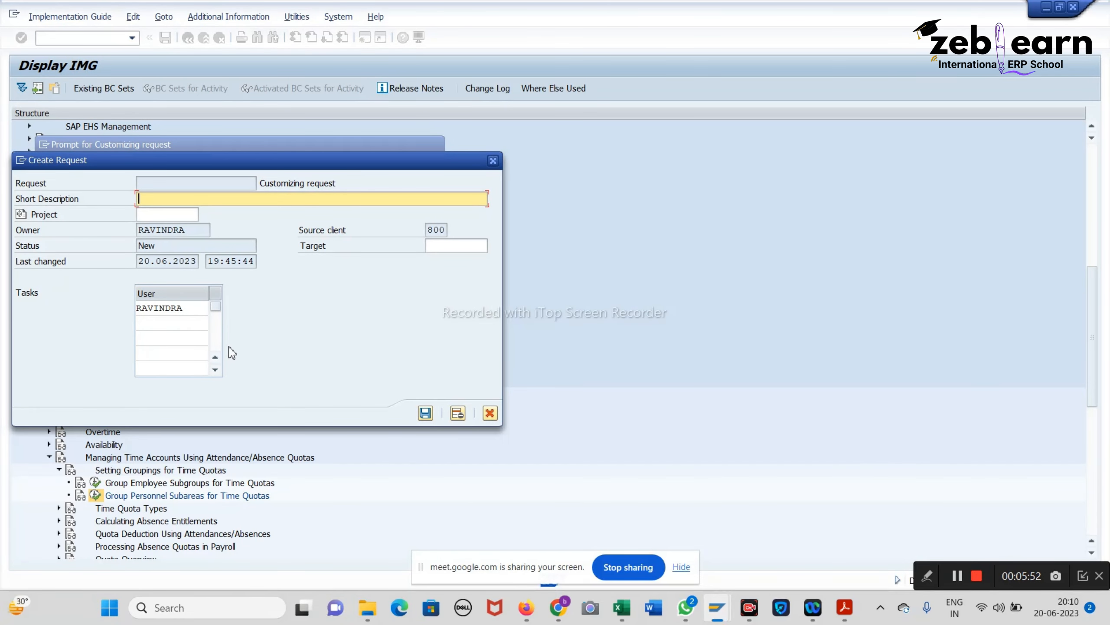
{"action": "type", "text": "Dabur New Hiring 2023"}
{"action": "key", "text": "Return"}
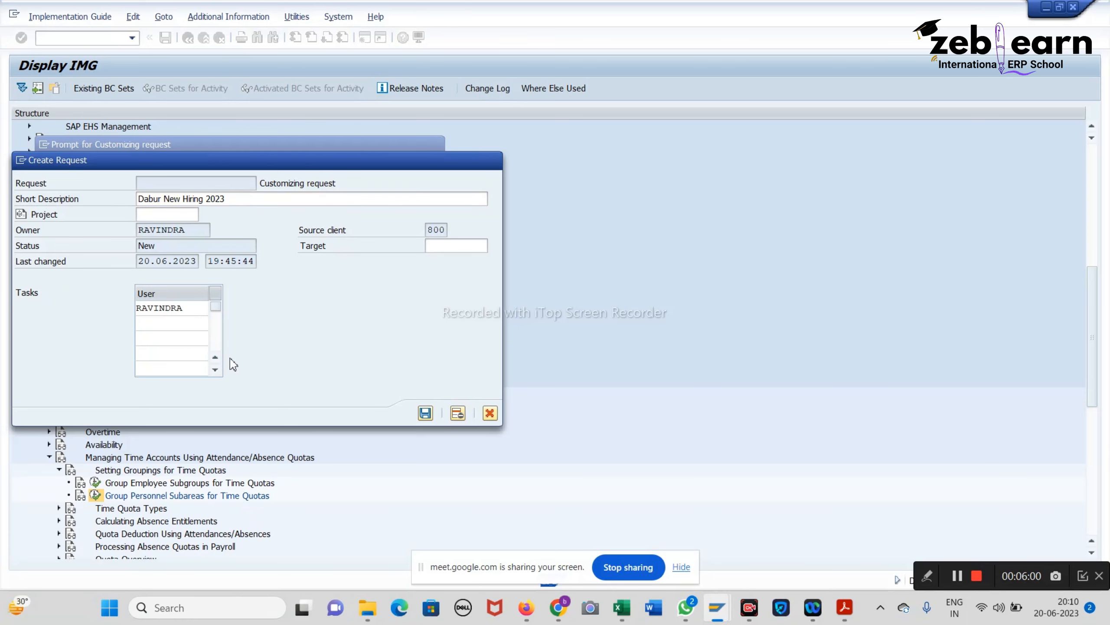
{"action": "left_click", "coordinate": [270, 245]}
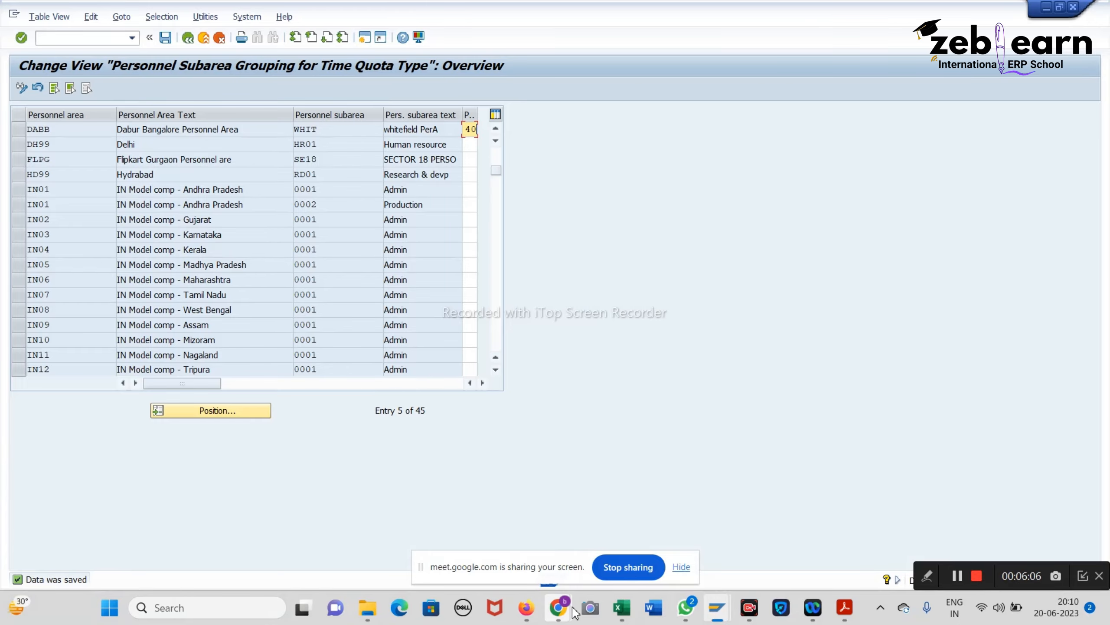
Step: Mute the microphone in the Google Meet window, then unmute it again
{"action": "mouse_move", "coordinate": [575, 613]}
{"action": "left_click", "coordinate": [468, 533]}
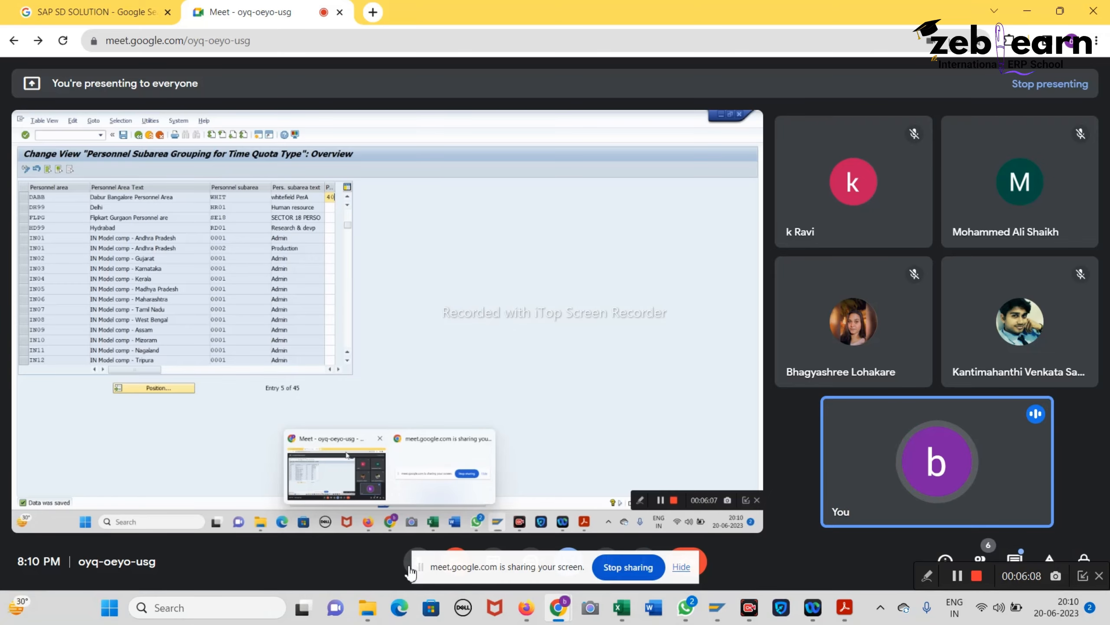
{"action": "left_click", "coordinate": [411, 569]}
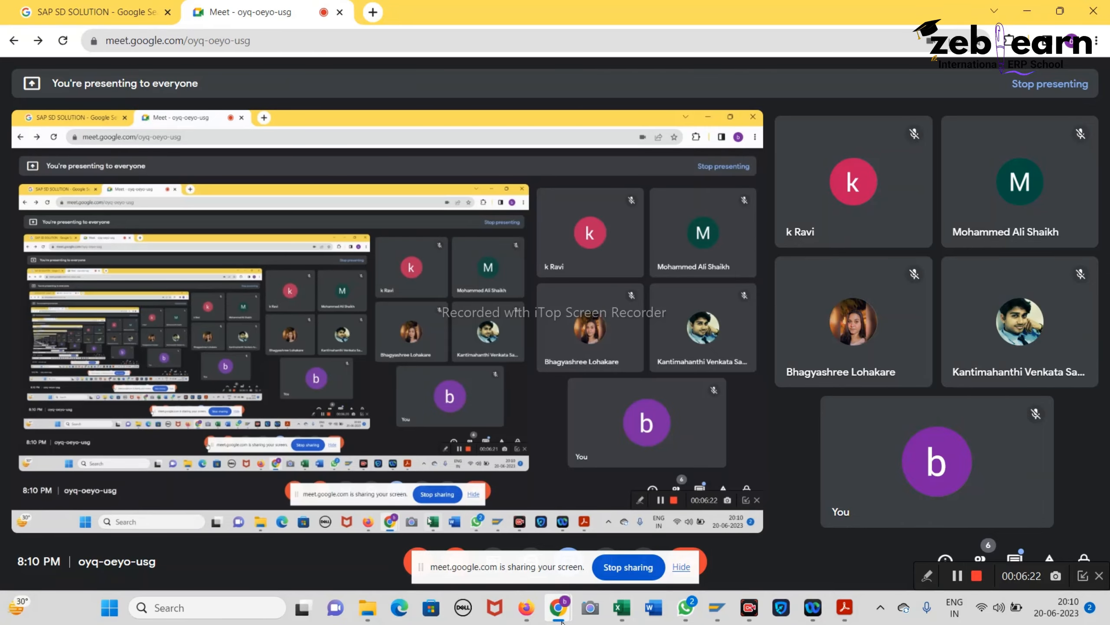
{"action": "mouse_move", "coordinate": [561, 617]}
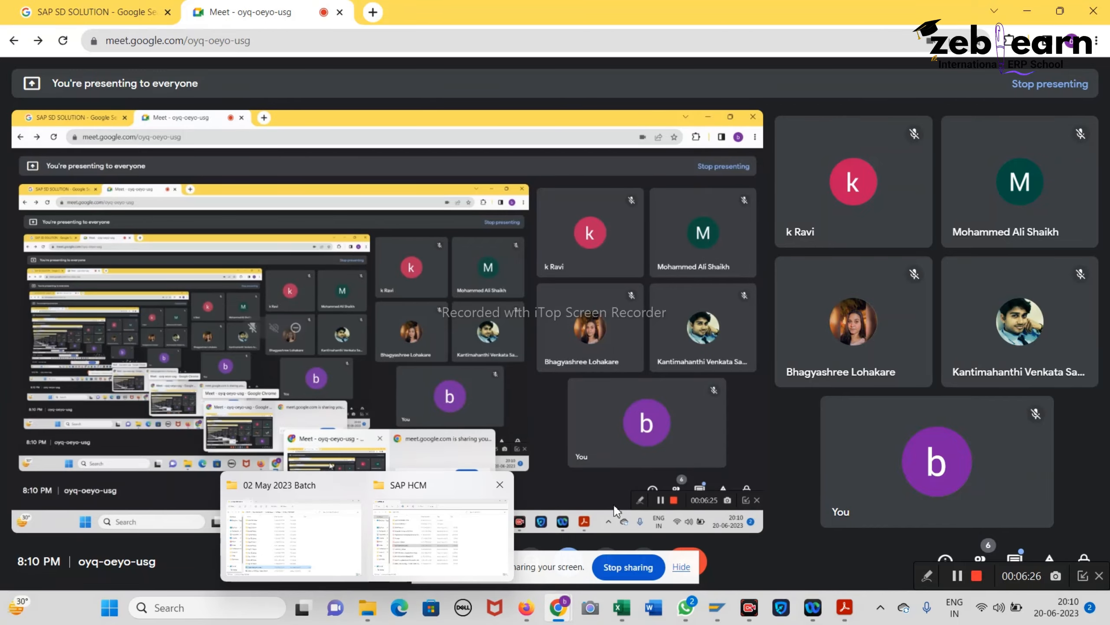
{"action": "left_click", "coordinate": [407, 563]}
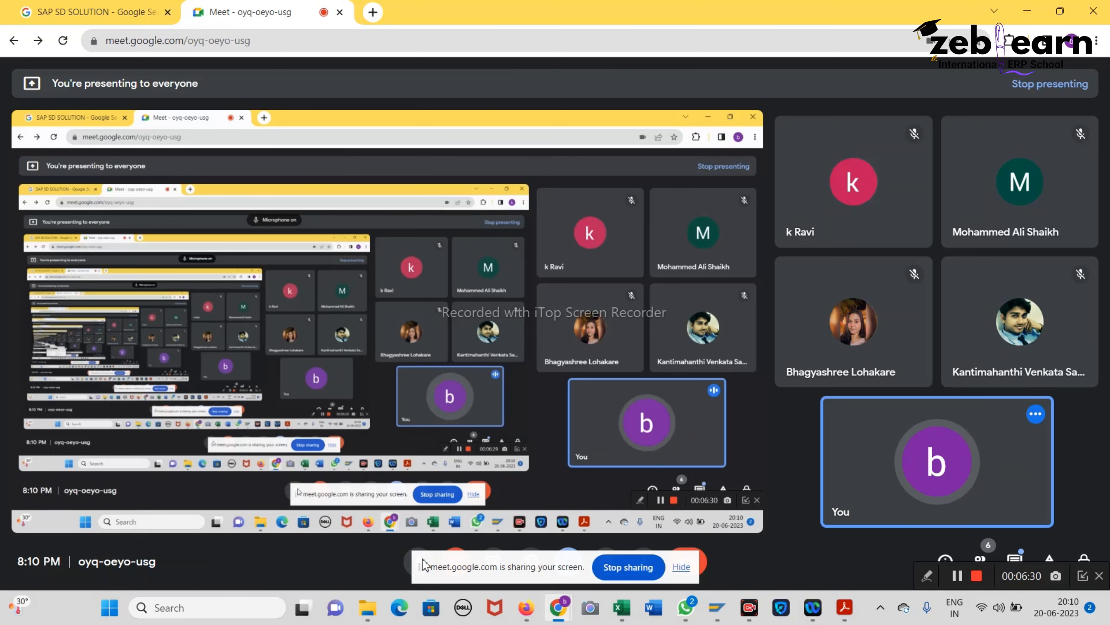
Step: Read the notes down to Define Absence Quota Types on page 63, then select workbook cell A23
{"action": "left_click", "coordinate": [844, 608]}
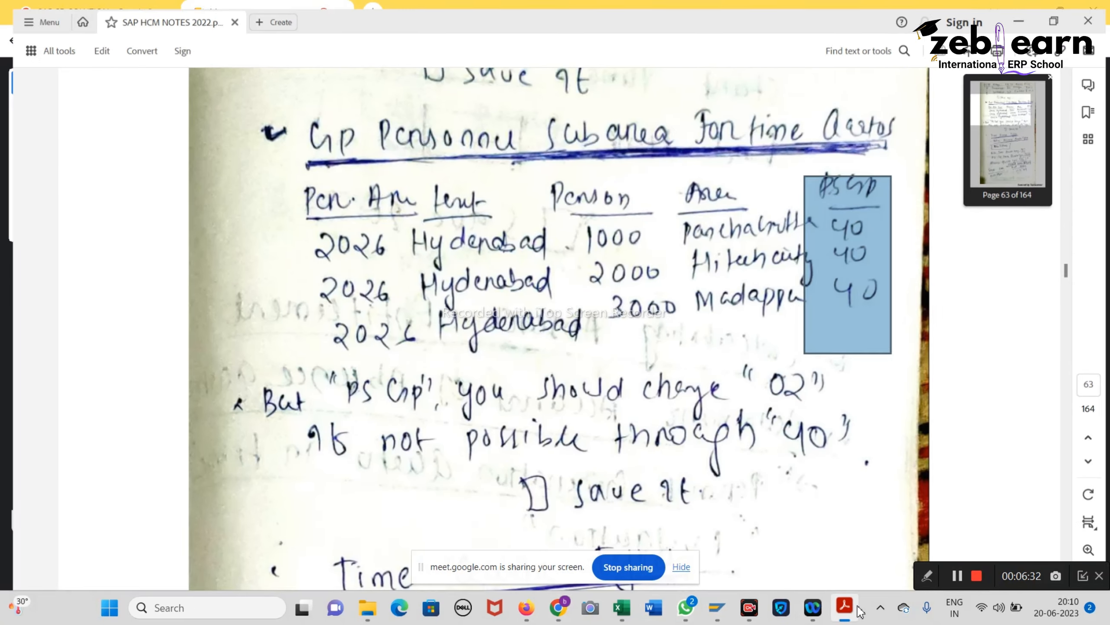
{"action": "scroll", "coordinate": [527, 358], "scroll_direction": "down", "scroll_amount": 3}
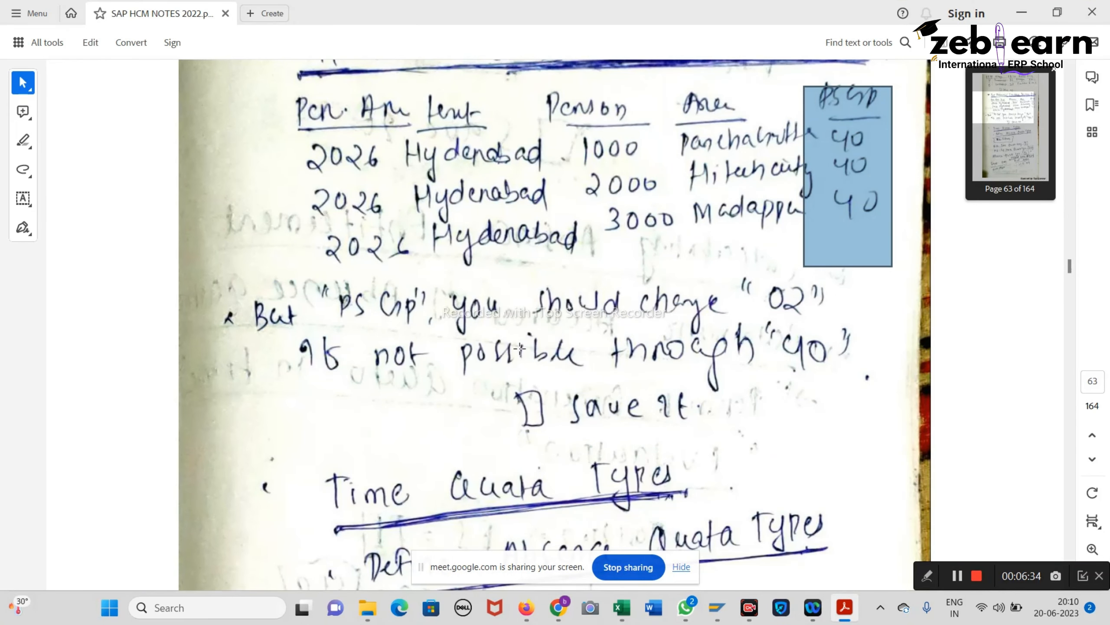
{"action": "scroll", "coordinate": [520, 348], "scroll_direction": "up", "scroll_amount": 5}
{"action": "scroll", "coordinate": [520, 348], "scroll_direction": "up", "scroll_amount": 5}
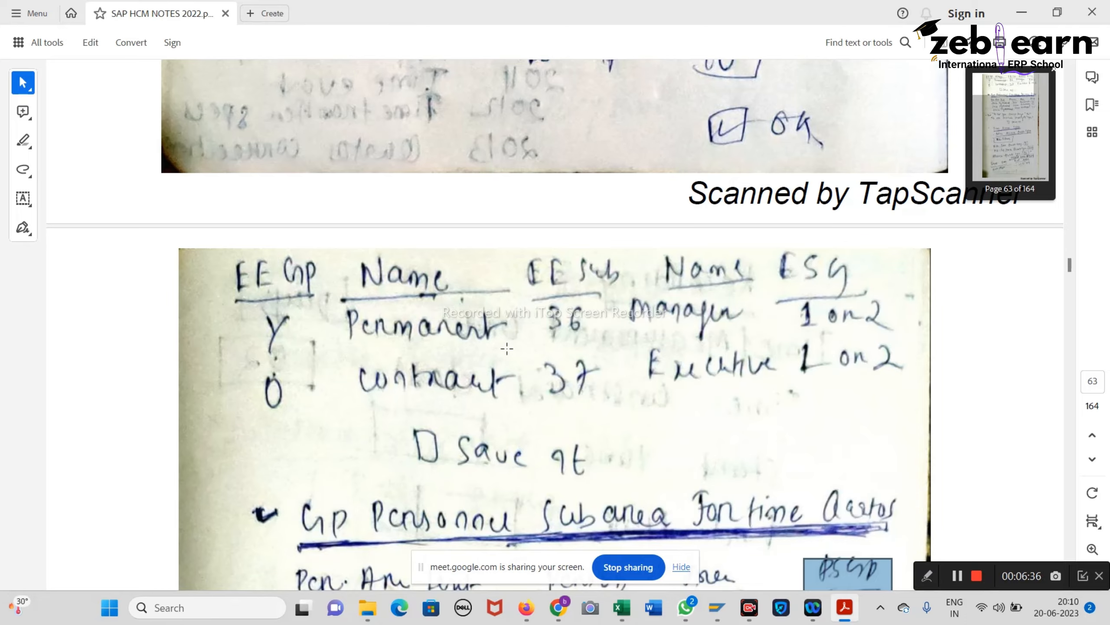
{"action": "scroll", "coordinate": [502, 350], "scroll_direction": "down", "scroll_amount": 5}
{"action": "scroll", "coordinate": [502, 350], "scroll_direction": "down", "scroll_amount": 3}
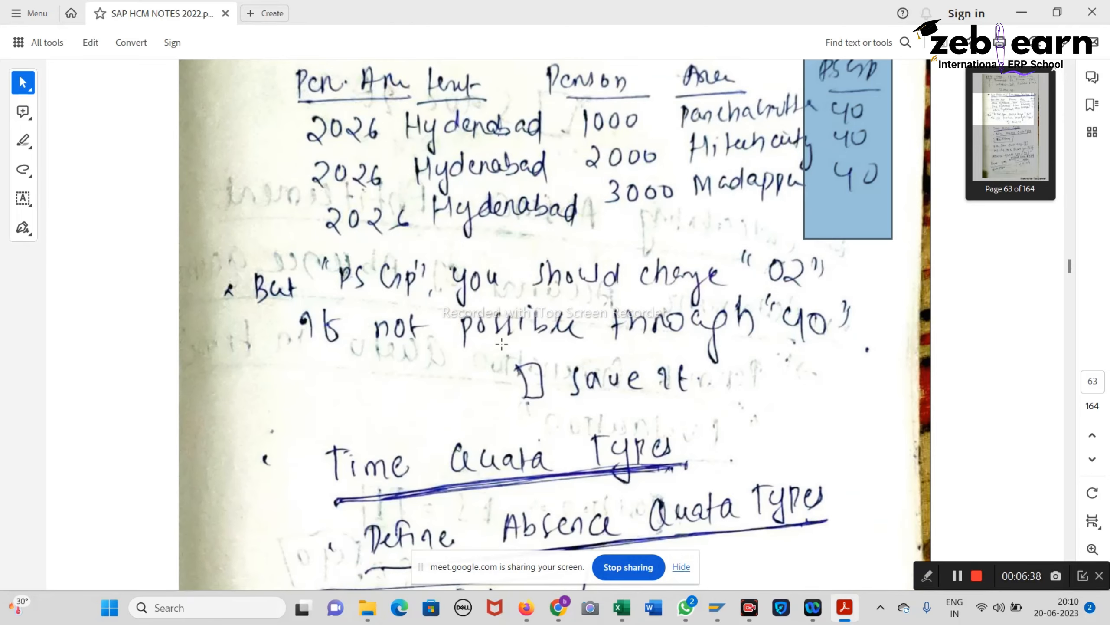
{"action": "scroll", "coordinate": [502, 345], "scroll_direction": "down", "scroll_amount": 5}
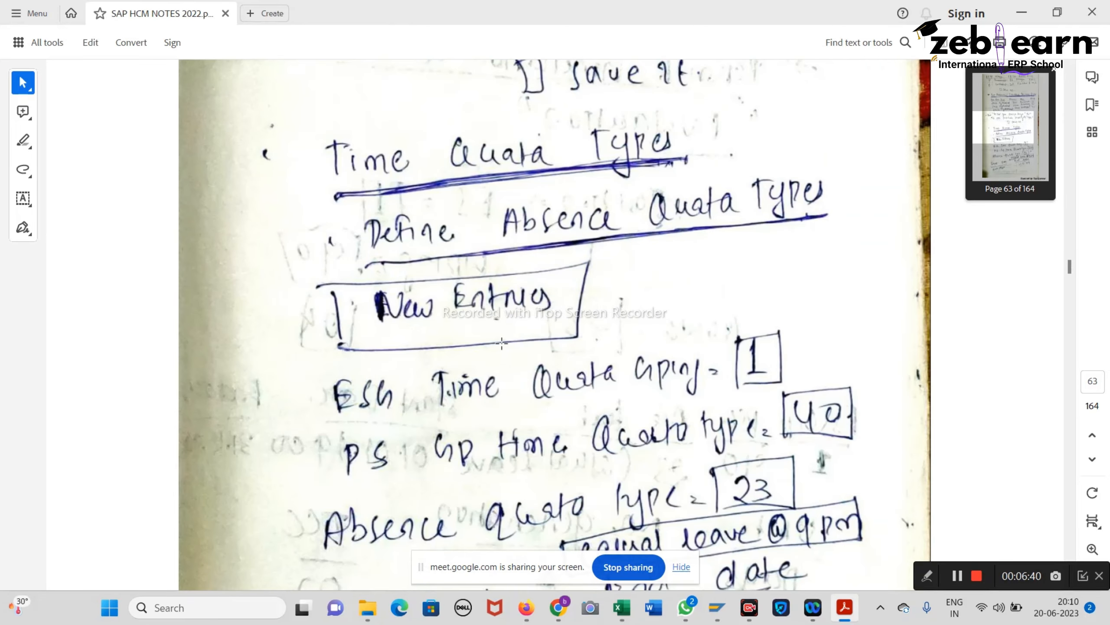
{"action": "scroll", "coordinate": [501, 343], "scroll_direction": "down", "scroll_amount": 1}
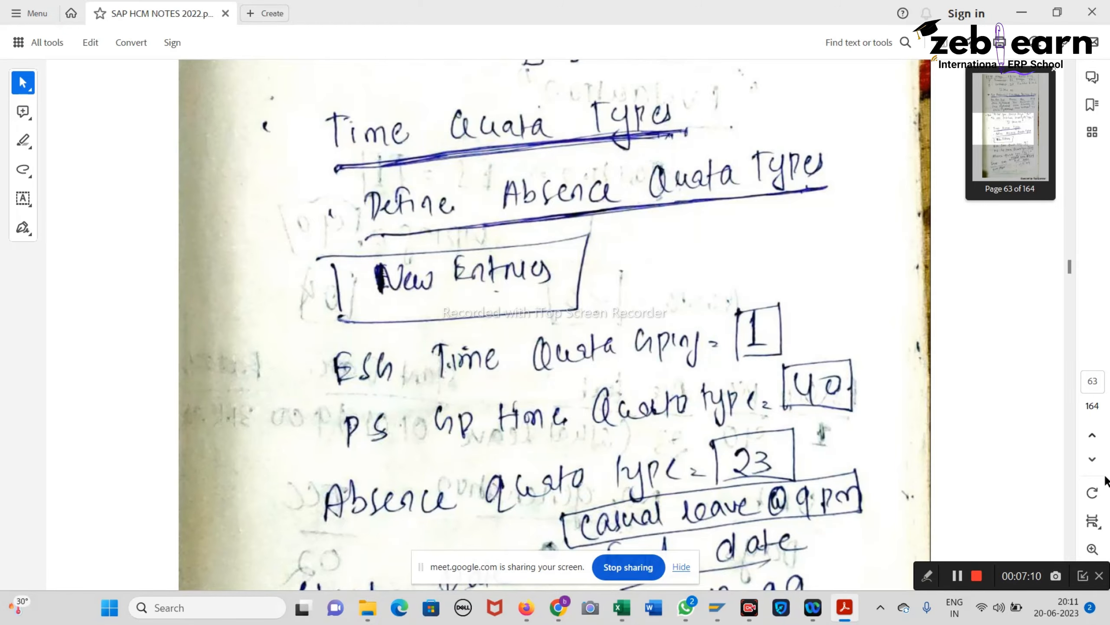
{"action": "left_click", "coordinate": [622, 608]}
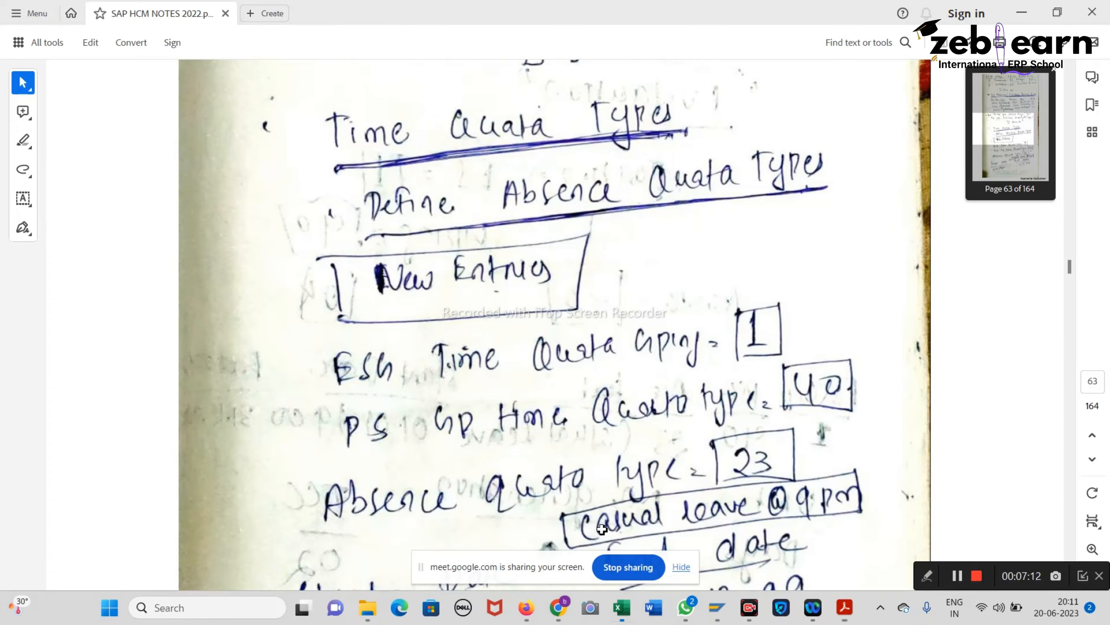
{"action": "left_click", "coordinate": [89, 514]}
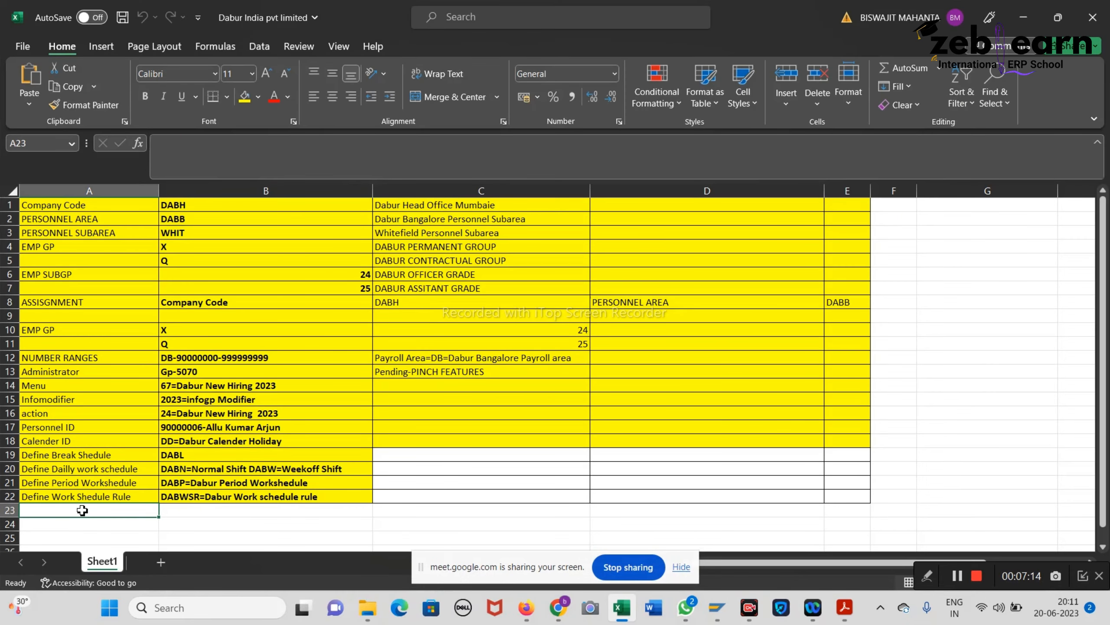
Step: Label cell A23 'Define absence quota type', then save the SAP subarea grouping and return to the IMG
{"action": "type", "text": "Defin"}
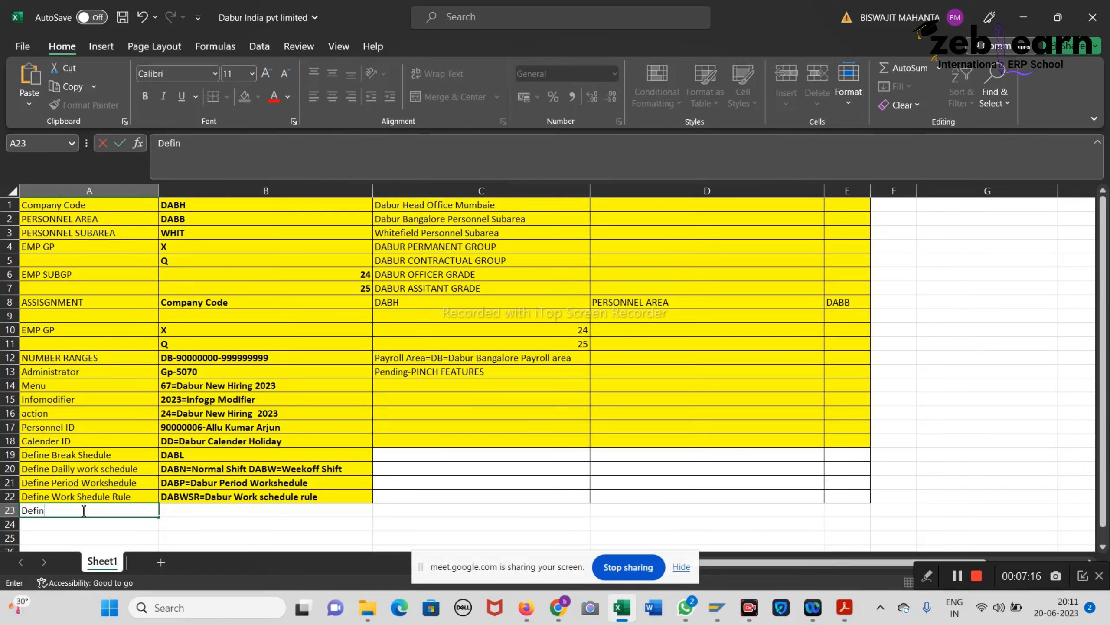
{"action": "type", "text": "e absence quota"}
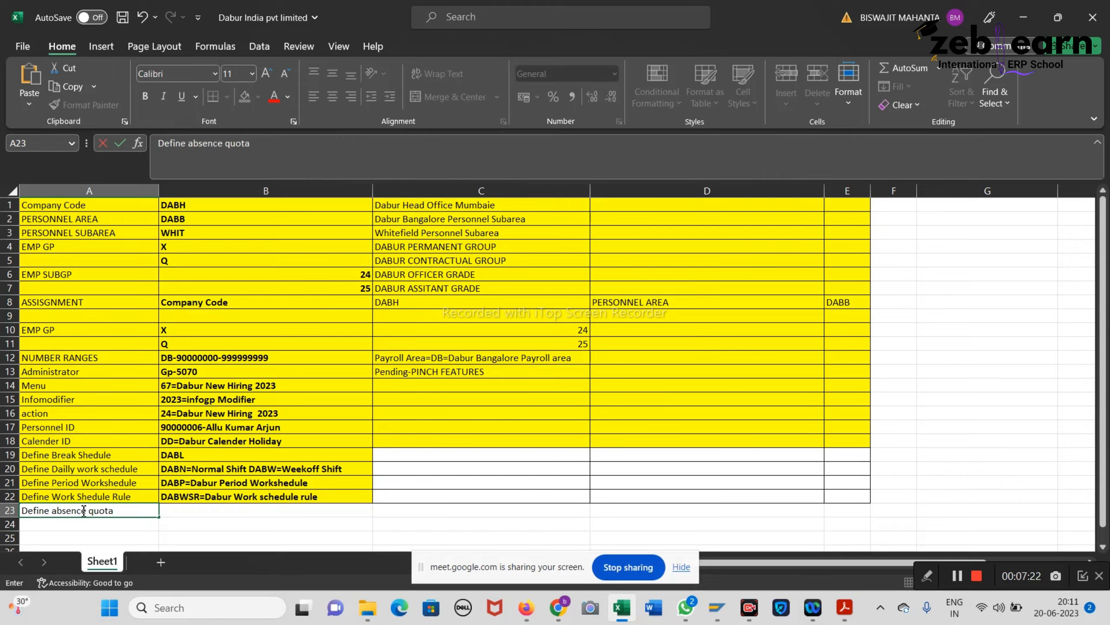
{"action": "type", "text": " type"}
{"action": "double_click", "coordinate": [195, 512]}
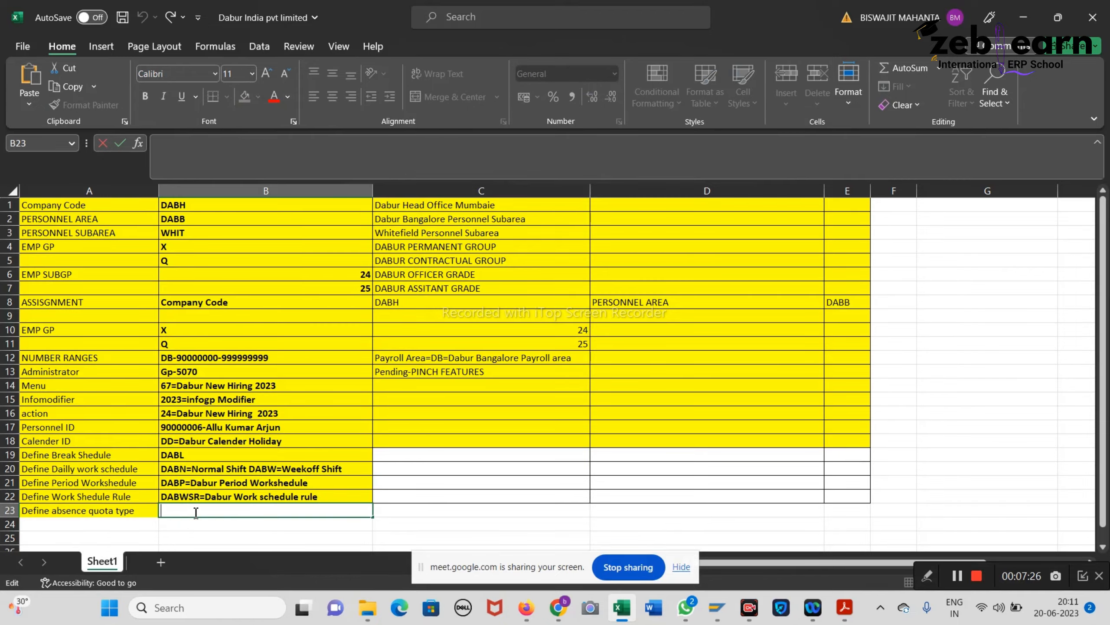
{"action": "mouse_move", "coordinate": [717, 607]}
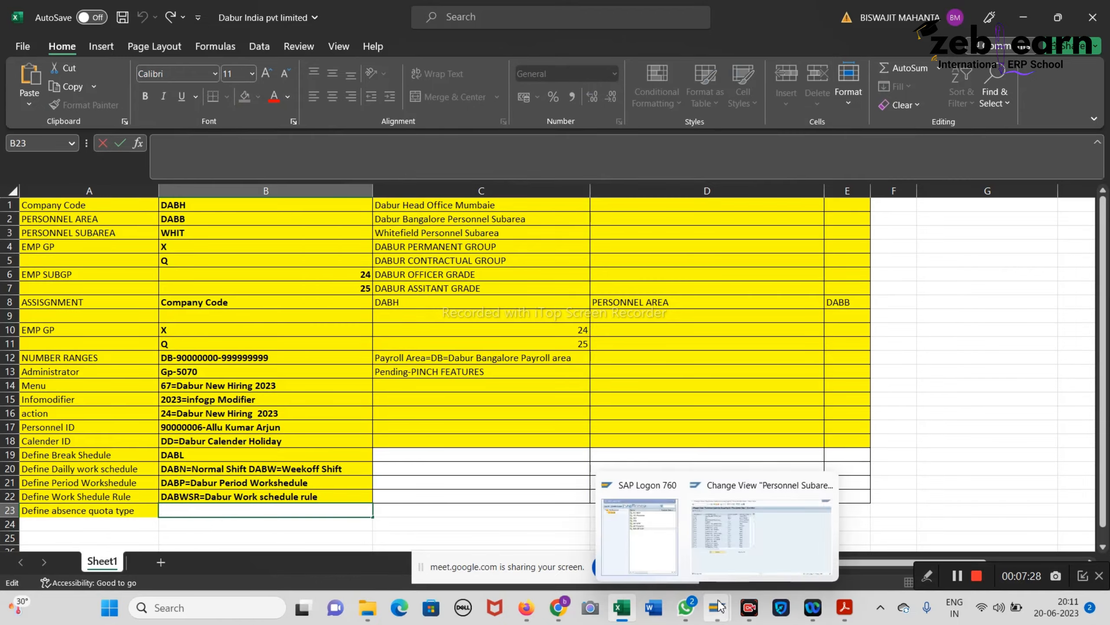
{"action": "left_click", "coordinate": [751, 525]}
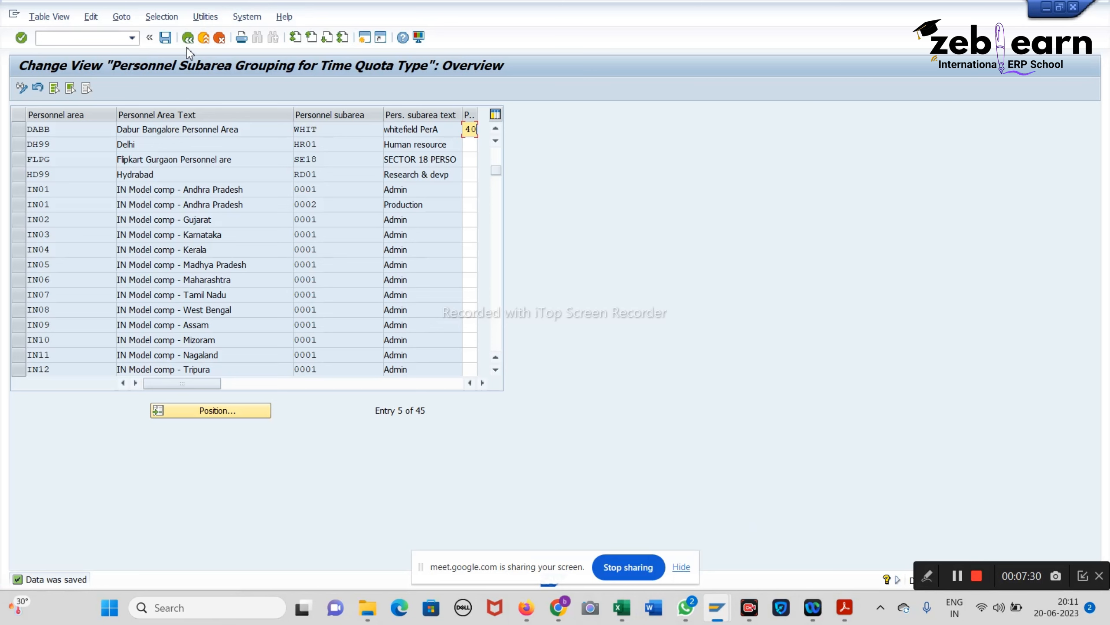
{"action": "left_click", "coordinate": [169, 44]}
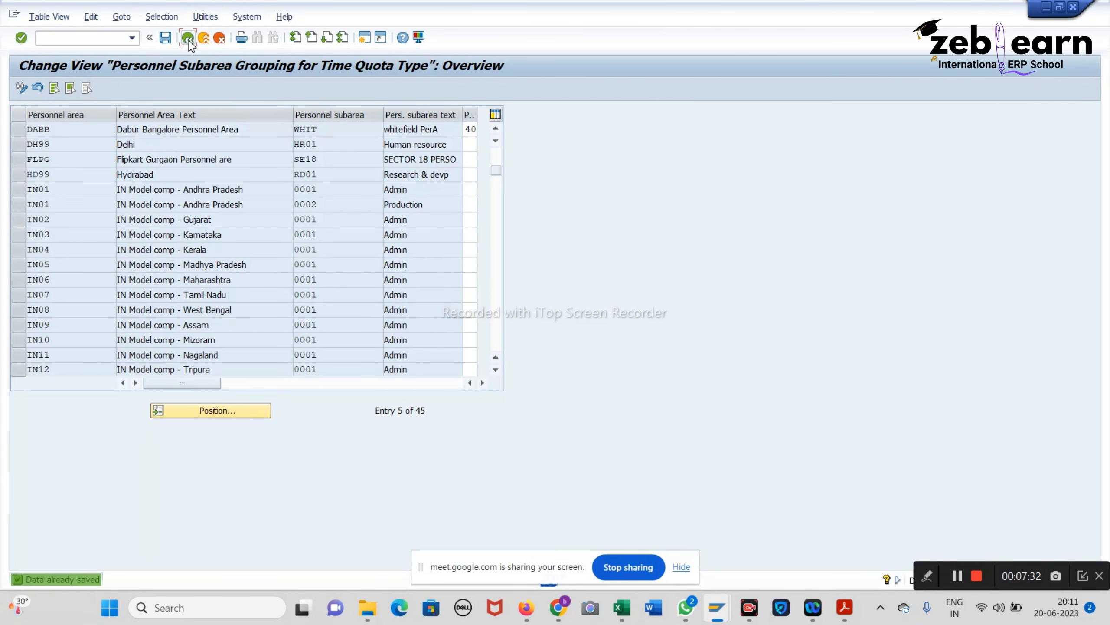
{"action": "left_click", "coordinate": [189, 41]}
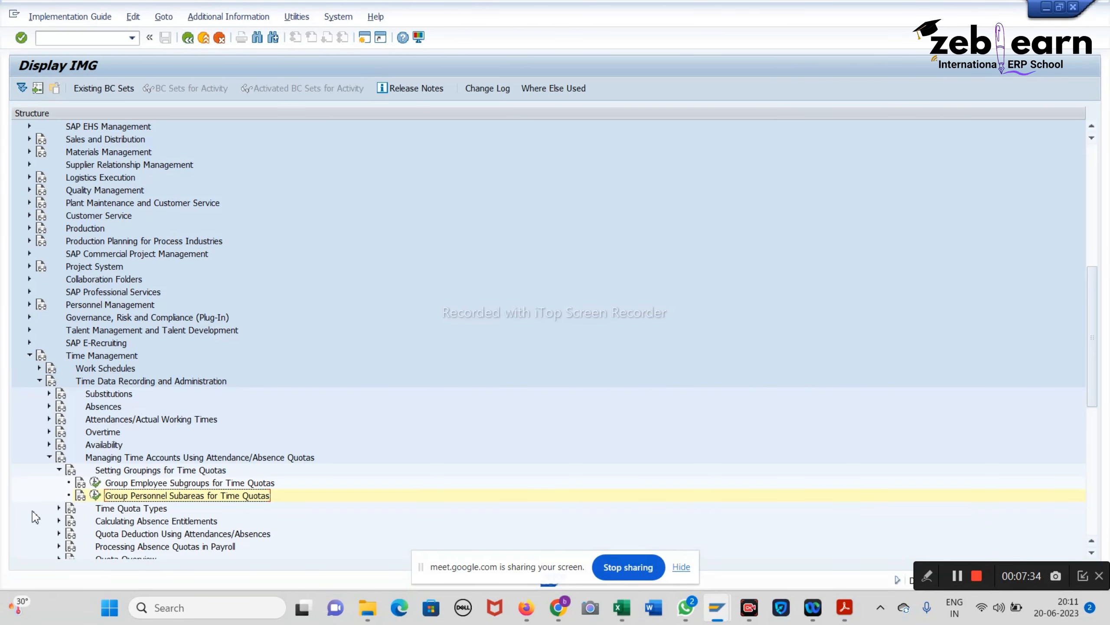
Step: Under Time Quota Types, open Define Absence Quota Types with a blank New Entries form
{"action": "left_click", "coordinate": [59, 507]}
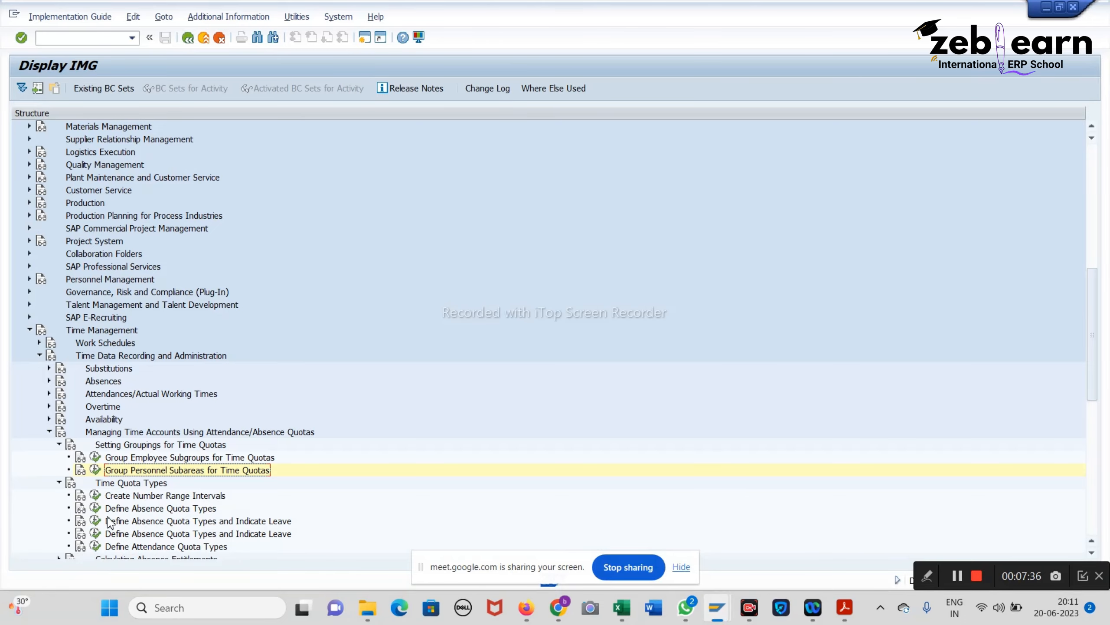
{"action": "left_click", "coordinate": [96, 510]}
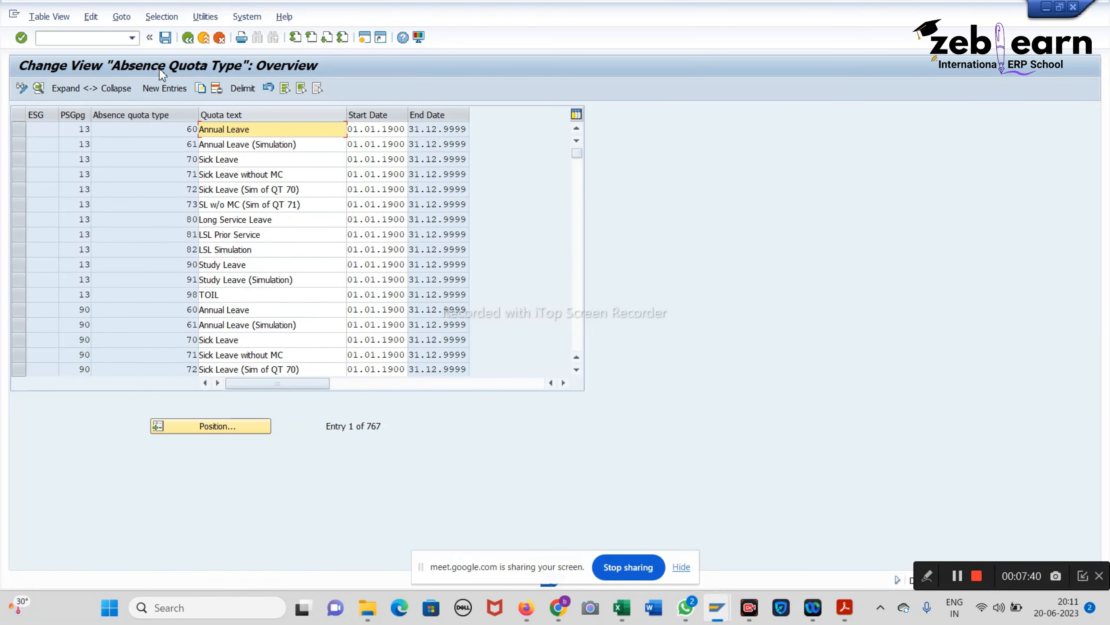
{"action": "left_click", "coordinate": [161, 89]}
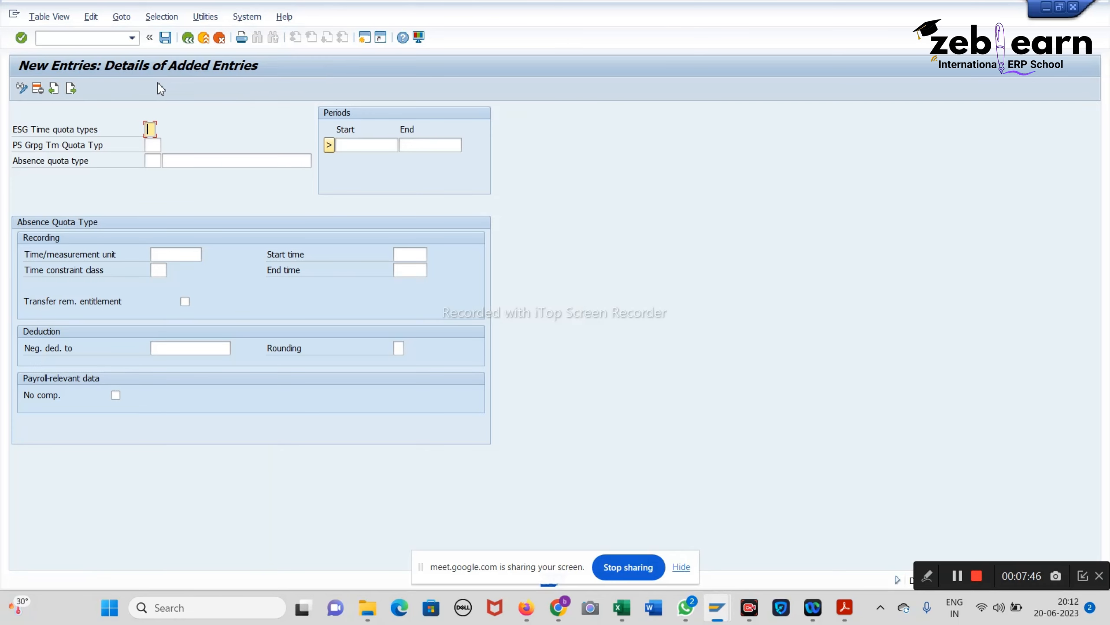
Step: Enter employee subgroup grouping 2, personnel subarea grouping 40 and absence quota type 54
{"action": "type", "text": "2"}
{"action": "left_click", "coordinate": [150, 147]}
{"action": "type", "text": "40"}
{"action": "left_click", "coordinate": [159, 161]}
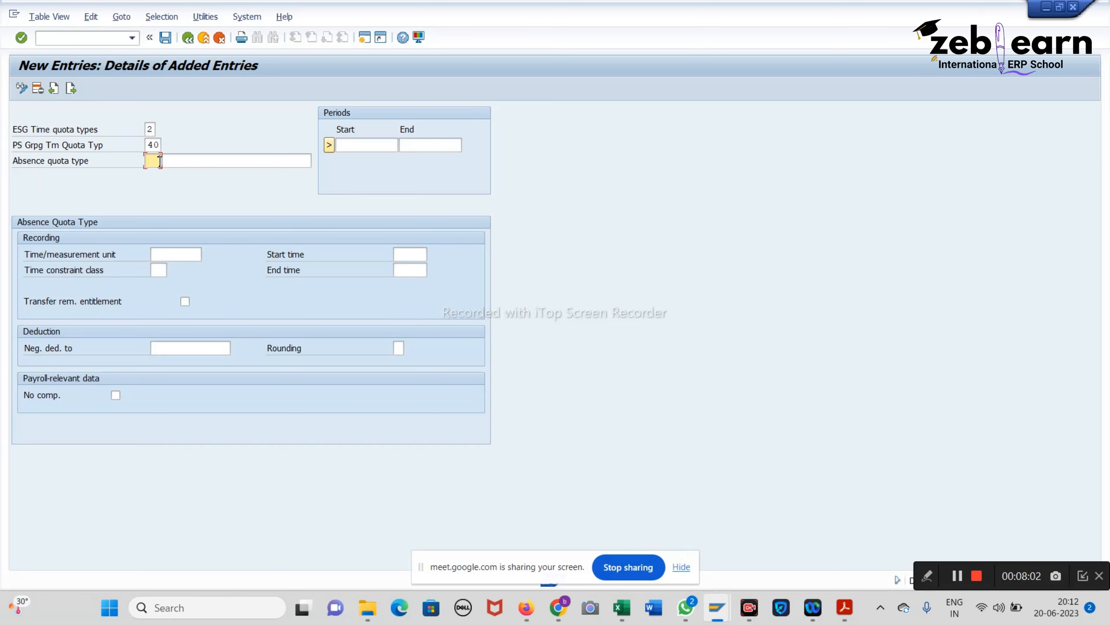
{"action": "type", "text": "4"}
{"action": "left_click", "coordinate": [203, 165]}
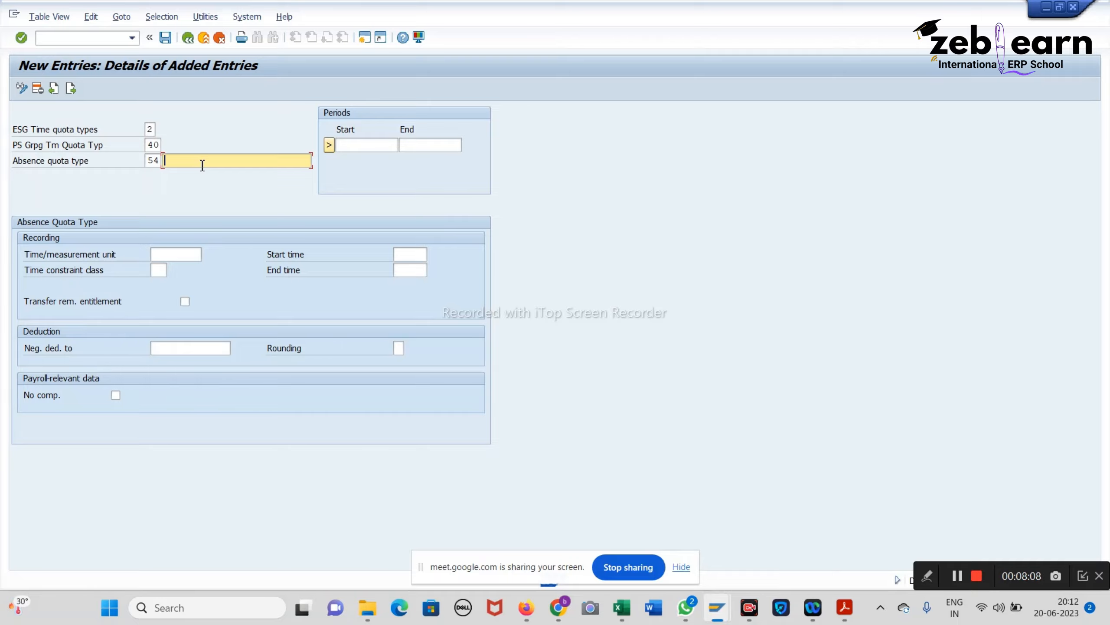
Step: Describe quota type 54 as 'Casual Leave Dabur Employ'
{"action": "type", "text": "Cassu"}
{"action": "key", "text": "BackSpace"}
{"action": "key", "text": "BackSpace"}
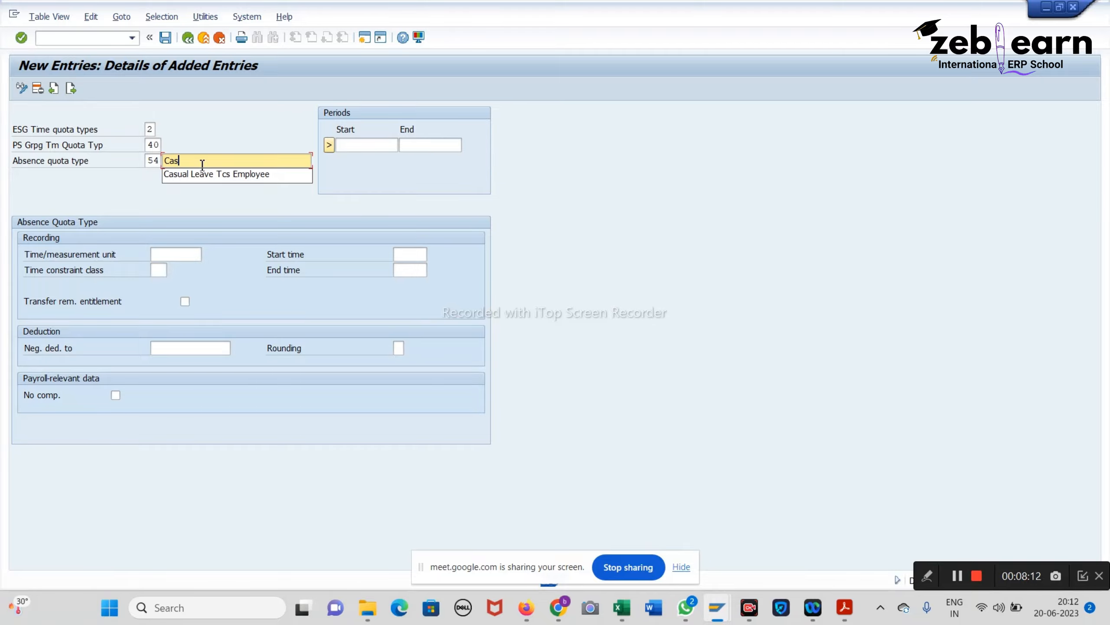
{"action": "key", "text": "Down"}
{"action": "key", "text": "Return"}
{"action": "key", "text": "BackSpace"}
{"action": "key", "text": "BackSpace"}
{"action": "key", "text": "BackSpace"}
{"action": "key", "text": "BackSpace"}
{"action": "key", "text": "BackSpace"}
{"action": "key", "text": "BackSpace"}
{"action": "key", "text": "BackSpace"}
{"action": "key", "text": "BackSpace"}
{"action": "key", "text": "BackSpace"}
{"action": "key", "text": "BackSpace"}
{"action": "key", "text": "BackSpace"}
{"action": "key", "text": "BackSpace"}
{"action": "type", "text": "b"}
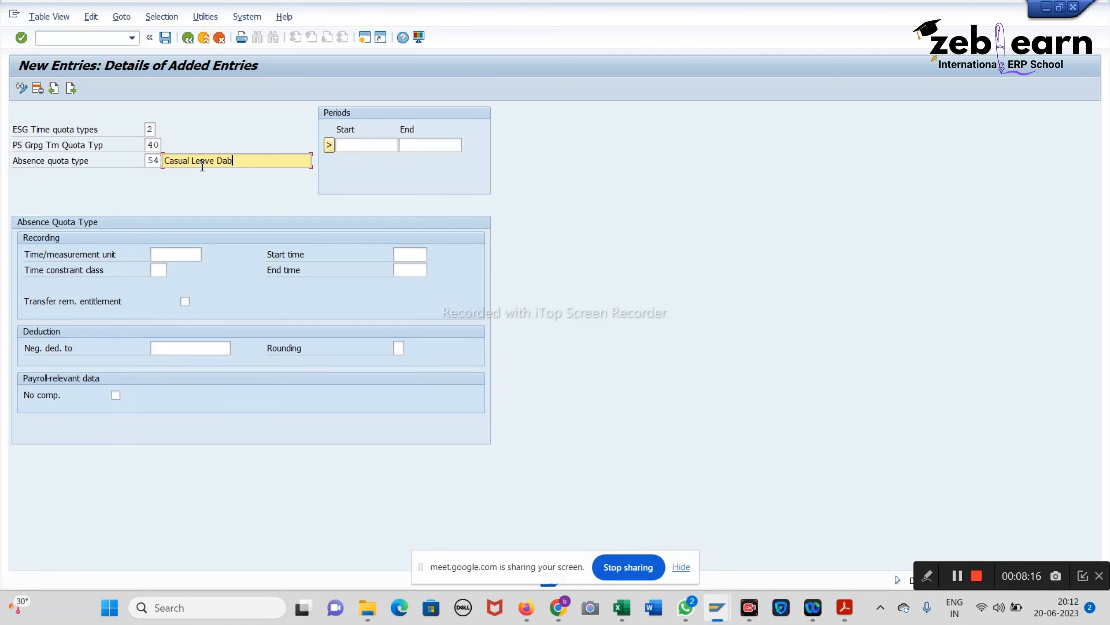
{"action": "type", "text": "ur Employ"}
Step: Set validity from 01.01.1900 to 31.12.9999, then bring up the notes PDF at page 64
{"action": "left_click", "coordinate": [359, 145]}
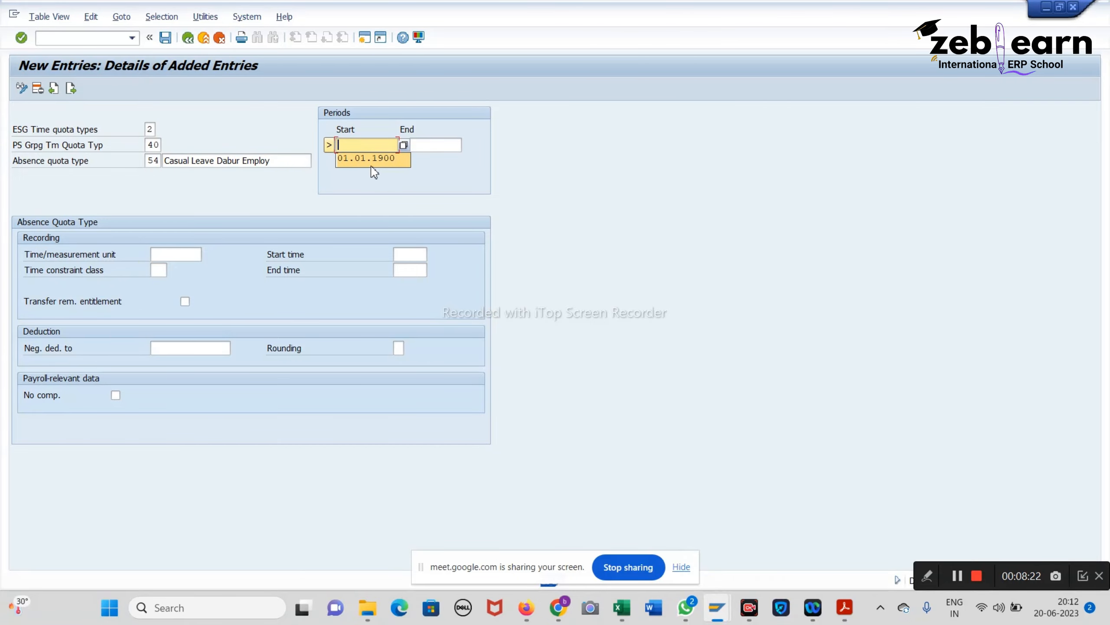
{"action": "left_click", "coordinate": [371, 160]}
{"action": "left_click", "coordinate": [447, 148]}
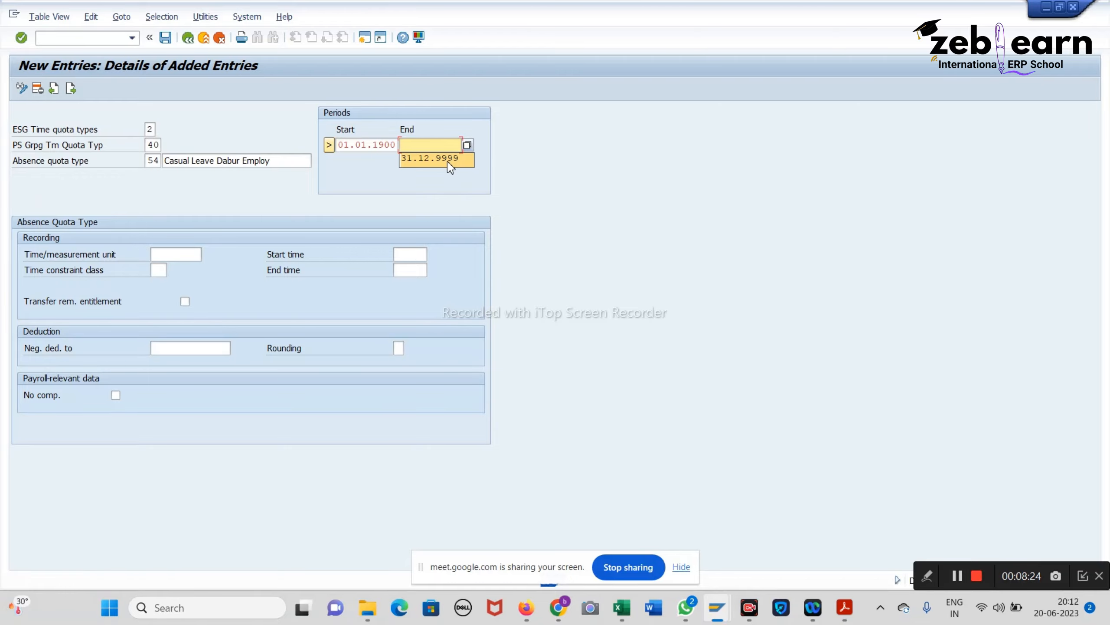
{"action": "left_click", "coordinate": [445, 160]}
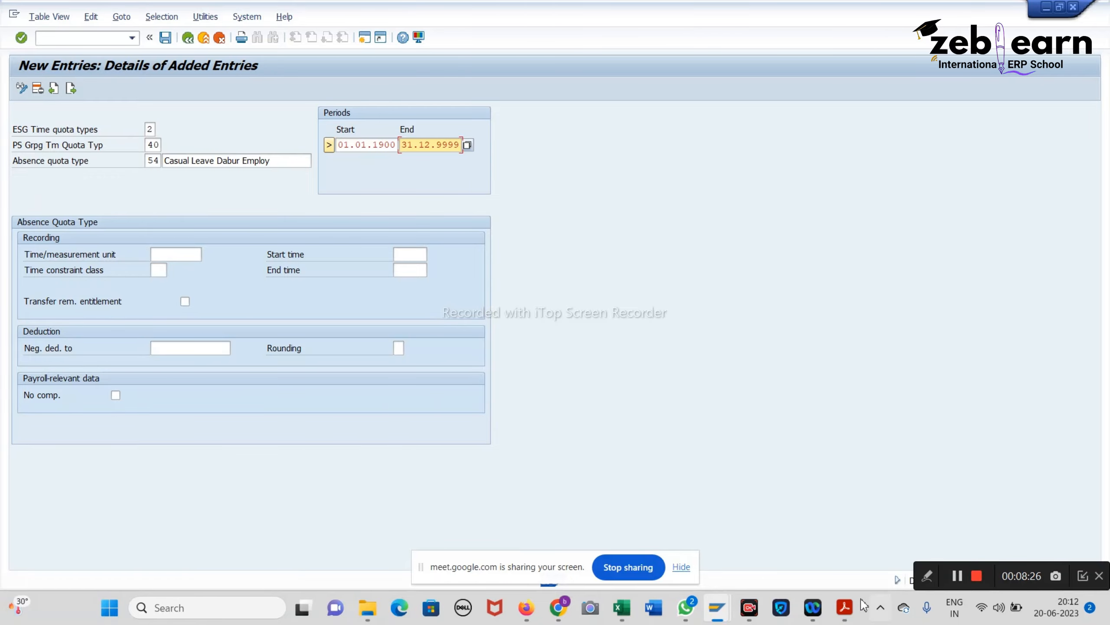
{"action": "left_click", "coordinate": [844, 608]}
{"action": "scroll", "coordinate": [676, 428], "scroll_direction": "down", "scroll_amount": 10}
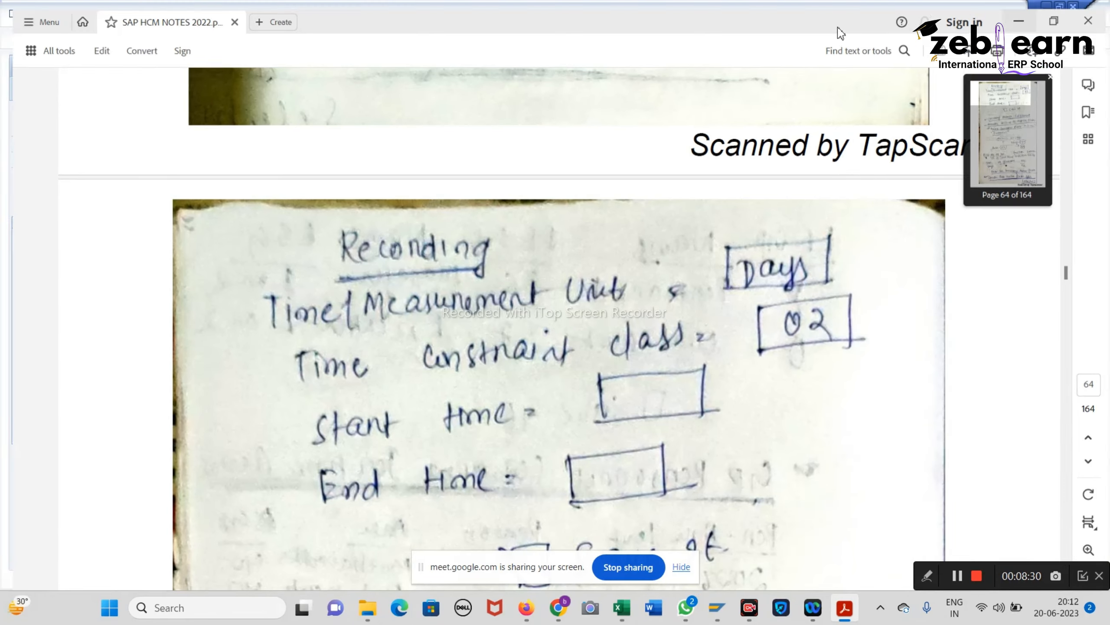
Step: Set the quota type's time/measurement unit to Days
{"action": "key", "text": "alt+Tab"}
{"action": "left_click", "coordinate": [174, 251]}
{"action": "left_click", "coordinate": [206, 257]}
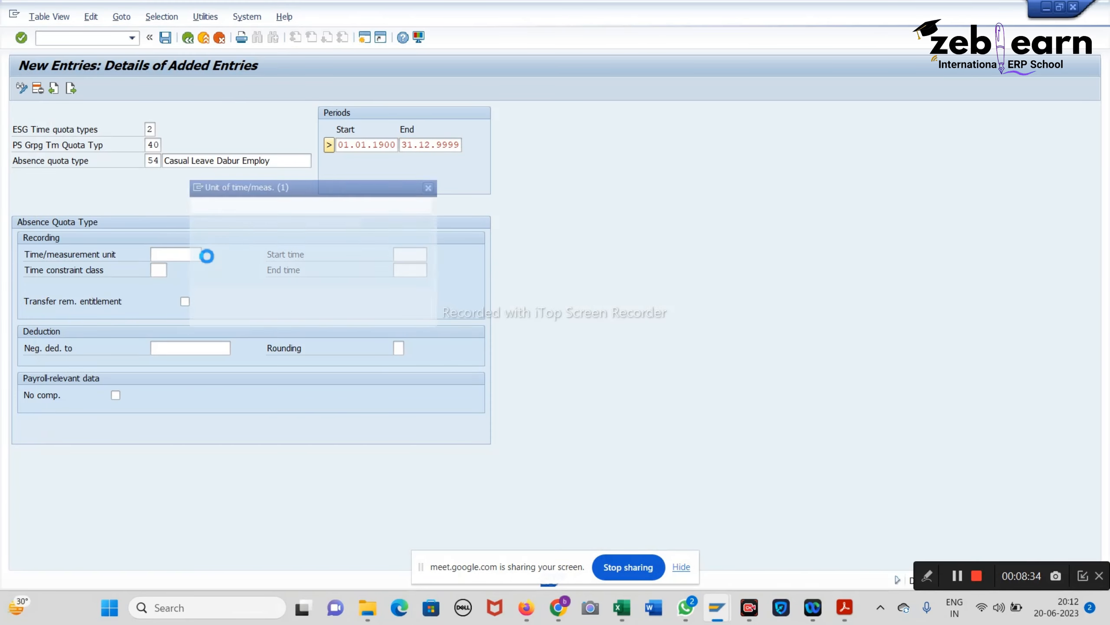
{"action": "double_click", "coordinate": [226, 281]}
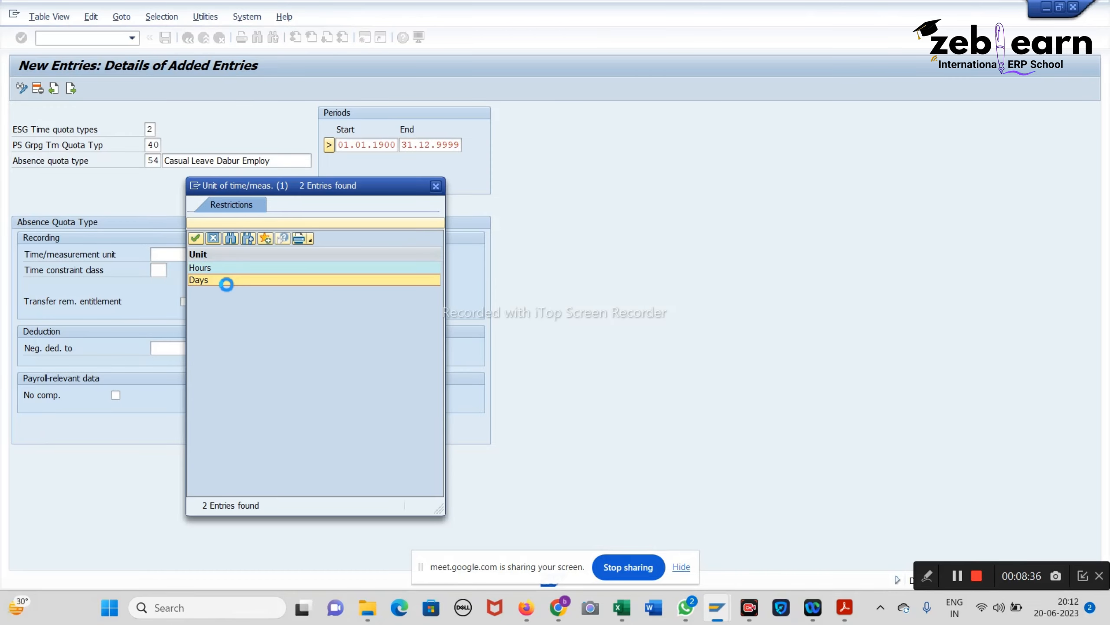
{"action": "left_click", "coordinate": [851, 611]}
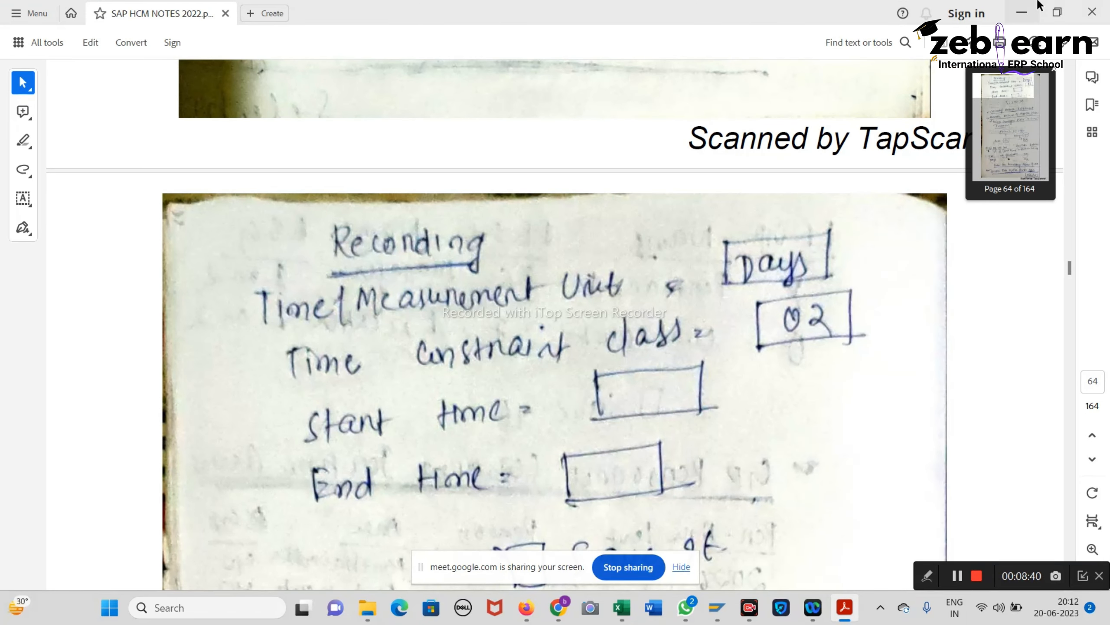
{"action": "left_click", "coordinate": [1022, 12]}
Step: Enter time constraint class 02 and save quota type 54 under the customizing request
{"action": "left_click", "coordinate": [160, 269]}
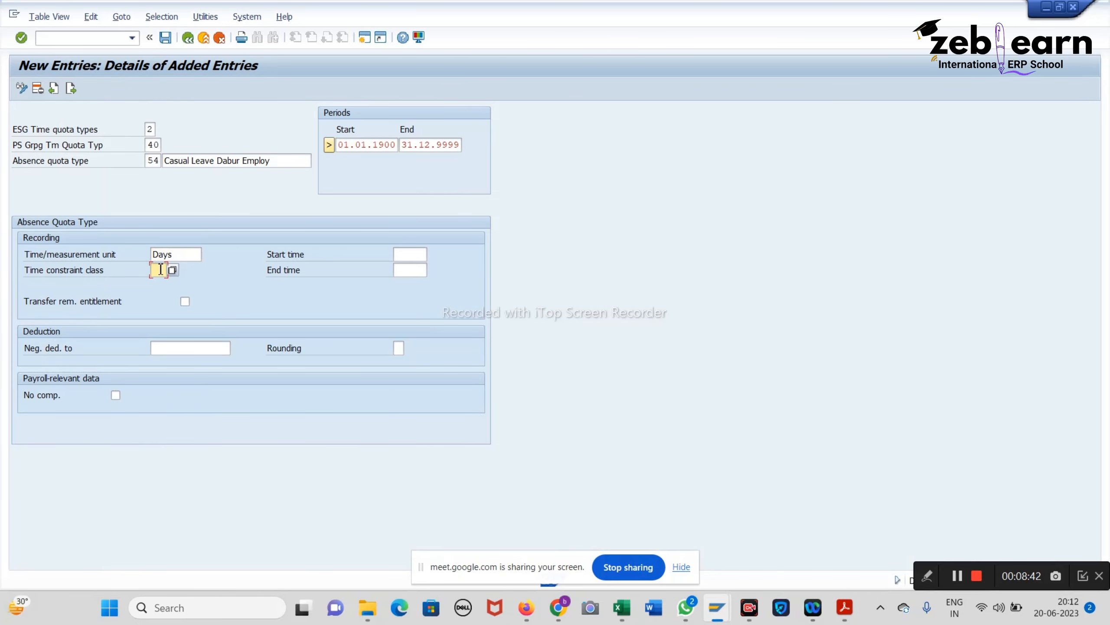
{"action": "type", "text": "03"}
{"action": "key", "text": "Down"}
{"action": "key", "text": "Return"}
{"action": "key", "text": "Return"}
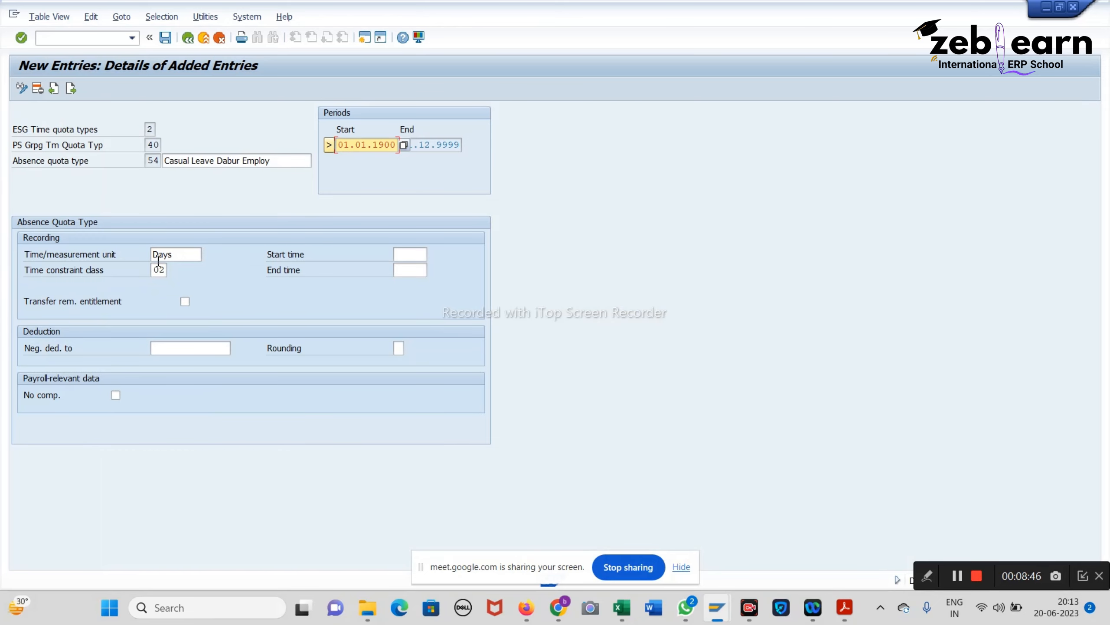
{"action": "left_click", "coordinate": [165, 37]}
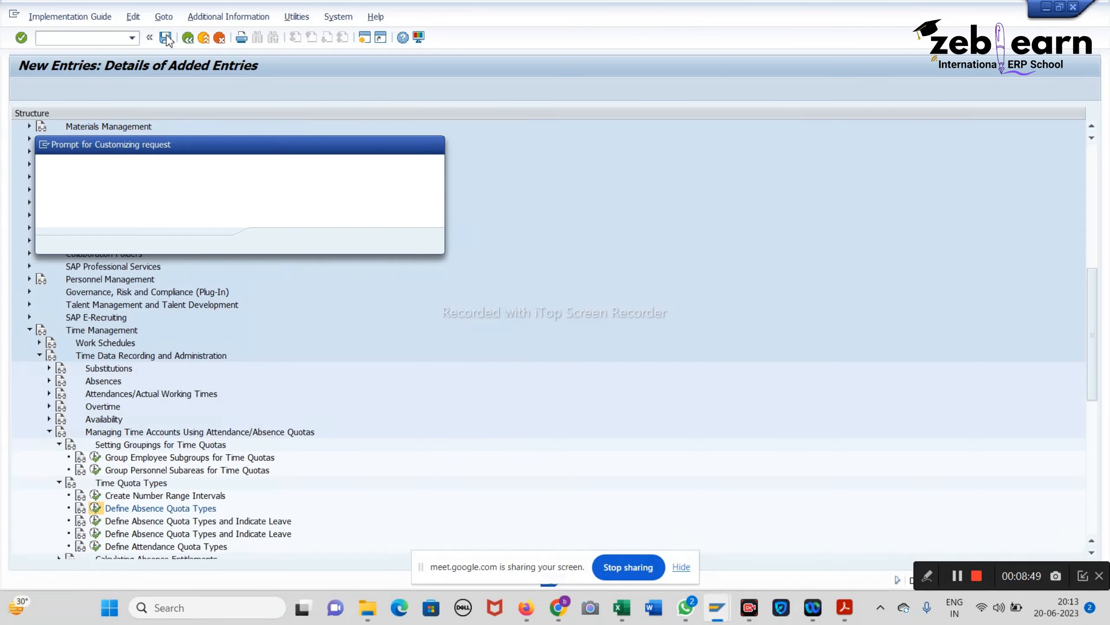
{"action": "left_click", "coordinate": [270, 241]}
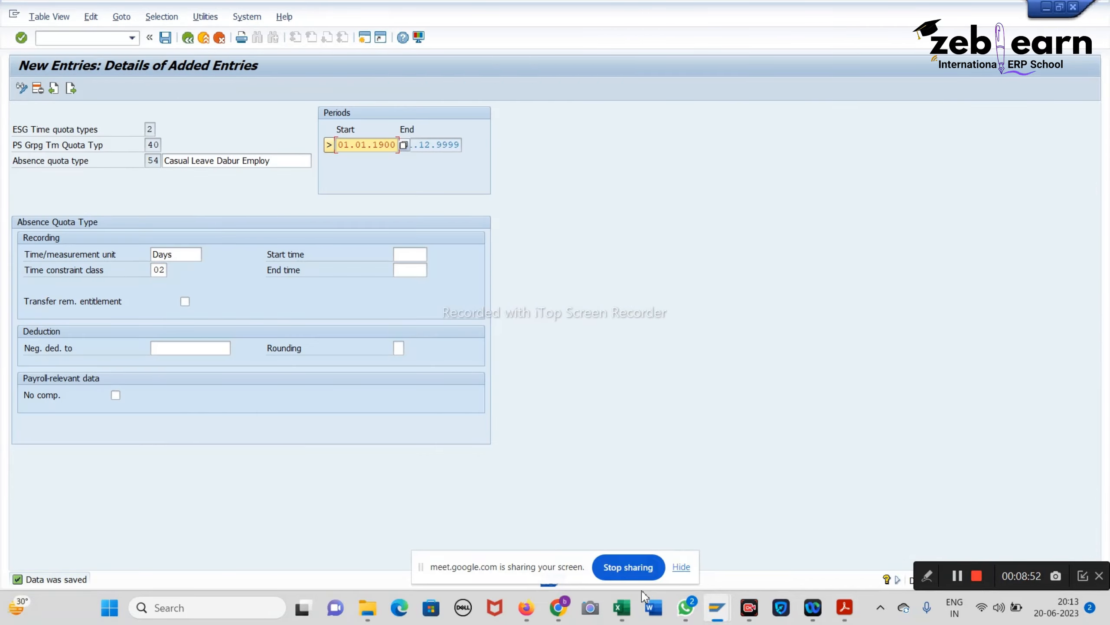
{"action": "left_click", "coordinate": [621, 612]}
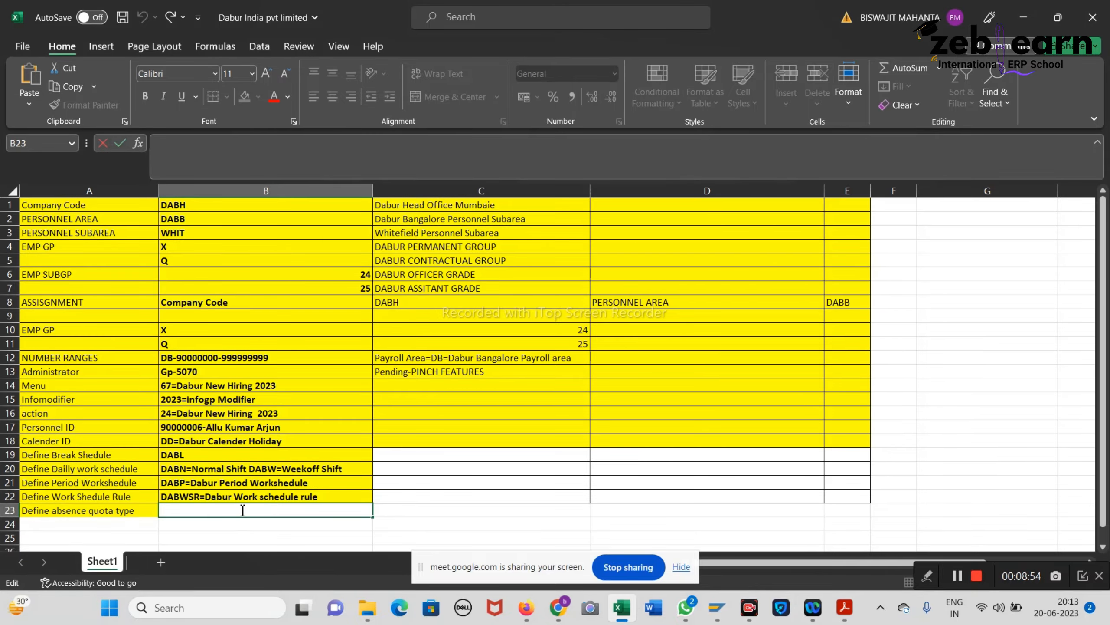
Step: Check the quota name in SAP, then record '54=Casual Leave Dabur Employ' in workbook cell B23 and save
{"action": "type", "text": "54=Dab"}
{"action": "key", "text": "BackSpace"}
{"action": "key", "text": "BackSpace"}
{"action": "left_click", "coordinate": [1023, 16]}
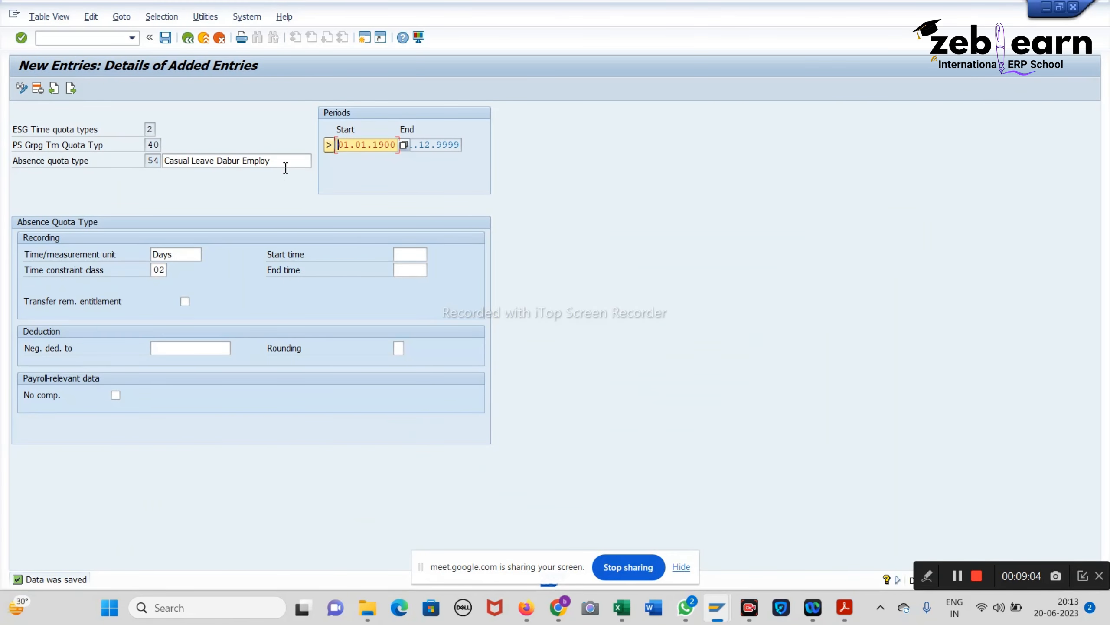
{"action": "left_click_drag", "start_coordinate": [286, 166], "coordinate": [5, 143]}
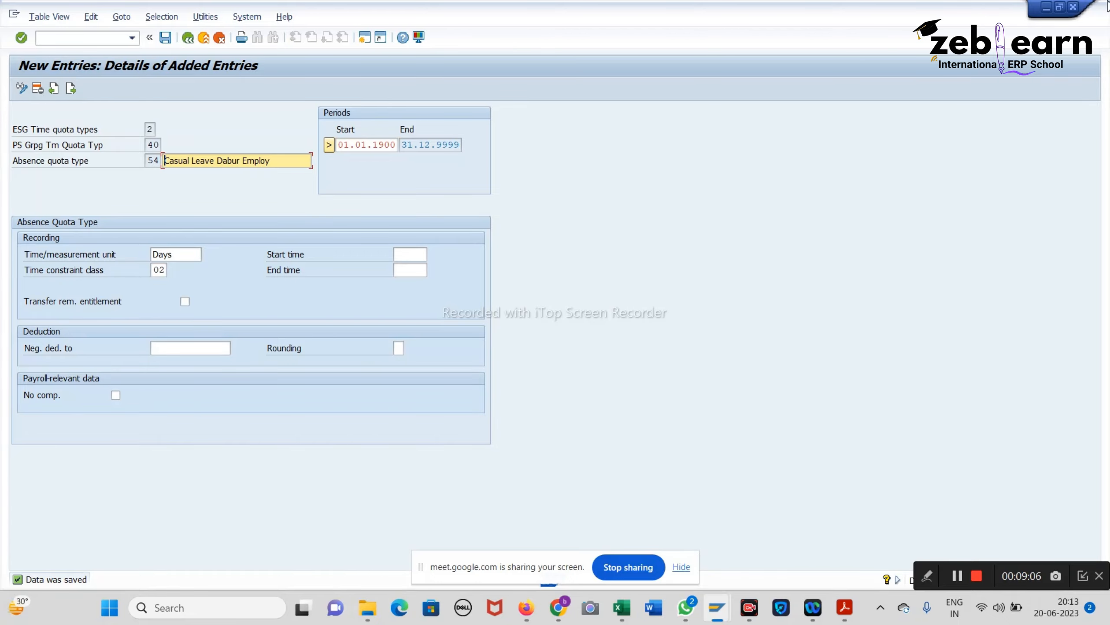
{"action": "left_click", "coordinate": [1046, 7]}
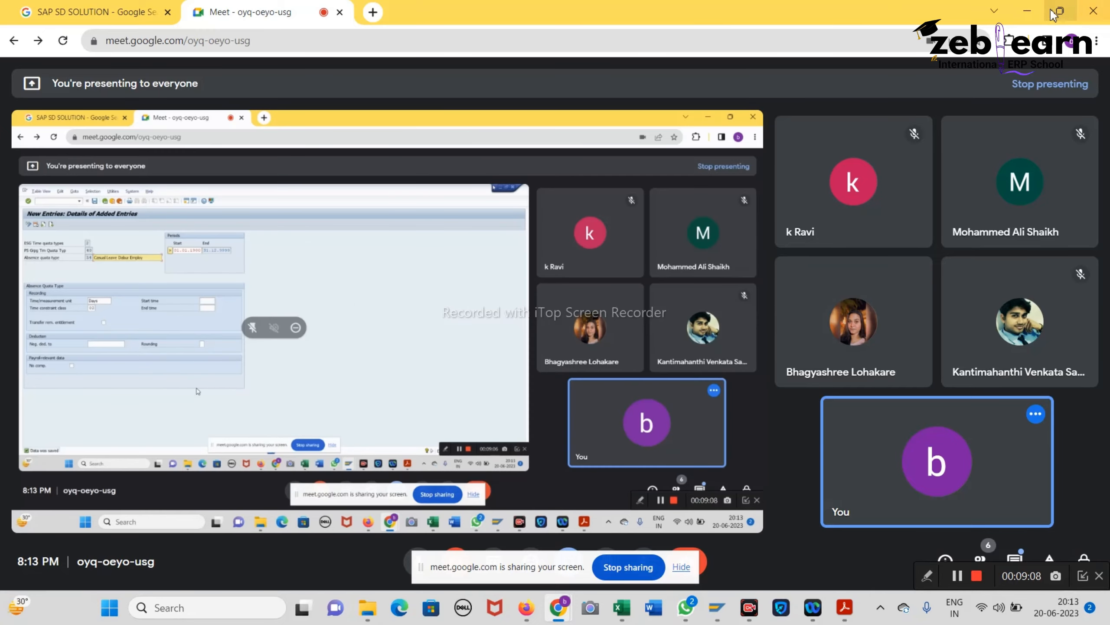
{"action": "left_click", "coordinate": [1028, 12]}
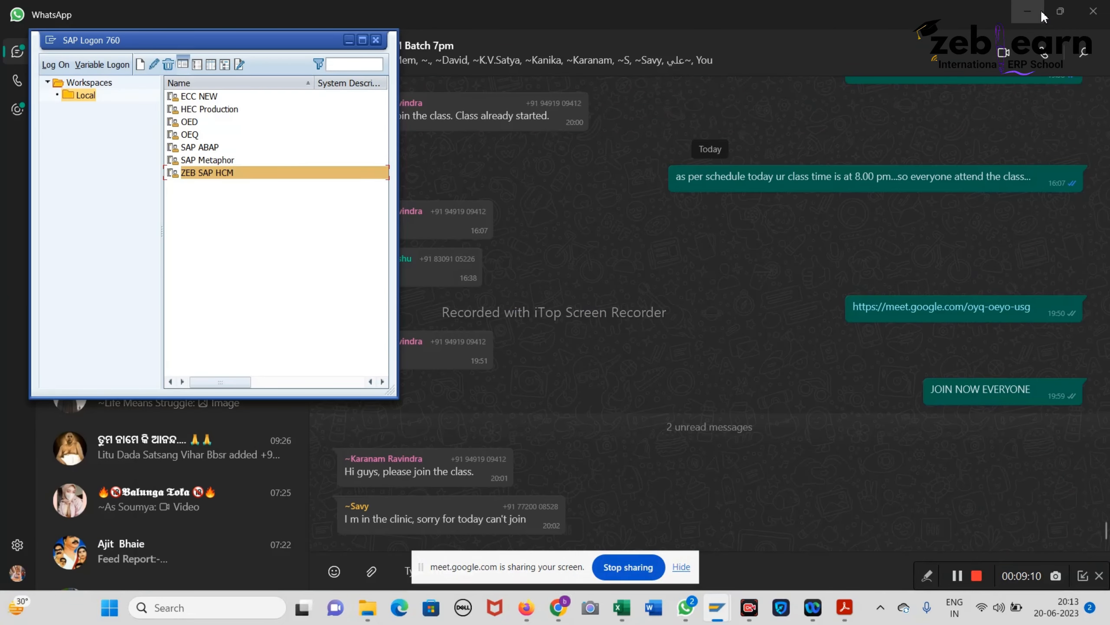
{"action": "left_click", "coordinate": [1028, 11]}
{"action": "left_click", "coordinate": [348, 42]}
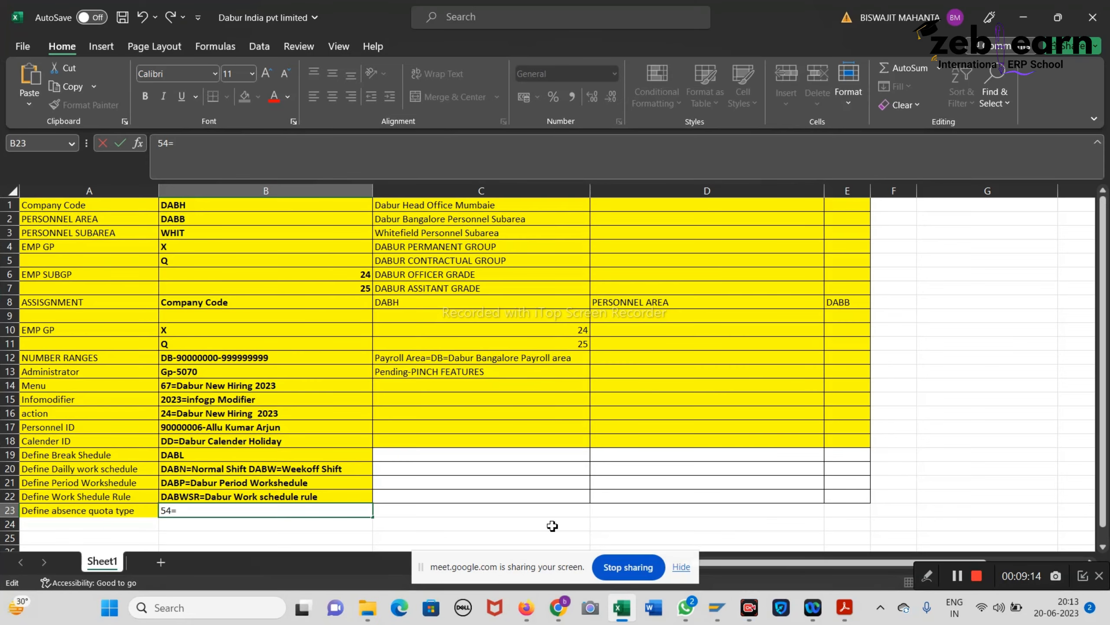
{"action": "type", "text": "Casual Leave Dabur Employ"}
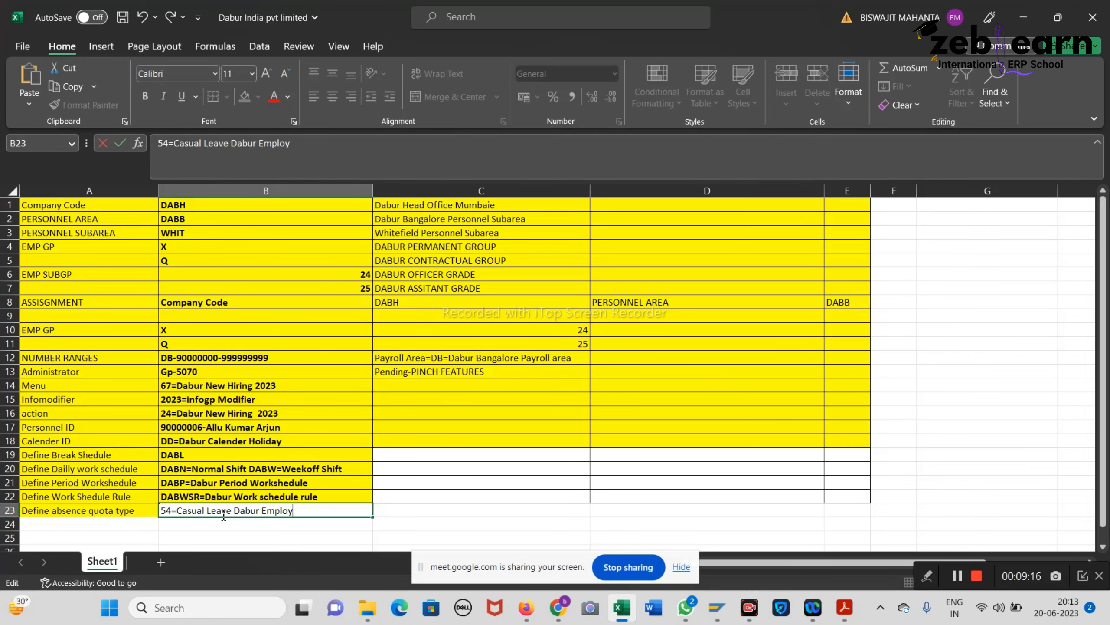
{"action": "key", "text": "ctrl+s"}
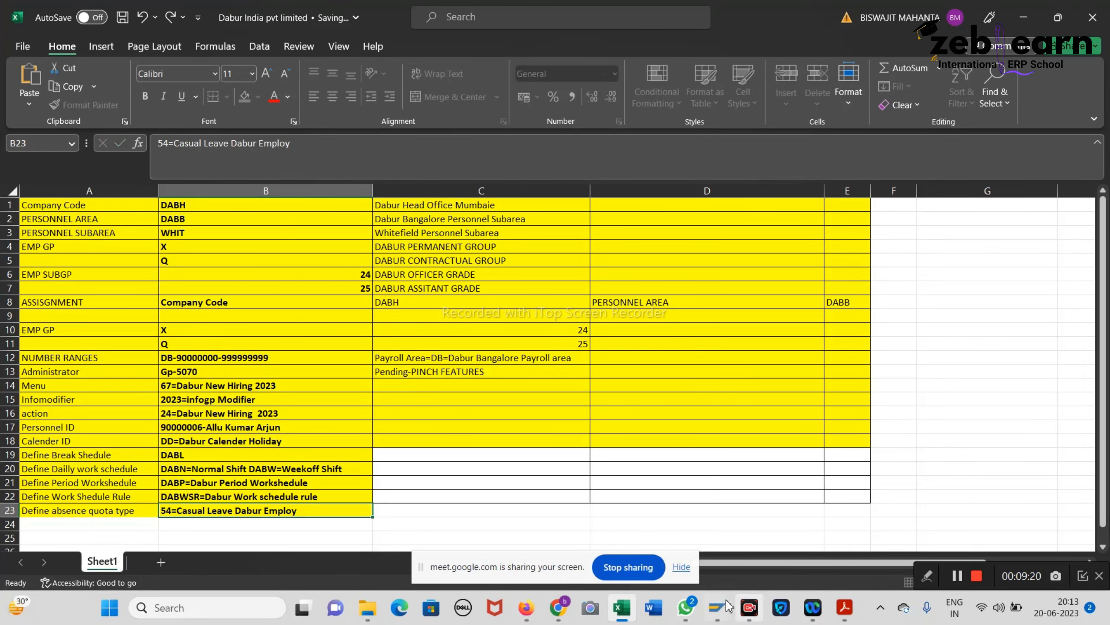
Step: Save quota type 54 again, back out to the Display IMG tree, and reopen the notes PDF
{"action": "mouse_move", "coordinate": [717, 608]}
{"action": "left_click", "coordinate": [725, 525]}
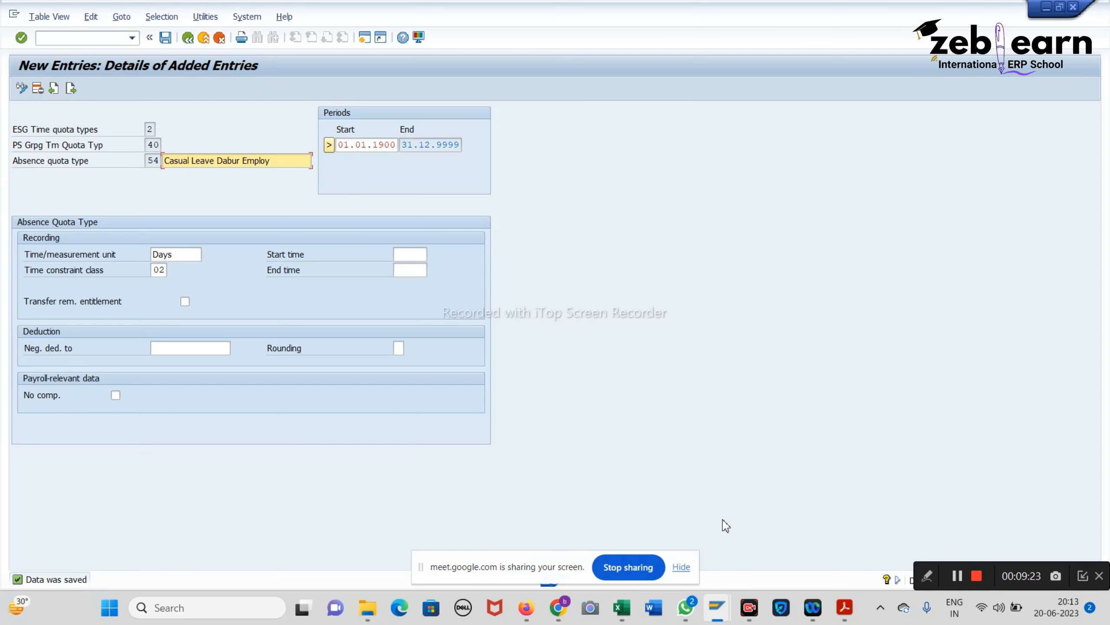
{"action": "left_click", "coordinate": [166, 38]}
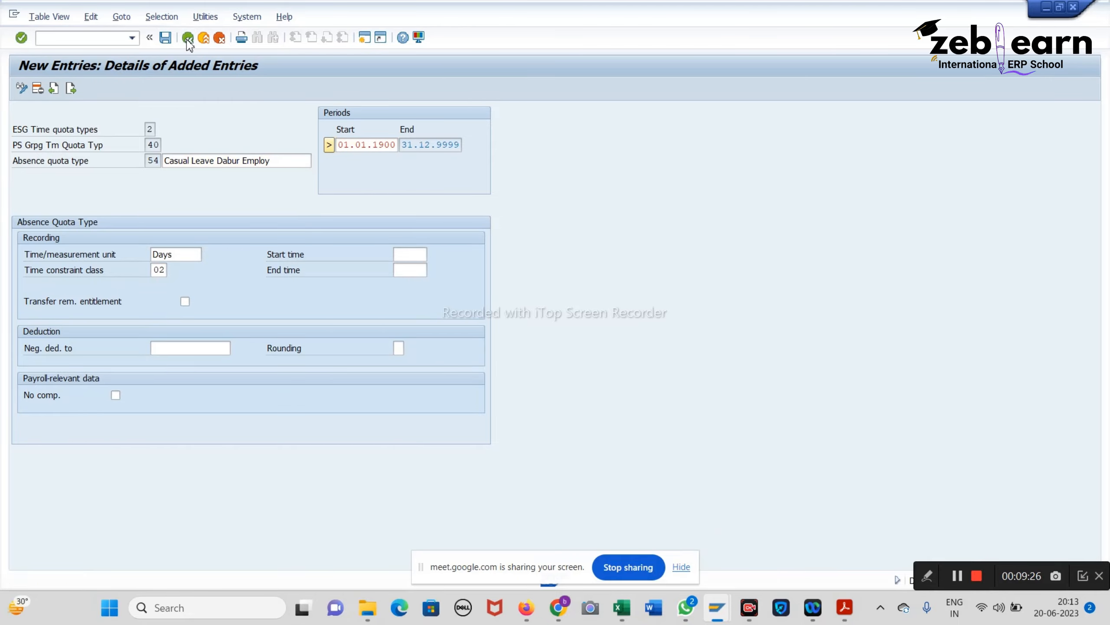
{"action": "left_click", "coordinate": [187, 38]}
{"action": "left_click", "coordinate": [187, 38]}
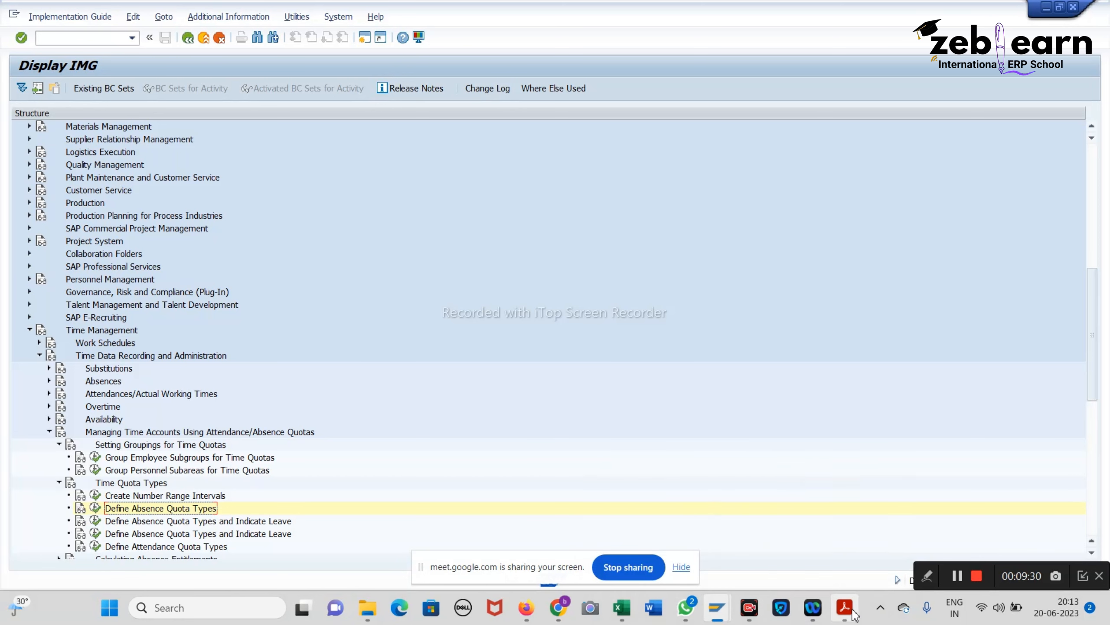
{"action": "mouse_move", "coordinate": [844, 608]}
{"action": "left_click", "coordinate": [828, 526]}
Step: Scroll page 64 of the notes down to the start/end date and Rules for Generating Absence Quota notes
{"action": "scroll", "coordinate": [553, 392], "scroll_direction": "down", "scroll_amount": 5}
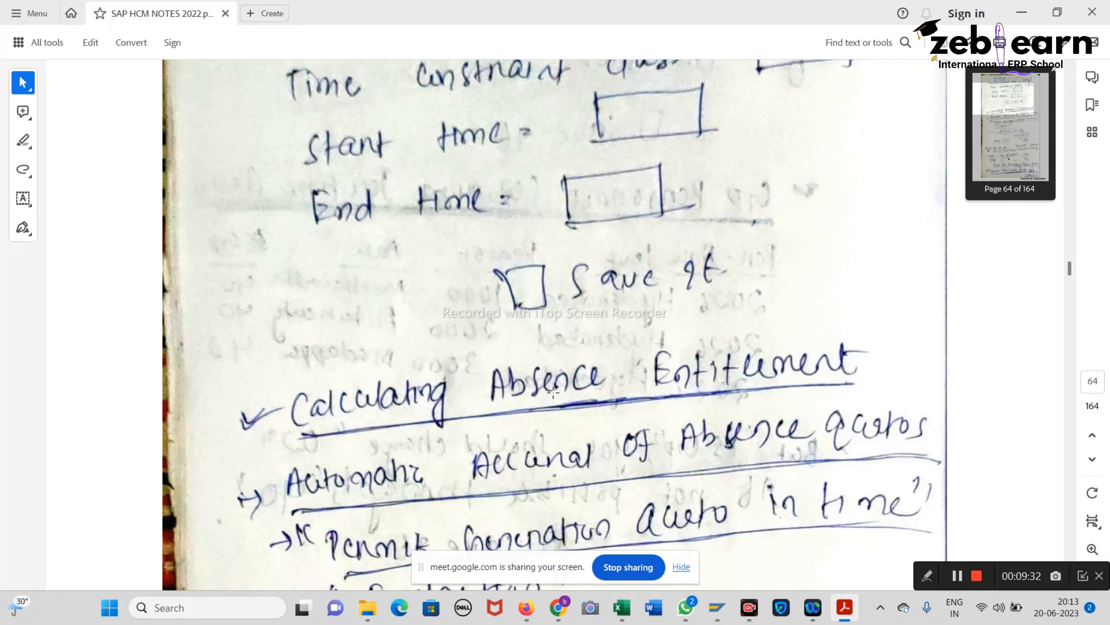
{"action": "scroll", "coordinate": [553, 392], "scroll_direction": "down", "scroll_amount": 3}
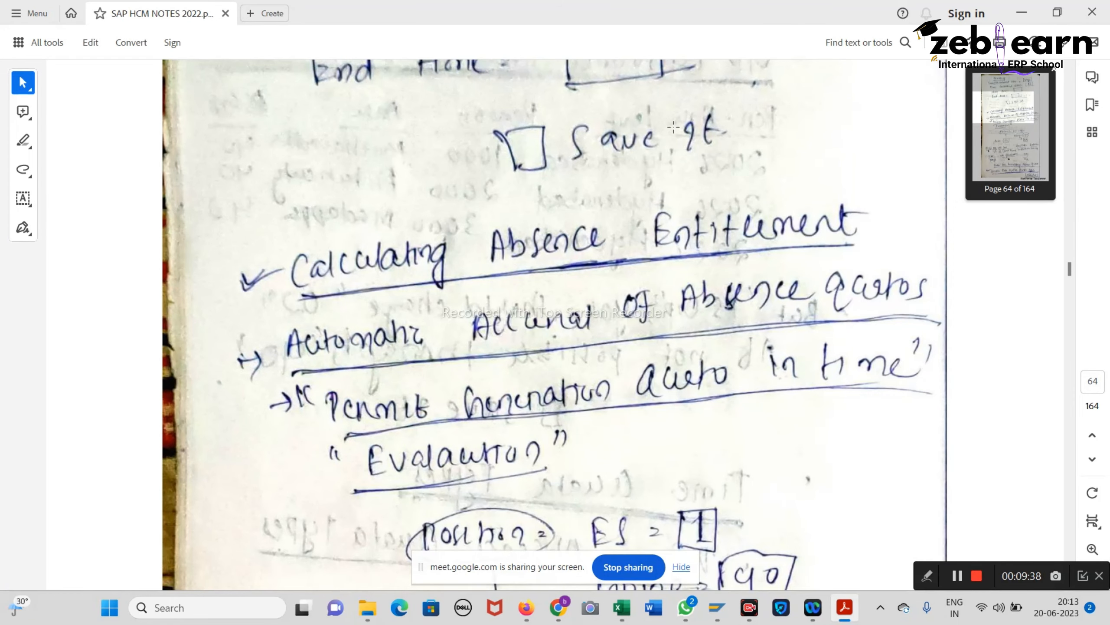
{"action": "scroll", "coordinate": [613, 260], "scroll_direction": "down", "scroll_amount": 13}
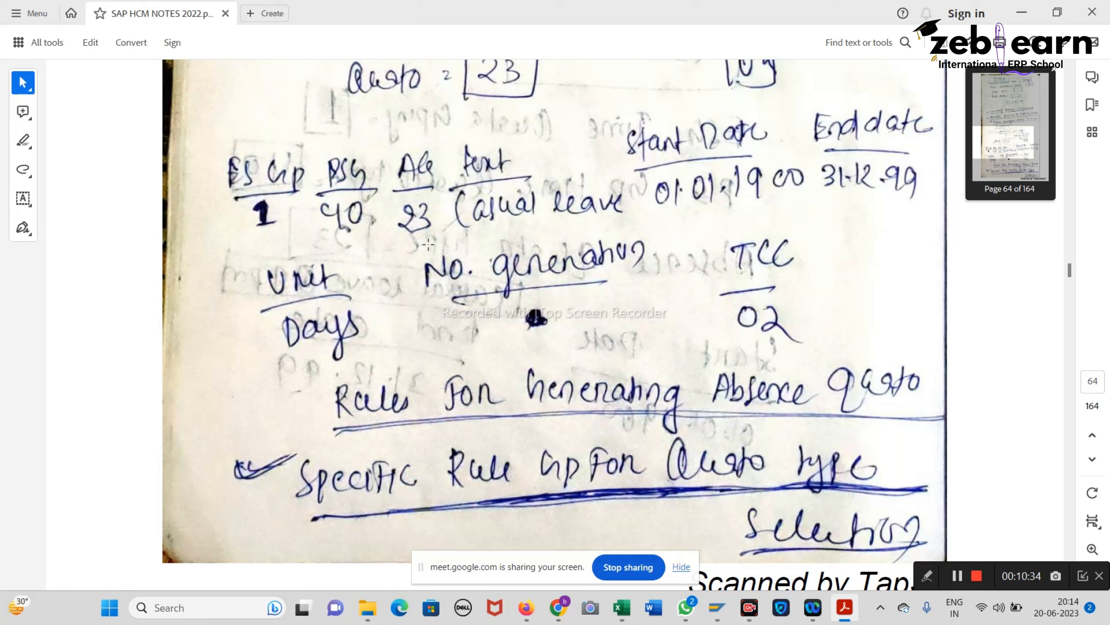
Step: Box the handwritten No. generation note in the PDF and scroll back up
{"action": "mouse_move", "coordinate": [409, 229]}
{"action": "left_mouse_down"}
{"action": "mouse_move", "coordinate": [431, 310]}
{"action": "mouse_move", "coordinate": [691, 359]}
{"action": "left_mouse_up"}
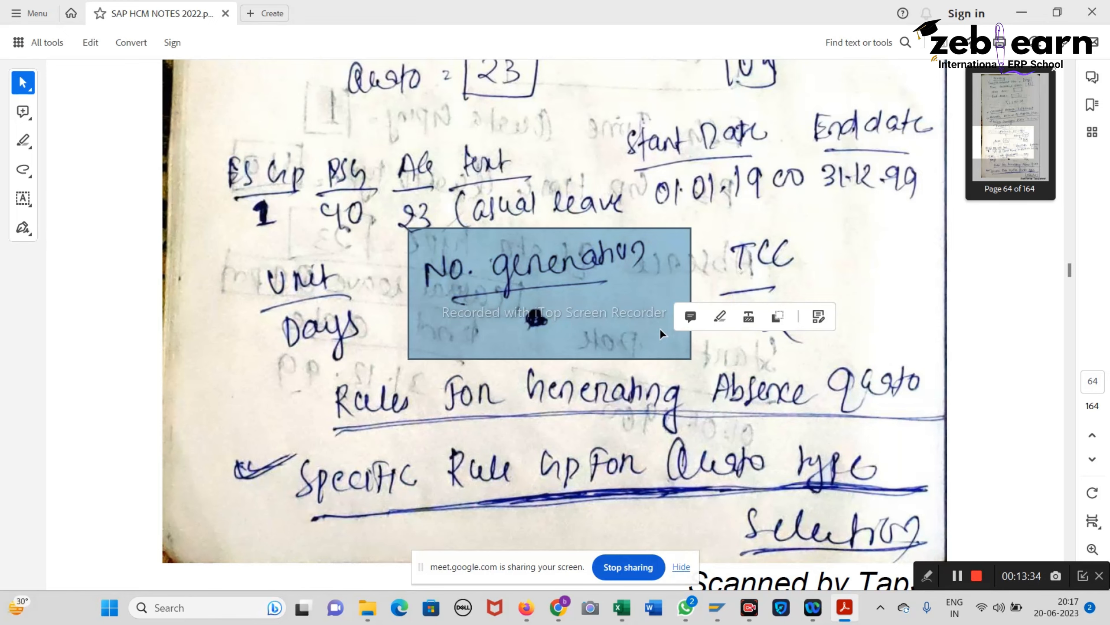
{"action": "scroll", "coordinate": [659, 332], "scroll_direction": "up", "scroll_amount": 10}
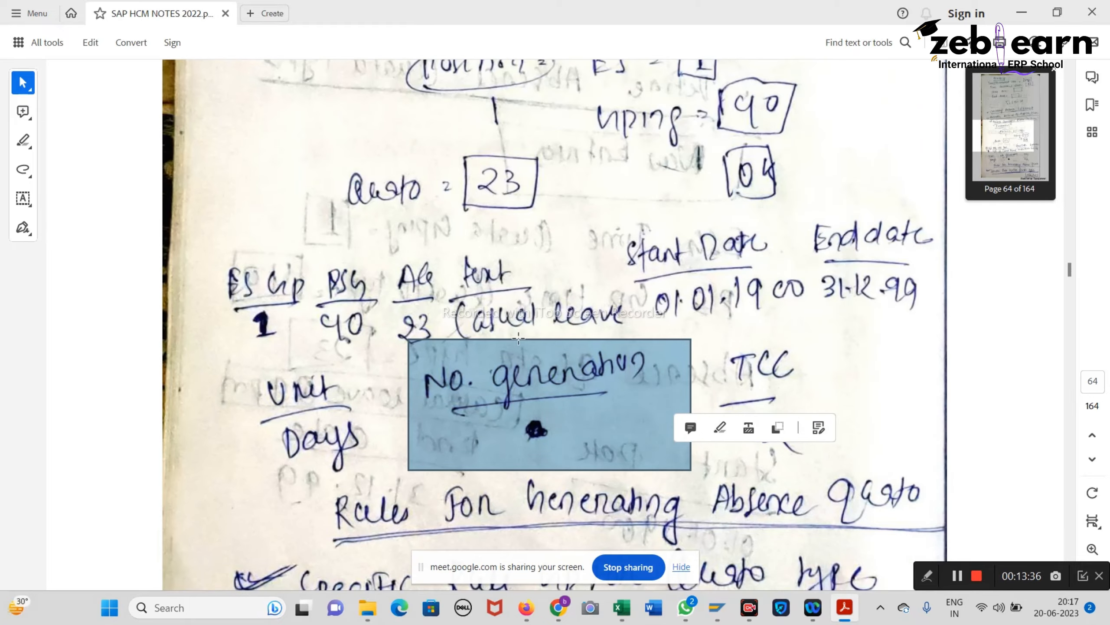
{"action": "scroll", "coordinate": [518, 337], "scroll_direction": "up", "scroll_amount": 2}
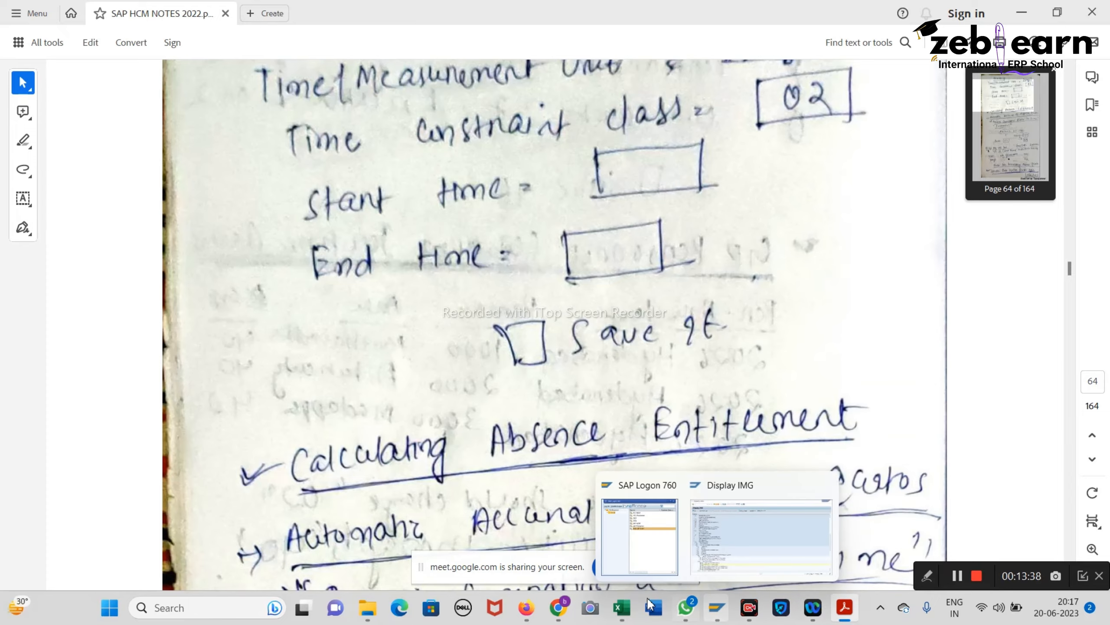
Step: Expand Calculating Absence Entitlements and Automatic Accrual of Absence Quotas in the IMG tree, consulting the notes
{"action": "mouse_move", "coordinate": [713, 611]}
{"action": "left_click", "coordinate": [724, 530]}
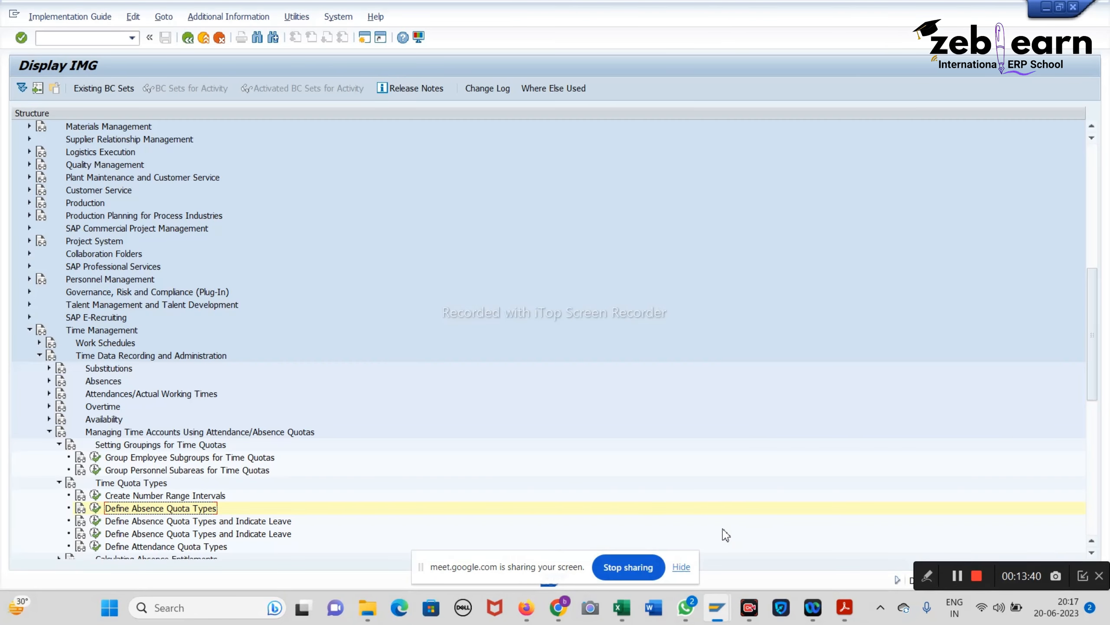
{"action": "scroll", "coordinate": [69, 551], "scroll_direction": "down", "scroll_amount": 2}
{"action": "left_click", "coordinate": [59, 495]}
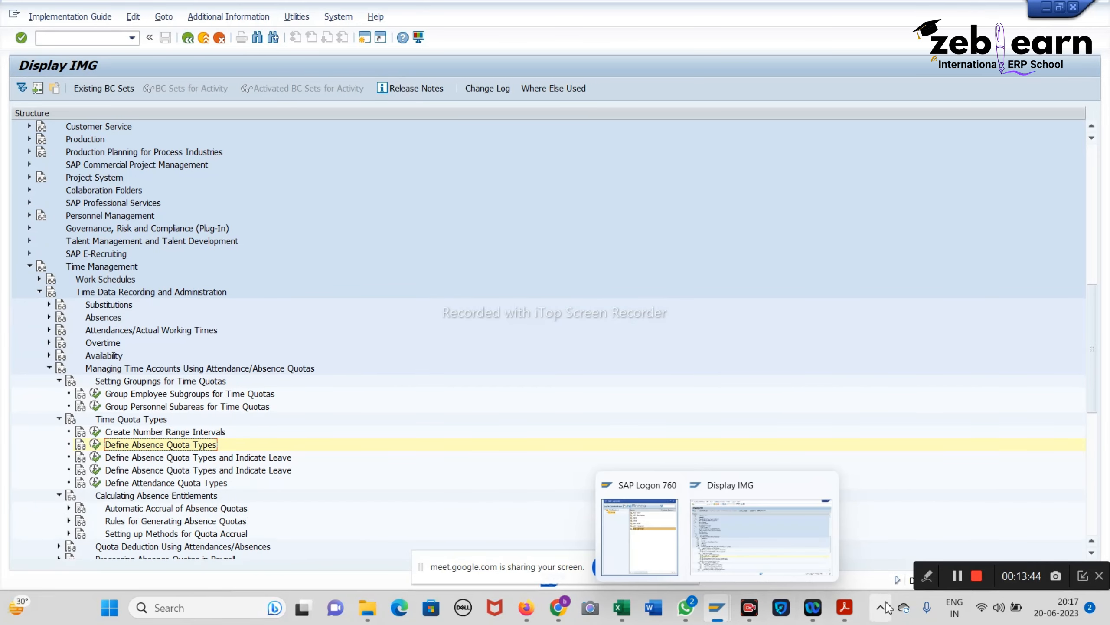
{"action": "left_click", "coordinate": [850, 612]}
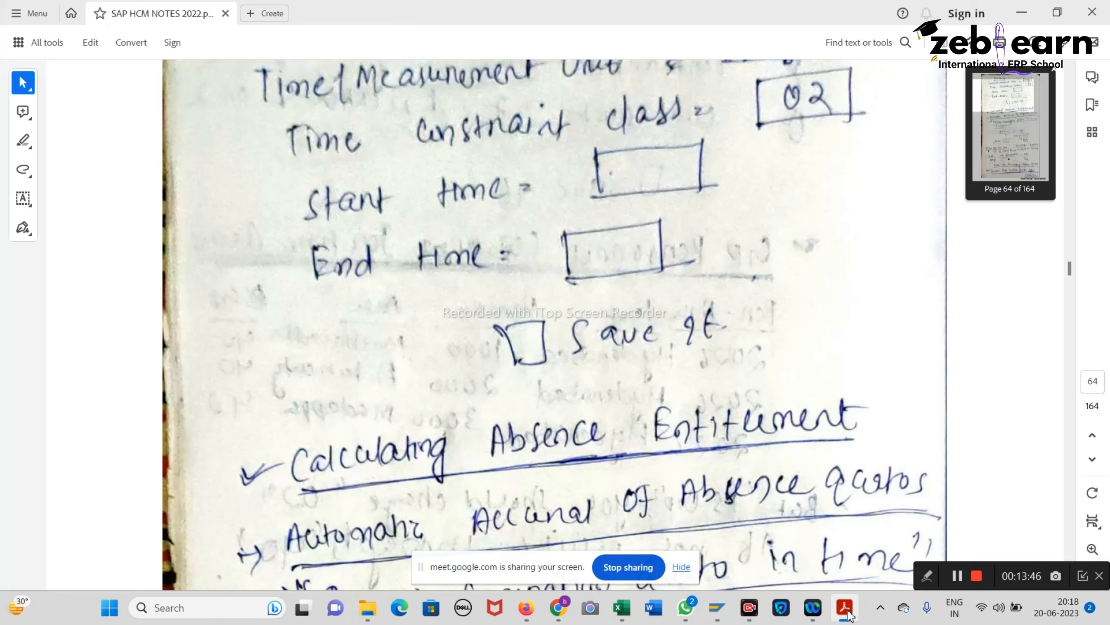
{"action": "left_click", "coordinate": [844, 606]}
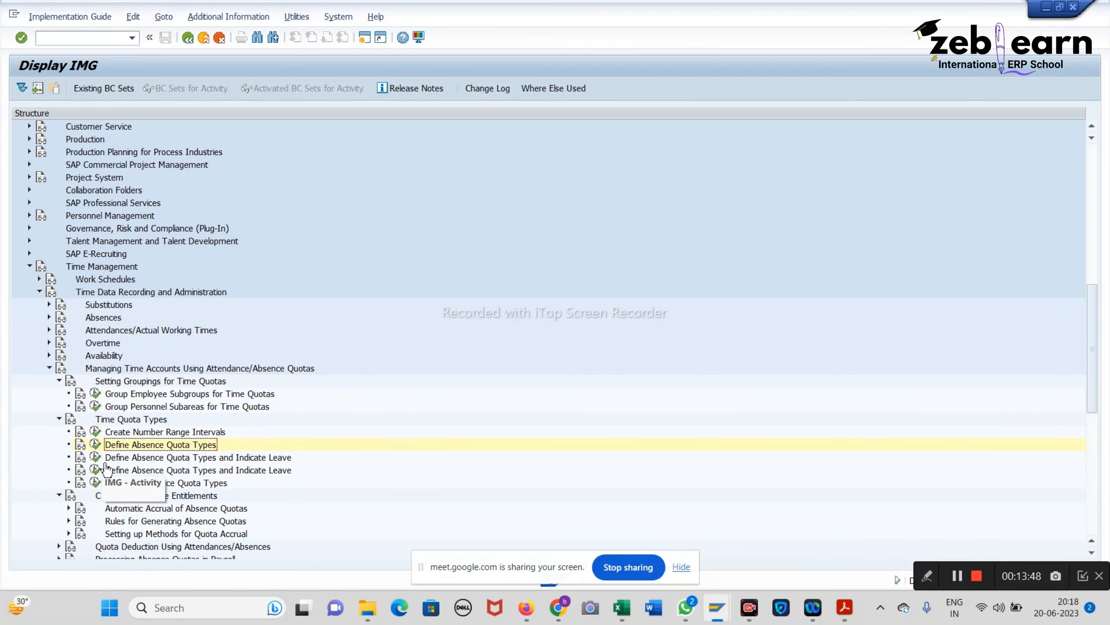
{"action": "left_click", "coordinate": [68, 508]}
{"action": "left_click", "coordinate": [844, 607]}
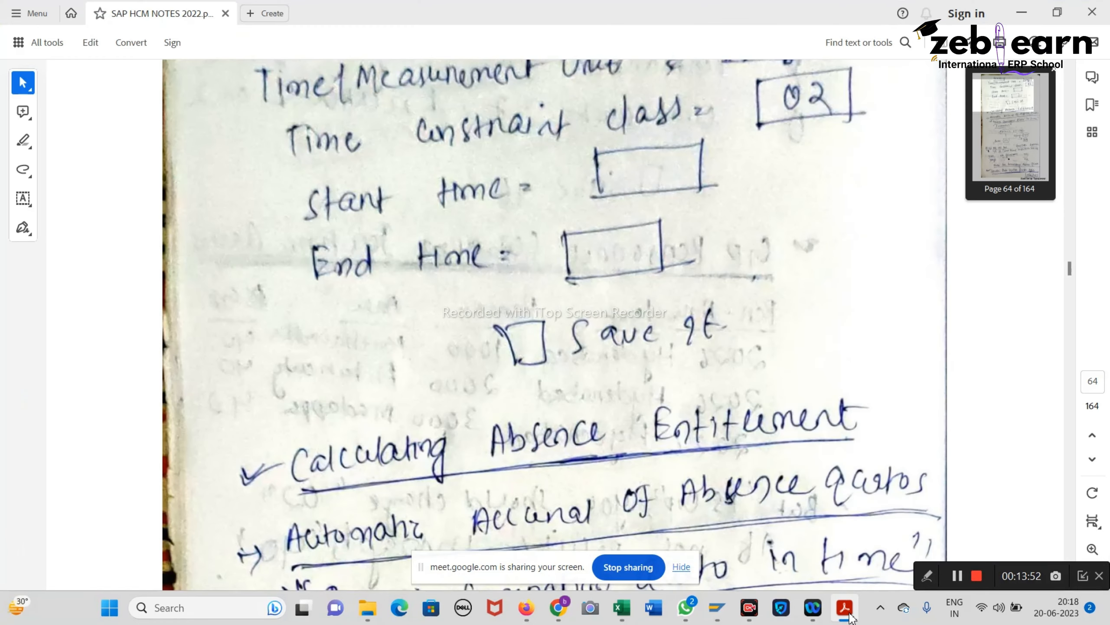
{"action": "scroll", "coordinate": [729, 382], "scroll_direction": "down", "scroll_amount": 5}
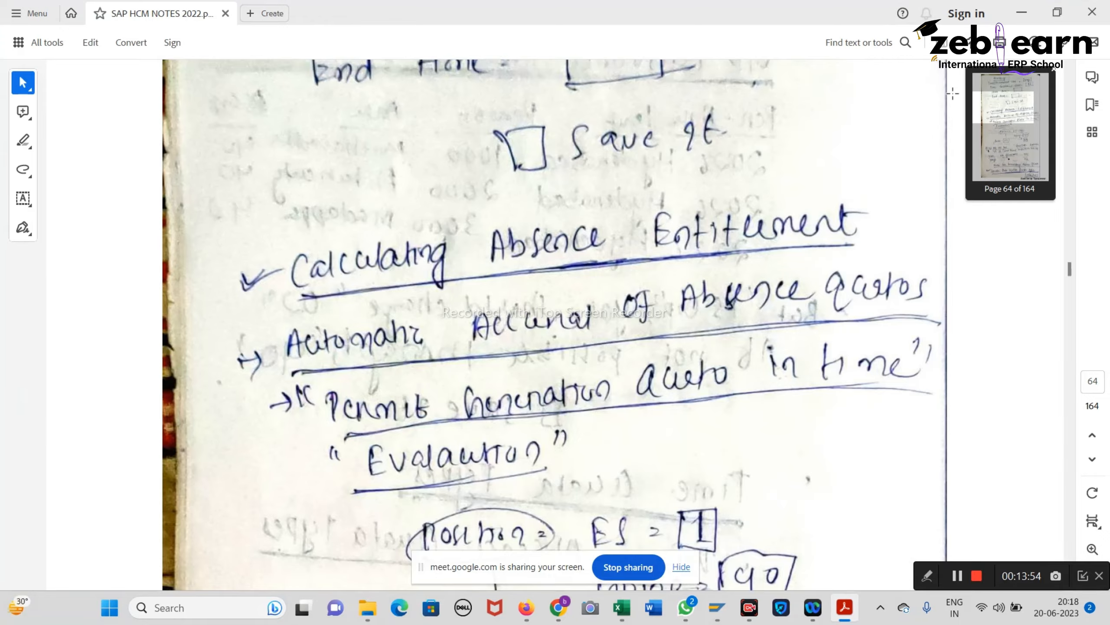
{"action": "left_click", "coordinate": [1021, 13]}
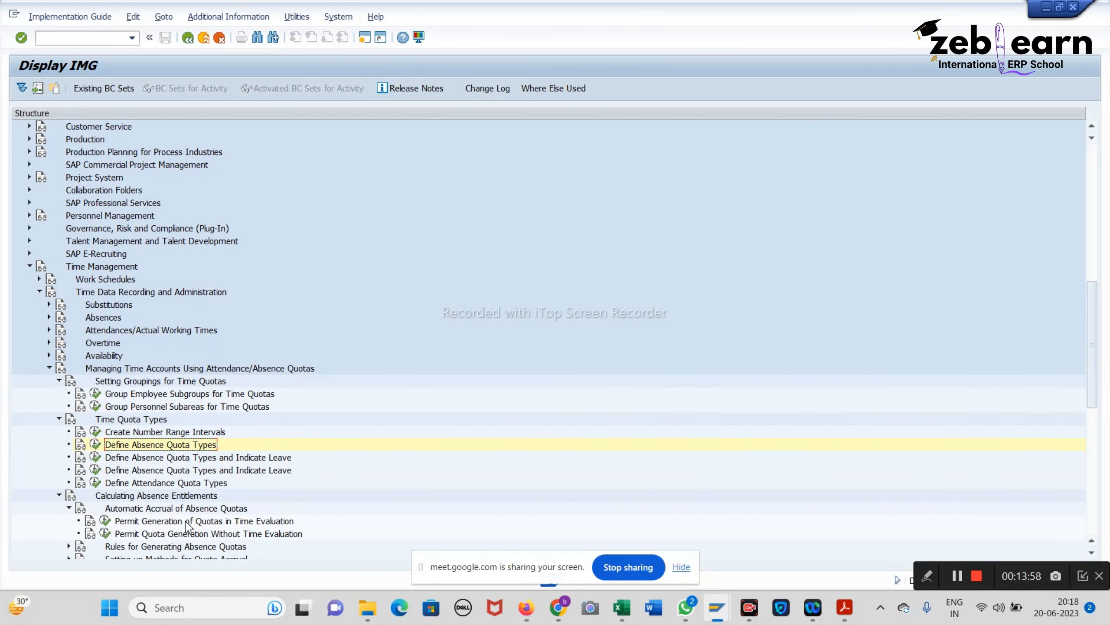
{"action": "scroll", "coordinate": [149, 515], "scroll_direction": "down", "scroll_amount": 1}
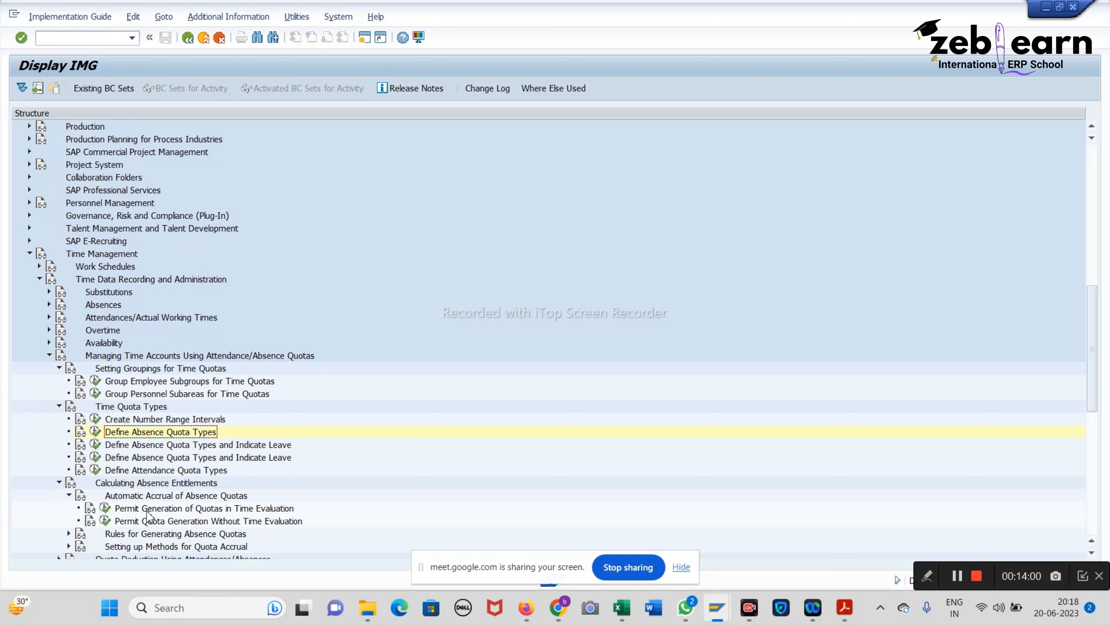
Step: Open Permit Generation of Quotas in Time Evaluation and position on ES grouping 2, PS grouping 40
{"action": "left_click", "coordinate": [105, 508]}
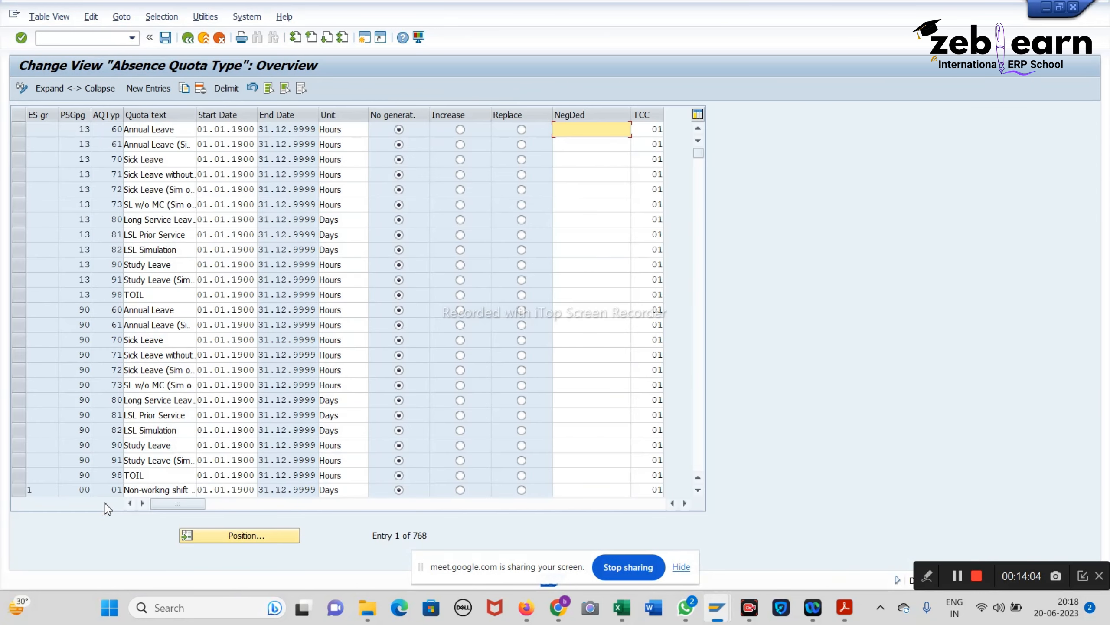
{"action": "left_click", "coordinate": [244, 538]}
{"action": "type", "text": "2"}
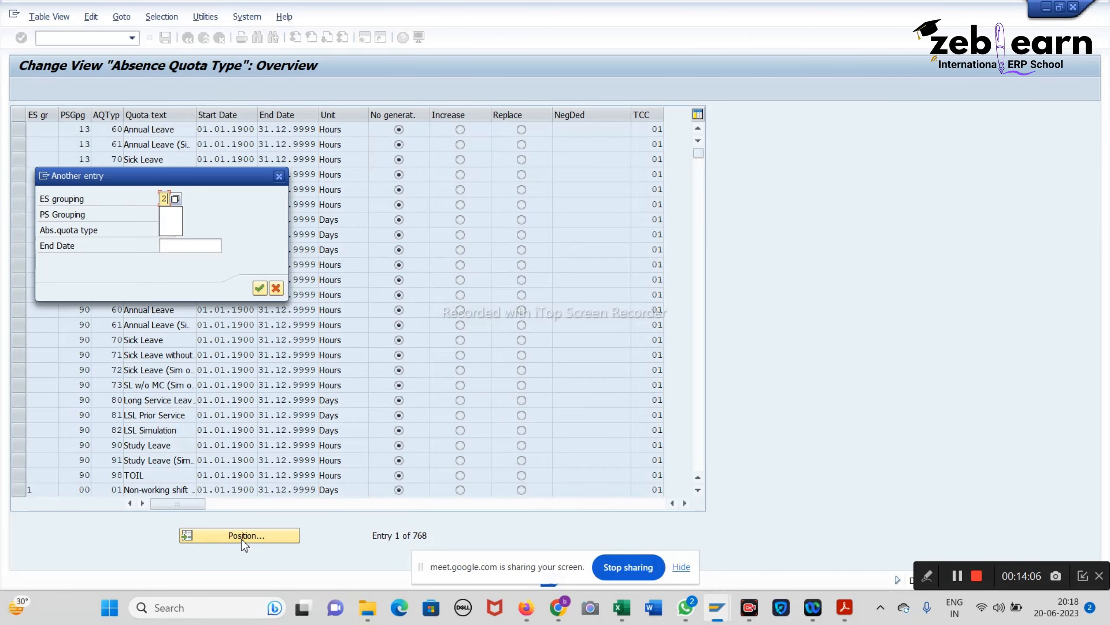
{"action": "left_click", "coordinate": [166, 215]}
{"action": "type", "text": "40"}
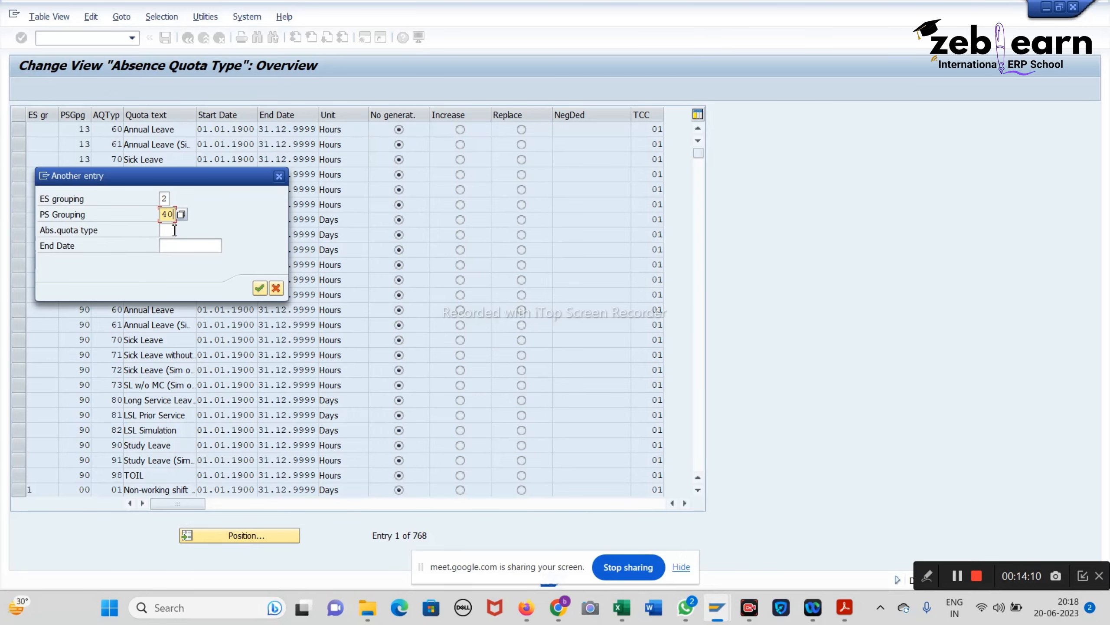
{"action": "left_click", "coordinate": [174, 230]}
Step: Complete the position with quota type 54, jump to that entry, and widen the Quota text column
{"action": "type", "text": "5"}
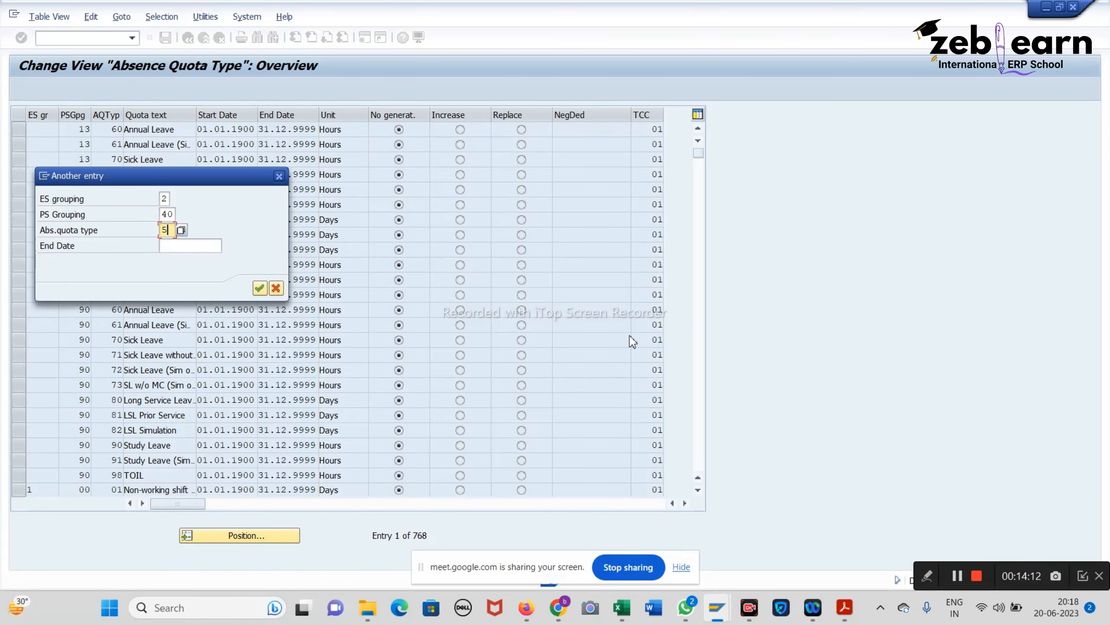
{"action": "mouse_move", "coordinate": [620, 616]}
{"action": "left_click", "coordinate": [596, 545]}
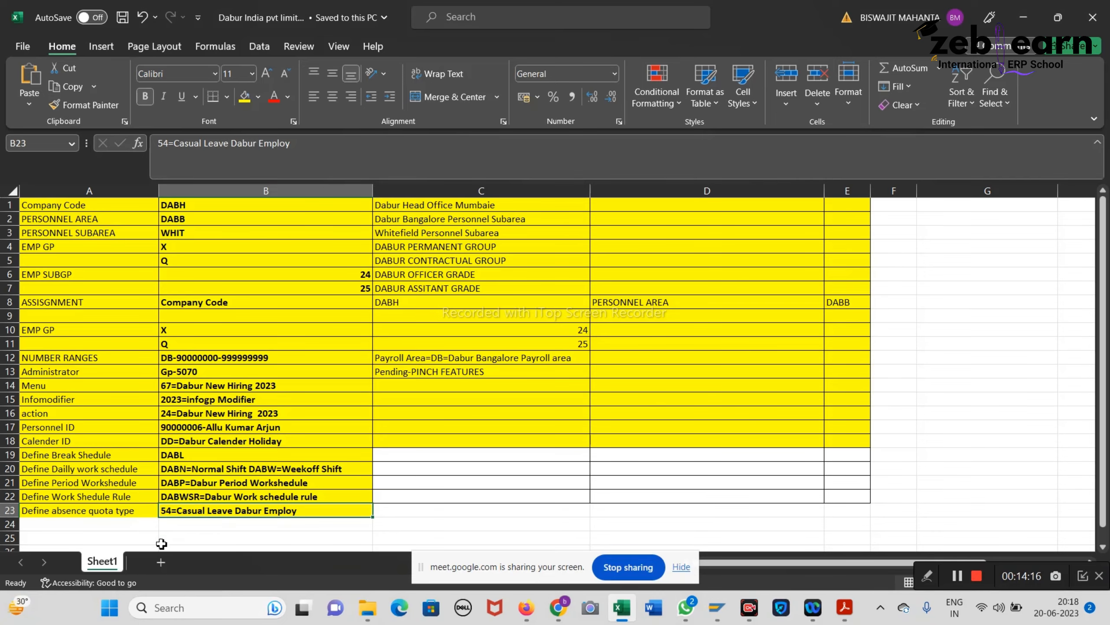
{"action": "left_click", "coordinate": [1022, 17]}
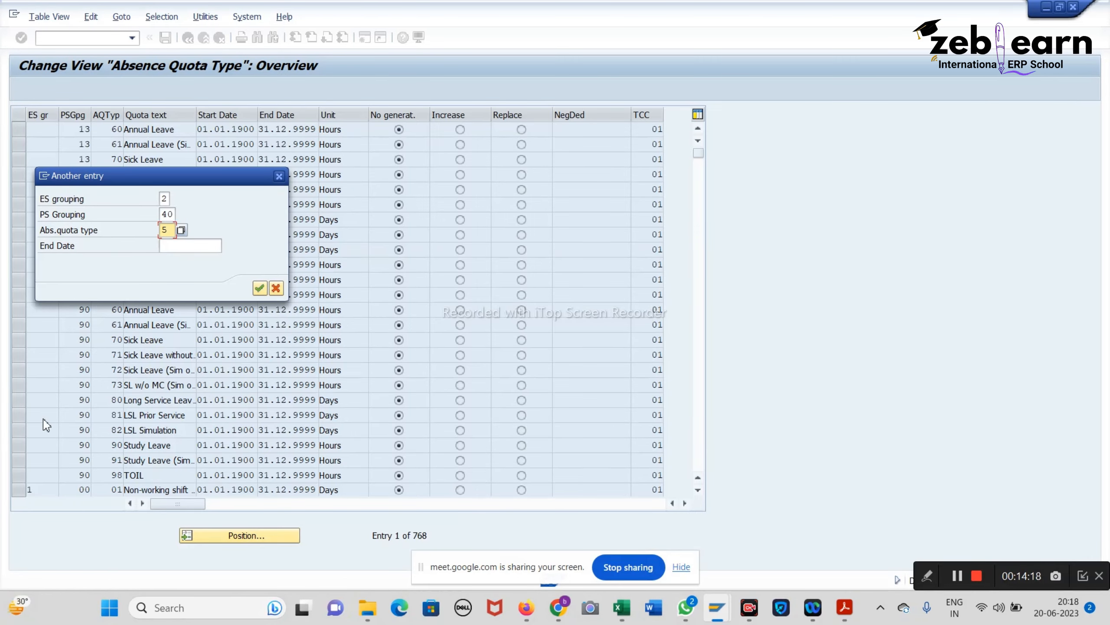
{"action": "type", "text": "4"}
{"action": "key", "text": "Return"}
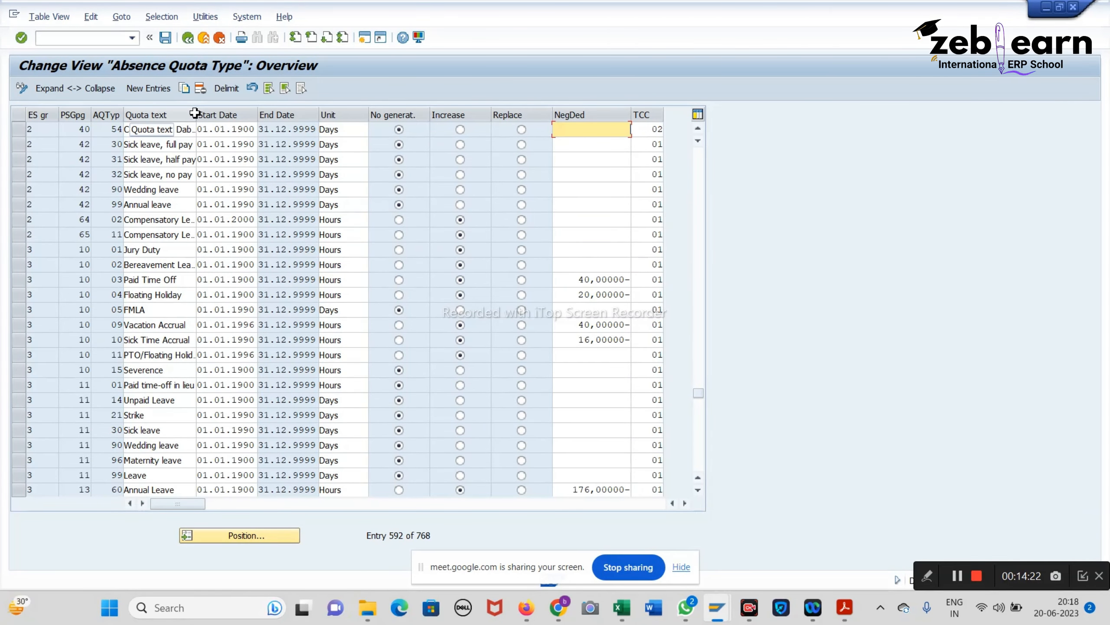
{"action": "left_click_drag", "start_coordinate": [196, 115], "coordinate": [233, 111]}
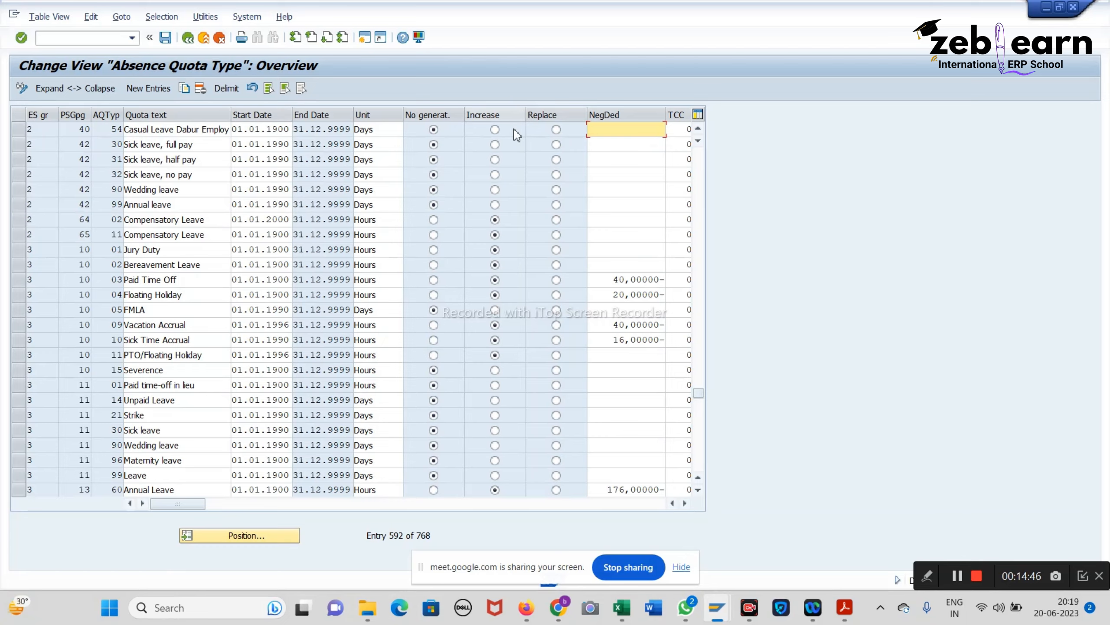
{"action": "left_click", "coordinate": [494, 131]}
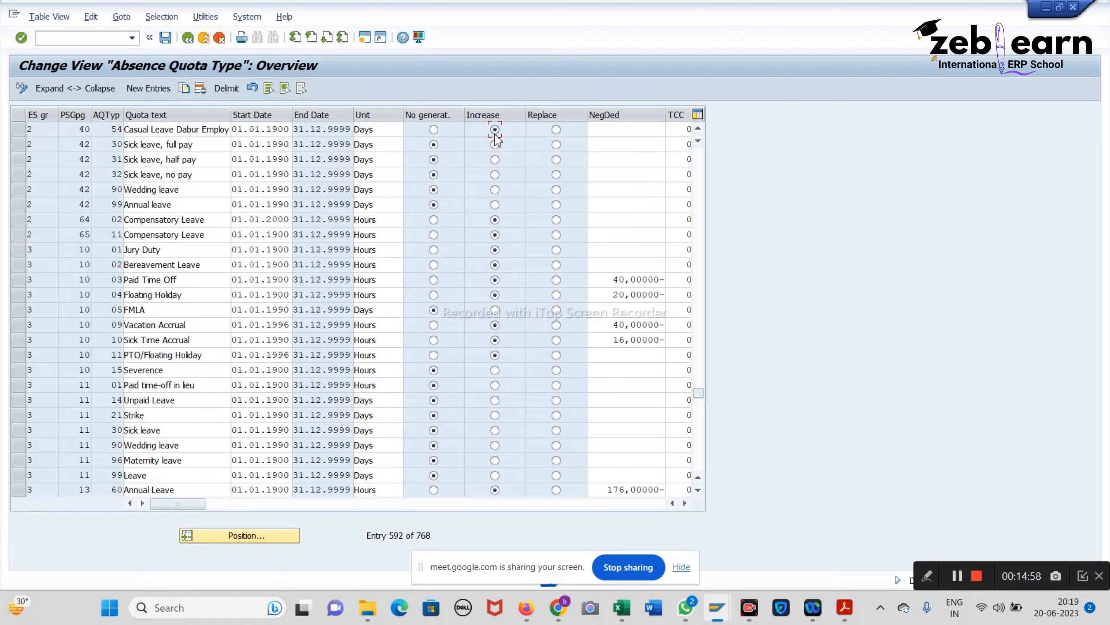
{"action": "left_click", "coordinate": [434, 130]}
{"action": "left_click", "coordinate": [166, 41]}
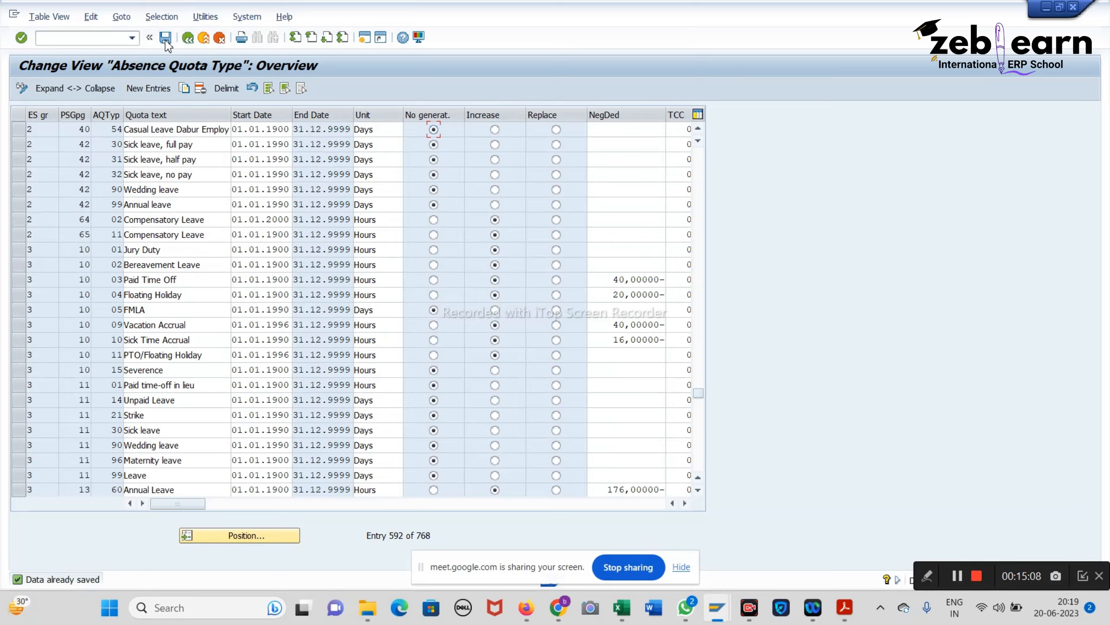
{"action": "left_click", "coordinate": [166, 41]}
{"action": "left_click", "coordinate": [166, 41]}
{"action": "left_click", "coordinate": [170, 36]}
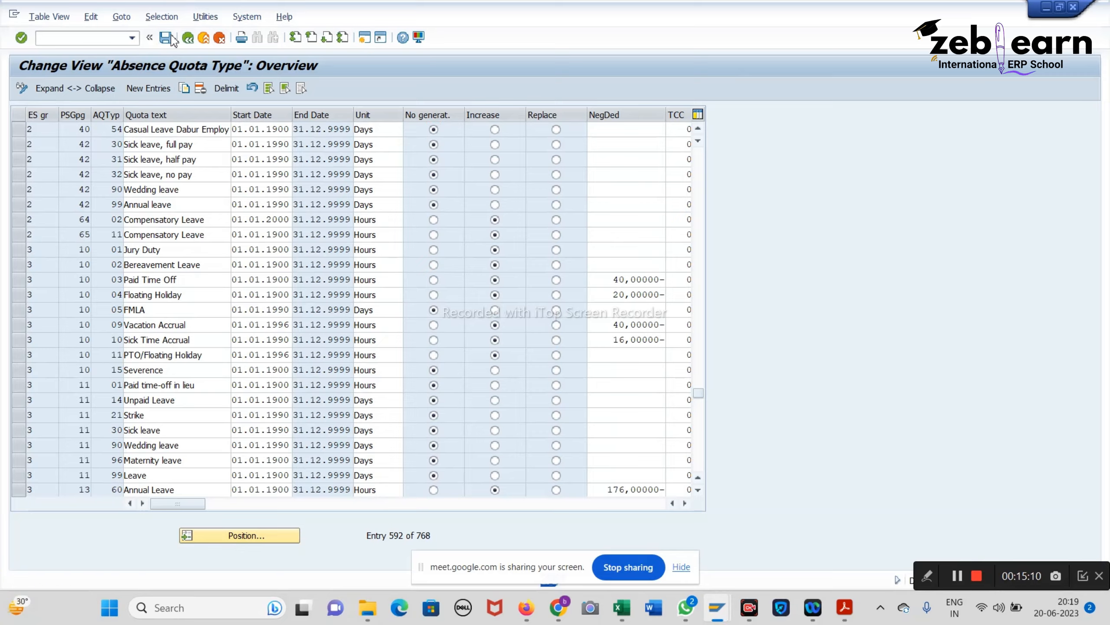
{"action": "left_click", "coordinate": [172, 39]}
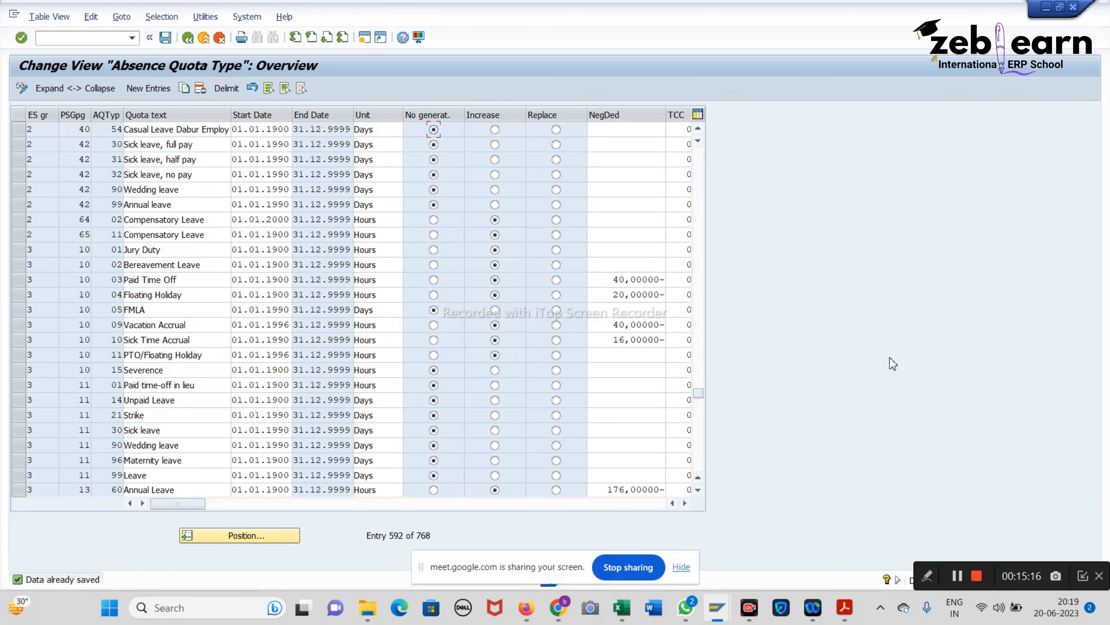
{"action": "mouse_move", "coordinate": [629, 612]}
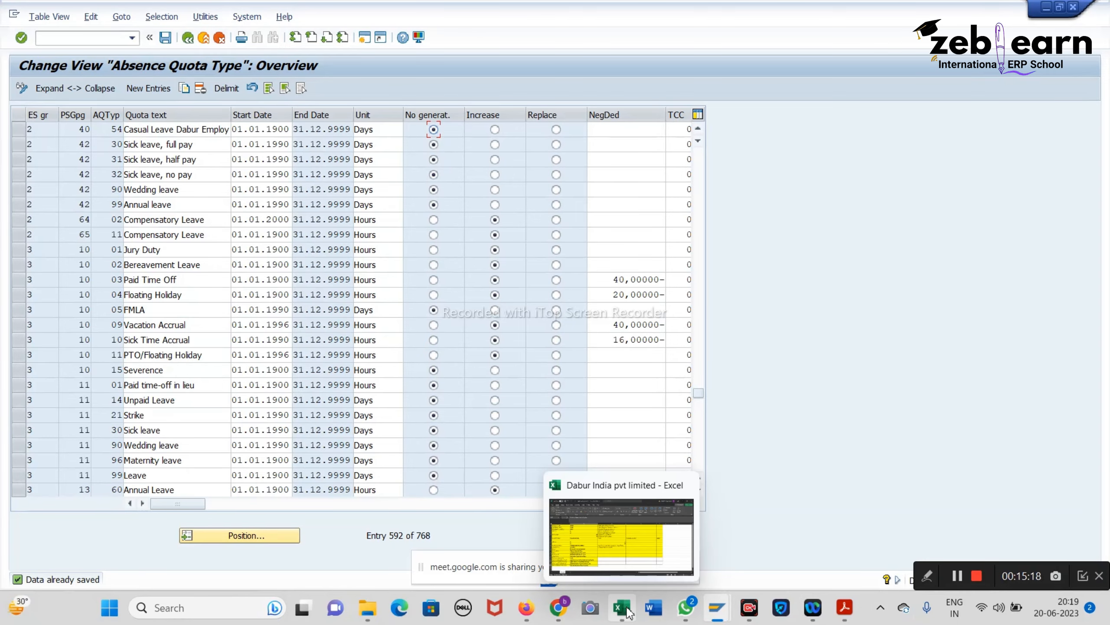
{"action": "left_click", "coordinate": [509, 543]}
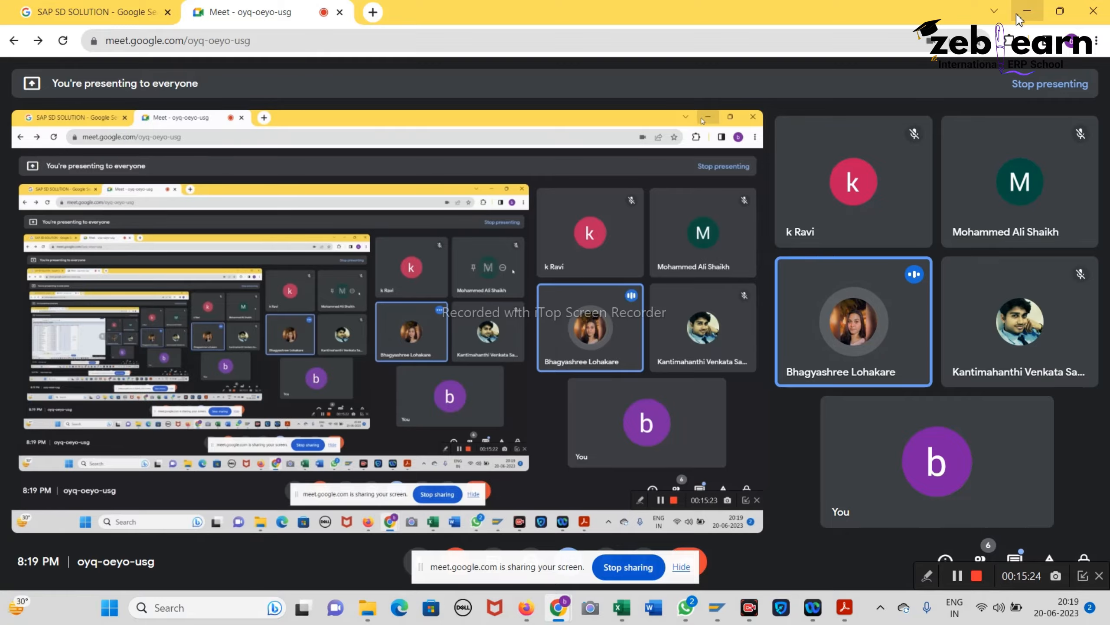
{"action": "left_click", "coordinate": [1027, 10]}
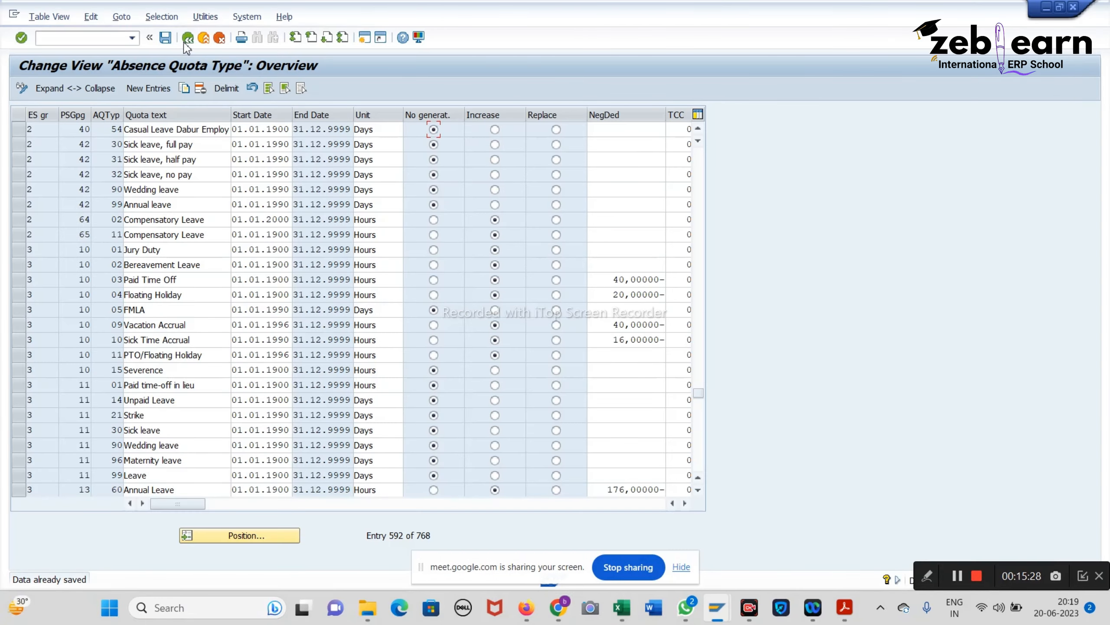
Step: Bring the notes PDF forward and scroll to page 65 on the QOMO feature
{"action": "left_click", "coordinate": [845, 608]}
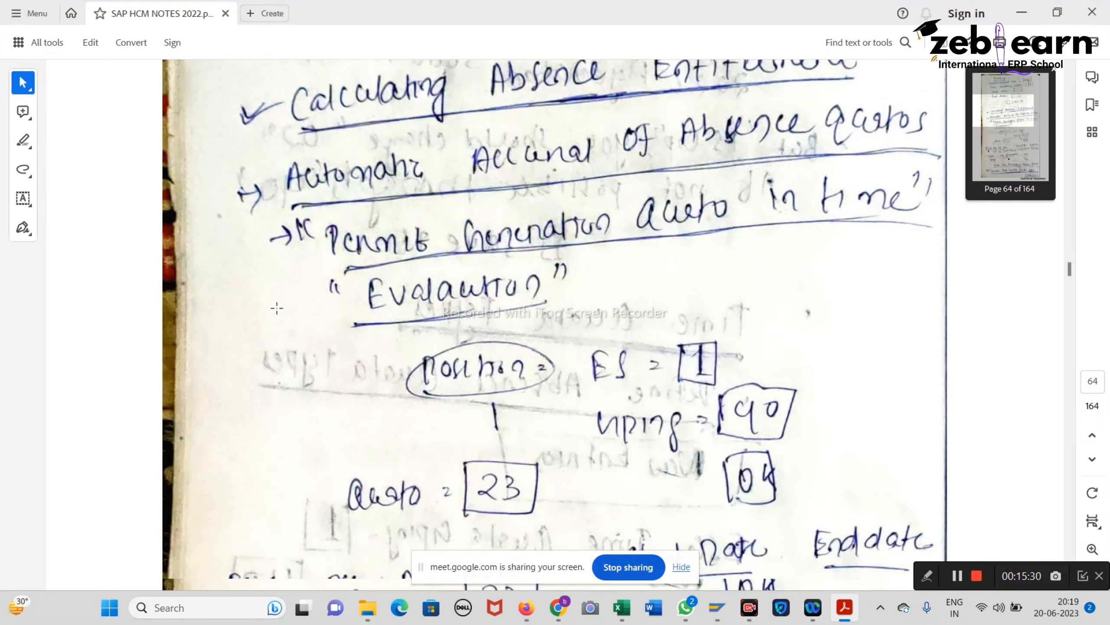
{"action": "scroll", "coordinate": [274, 309], "scroll_direction": "down", "scroll_amount": 5}
{"action": "scroll", "coordinate": [275, 308], "scroll_direction": "down", "scroll_amount": 10}
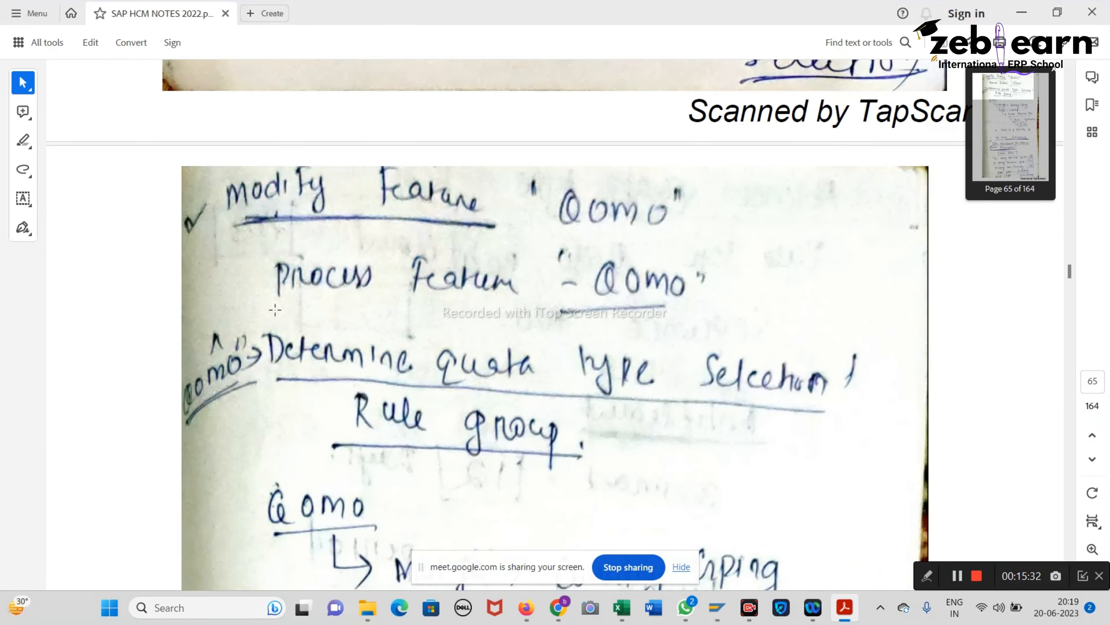
{"action": "scroll", "coordinate": [274, 308], "scroll_direction": "up", "scroll_amount": 4}
{"action": "scroll", "coordinate": [276, 310], "scroll_direction": "down", "scroll_amount": 5}
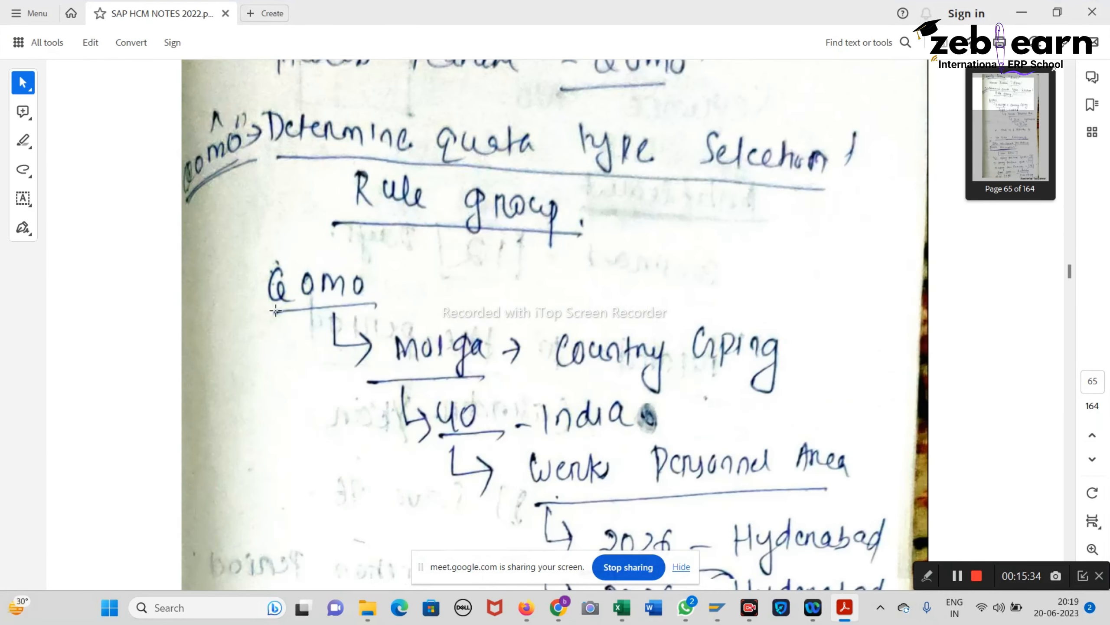
{"action": "scroll", "coordinate": [276, 311], "scroll_direction": "down", "scroll_amount": 4}
{"action": "scroll", "coordinate": [276, 312], "scroll_direction": "down", "scroll_amount": 3}
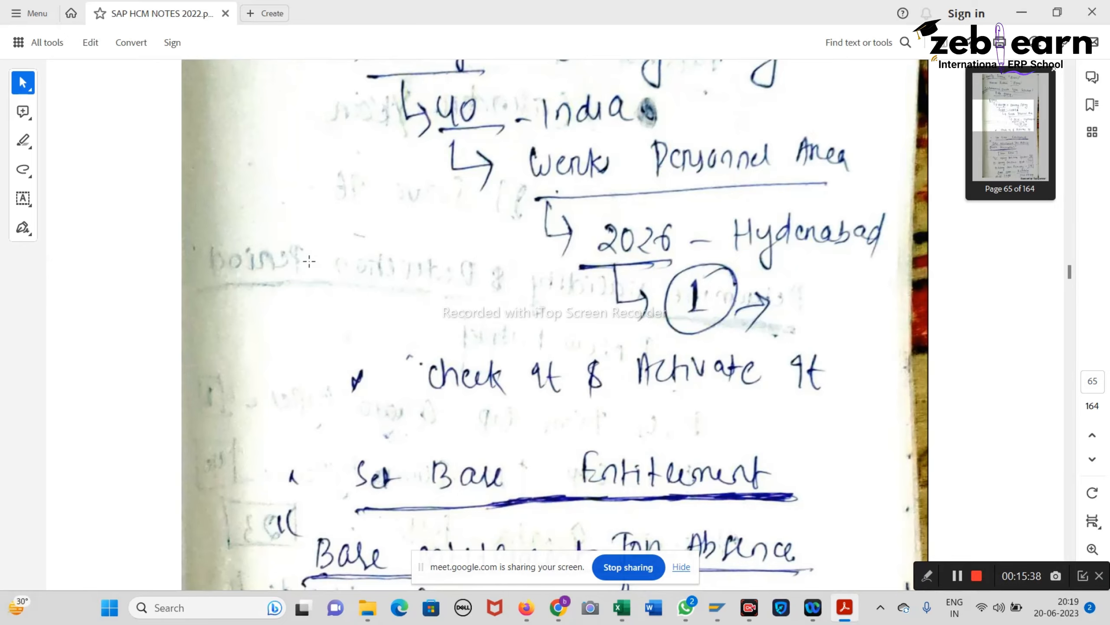
{"action": "scroll", "coordinate": [339, 286], "scroll_direction": "up", "scroll_amount": 7}
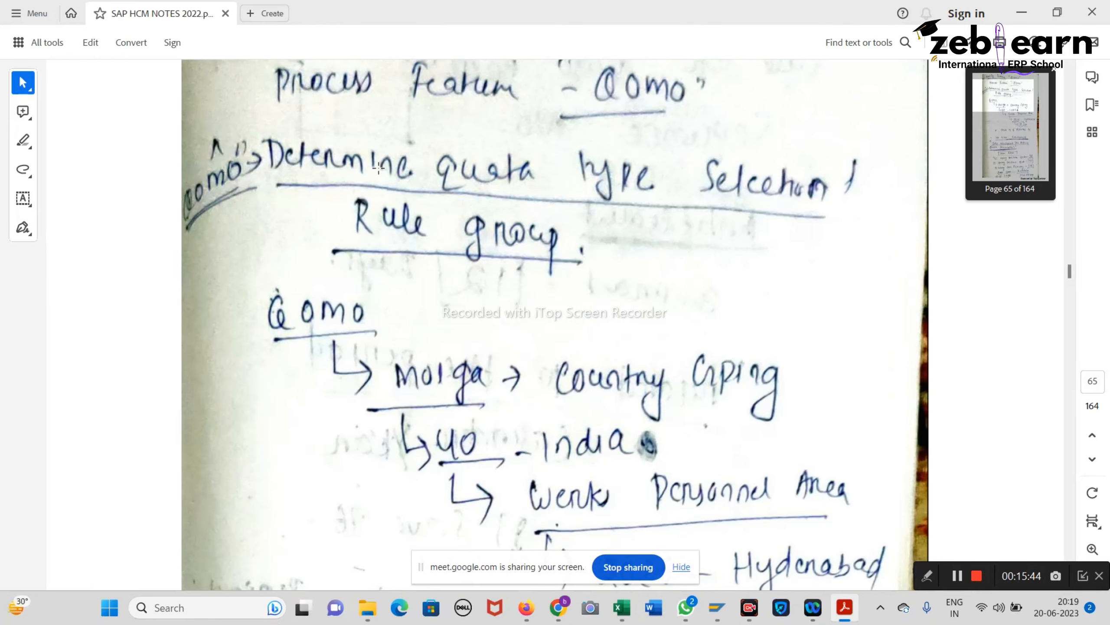
Step: Box the Determine quota type selection / Rule group note, then return to SAP
{"action": "left_click_drag", "start_coordinate": [235, 126], "coordinate": [896, 276]}
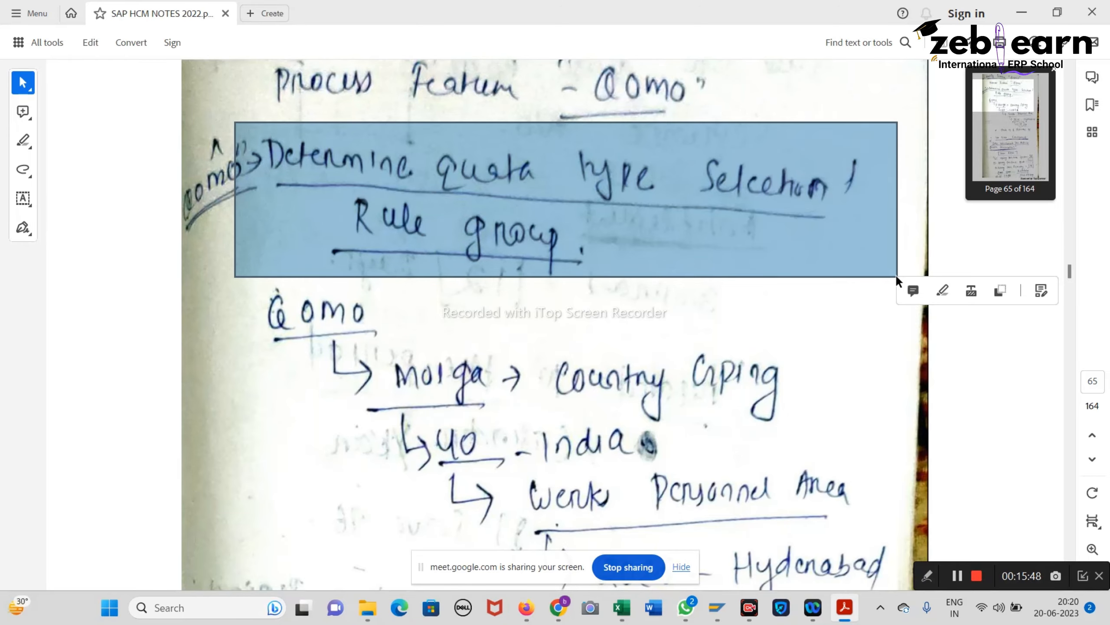
{"action": "scroll", "coordinate": [184, 308], "scroll_direction": "up", "scroll_amount": 3}
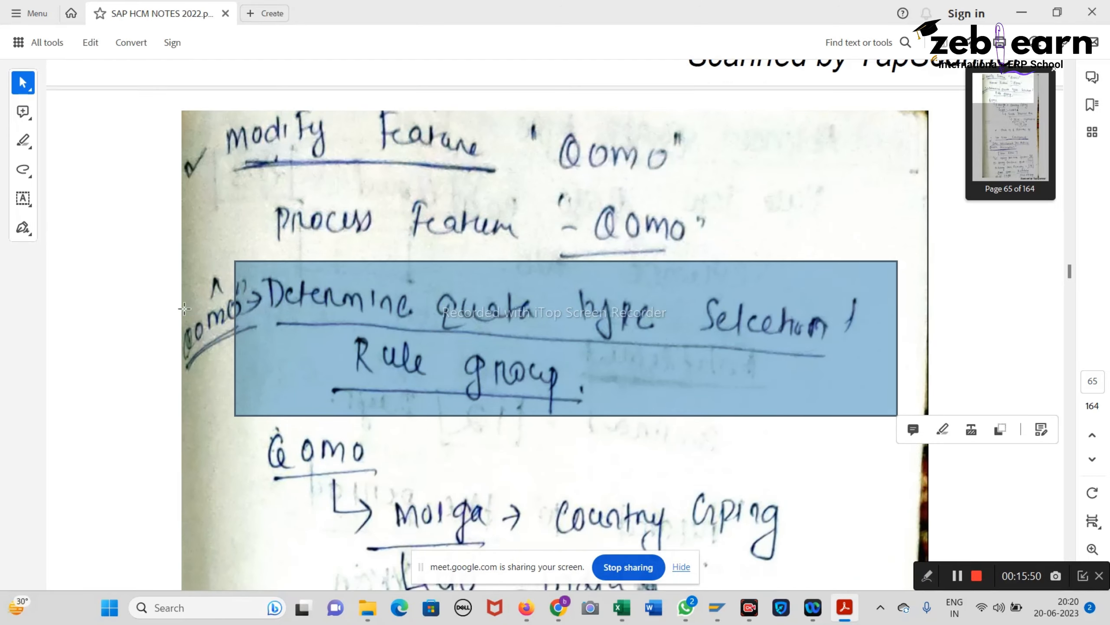
{"action": "scroll", "coordinate": [185, 309], "scroll_direction": "up", "scroll_amount": 7}
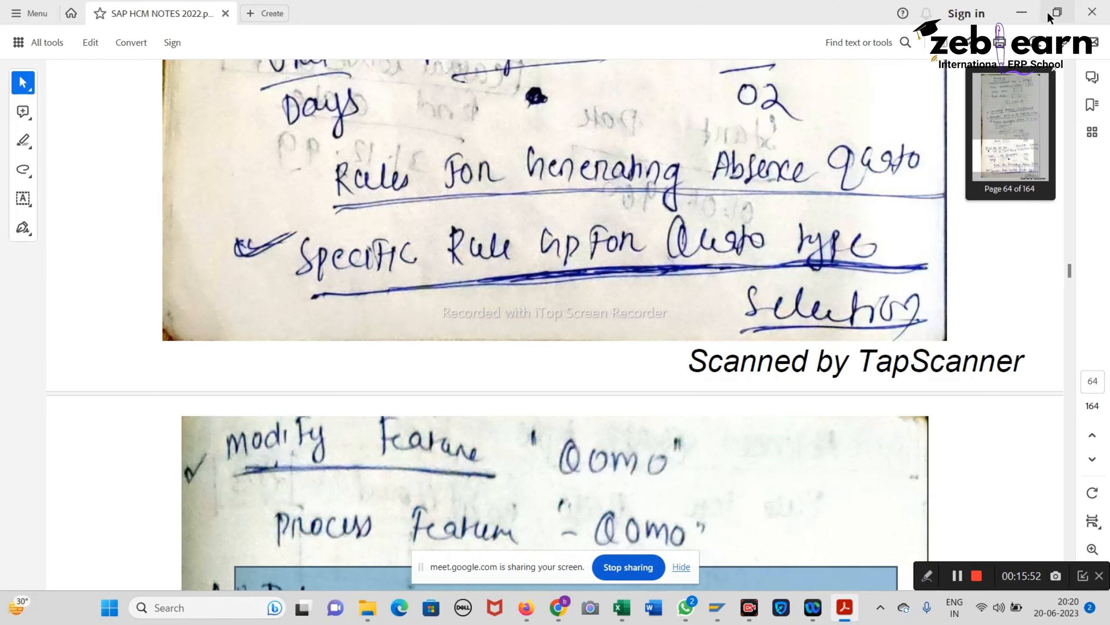
{"action": "left_click", "coordinate": [1020, 17]}
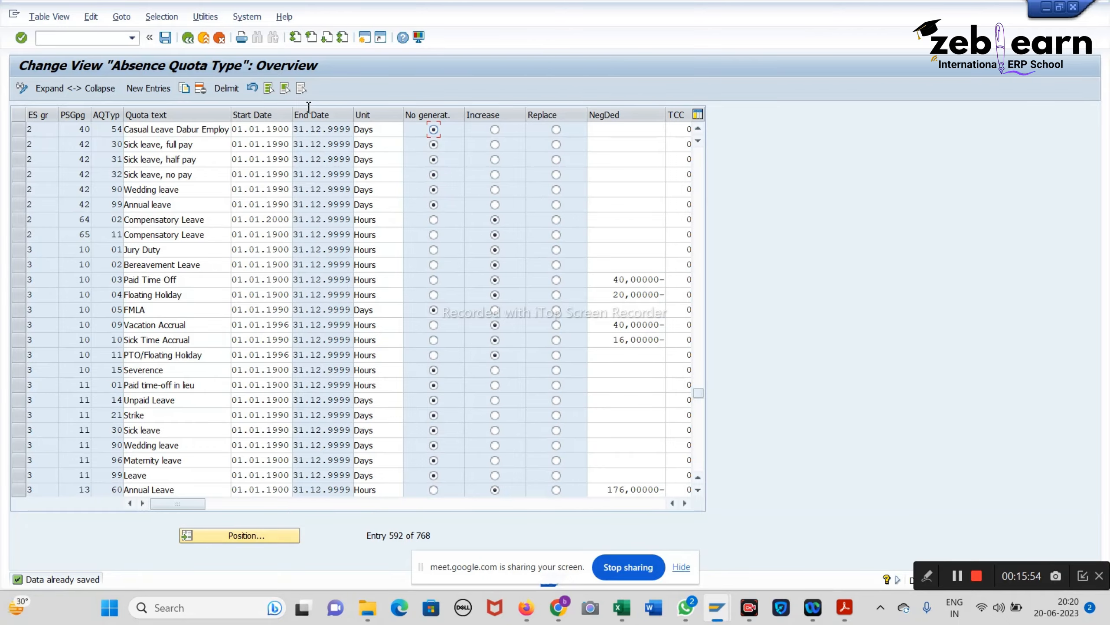
Step: Return to the IMG and open Modify Feature QUOMO under Specify Rule Groups for Quota Type Selection
{"action": "left_click", "coordinate": [186, 40]}
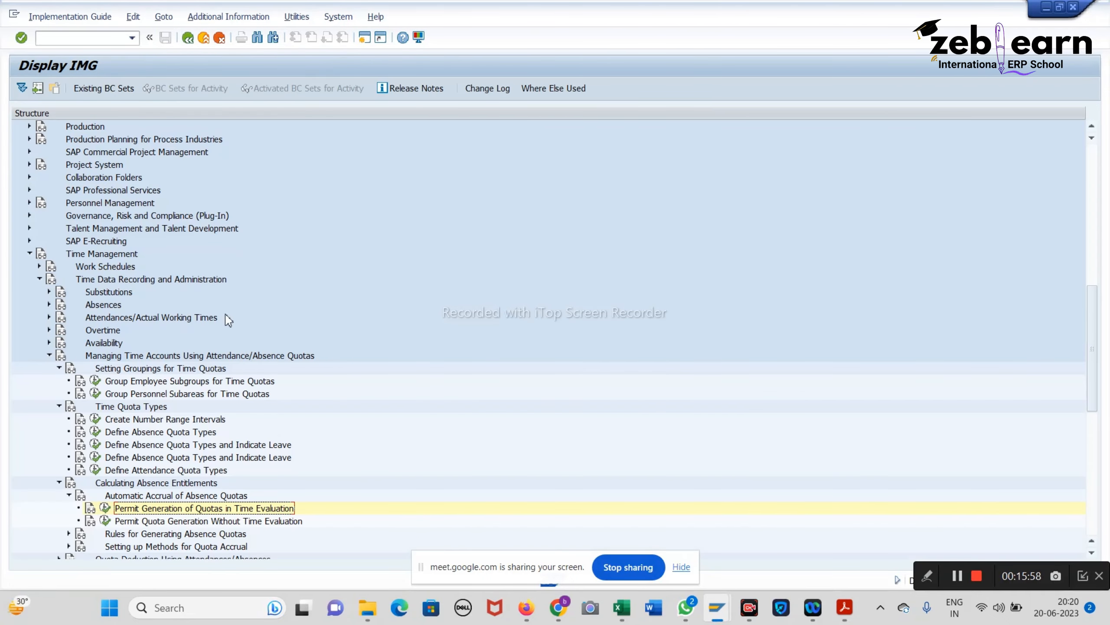
{"action": "scroll", "coordinate": [199, 460], "scroll_direction": "down", "scroll_amount": 2}
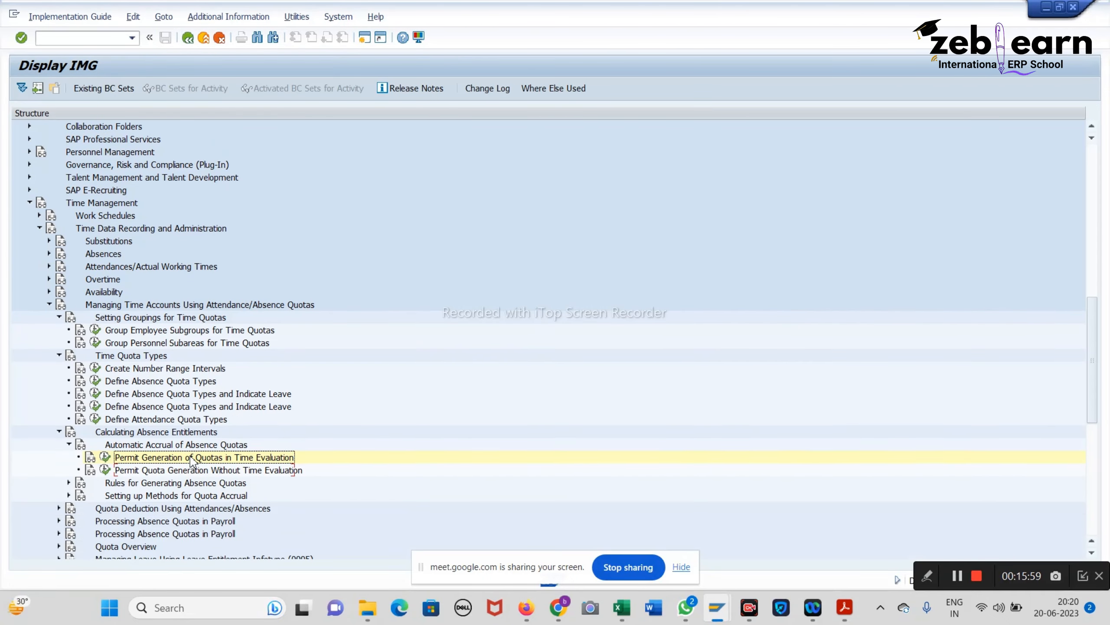
{"action": "left_click", "coordinate": [68, 482]}
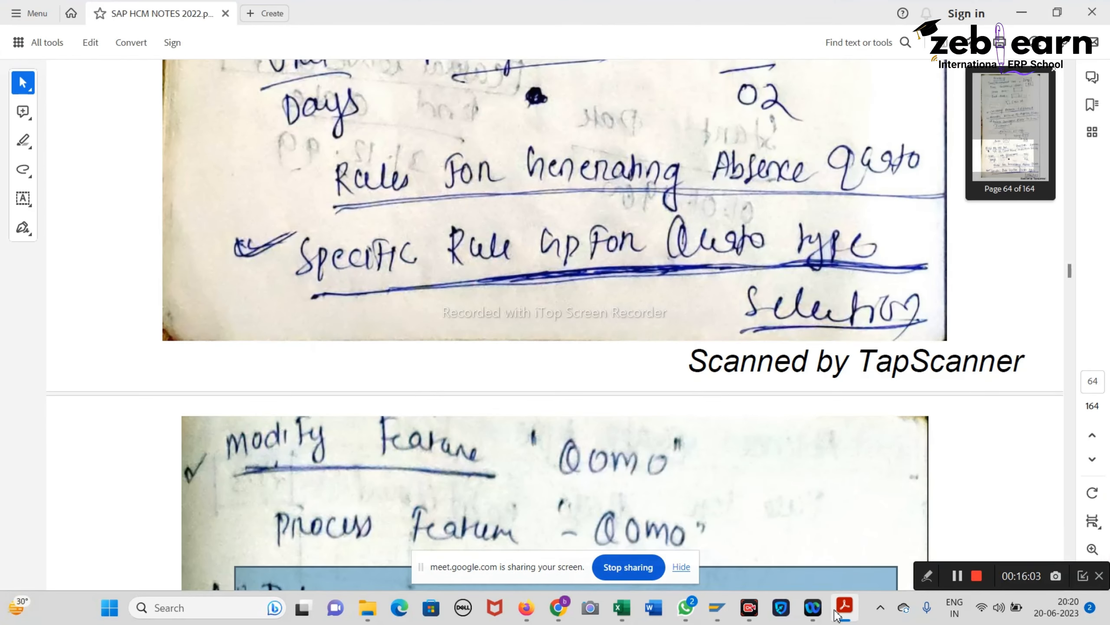
{"action": "left_click", "coordinate": [837, 613]}
{"action": "left_click", "coordinate": [837, 613]}
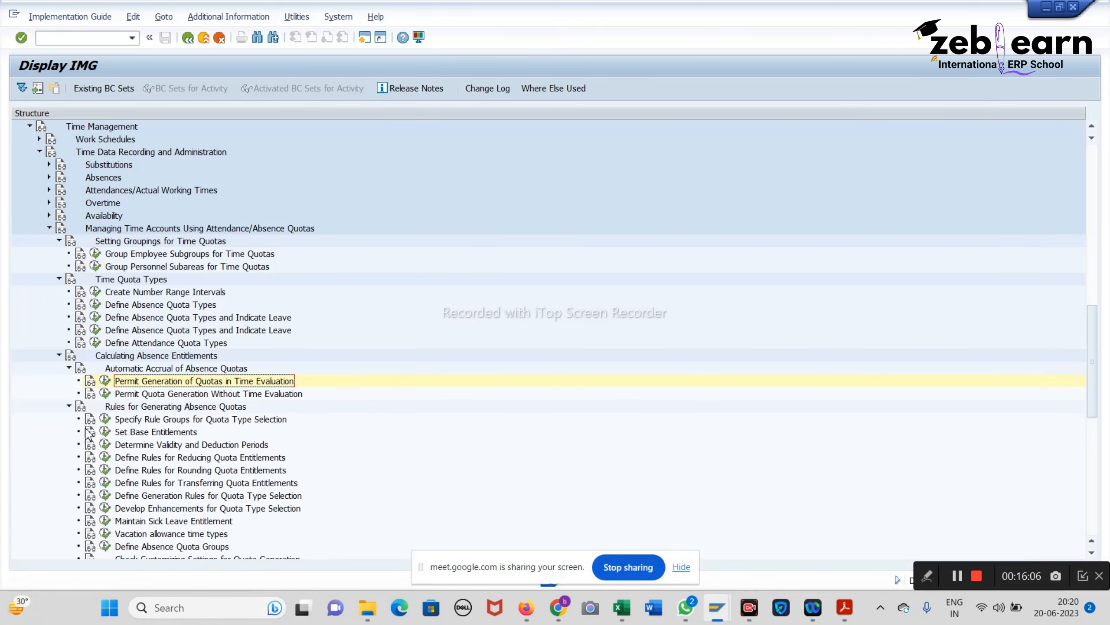
{"action": "scroll", "coordinate": [211, 522], "scroll_direction": "down", "scroll_amount": 1}
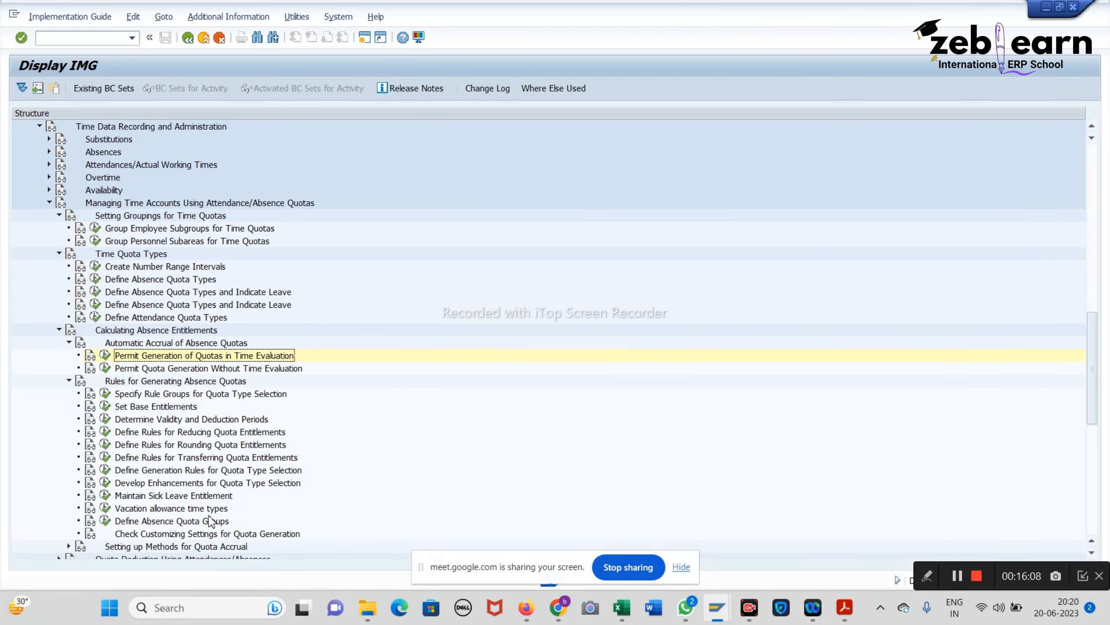
{"action": "left_click", "coordinate": [106, 393]}
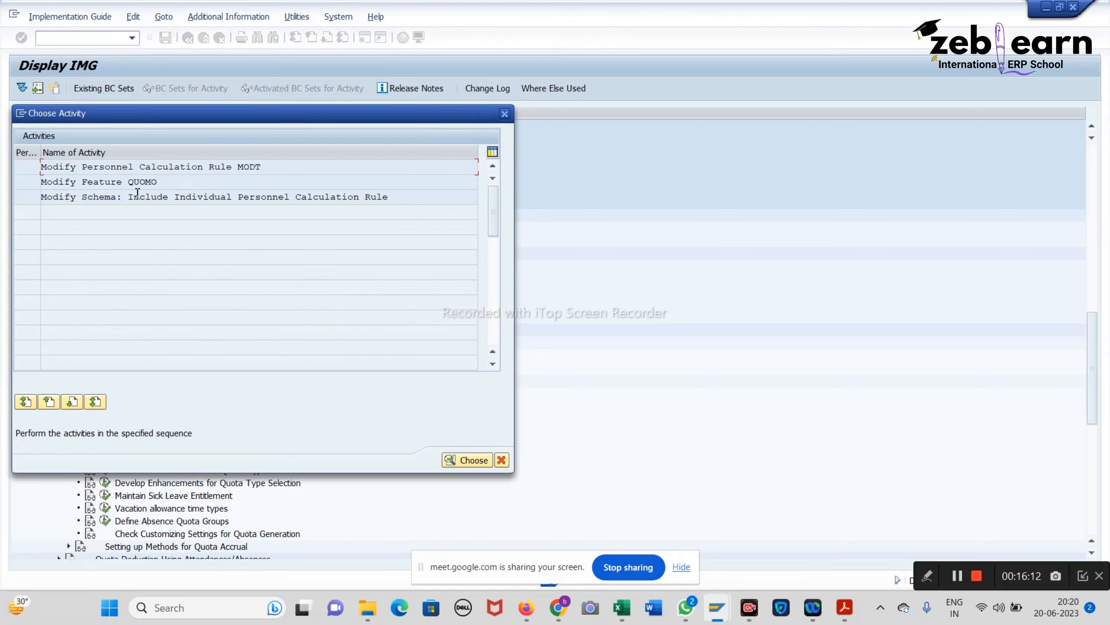
{"action": "double_click", "coordinate": [130, 181]}
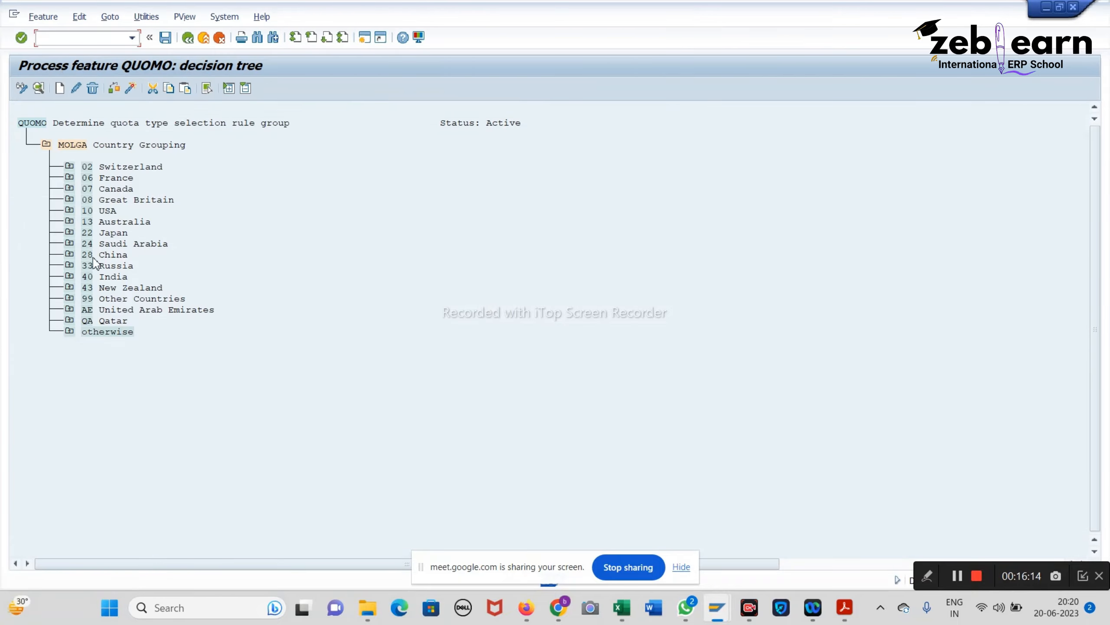
Step: Expand New Zealand (43) down to its Personnel Subarea (BTRTL) node and start a new value
{"action": "left_click", "coordinate": [70, 287]}
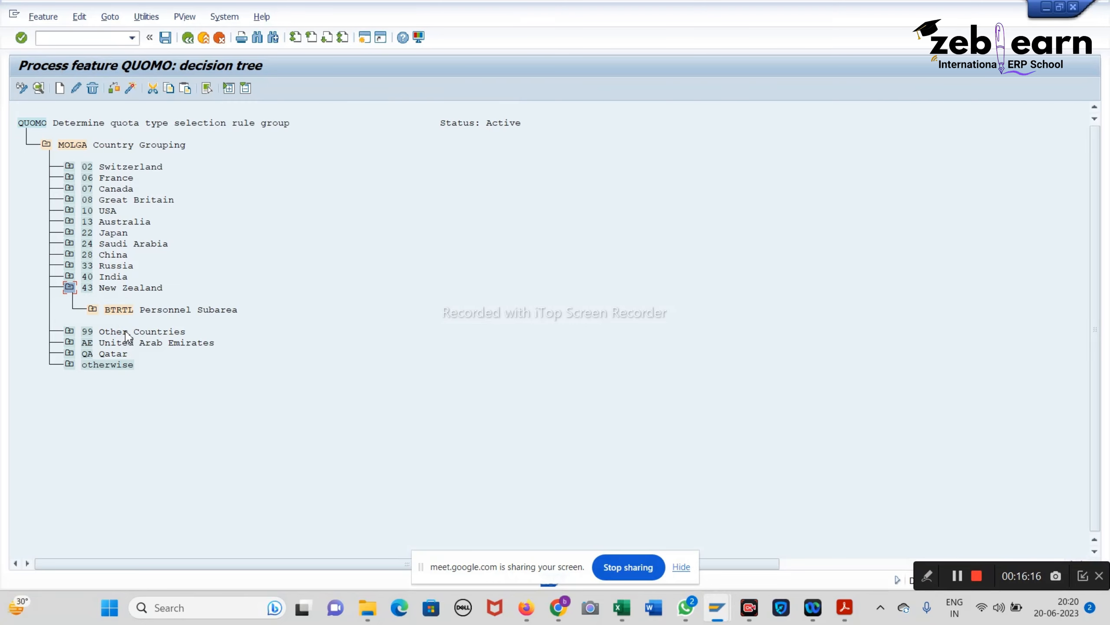
{"action": "left_click", "coordinate": [93, 309]}
{"action": "left_click", "coordinate": [125, 310]}
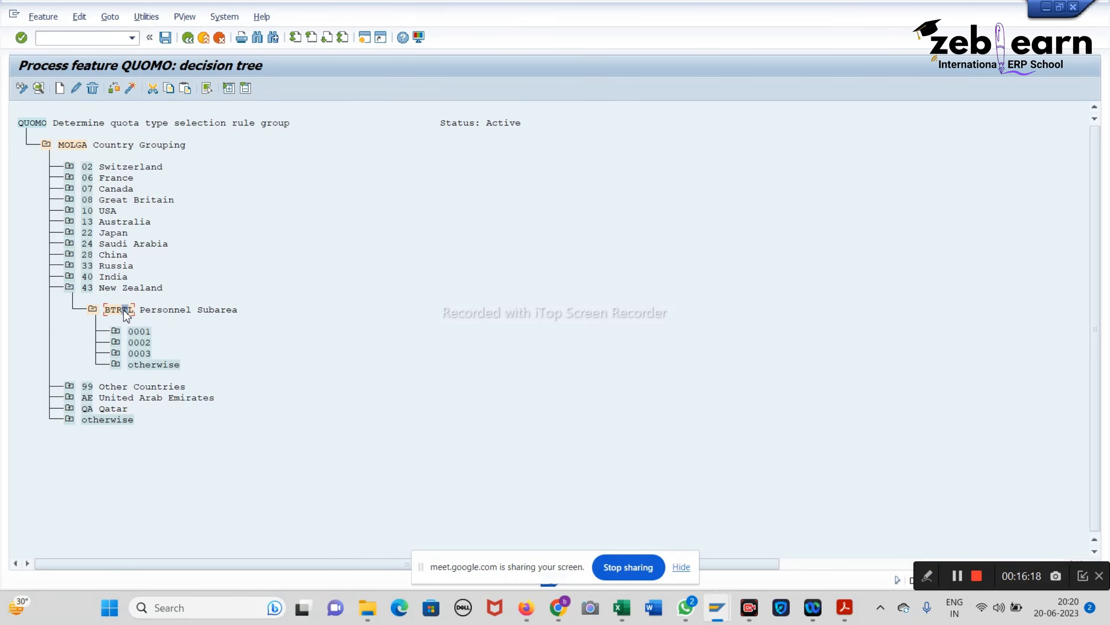
{"action": "left_click", "coordinate": [61, 90]}
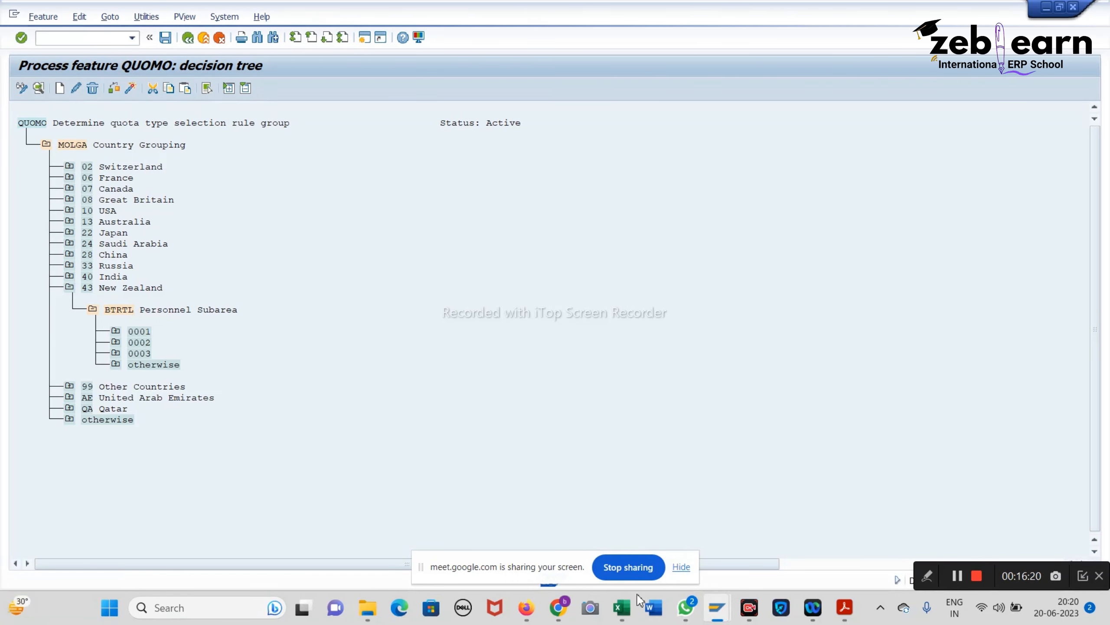
Step: Enter subarea code WHIT, copied from the reference workbook, as the new value
{"action": "left_click", "coordinate": [629, 606]}
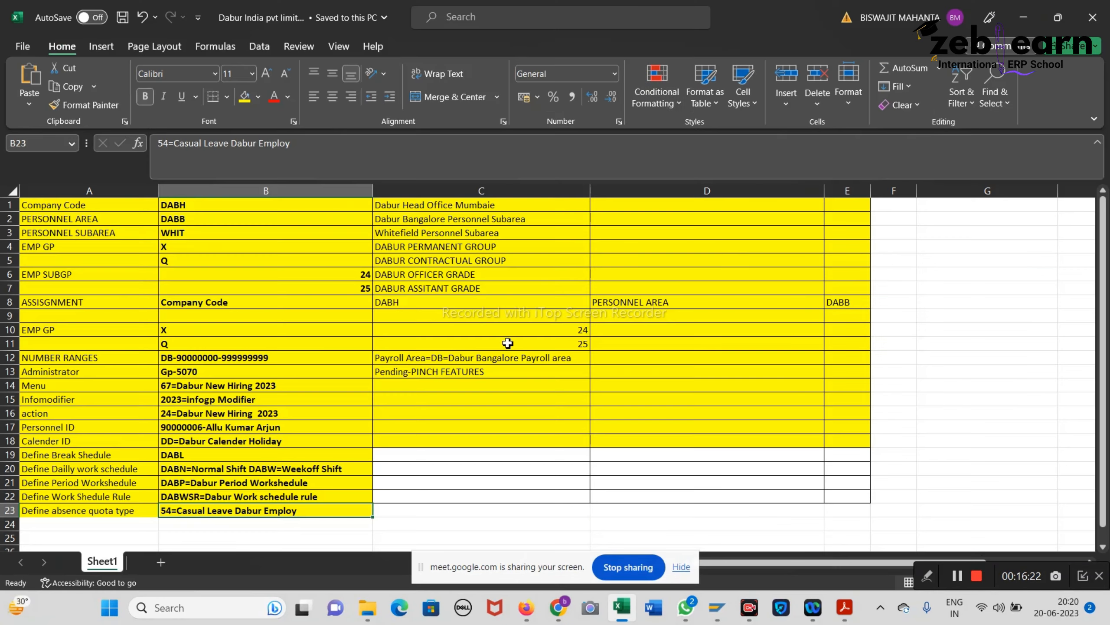
{"action": "left_click", "coordinate": [241, 228]}
{"action": "key", "text": "ctrl+c"}
{"action": "key", "text": "alt+Tab"}
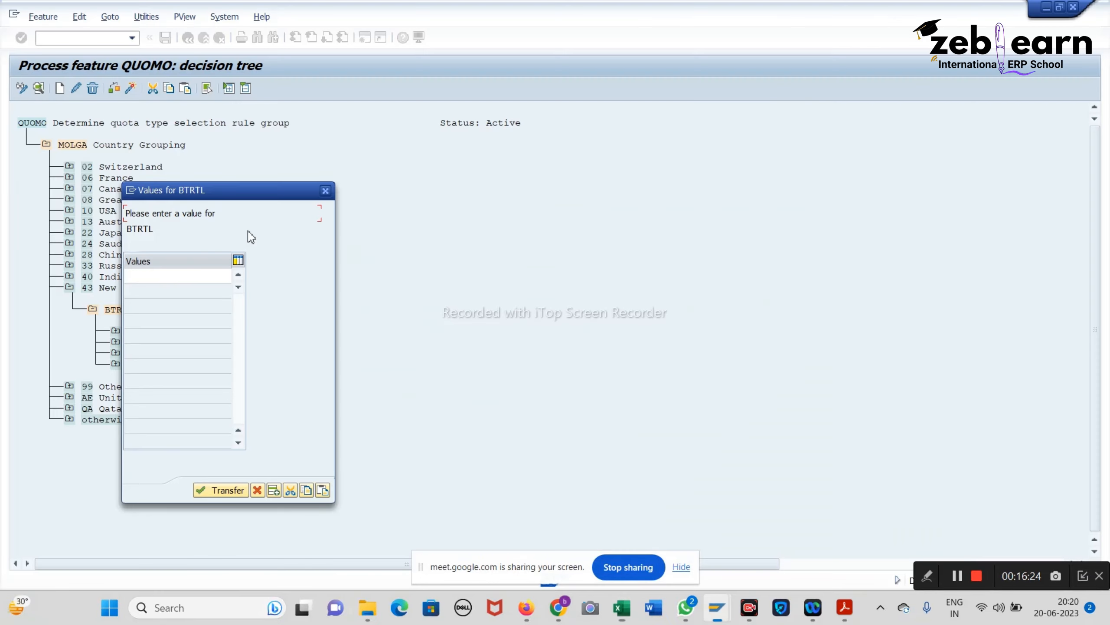
{"action": "left_click", "coordinate": [176, 275]}
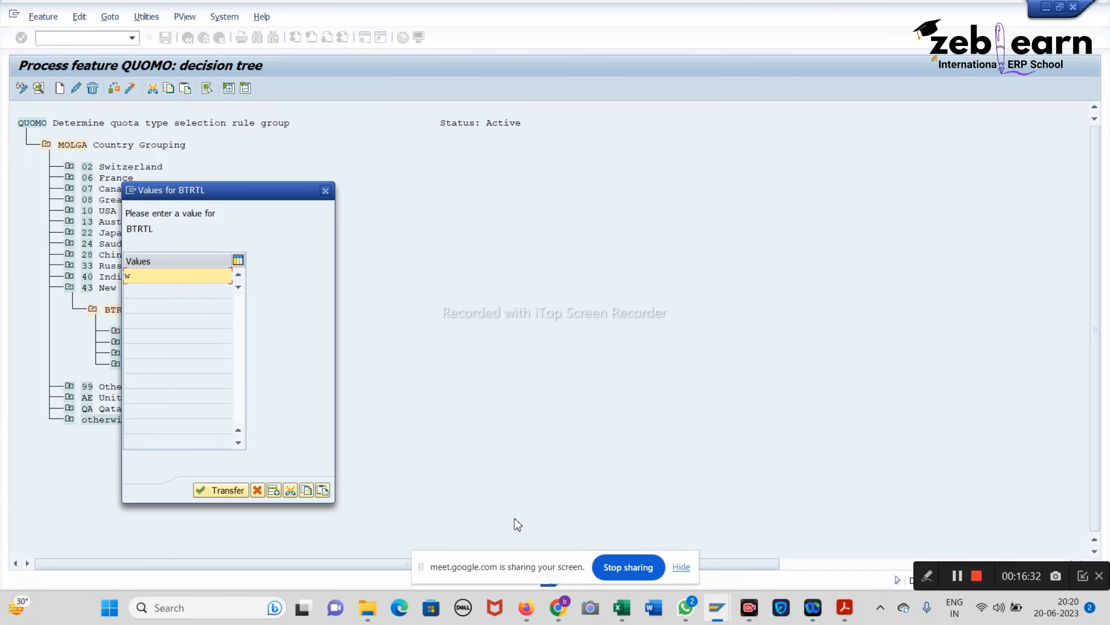
{"action": "mouse_move", "coordinate": [622, 608]}
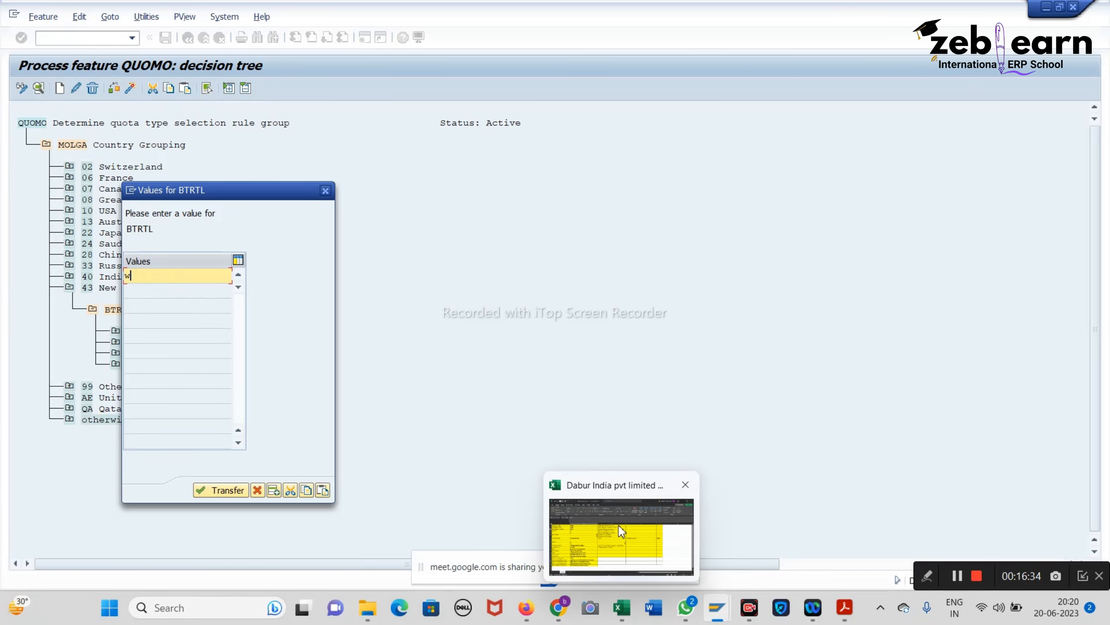
{"action": "left_click", "coordinate": [620, 526]}
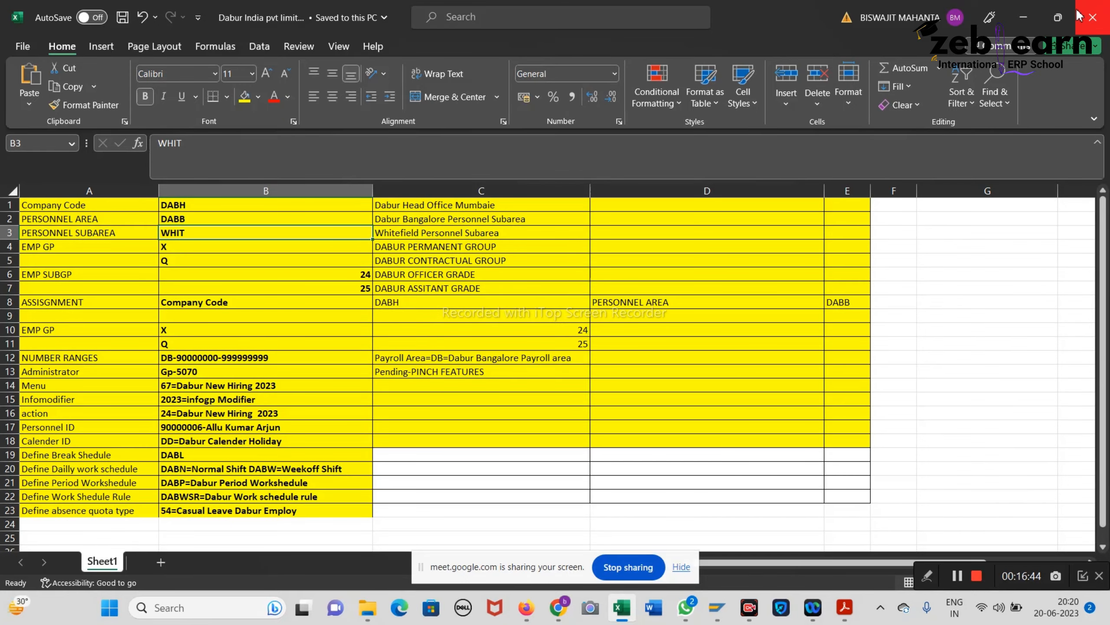
{"action": "left_click", "coordinate": [1024, 18]}
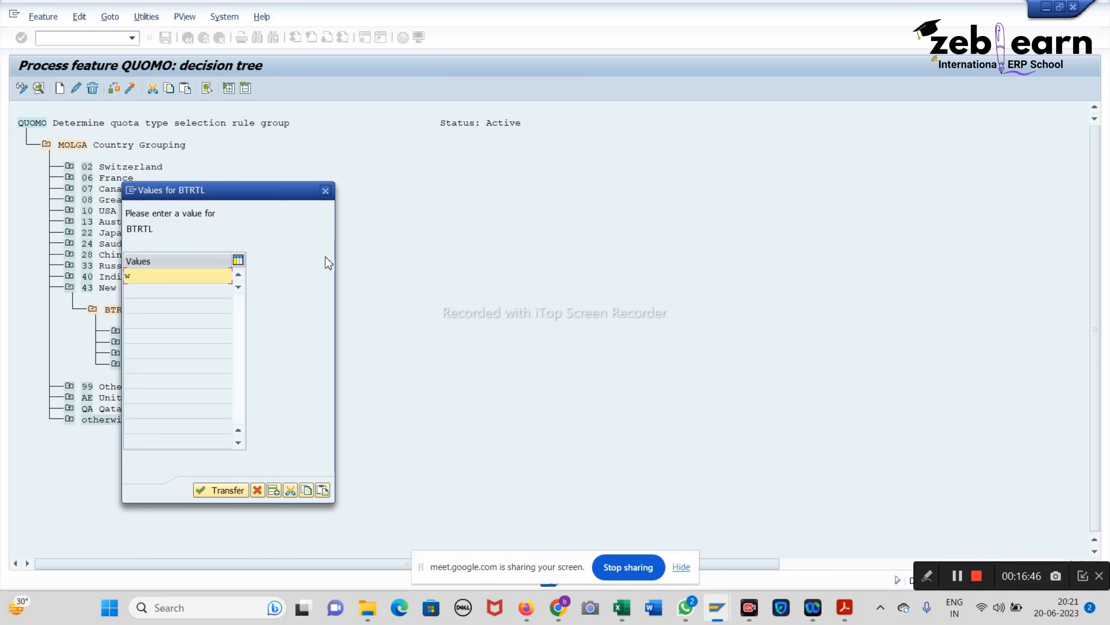
{"action": "key", "text": "Return"}
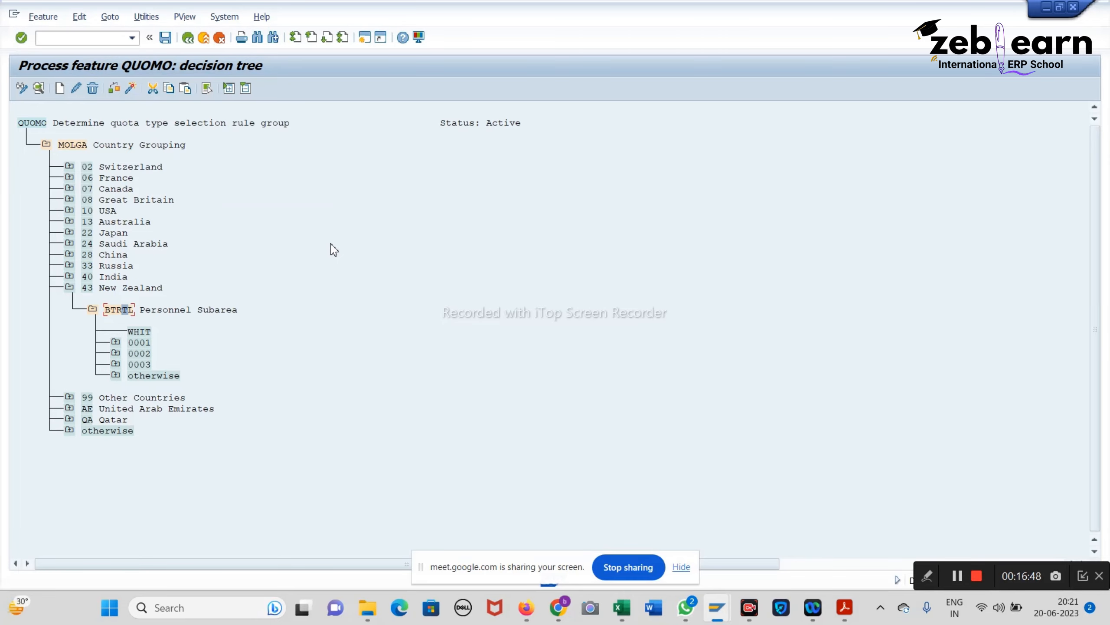
Step: Add a return value node of 01 beneath the WHIT subarea node
{"action": "left_click", "coordinate": [144, 333]}
{"action": "left_click", "coordinate": [60, 88]}
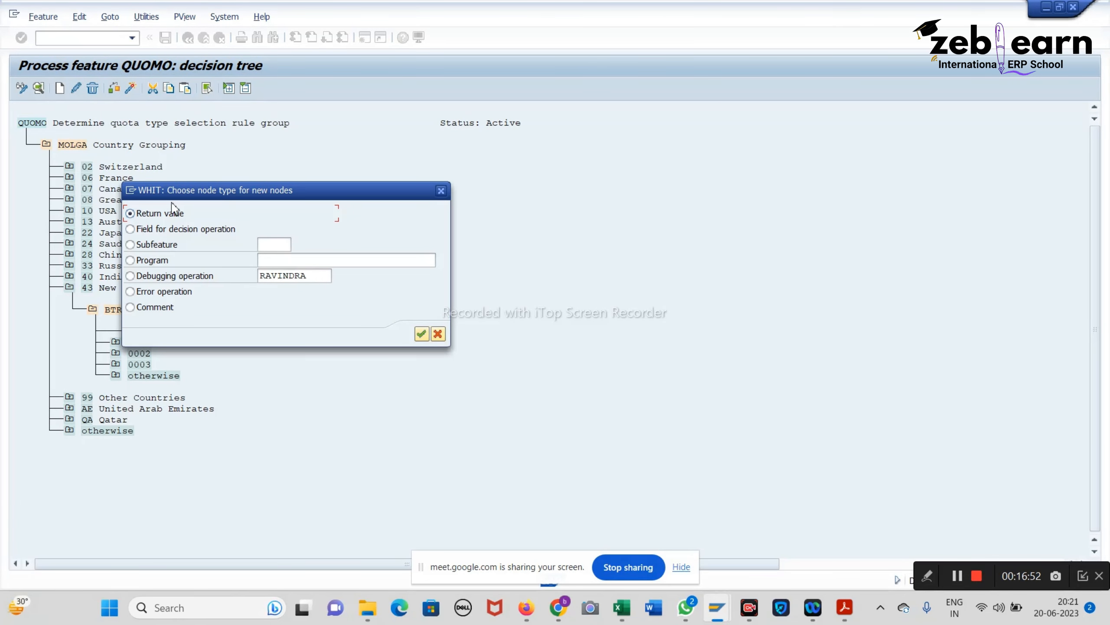
{"action": "left_click", "coordinate": [421, 333]}
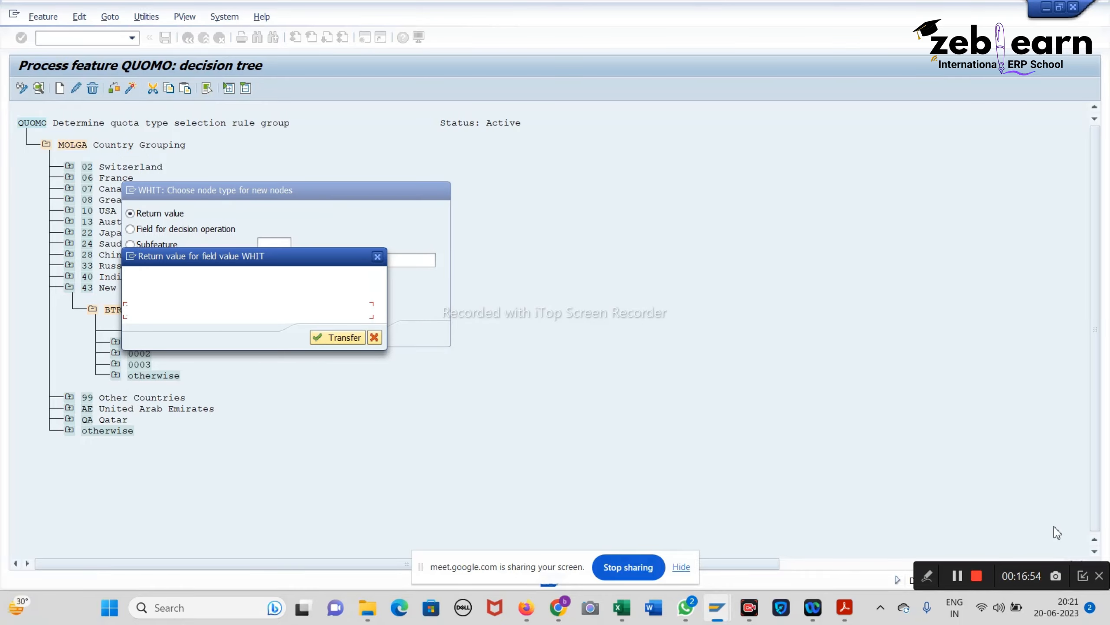
{"action": "left_click", "coordinate": [845, 608]}
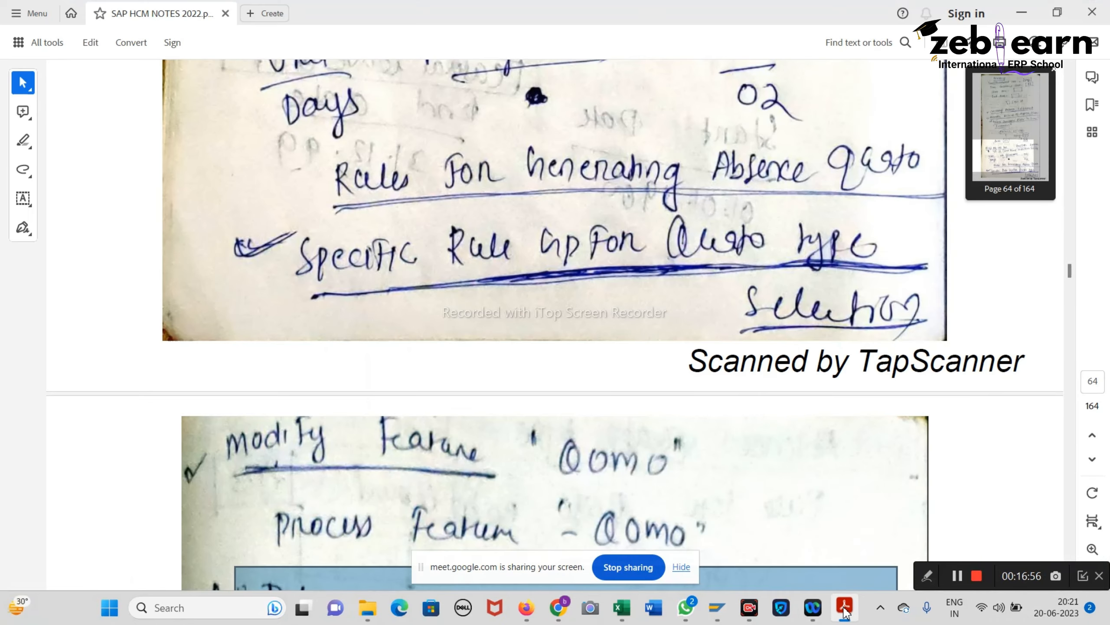
{"action": "left_click", "coordinate": [845, 609]}
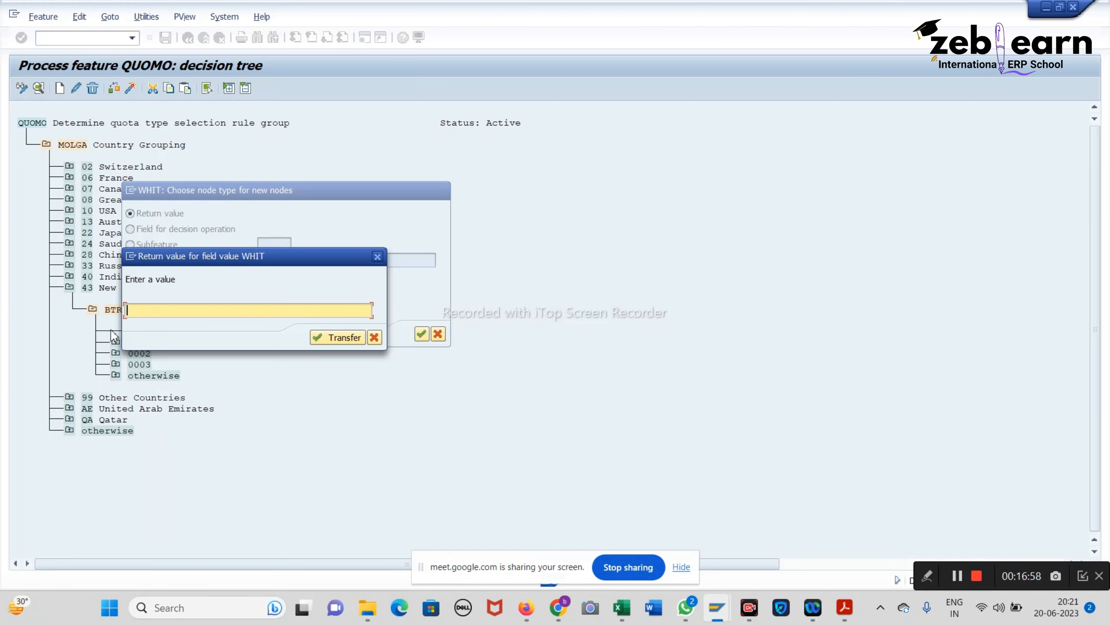
{"action": "type", "text": "01"}
{"action": "key", "text": "Return"}
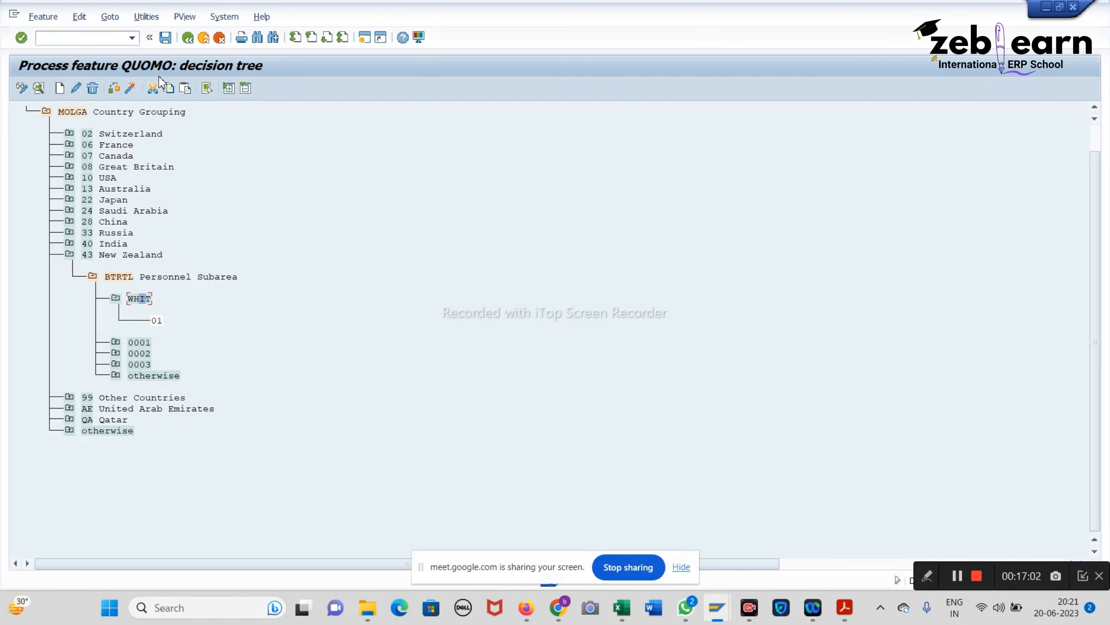
Step: Activate QUOMO under the customizing request and save the decision tree
{"action": "left_click", "coordinate": [115, 89]}
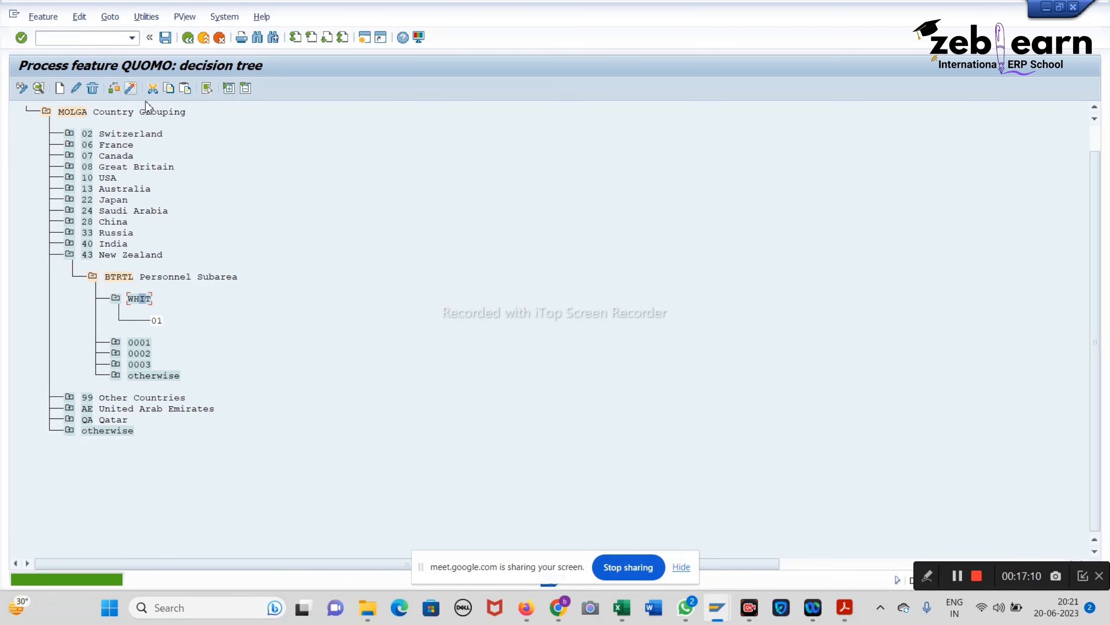
{"action": "left_click", "coordinate": [133, 93]}
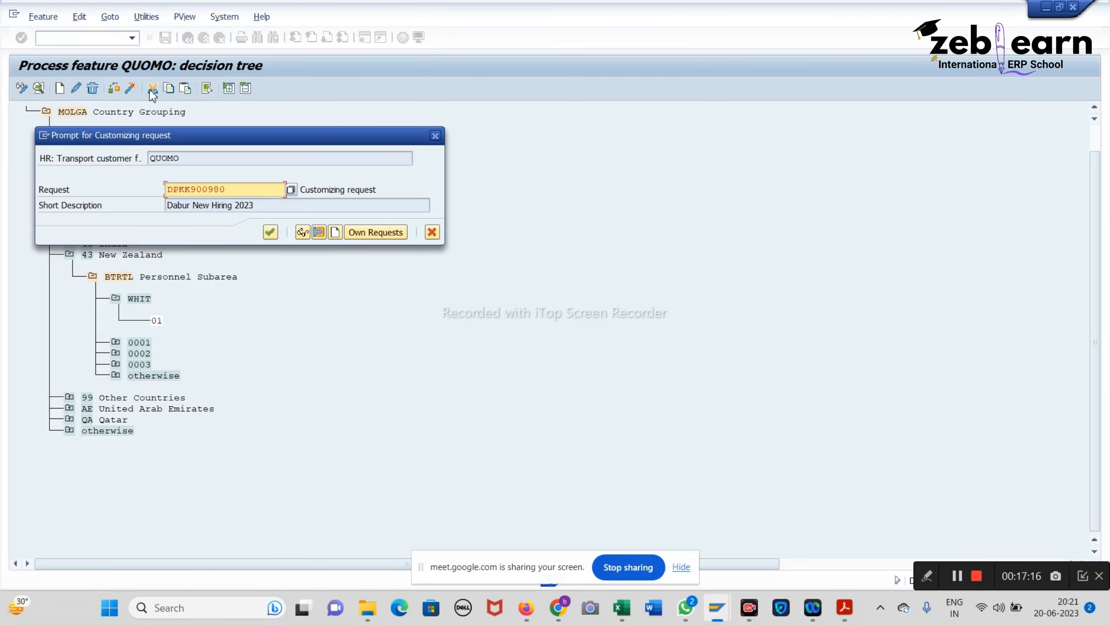
{"action": "left_click", "coordinate": [270, 231]}
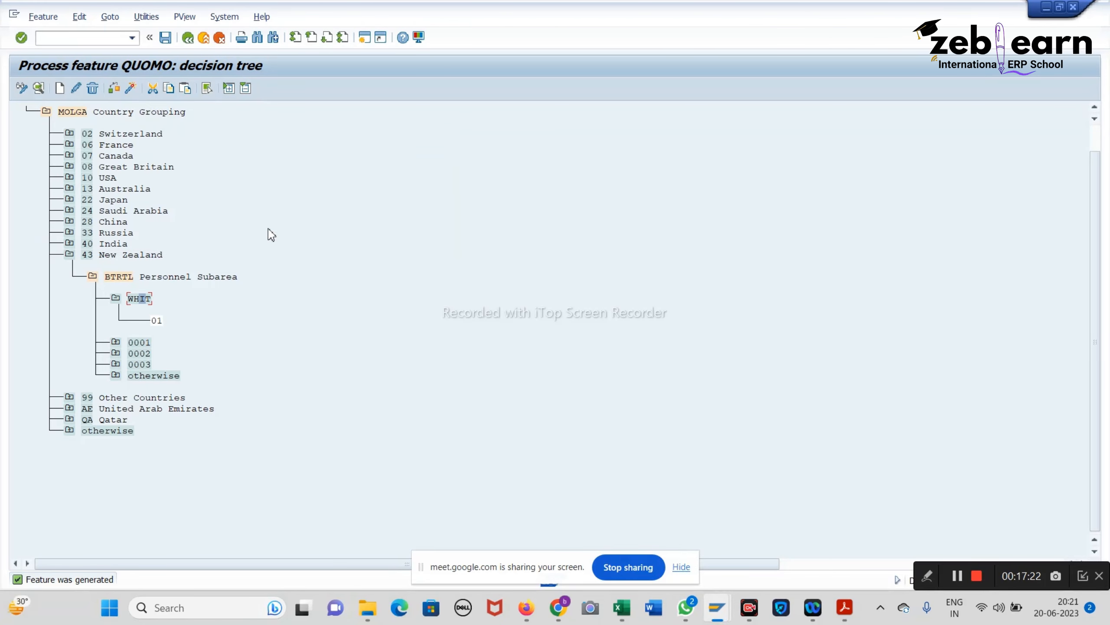
{"action": "left_click", "coordinate": [171, 40]}
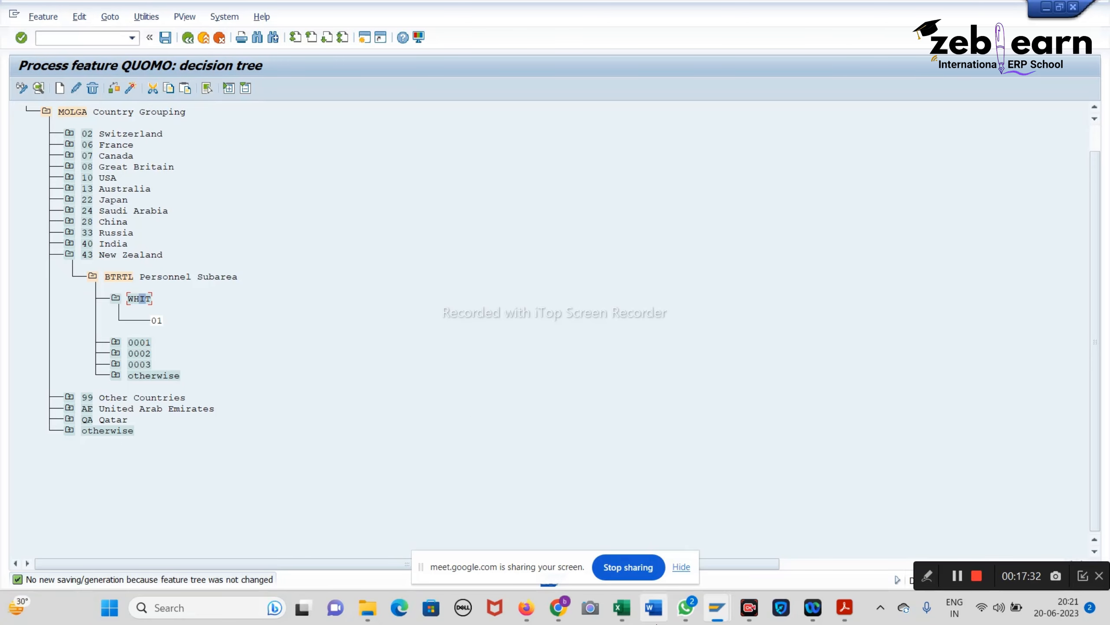
Step: Switch to the video meeting window and mute the microphone
{"action": "mouse_move", "coordinate": [561, 606]}
{"action": "left_click", "coordinate": [477, 547]}
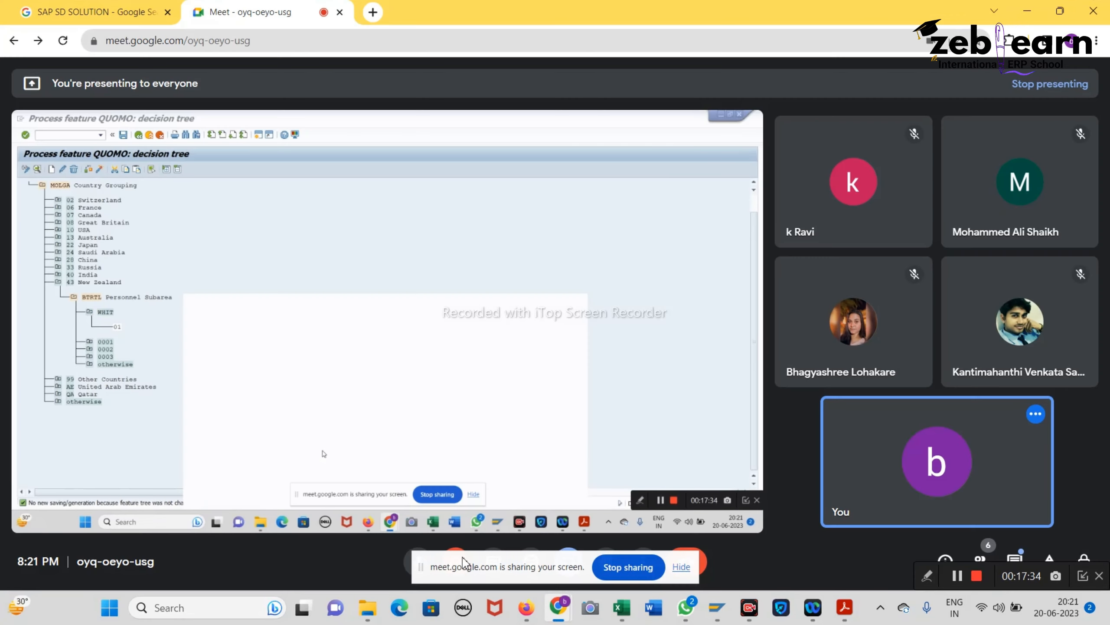
{"action": "left_click", "coordinate": [410, 569]}
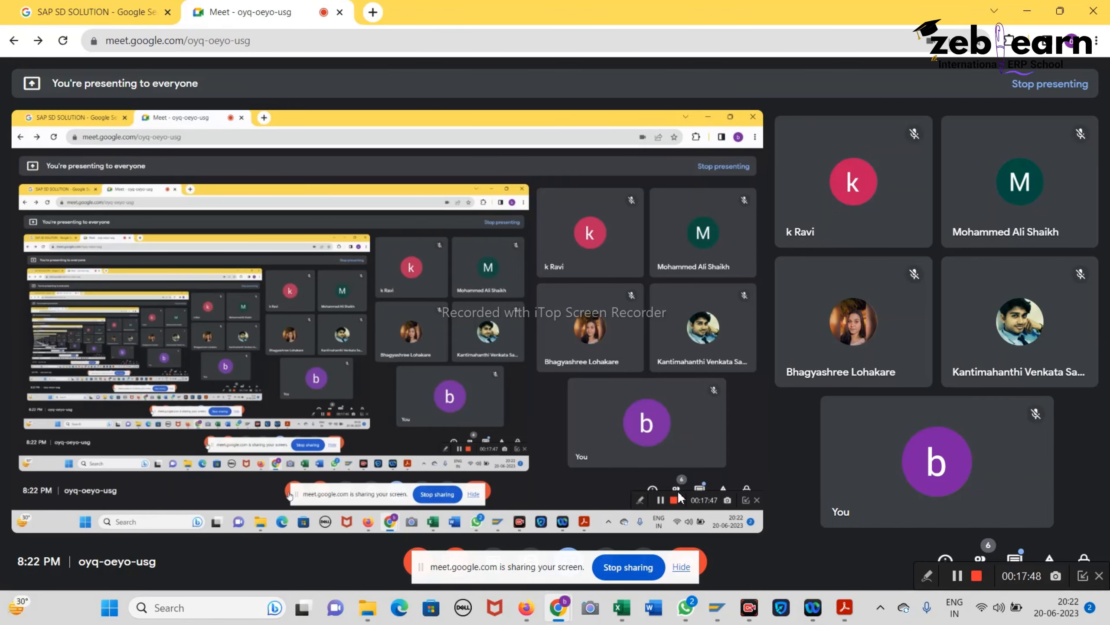
Step: Delete the WHIT value node from New Zealand's Personnel Subarea branch
{"action": "mouse_move", "coordinate": [711, 593]}
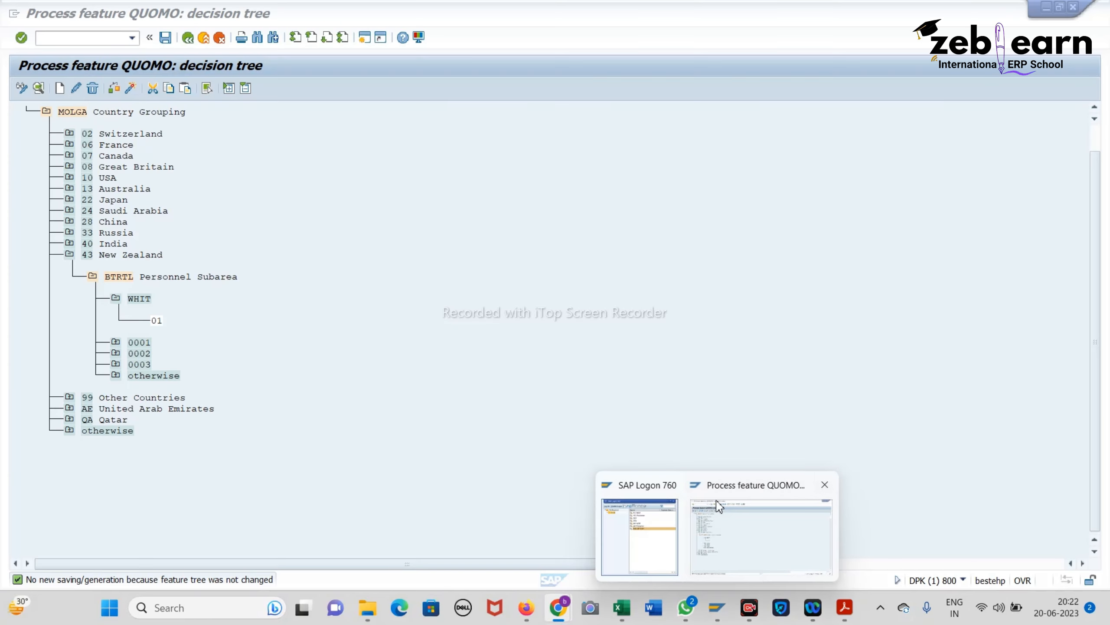
{"action": "left_click", "coordinate": [719, 505]}
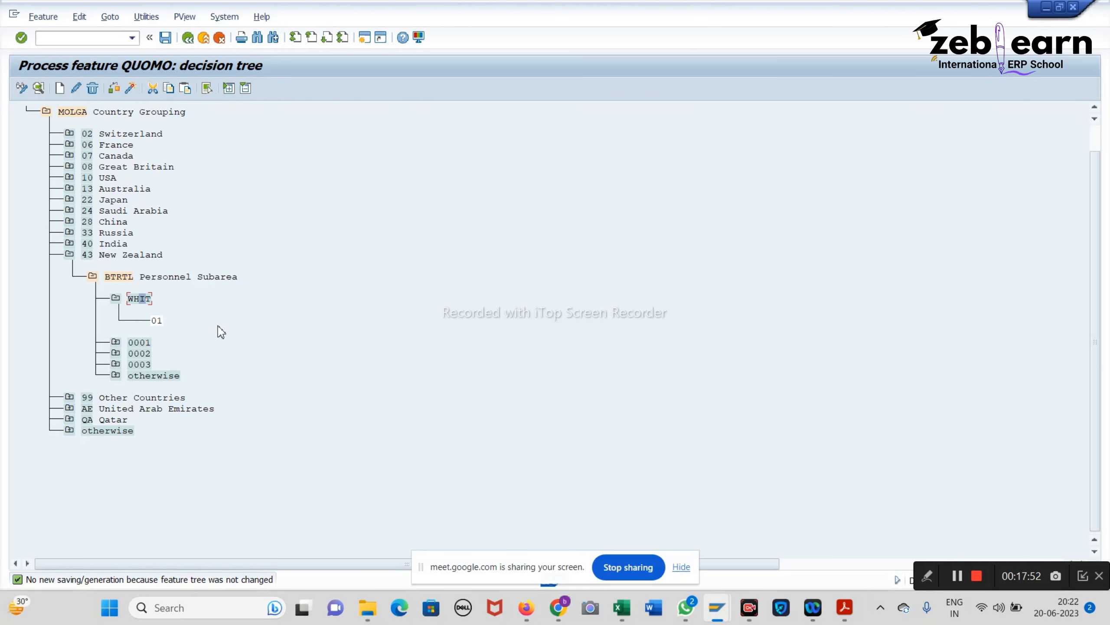
{"action": "left_click", "coordinate": [93, 276]}
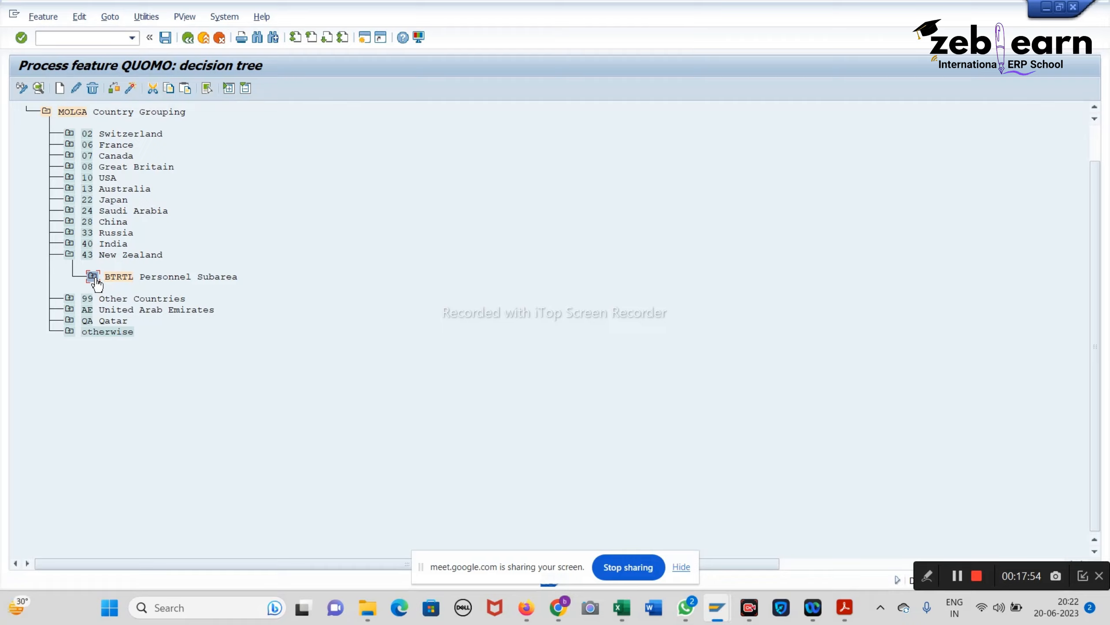
{"action": "left_click", "coordinate": [69, 255]}
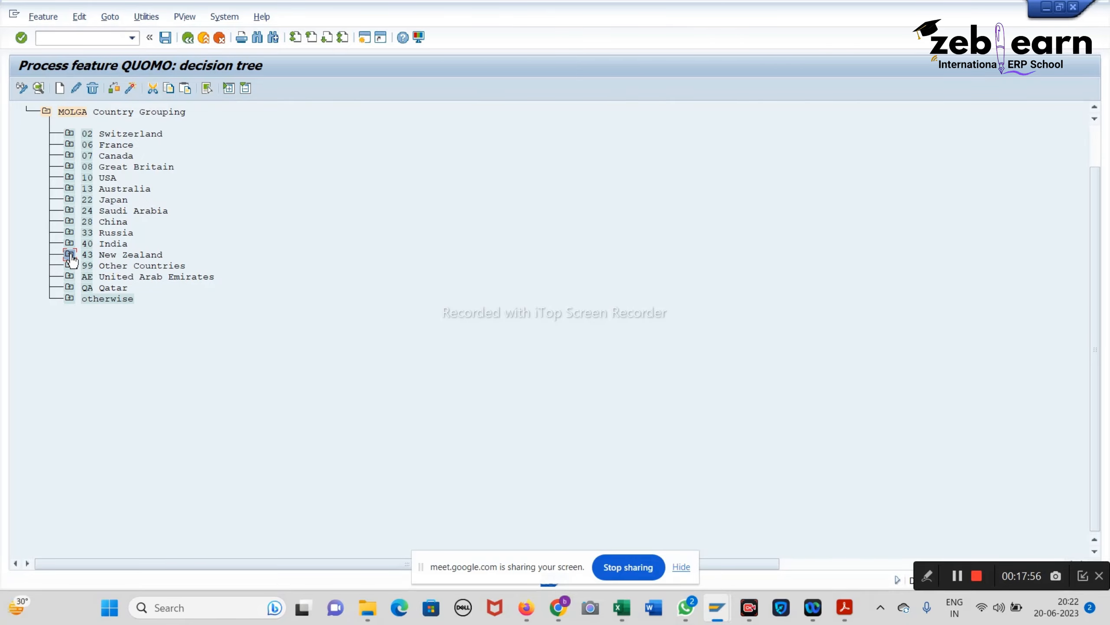
{"action": "left_click", "coordinate": [70, 255]}
{"action": "left_click", "coordinate": [92, 276]}
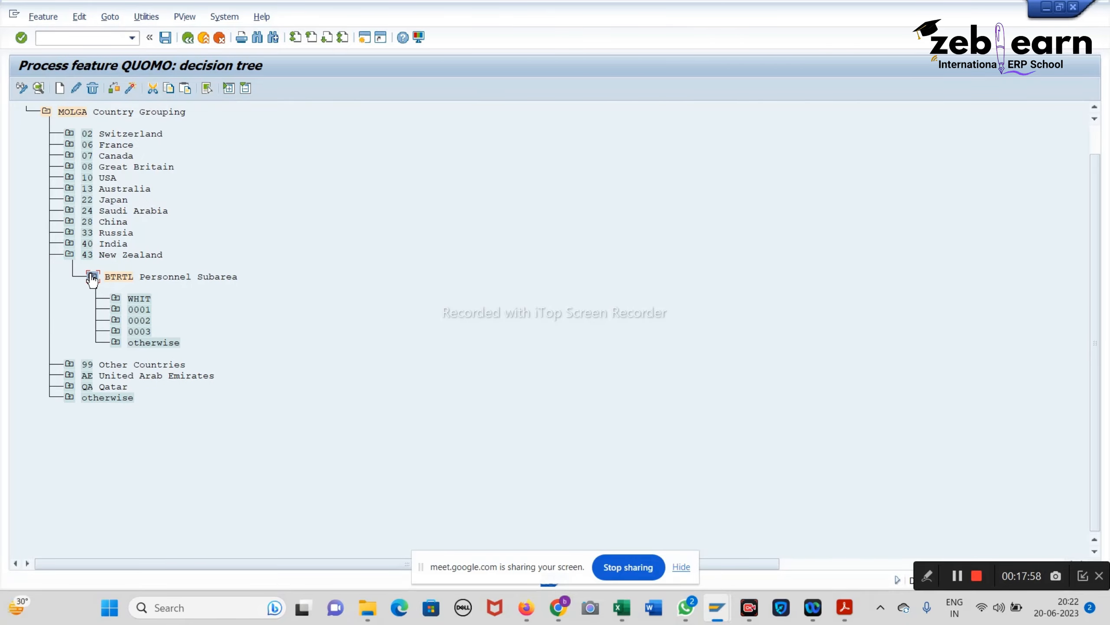
{"action": "left_click", "coordinate": [132, 302]}
{"action": "left_click", "coordinate": [93, 83]}
{"action": "left_click", "coordinate": [94, 87]}
{"action": "left_click", "coordinate": [233, 270]}
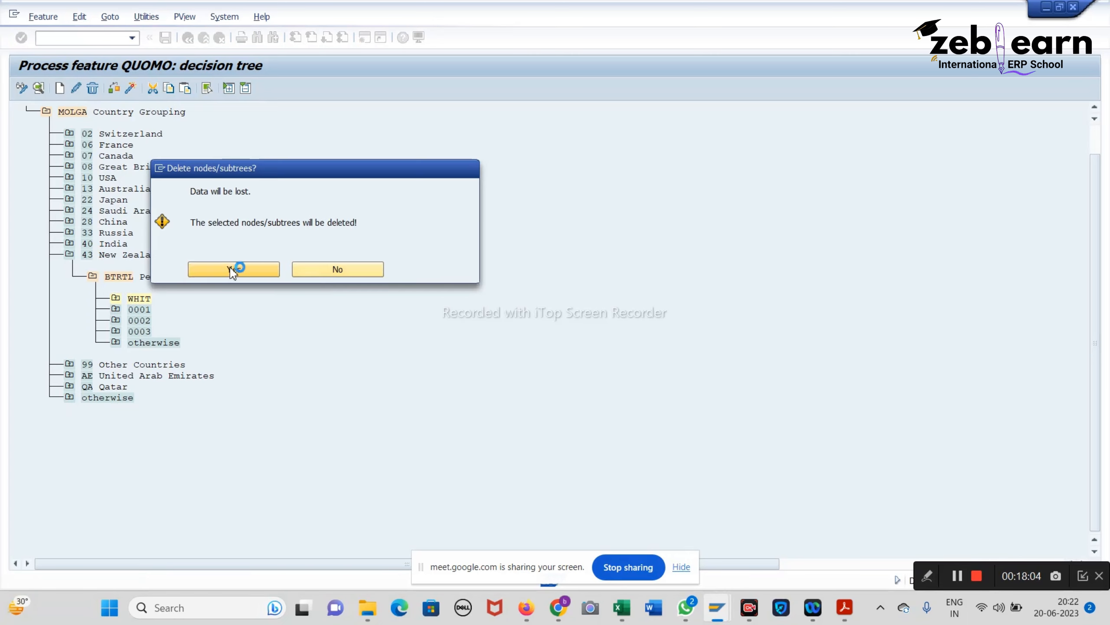
Step: Create company code value DABH under India's Company Code (BUKRS) decision
{"action": "left_click", "coordinate": [93, 276]}
{"action": "left_click", "coordinate": [70, 244]}
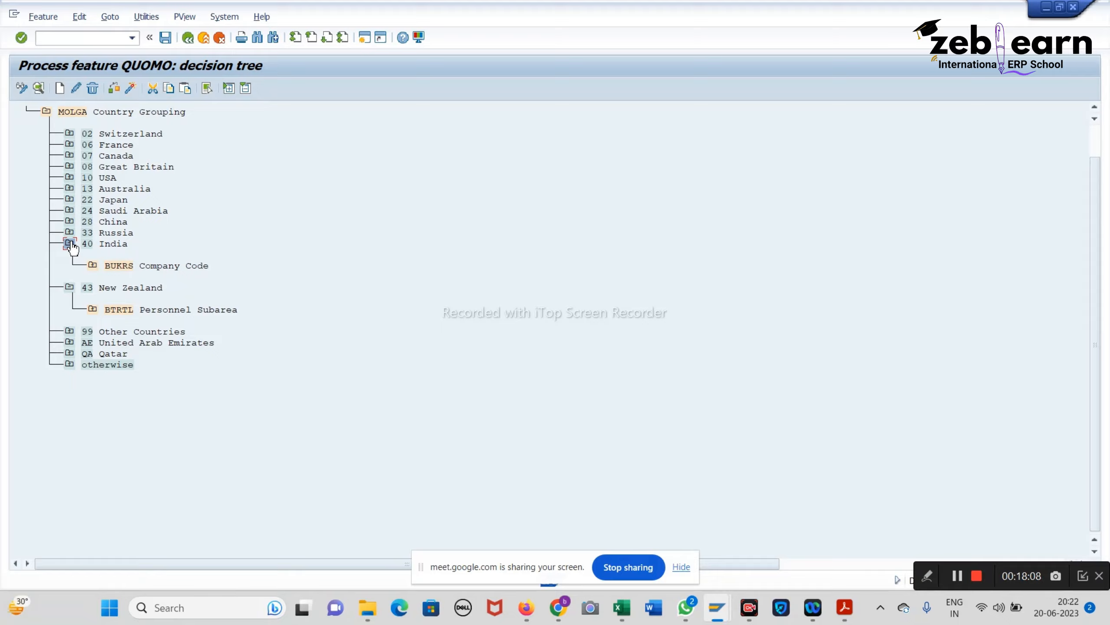
{"action": "left_click", "coordinate": [93, 266]}
{"action": "left_click", "coordinate": [116, 288]}
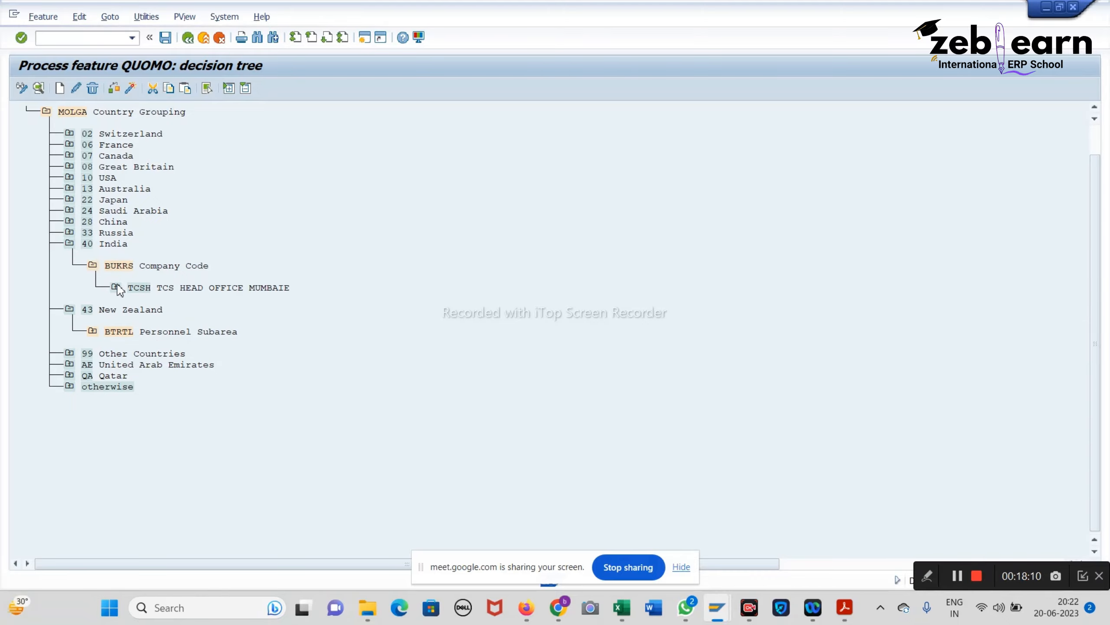
{"action": "left_click", "coordinate": [119, 267]}
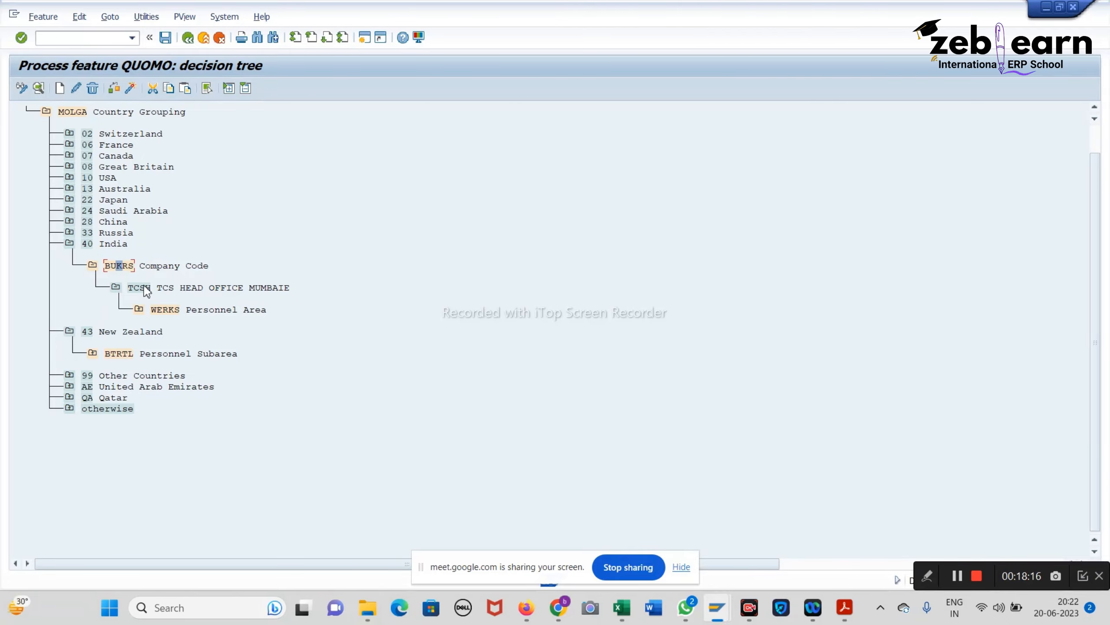
{"action": "left_click", "coordinate": [59, 89]}
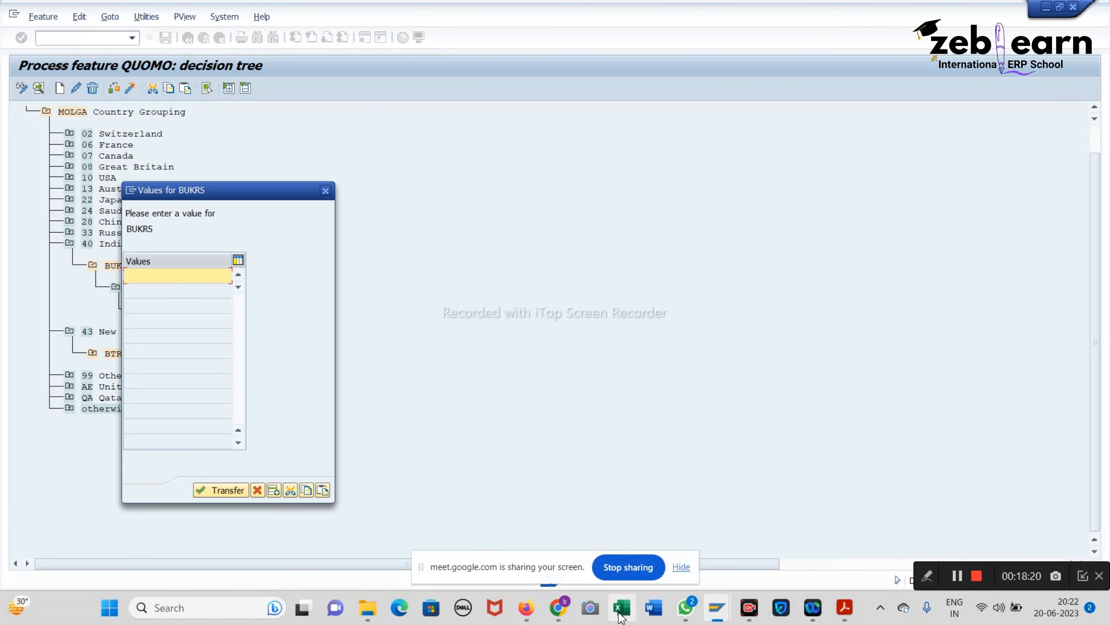
{"action": "left_click", "coordinate": [624, 612]}
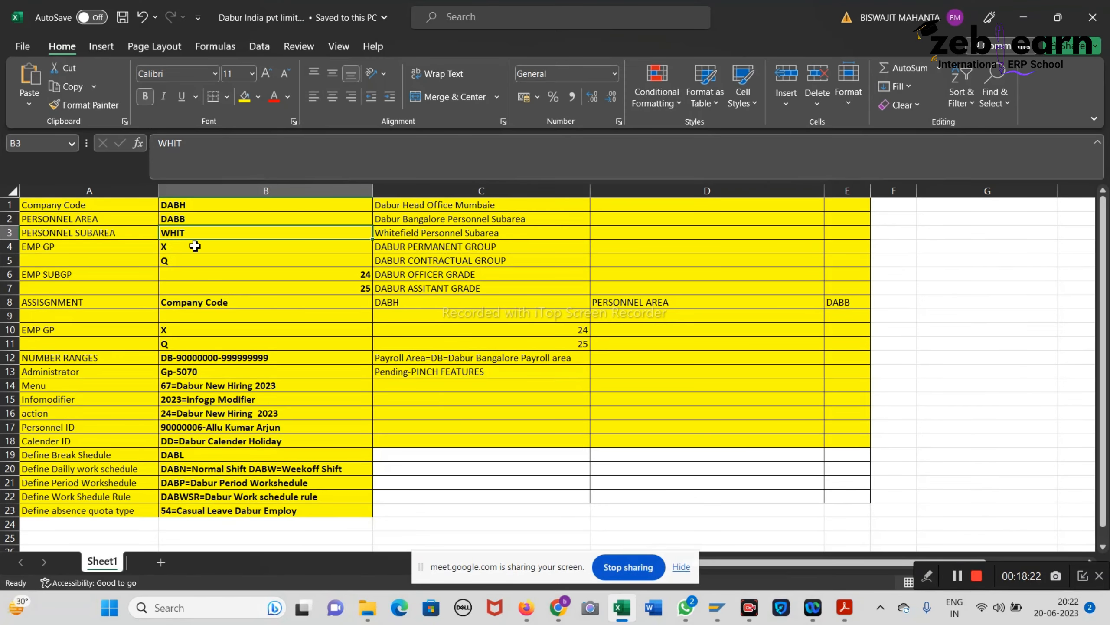
{"action": "left_click", "coordinate": [1024, 18]}
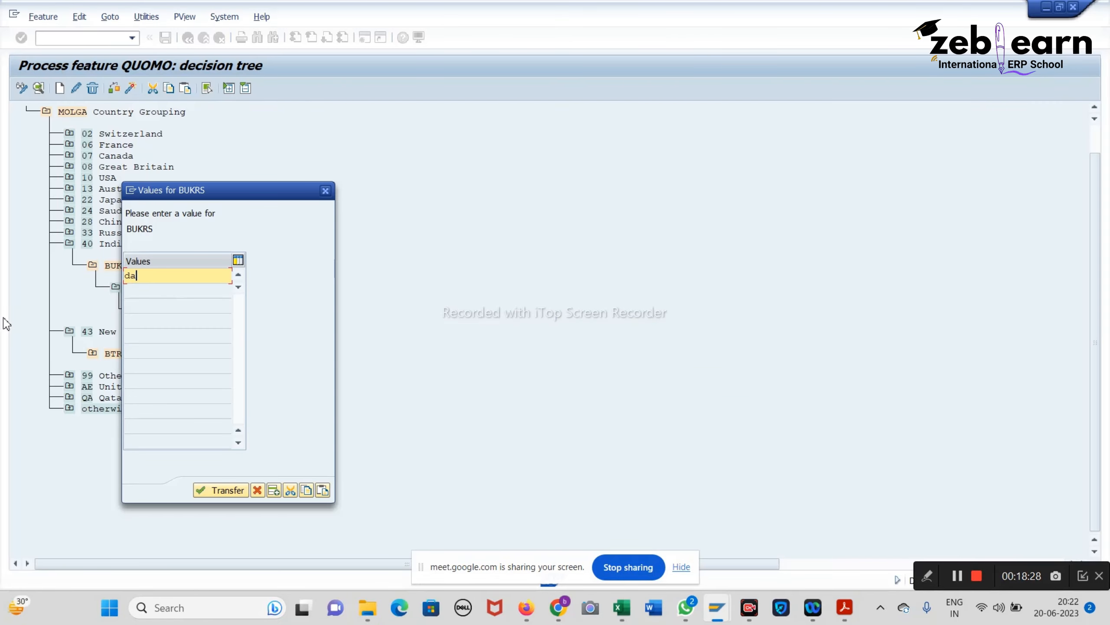
{"action": "key", "text": "Return"}
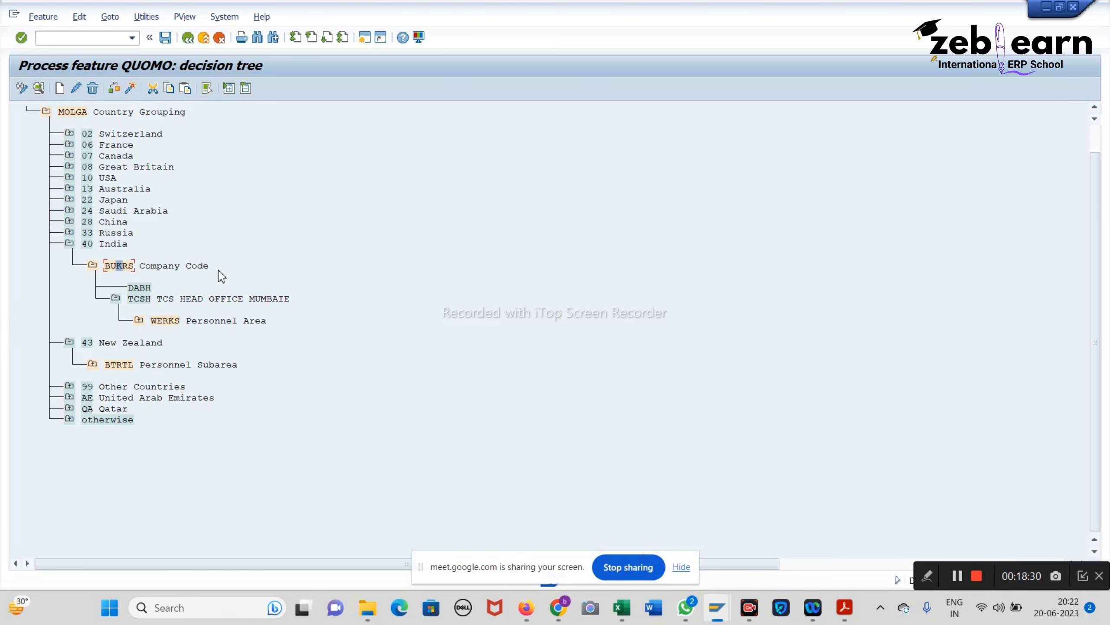
Step: Add a Personnel Area (WERKS) decision field under DABH and remove its otherwise node
{"action": "left_click", "coordinate": [140, 287]}
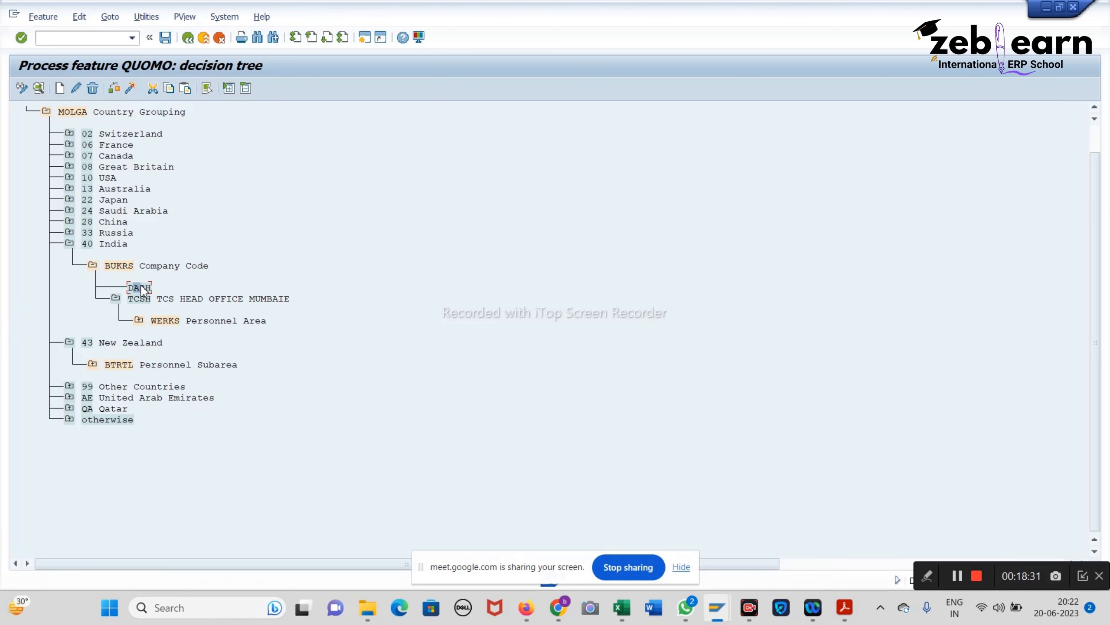
{"action": "left_click", "coordinate": [59, 88]}
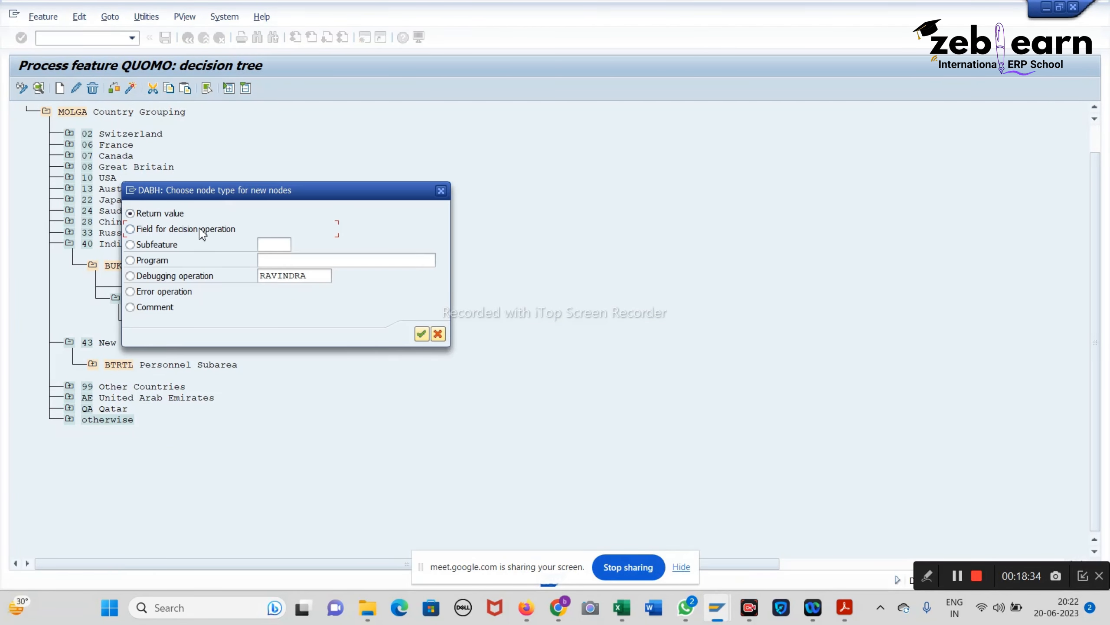
{"action": "left_click", "coordinate": [200, 229]}
{"action": "left_click", "coordinate": [422, 333]}
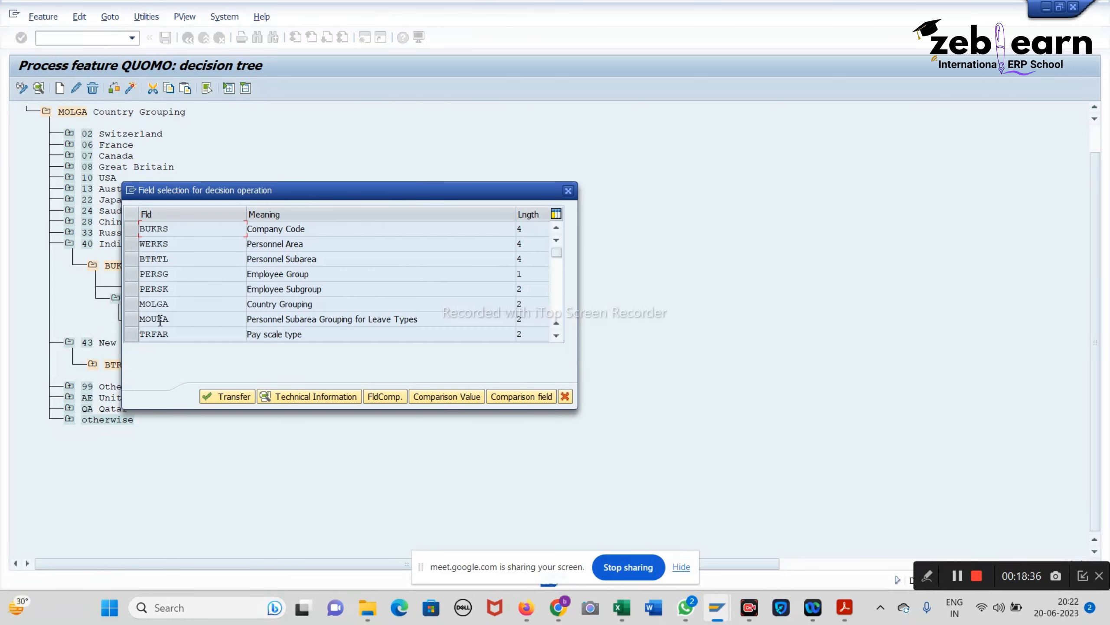
{"action": "left_click", "coordinate": [134, 244]}
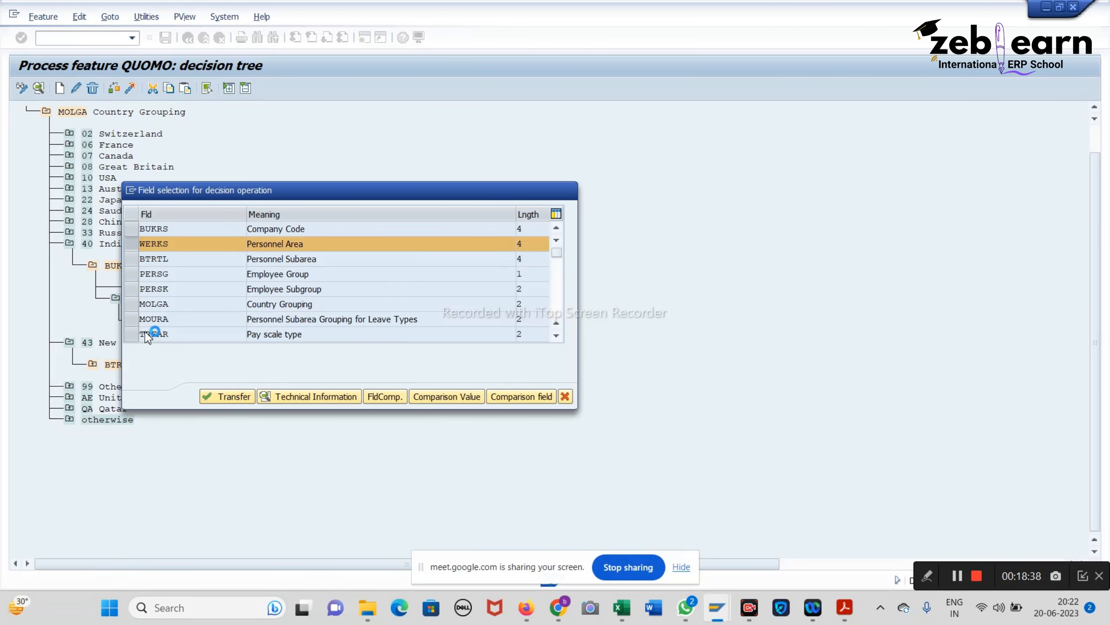
{"action": "key", "text": "Return"}
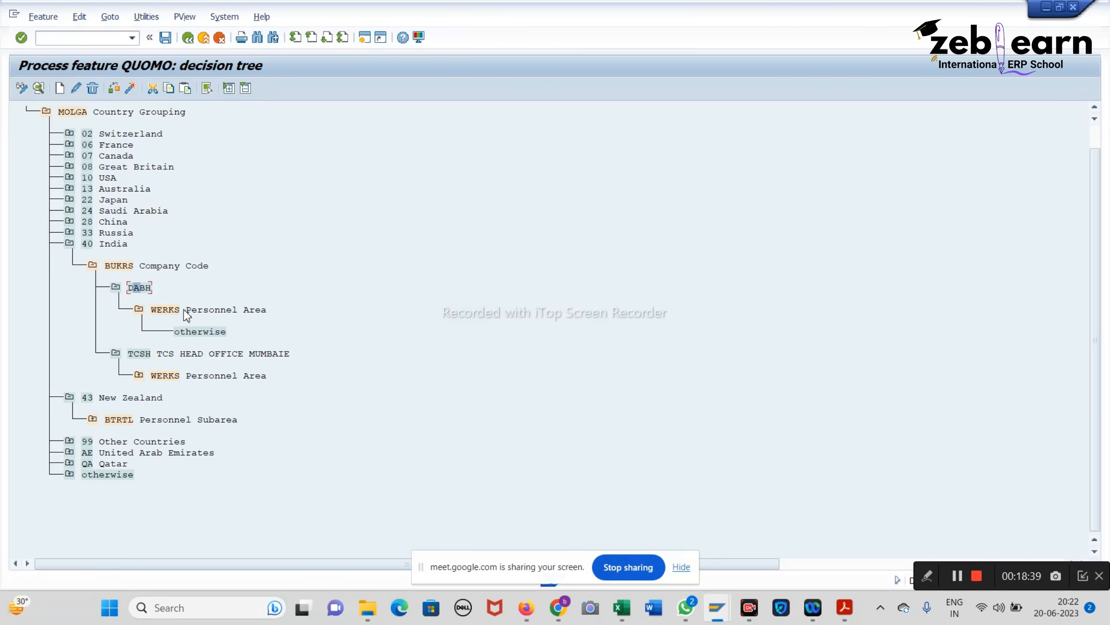
{"action": "left_click", "coordinate": [93, 90]}
{"action": "left_click", "coordinate": [232, 271]}
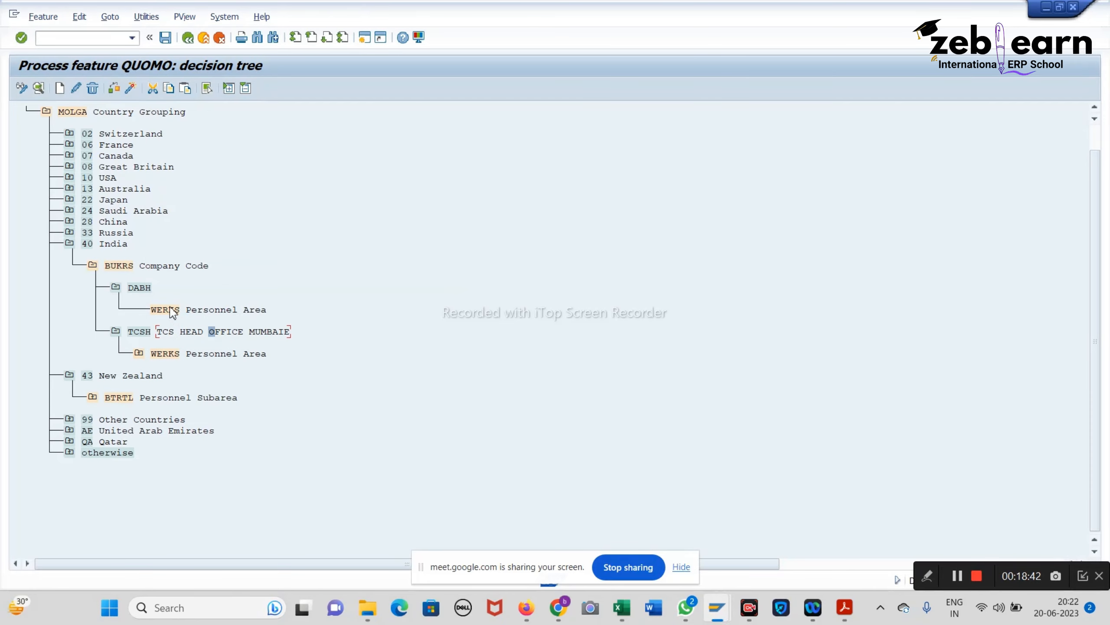
Step: Create personnel area value DABB under the WERKS node
{"action": "left_click", "coordinate": [170, 307]}
{"action": "left_click", "coordinate": [62, 90]}
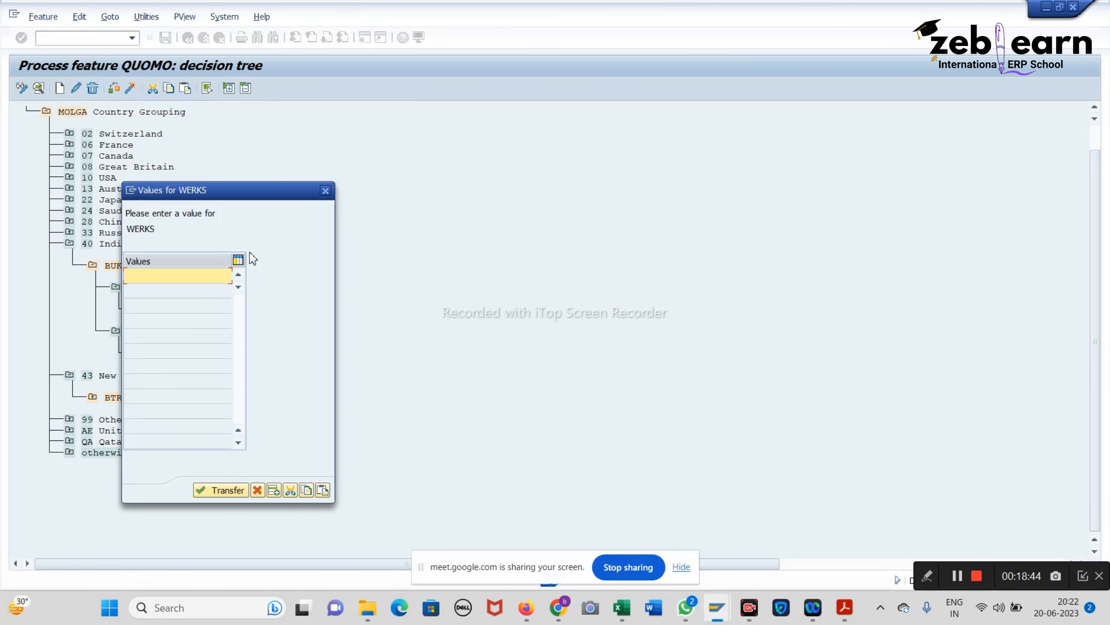
{"action": "left_click", "coordinate": [181, 272]}
{"action": "type", "text": "dabb"}
{"action": "key", "text": "Return"}
{"action": "left_click", "coordinate": [191, 335]}
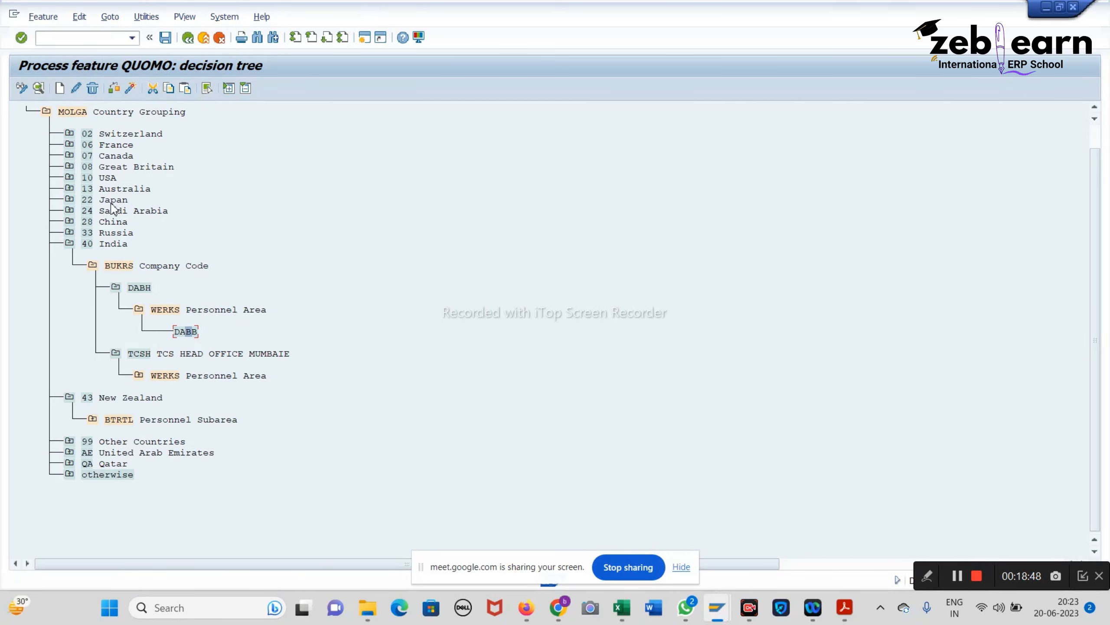
{"action": "left_click", "coordinate": [60, 89]}
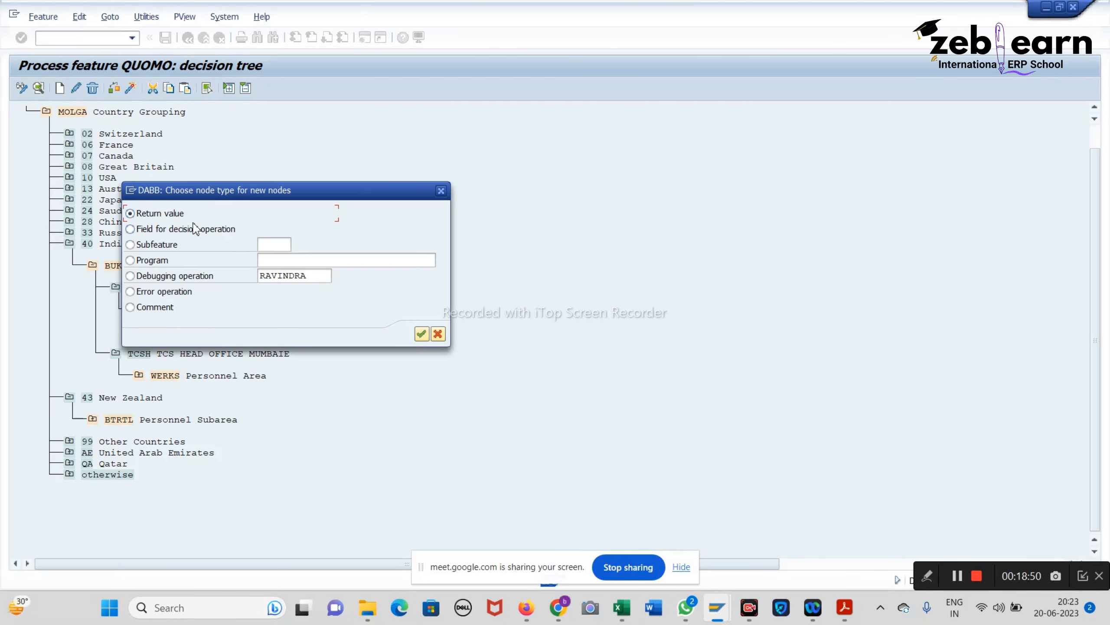
Step: Set Personnel Subarea (BTRTL) as DABB's decision field and delete its otherwise node
{"action": "left_click", "coordinate": [421, 333]}
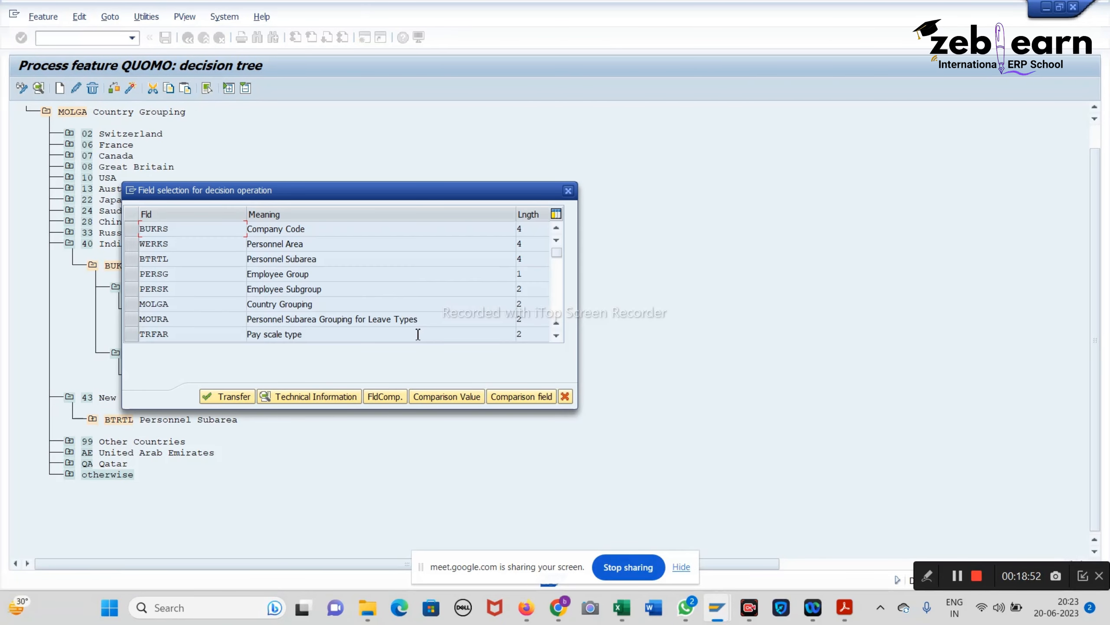
{"action": "left_click", "coordinate": [131, 261]}
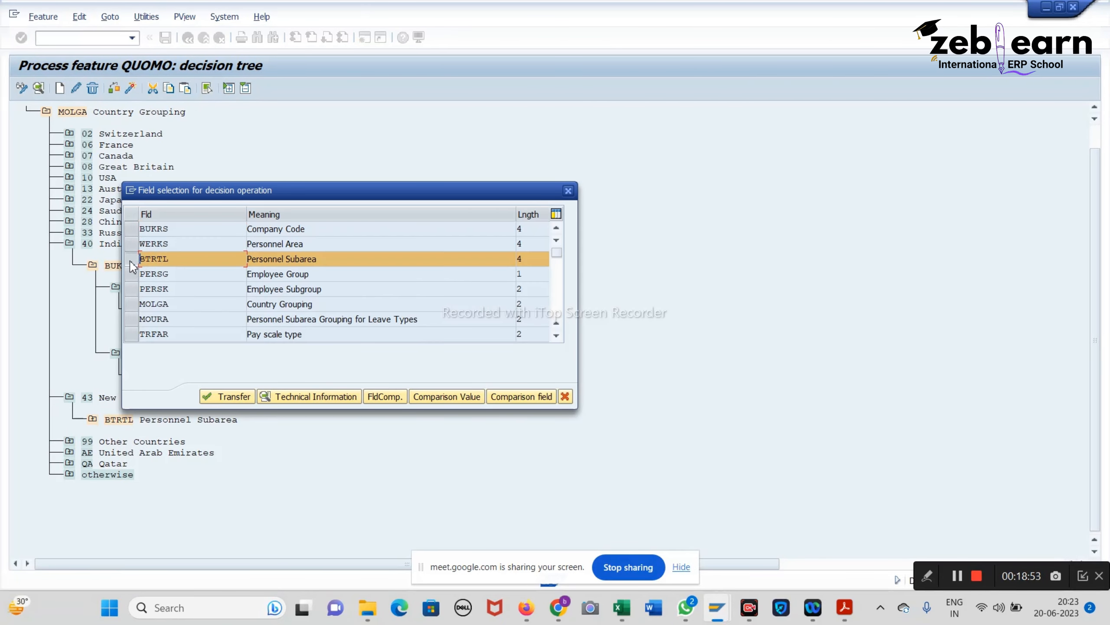
{"action": "left_click", "coordinate": [232, 396]}
{"action": "left_click", "coordinate": [266, 375]}
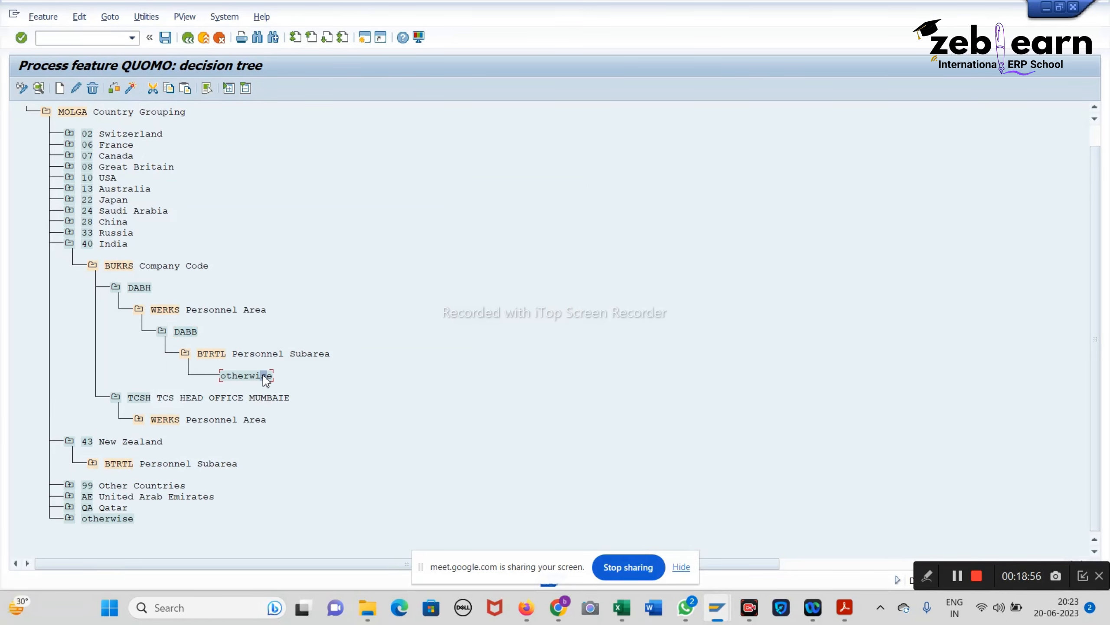
{"action": "left_click", "coordinate": [97, 89]}
{"action": "left_click", "coordinate": [247, 275]}
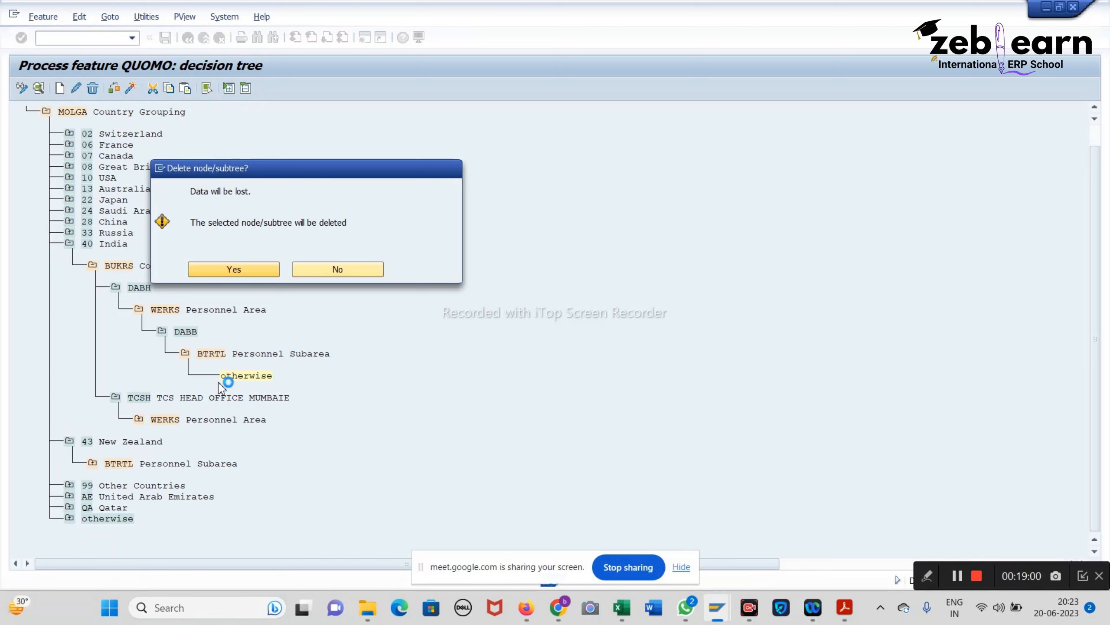
Step: Create subarea value WHIT under BTRTL and check the tree for errors
{"action": "left_click", "coordinate": [213, 354]}
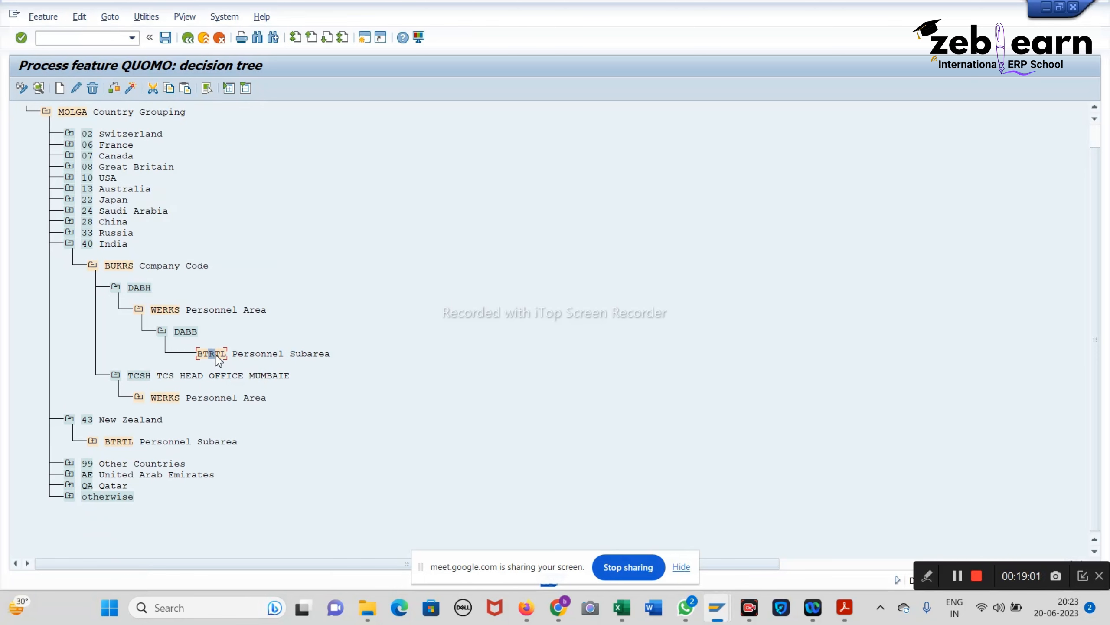
{"action": "left_click", "coordinate": [69, 88]}
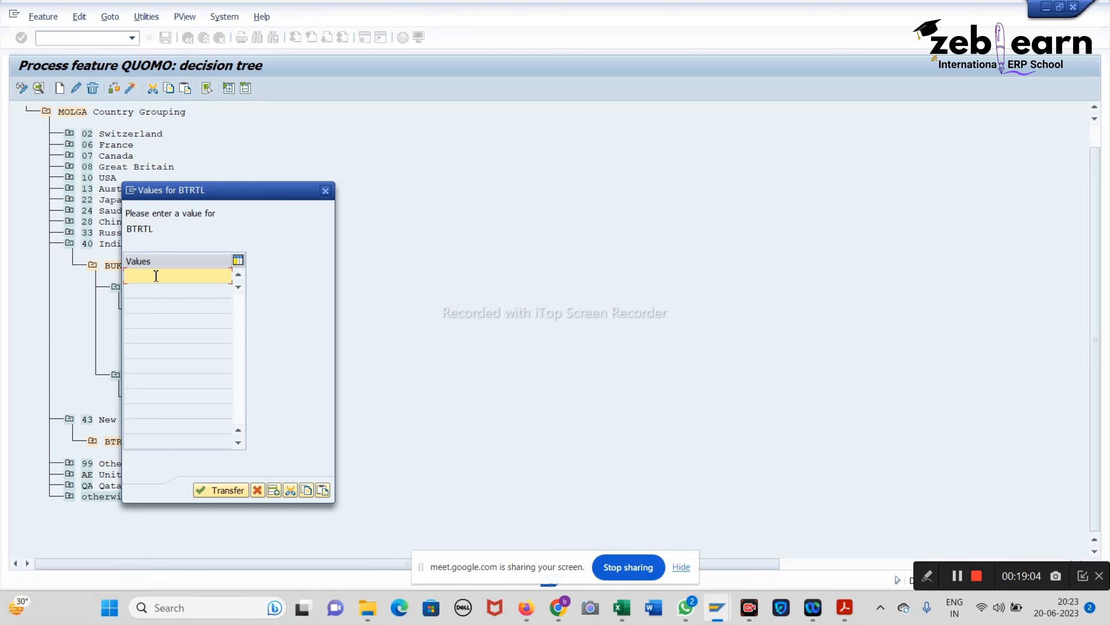
{"action": "type", "text": "whit"}
{"action": "key", "text": "Return"}
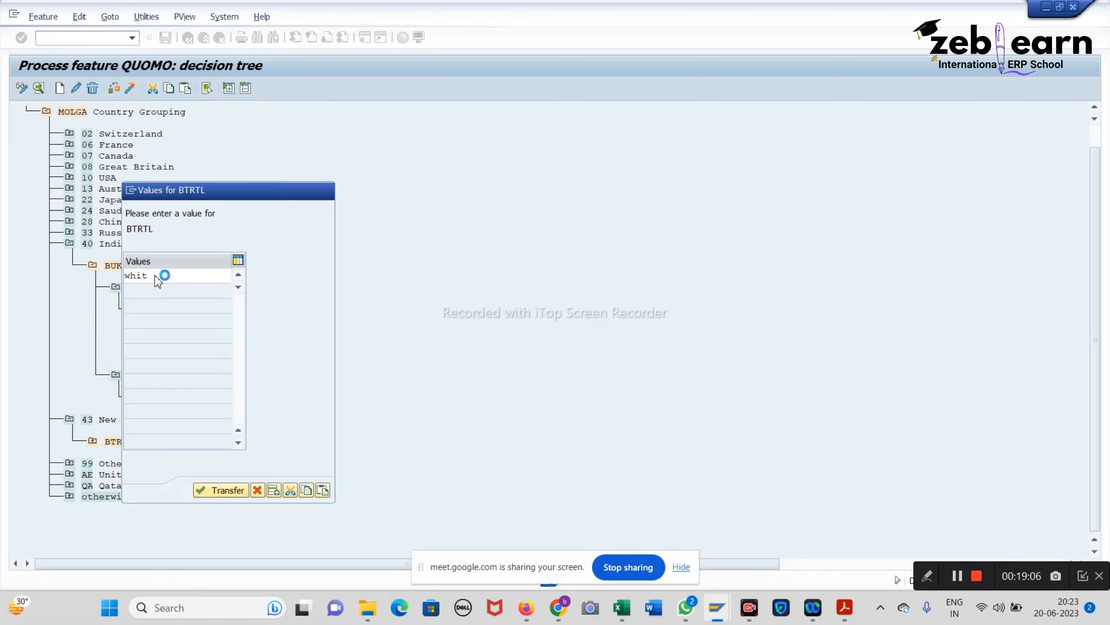
{"action": "left_click", "coordinate": [124, 90]}
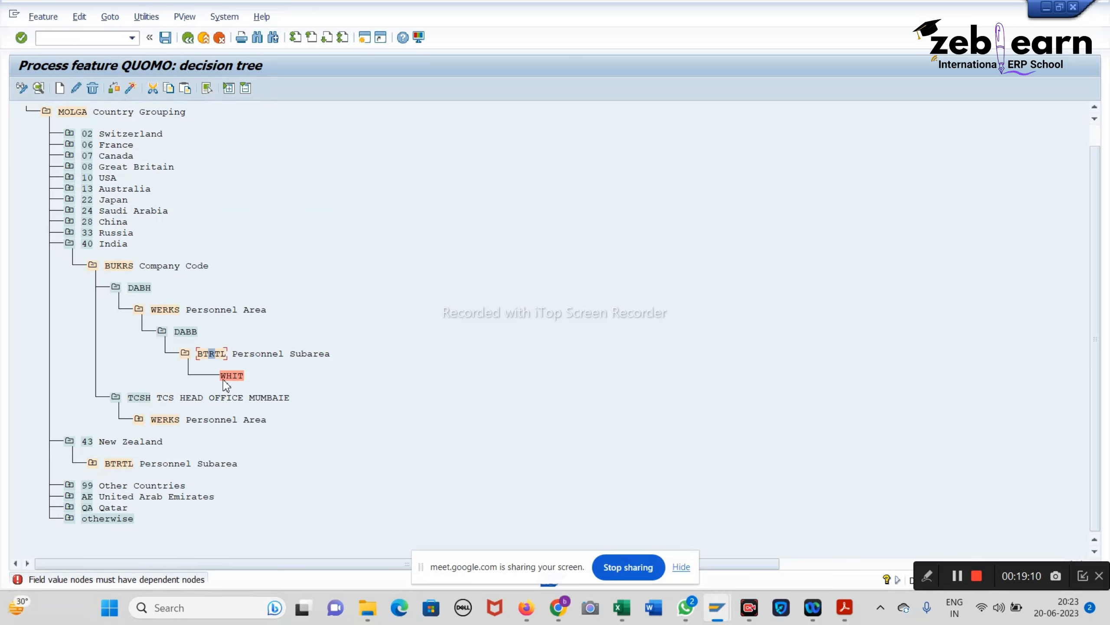
Step: Delete the Personnel Subarea branch beneath DABB
{"action": "left_click", "coordinate": [206, 352]}
{"action": "left_click", "coordinate": [95, 89]}
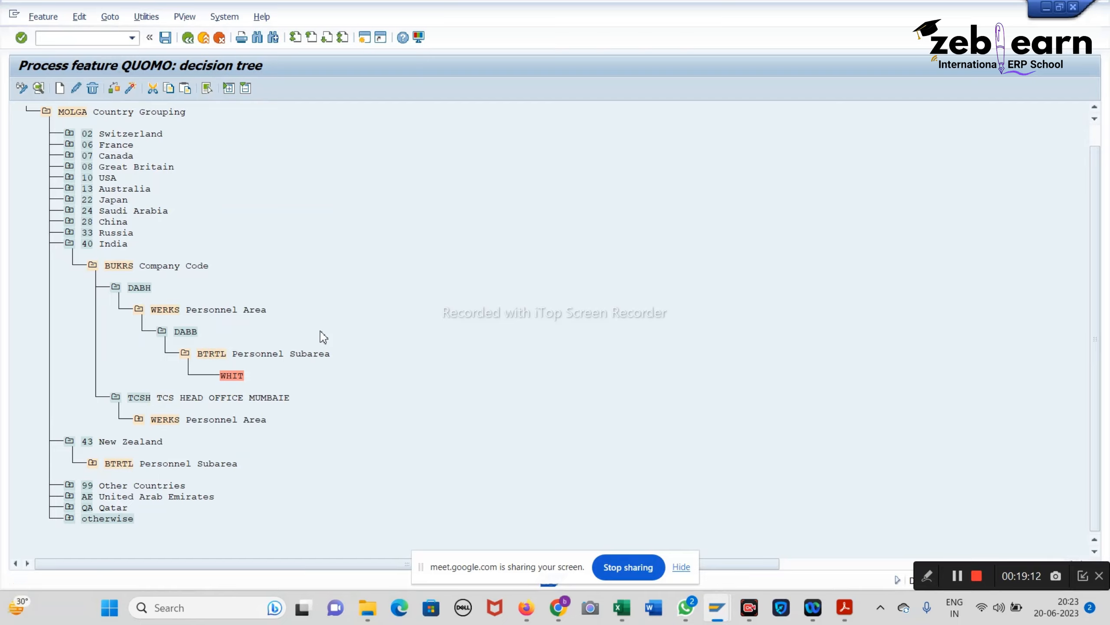
{"action": "left_click", "coordinate": [243, 274]}
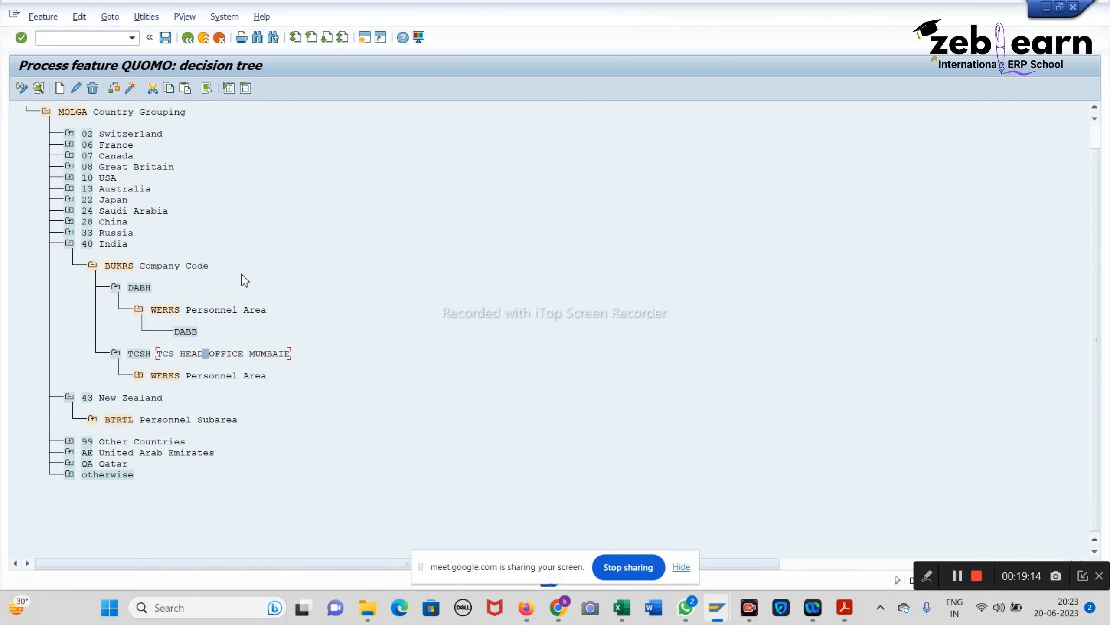
{"action": "left_click", "coordinate": [182, 333]}
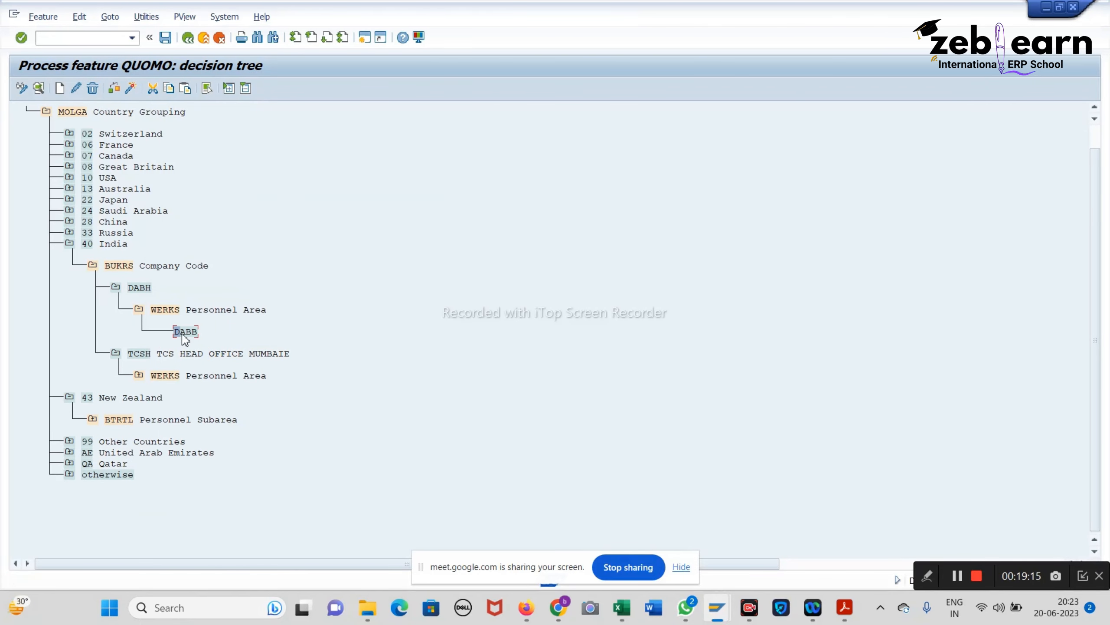
{"action": "left_click", "coordinate": [59, 88]}
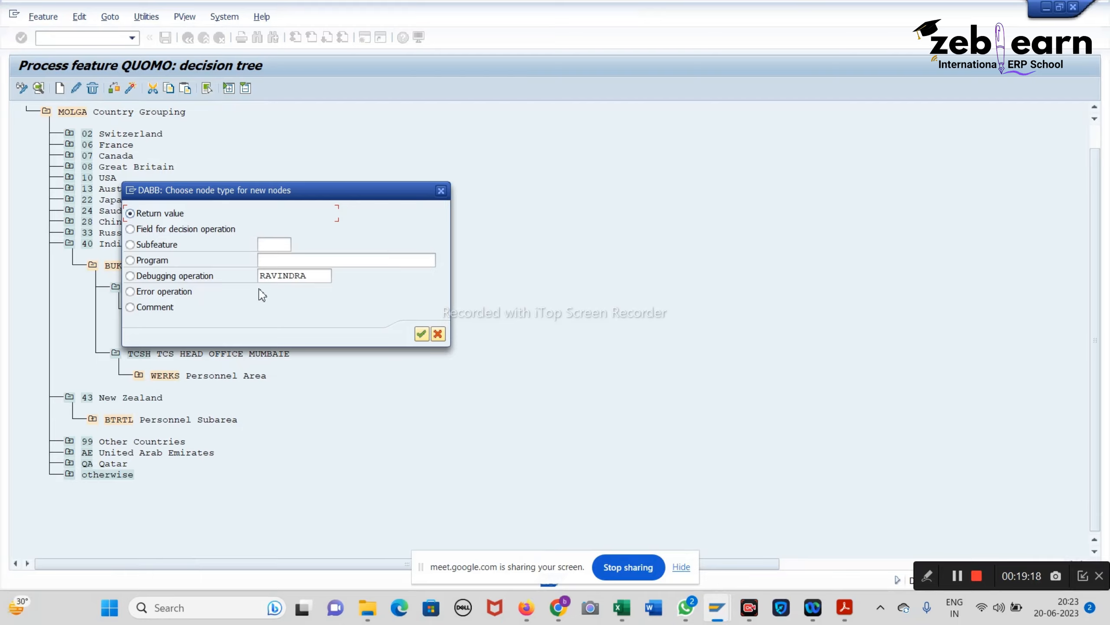
{"action": "left_click", "coordinate": [421, 334]}
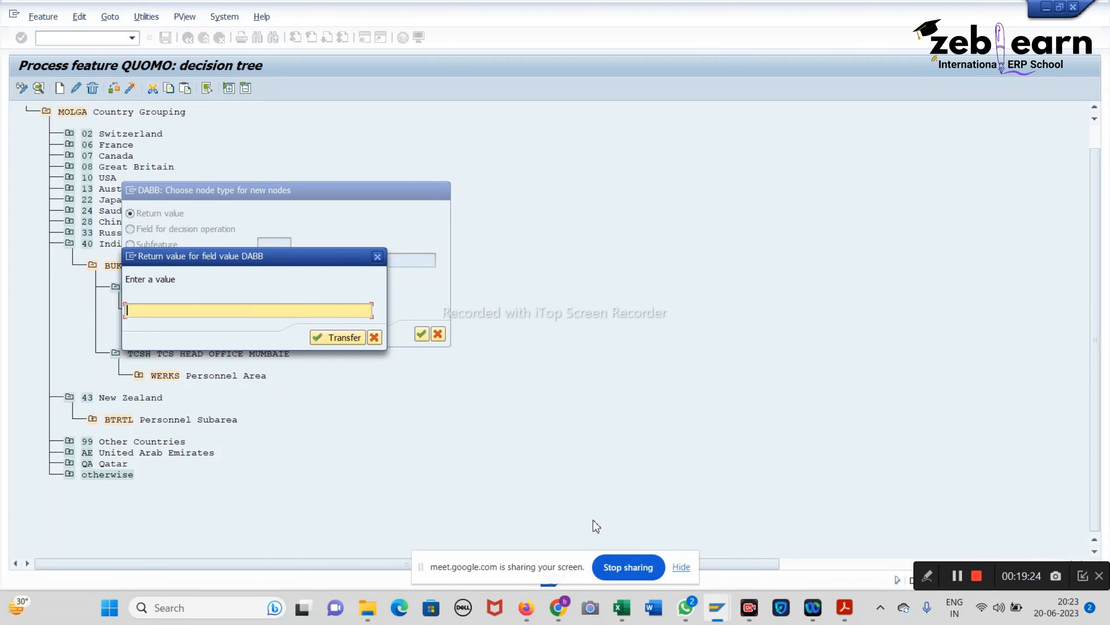
{"action": "mouse_move", "coordinate": [558, 608]}
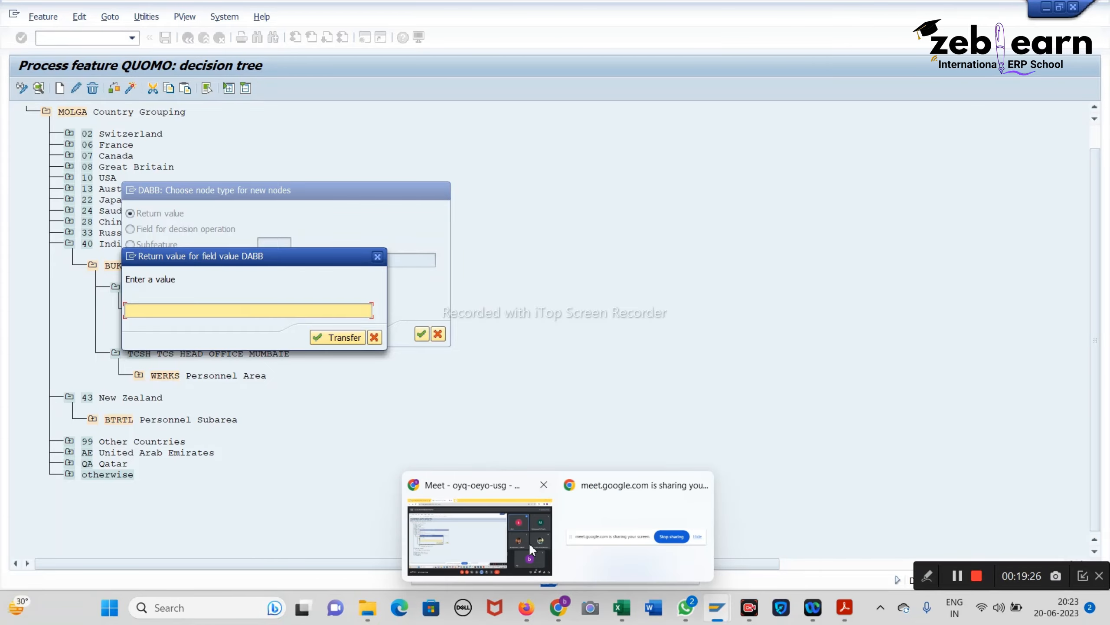
{"action": "left_click", "coordinate": [531, 549]}
{"action": "left_click", "coordinate": [412, 564]}
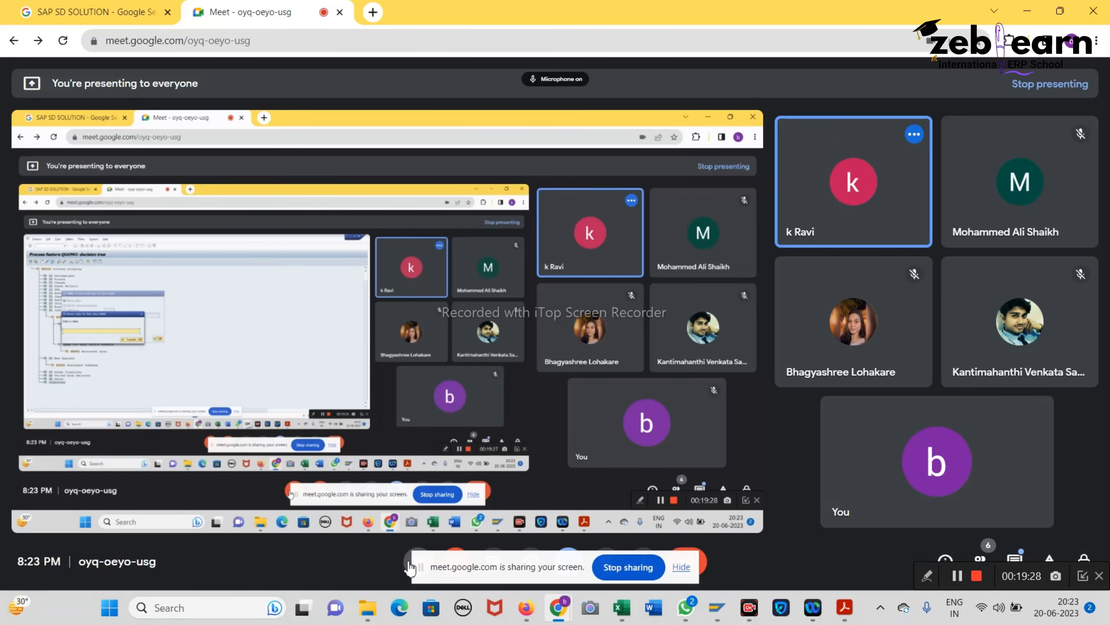
{"action": "left_click", "coordinate": [1030, 10]}
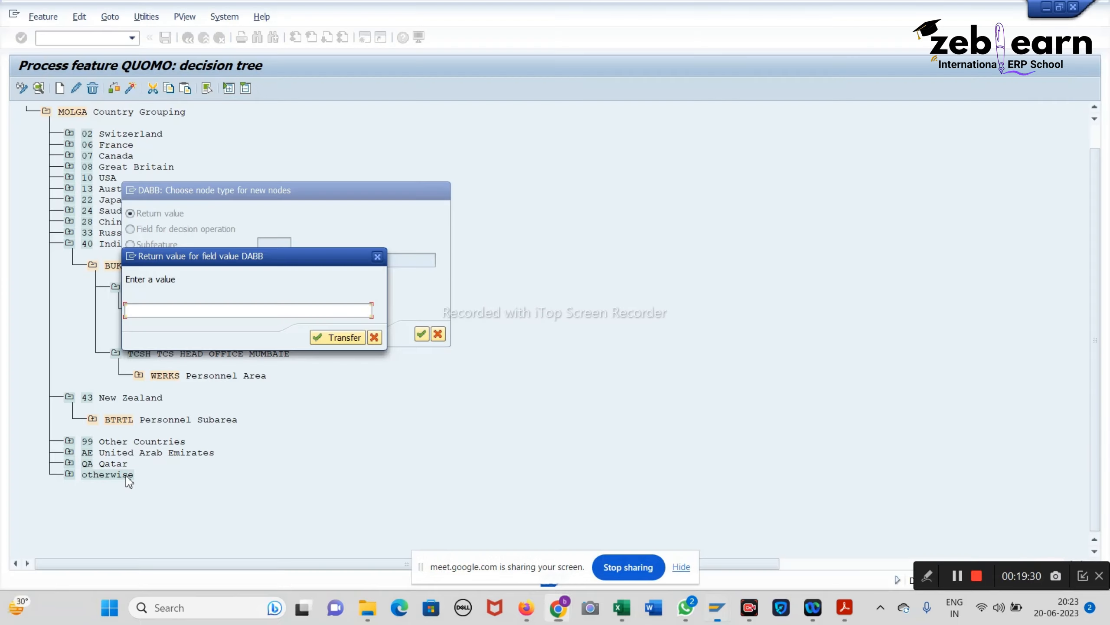
{"action": "left_click", "coordinate": [374, 336]}
{"action": "left_click", "coordinate": [438, 334]}
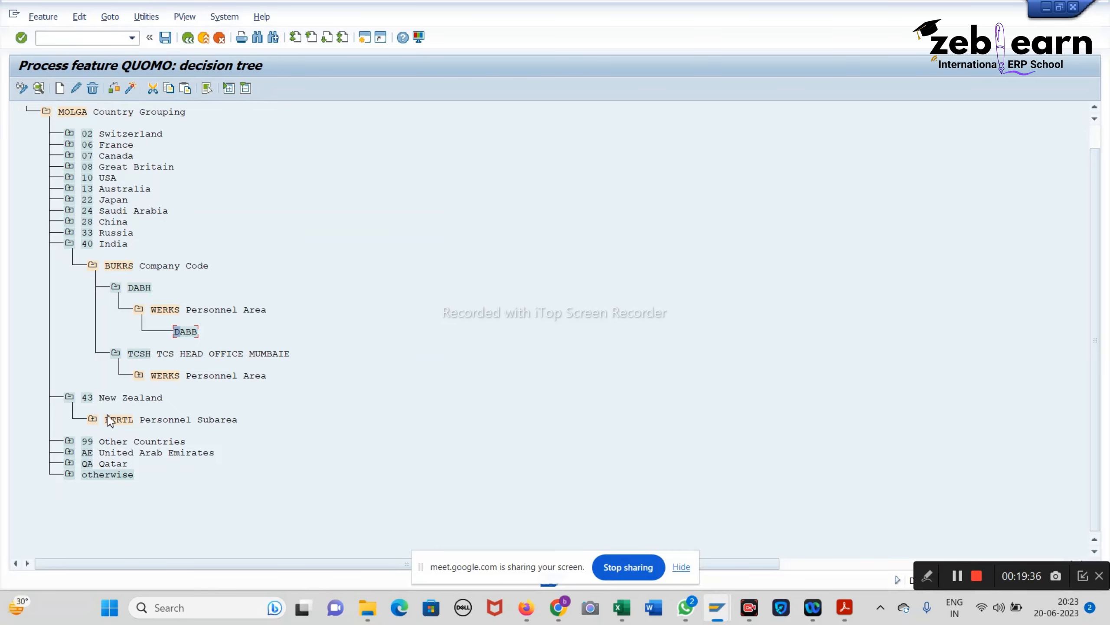
{"action": "mouse_move", "coordinate": [559, 605]}
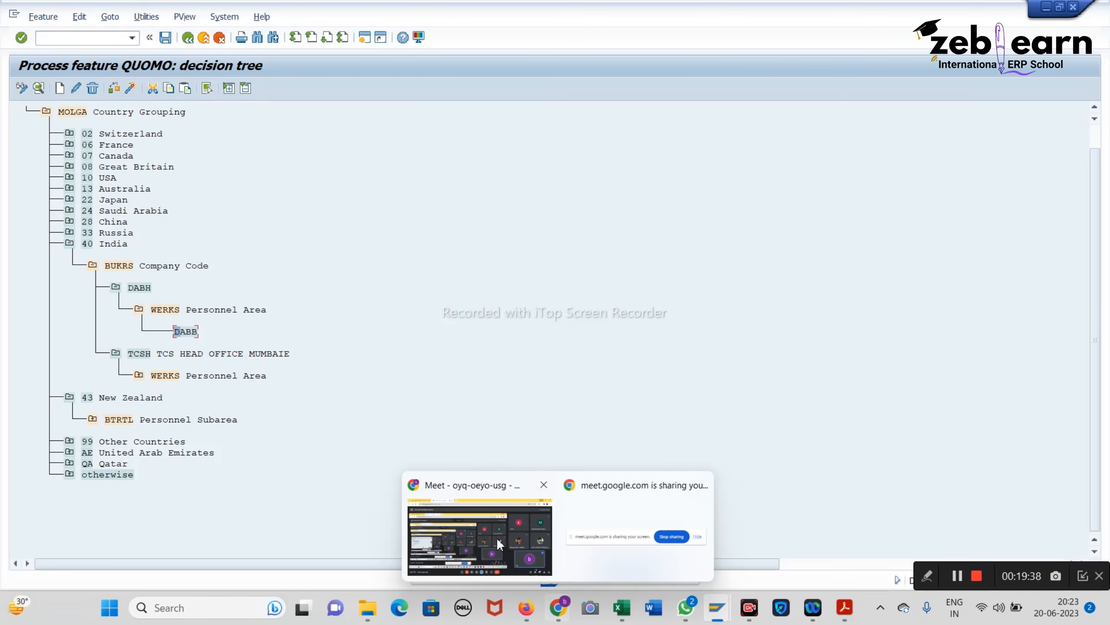
{"action": "left_click", "coordinate": [496, 537]}
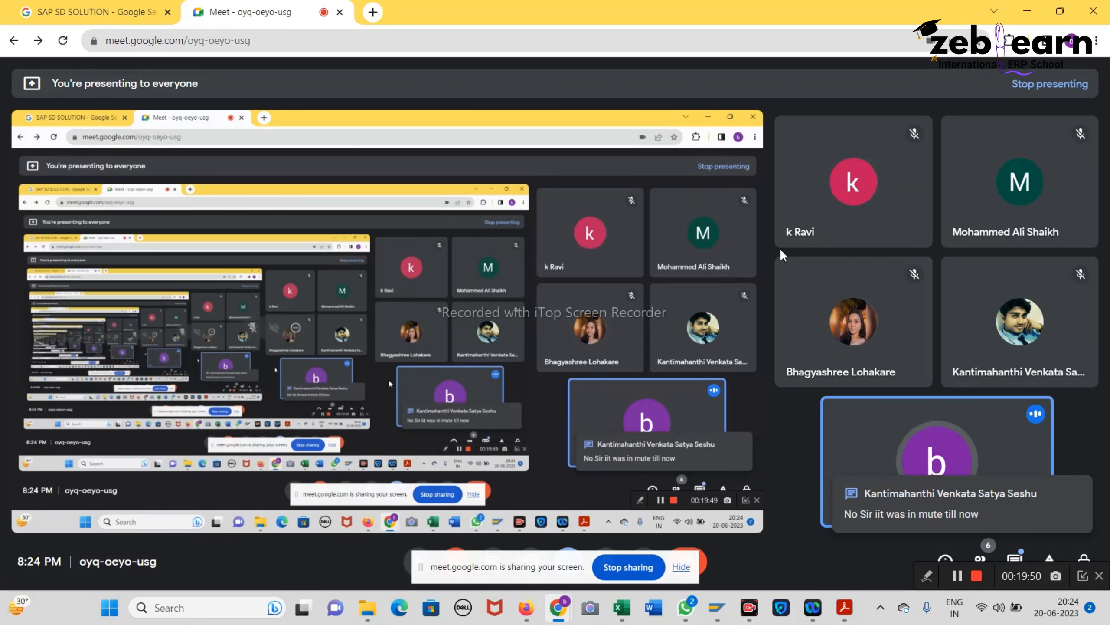
{"action": "left_click", "coordinate": [1033, 12]}
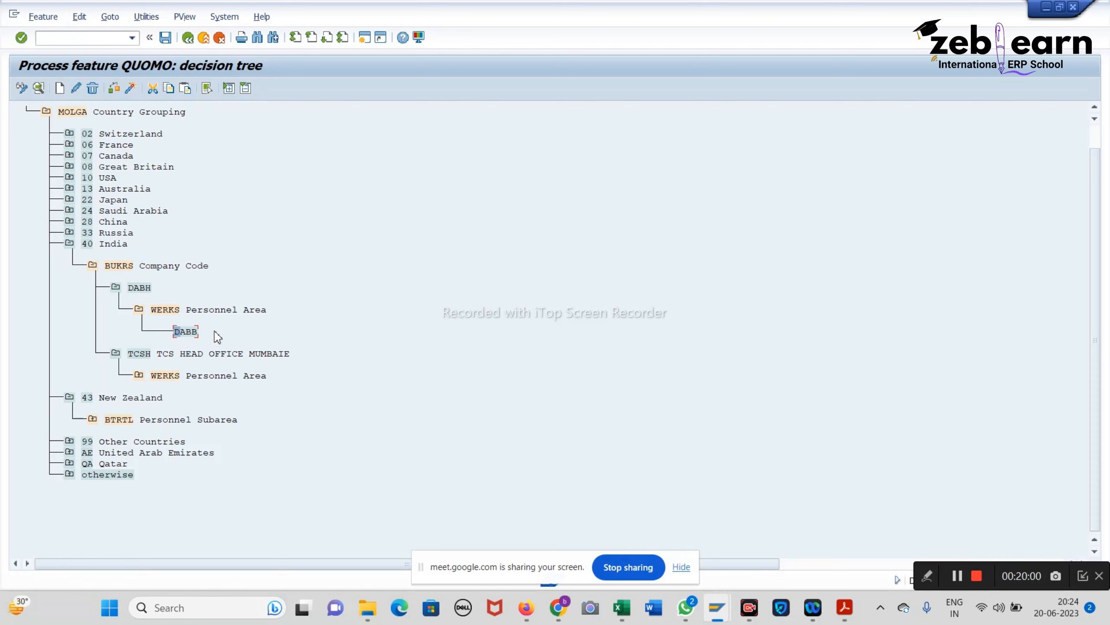
Step: Give DABB return value 01, check the tree for errors, and start activation
{"action": "left_click", "coordinate": [188, 330]}
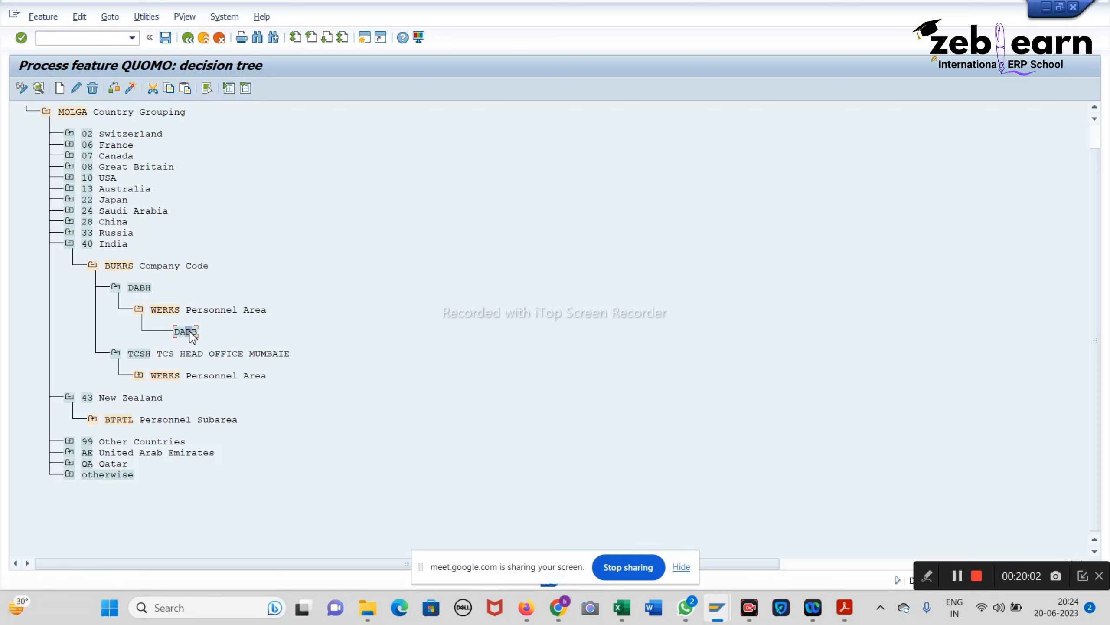
{"action": "left_click", "coordinate": [60, 89]}
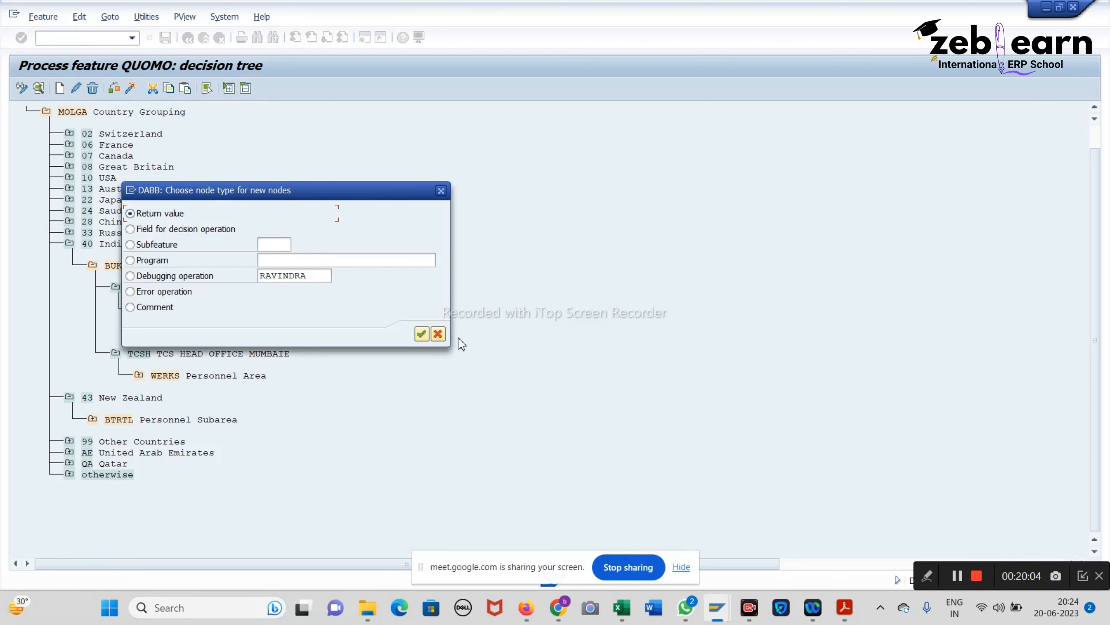
{"action": "left_click", "coordinate": [421, 334]}
{"action": "mouse_move", "coordinate": [634, 615]}
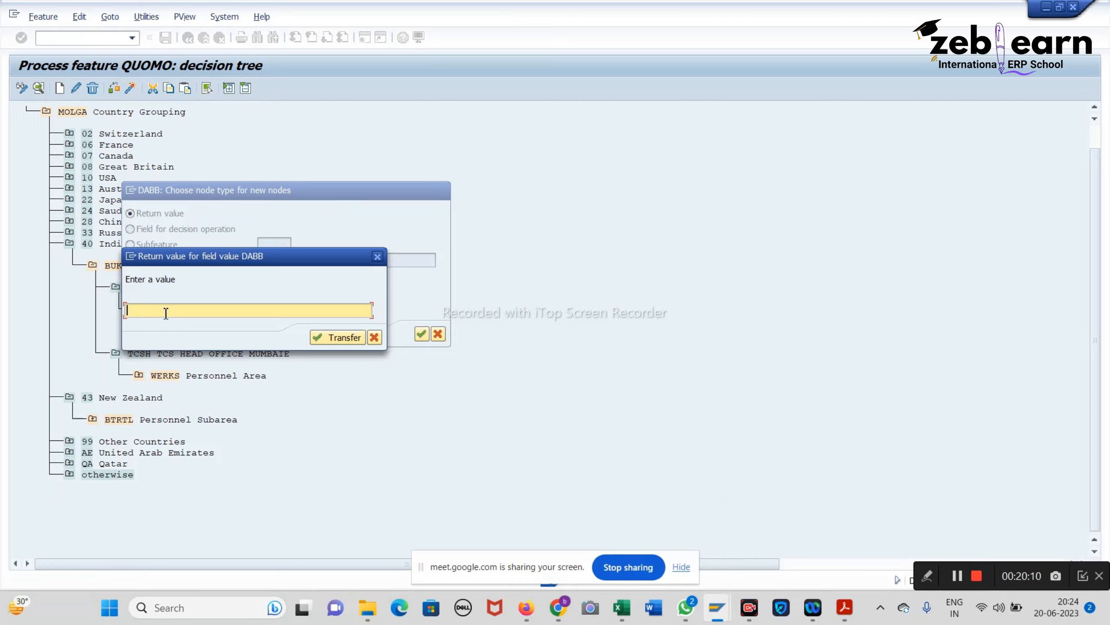
{"action": "type", "text": "01"}
{"action": "key", "text": "Return"}
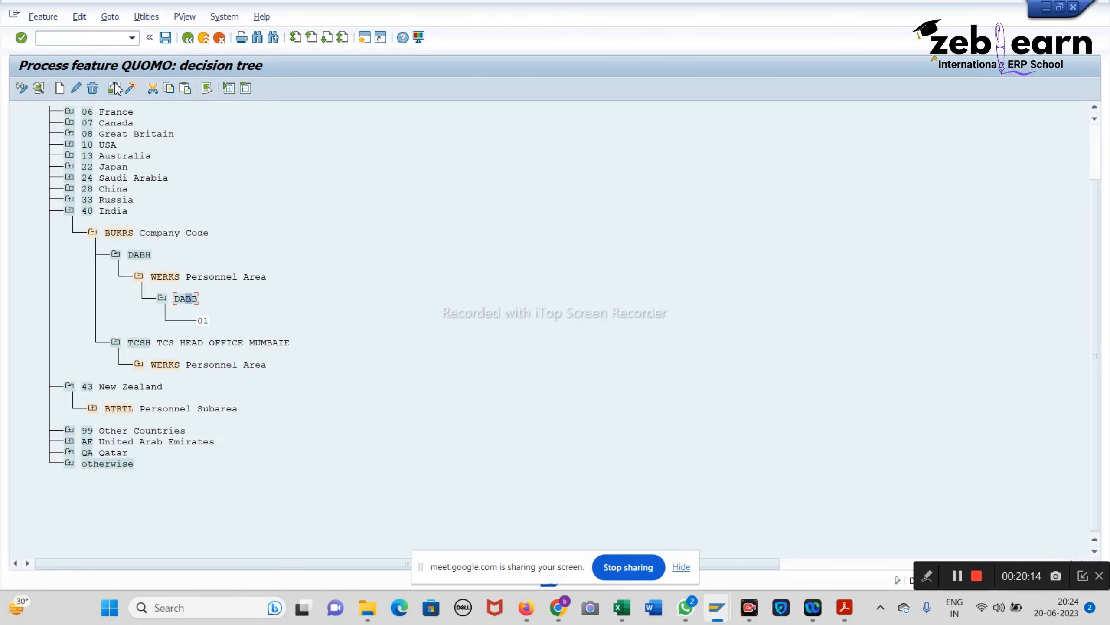
{"action": "left_click", "coordinate": [129, 89]}
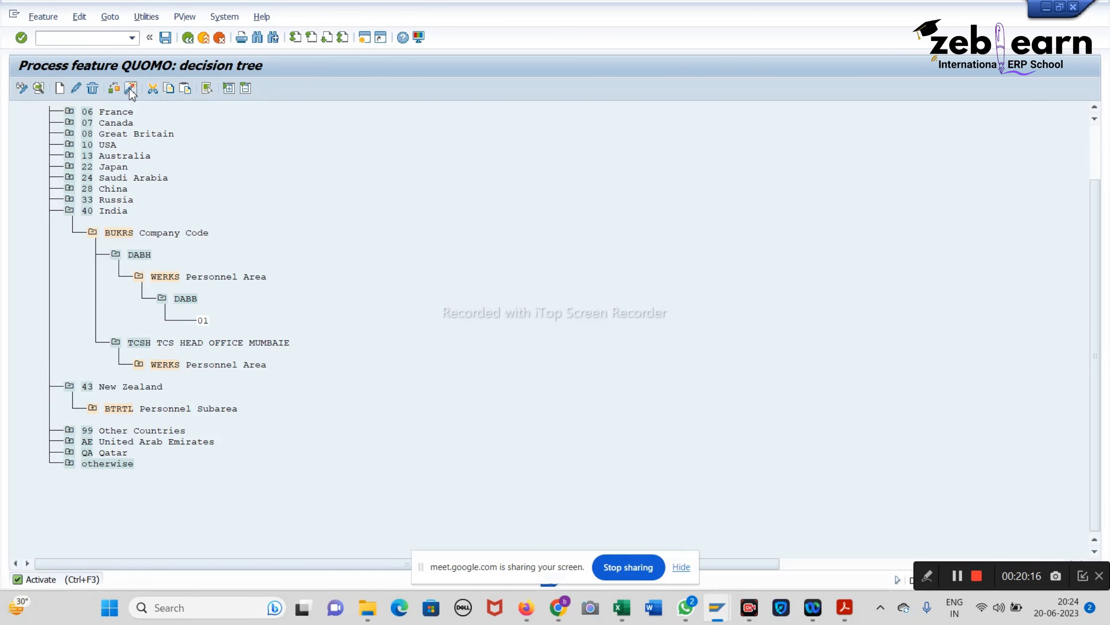
{"action": "left_click", "coordinate": [130, 89]}
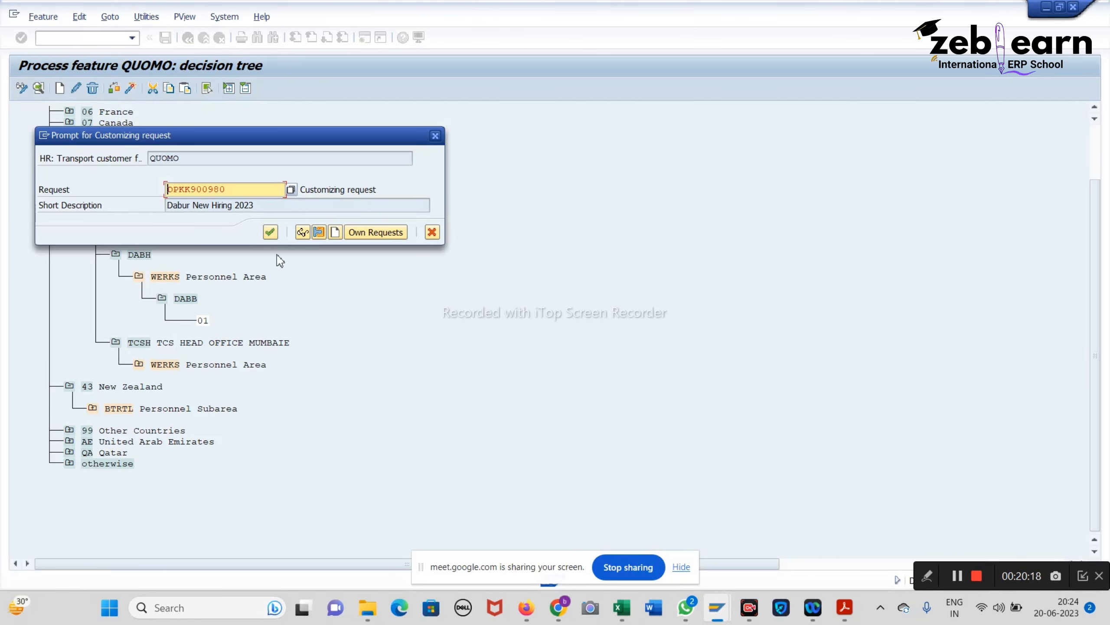
Step: Confirm the customizing request, save the QUOMO tree, and go back to the IMG activity list
{"action": "left_click", "coordinate": [270, 231]}
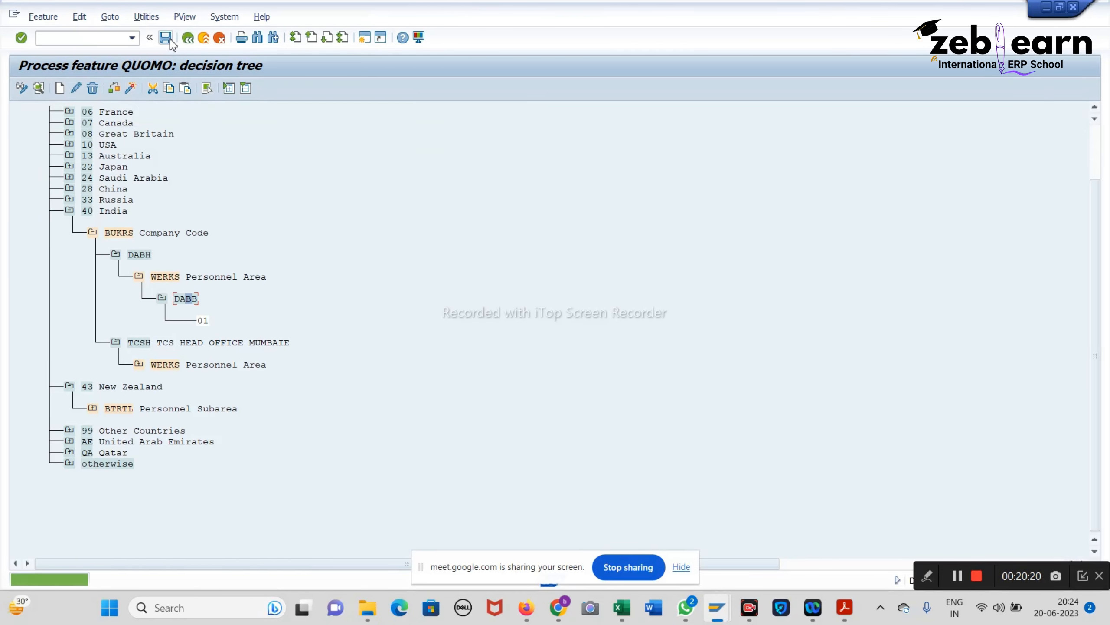
{"action": "left_click", "coordinate": [169, 36]}
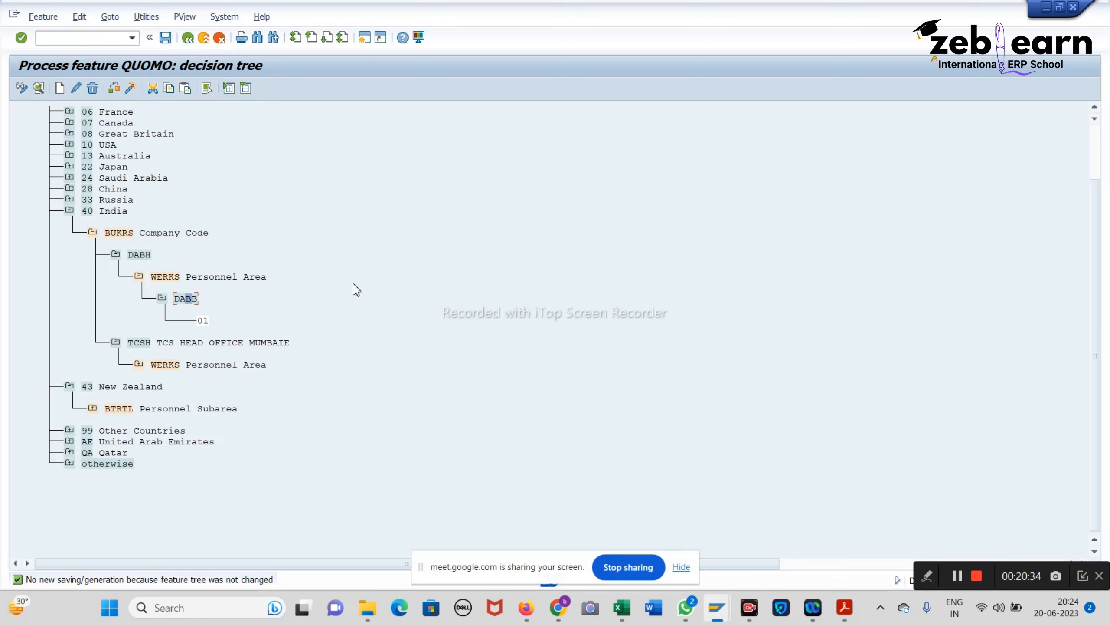
{"action": "left_click", "coordinate": [166, 40]}
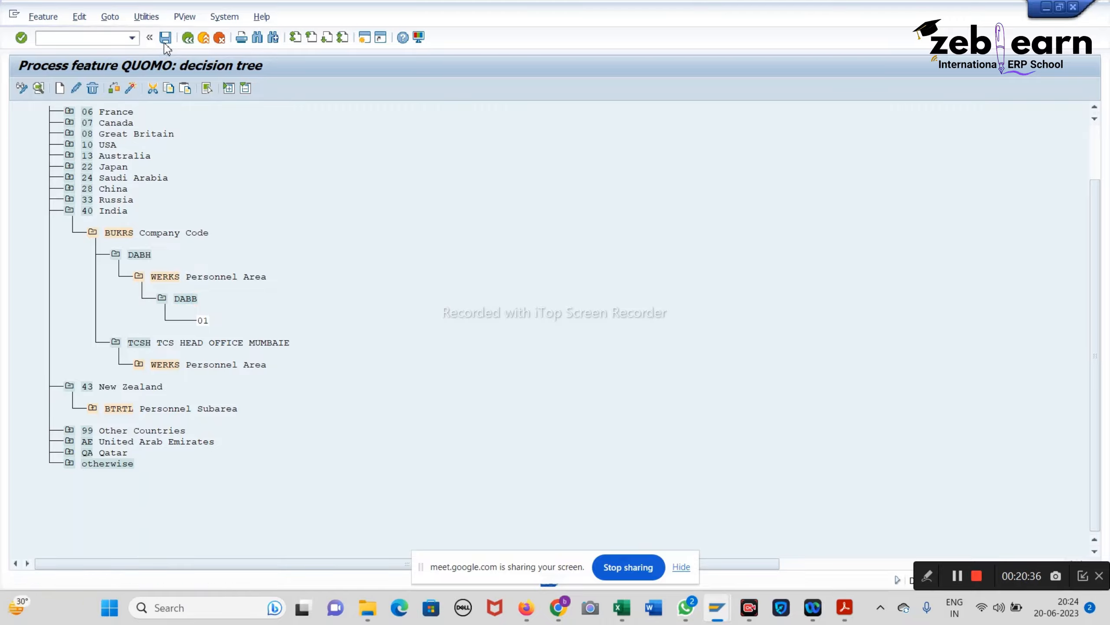
{"action": "left_click", "coordinate": [187, 39]}
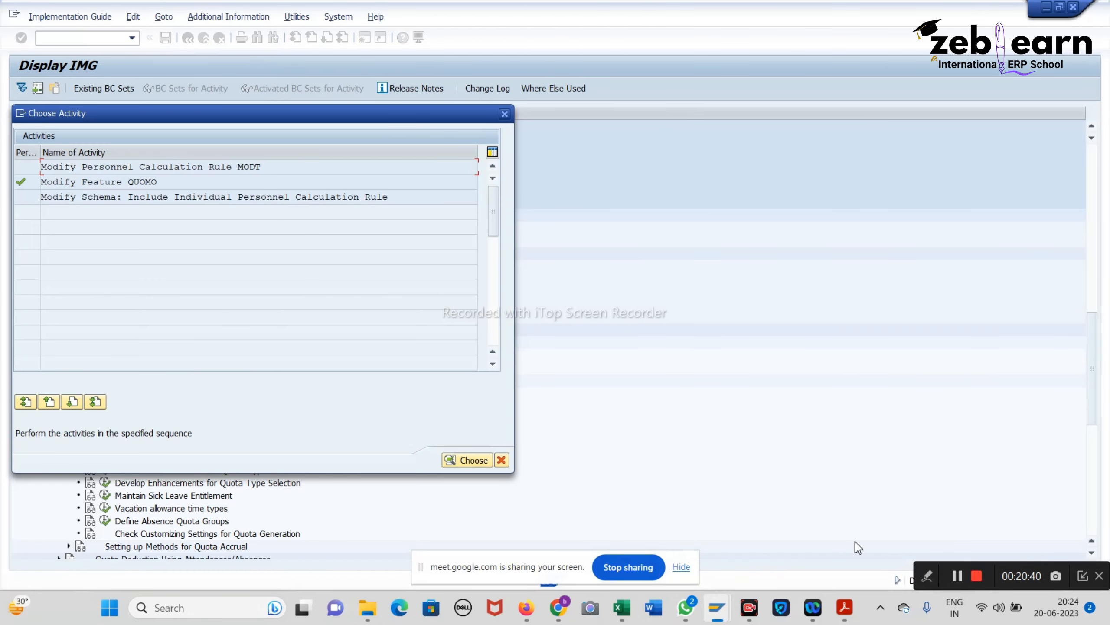
Step: Scroll the SAP HCM notes PDF to page 65's Set Base Entitlement entries
{"action": "left_click", "coordinate": [845, 608]}
{"action": "scroll", "coordinate": [406, 341], "scroll_direction": "down", "scroll_amount": 10}
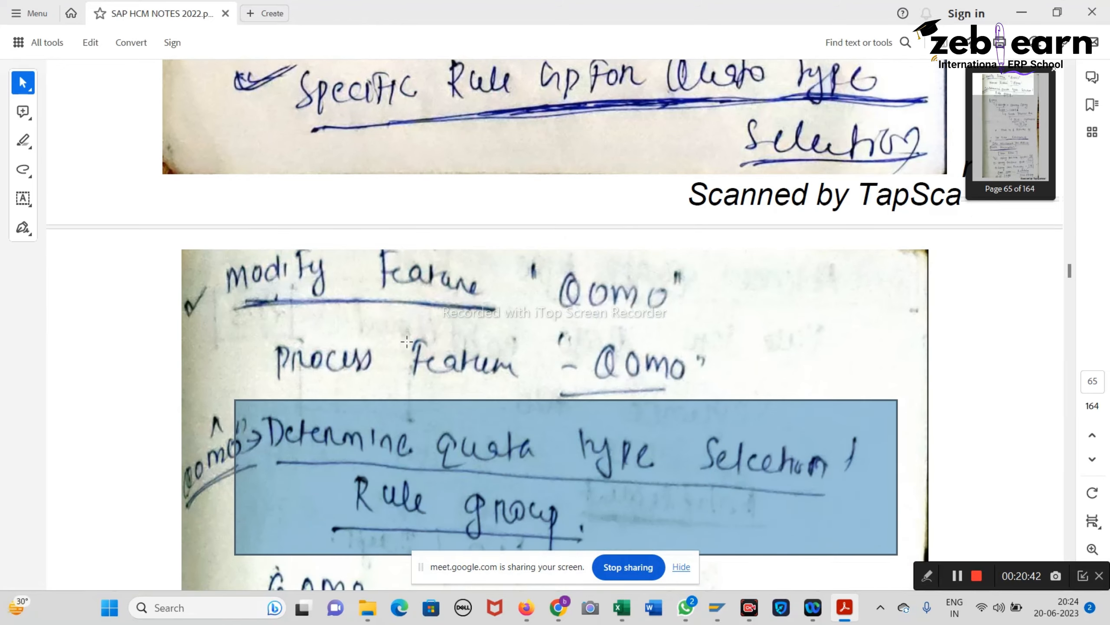
{"action": "scroll", "coordinate": [406, 342], "scroll_direction": "down", "scroll_amount": 10}
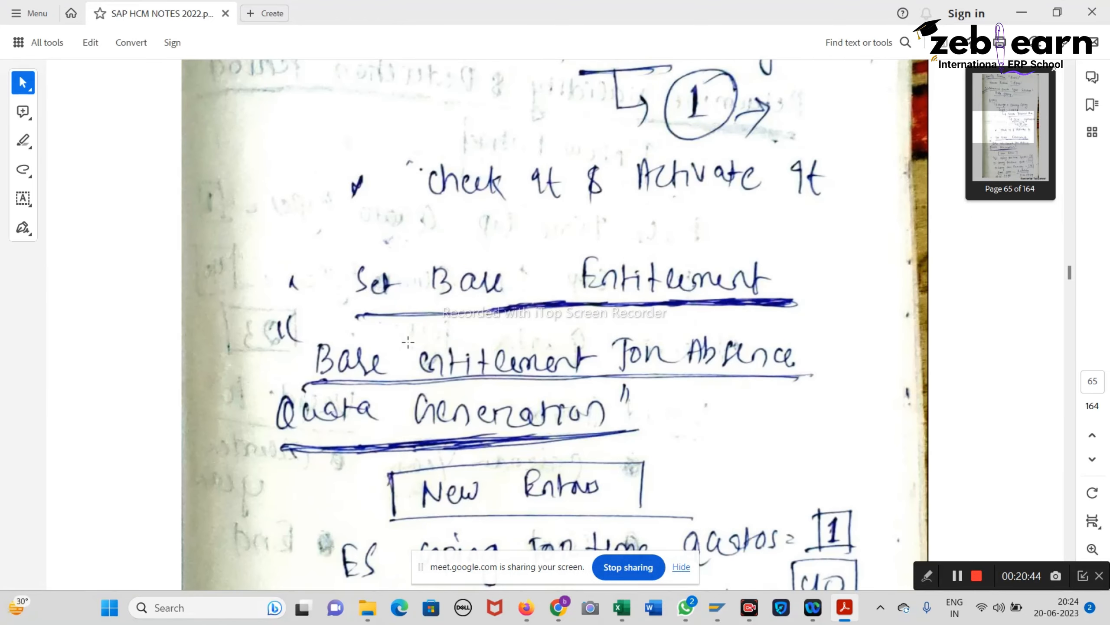
{"action": "scroll", "coordinate": [407, 342], "scroll_direction": "down", "scroll_amount": 3}
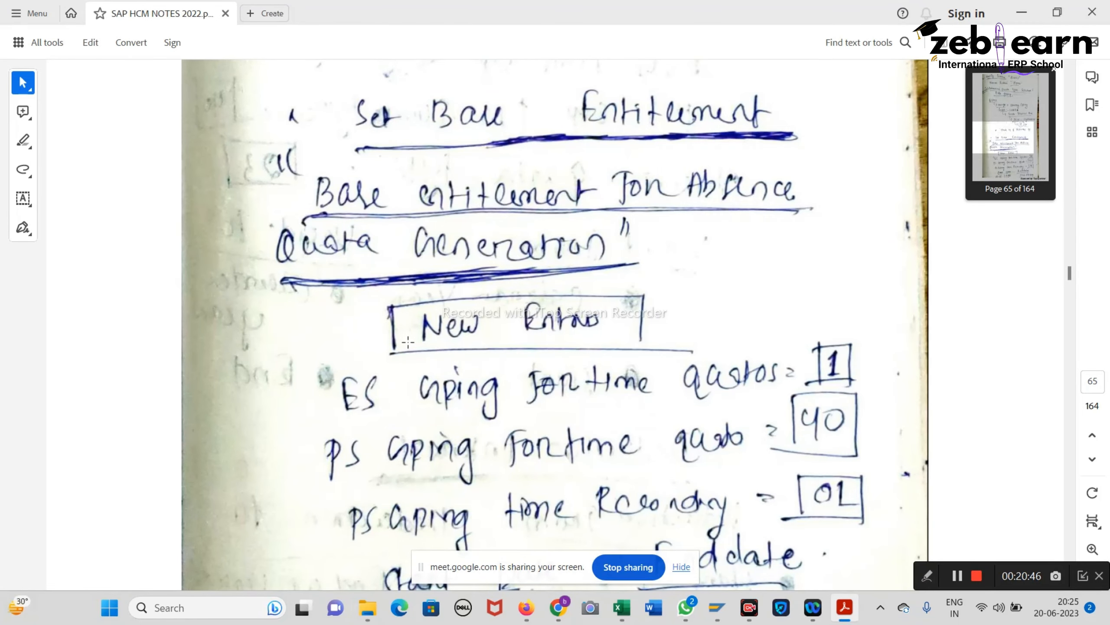
{"action": "scroll", "coordinate": [407, 343], "scroll_direction": "down", "scroll_amount": 8}
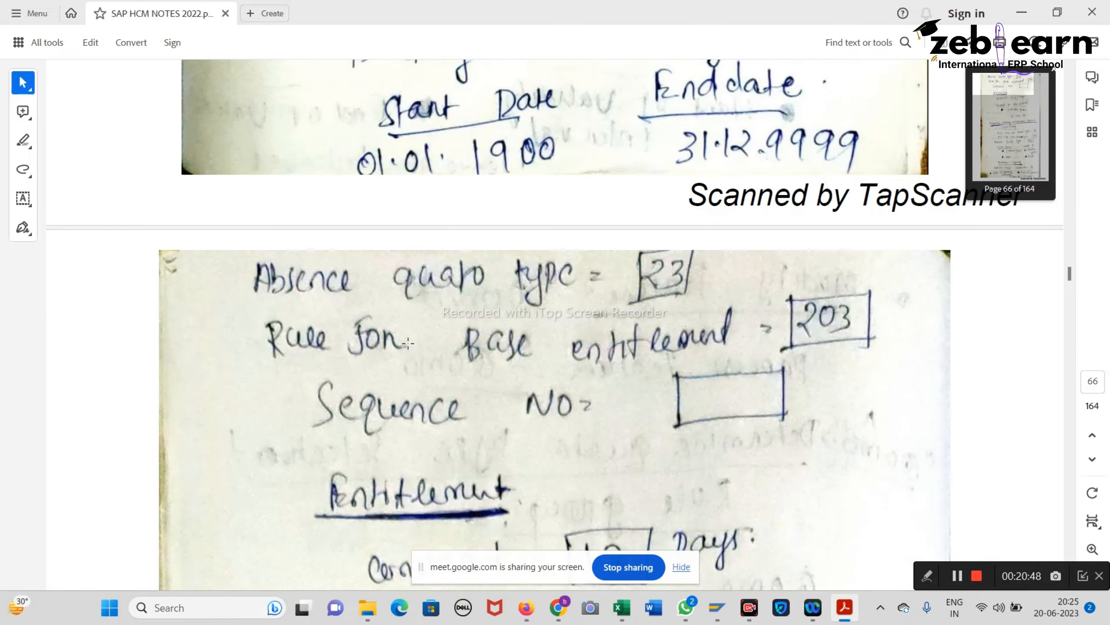
{"action": "scroll", "coordinate": [407, 344], "scroll_direction": "down", "scroll_amount": 6}
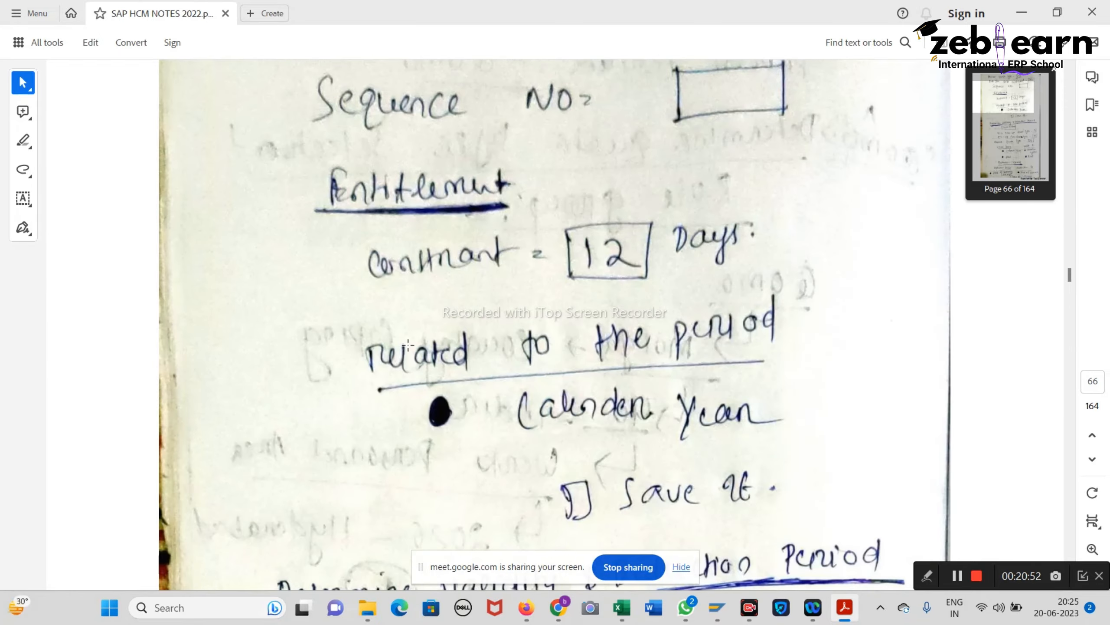
{"action": "scroll", "coordinate": [408, 345], "scroll_direction": "up", "scroll_amount": 4}
{"action": "scroll", "coordinate": [408, 346], "scroll_direction": "up", "scroll_amount": 4}
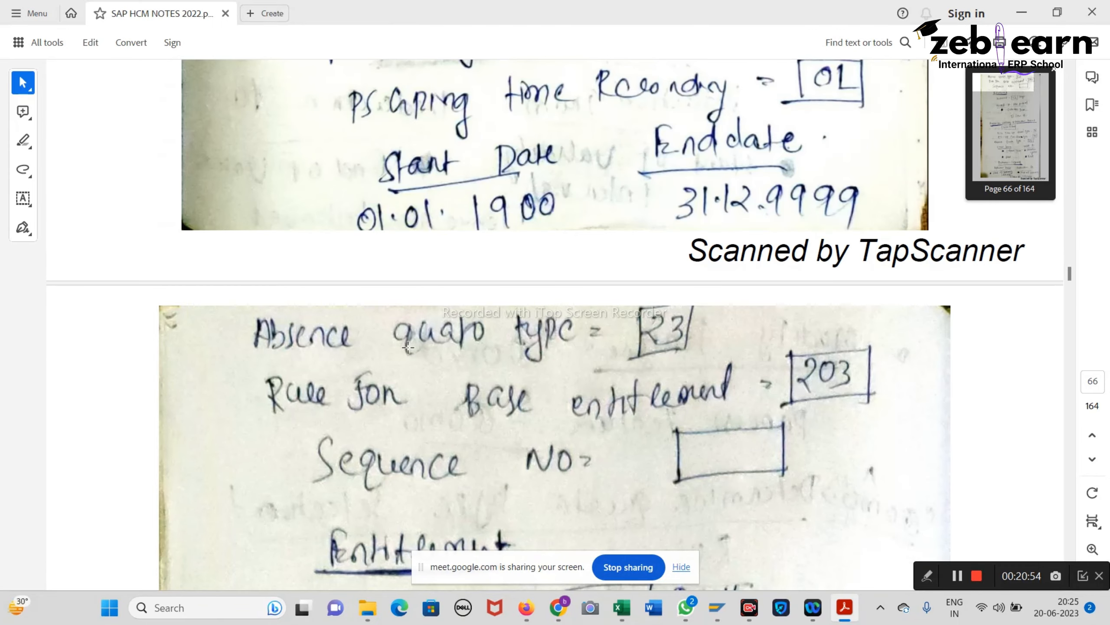
{"action": "scroll", "coordinate": [407, 347], "scroll_direction": "up", "scroll_amount": 6}
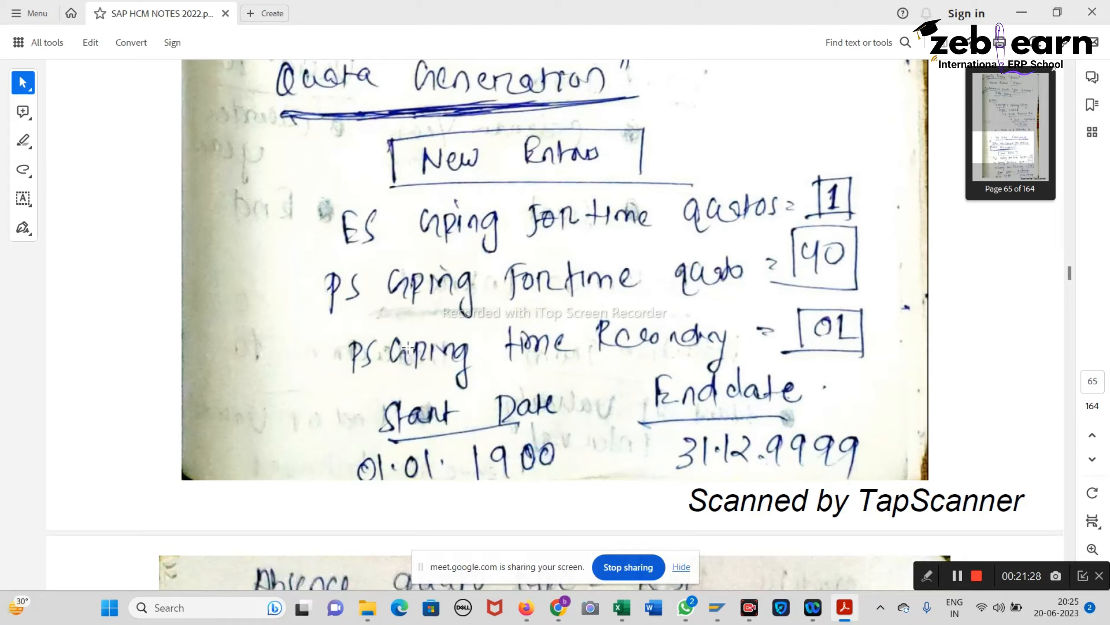
Step: Mark the ES grouping 1 and PS grouping 40 values in the Set Base Entitlement notes
{"action": "scroll", "coordinate": [572, 231], "scroll_direction": "up", "scroll_amount": 7}
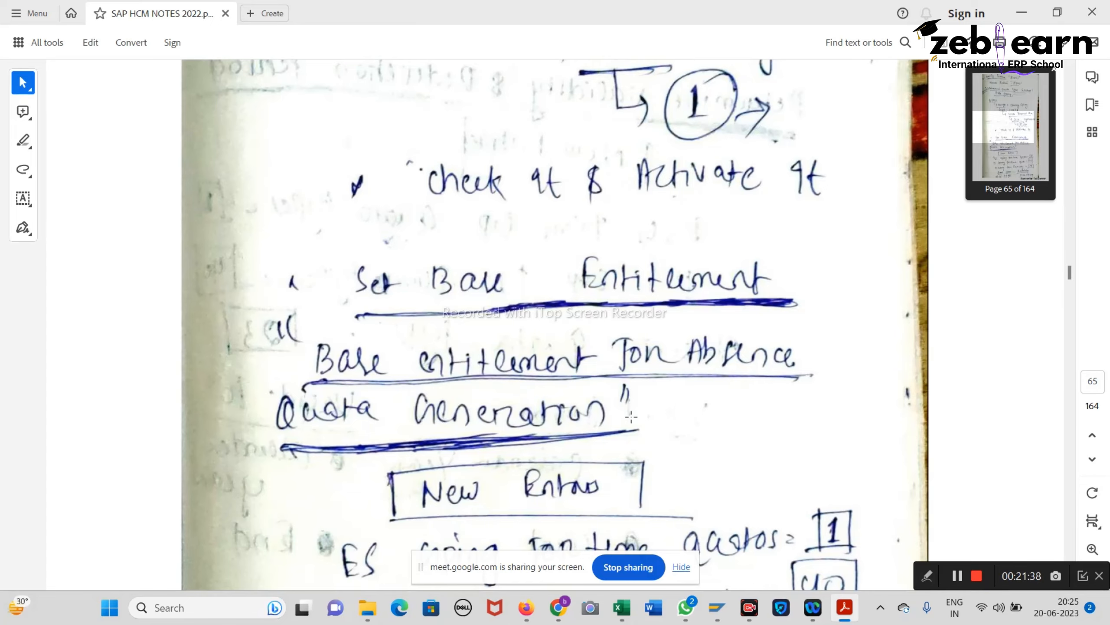
{"action": "scroll", "coordinate": [620, 462], "scroll_direction": "down", "scroll_amount": 3}
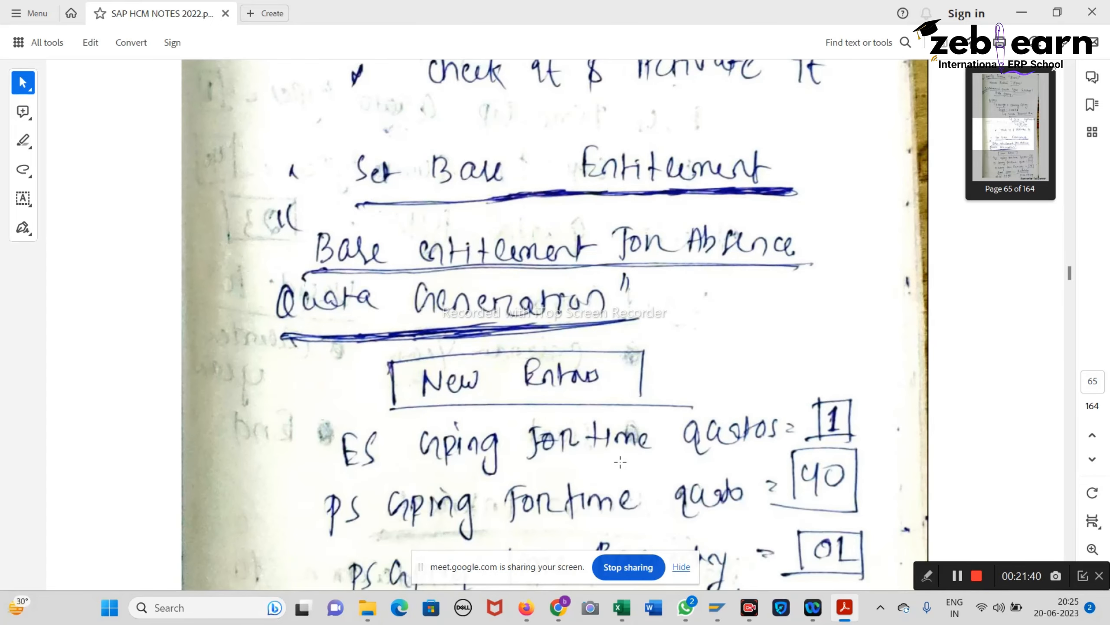
{"action": "left_click_drag", "start_coordinate": [802, 393], "coordinate": [860, 441]}
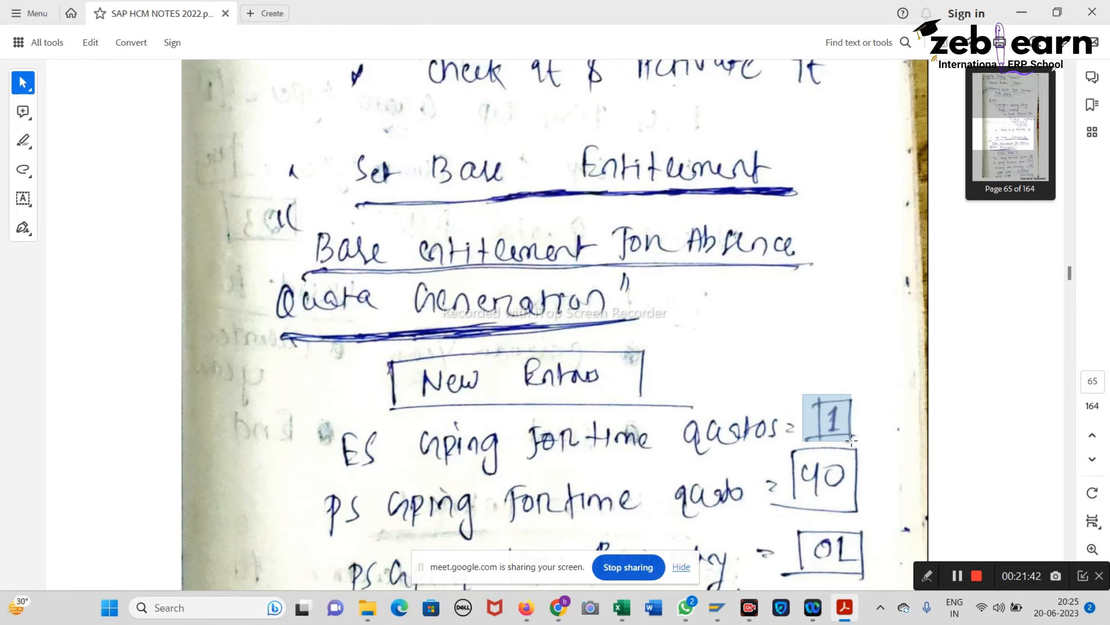
{"action": "left_click_drag", "start_coordinate": [784, 449], "coordinate": [878, 496]}
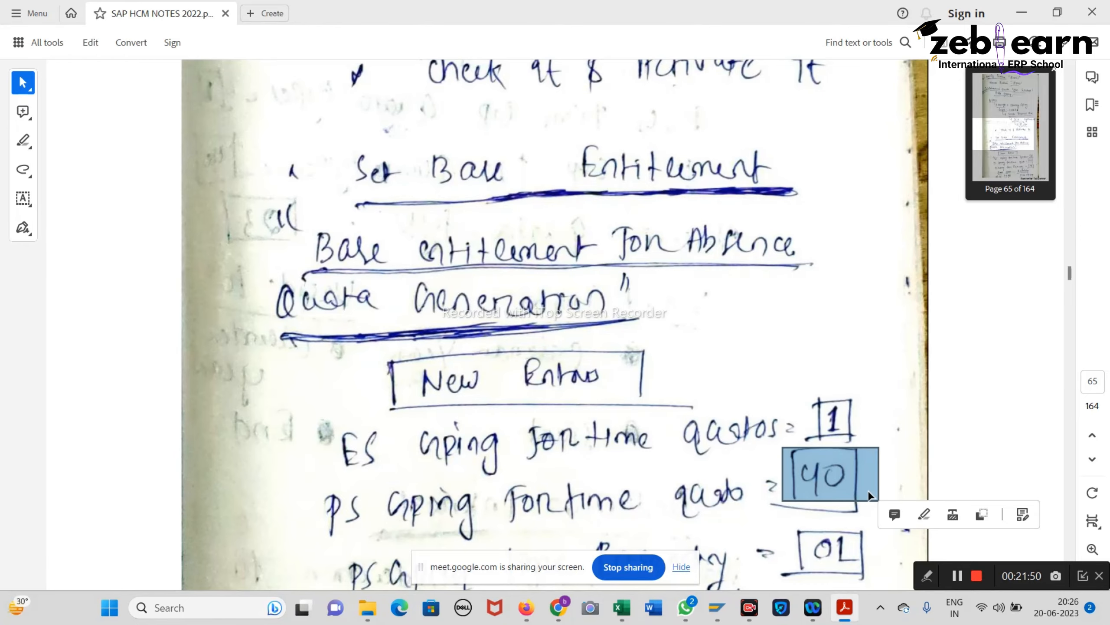
Step: Scroll the notes down to page 66's absence quota type 23 and rule 203
{"action": "scroll", "coordinate": [866, 486], "scroll_direction": "down", "scroll_amount": 2}
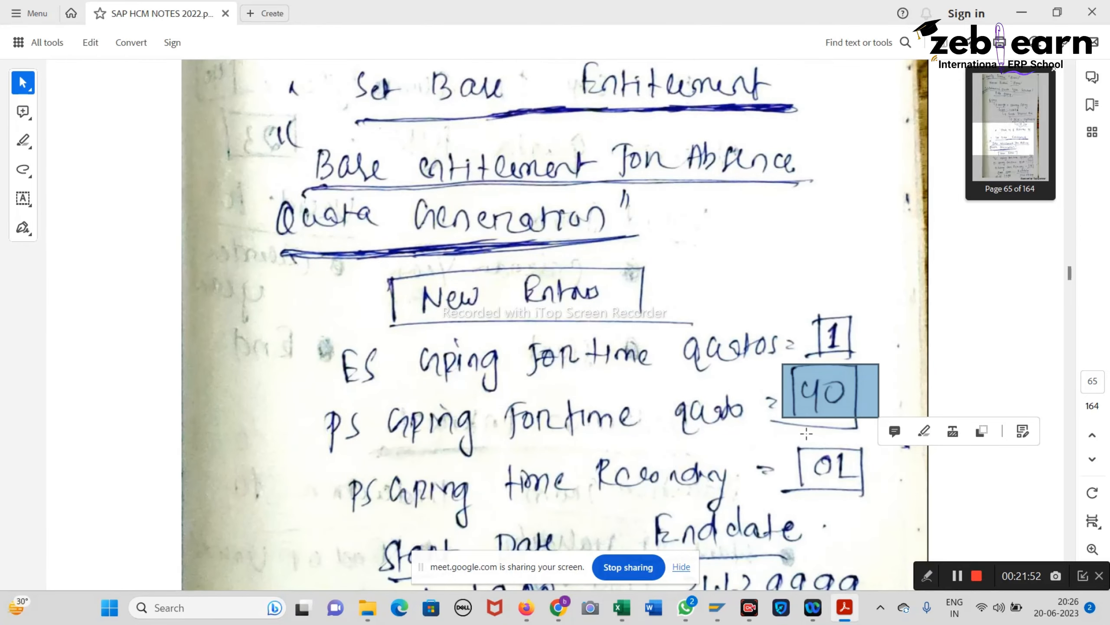
{"action": "scroll", "coordinate": [807, 433], "scroll_direction": "down", "scroll_amount": 6}
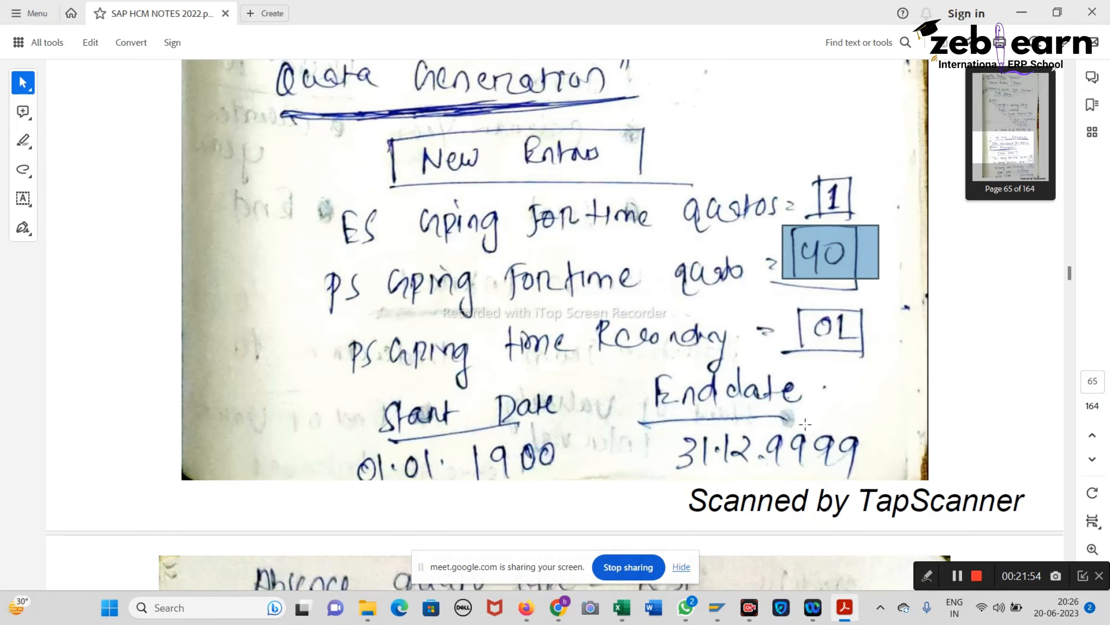
{"action": "scroll", "coordinate": [805, 417], "scroll_direction": "down", "scroll_amount": 3}
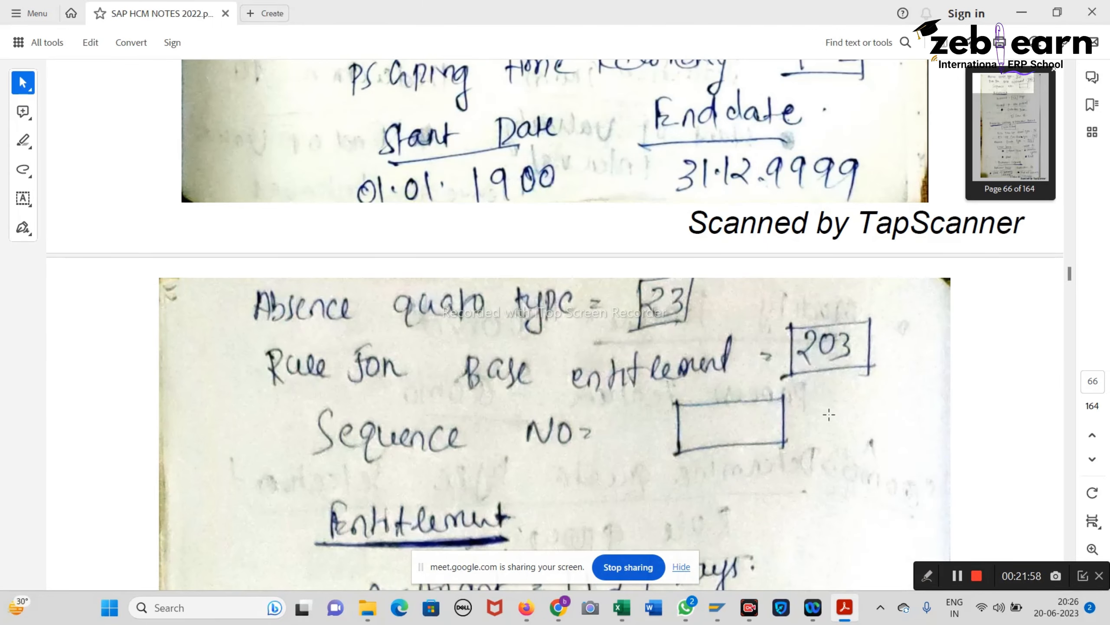
Step: Read page 66's 12 Days and Calendar Year notes, then scroll back to page 65
{"action": "scroll", "coordinate": [848, 411], "scroll_direction": "down", "scroll_amount": 2}
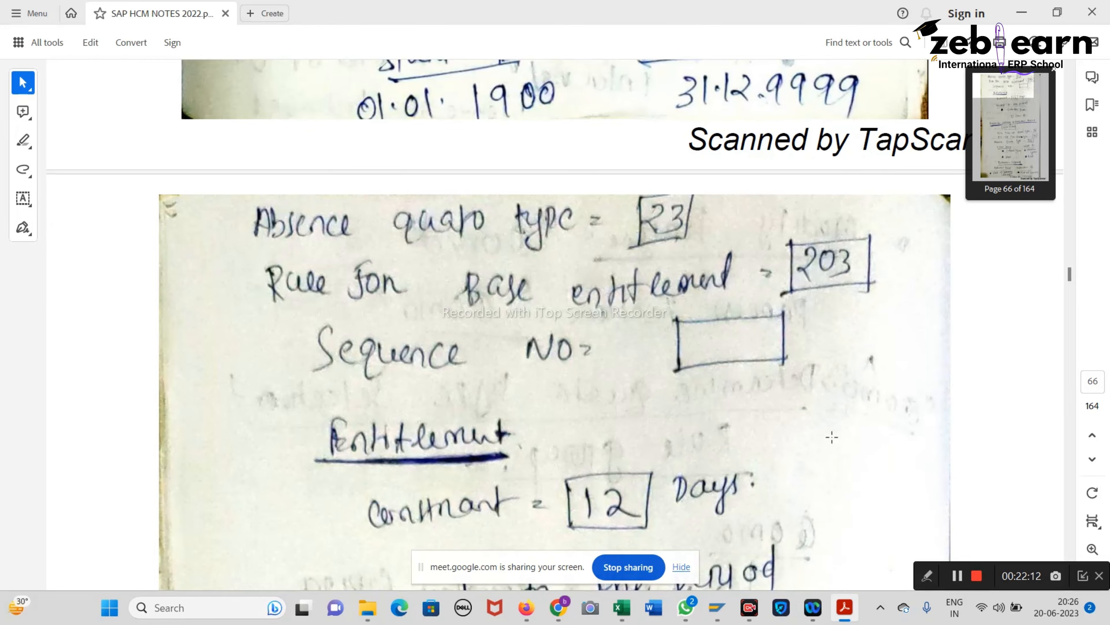
{"action": "scroll", "coordinate": [832, 437], "scroll_direction": "down", "scroll_amount": 3}
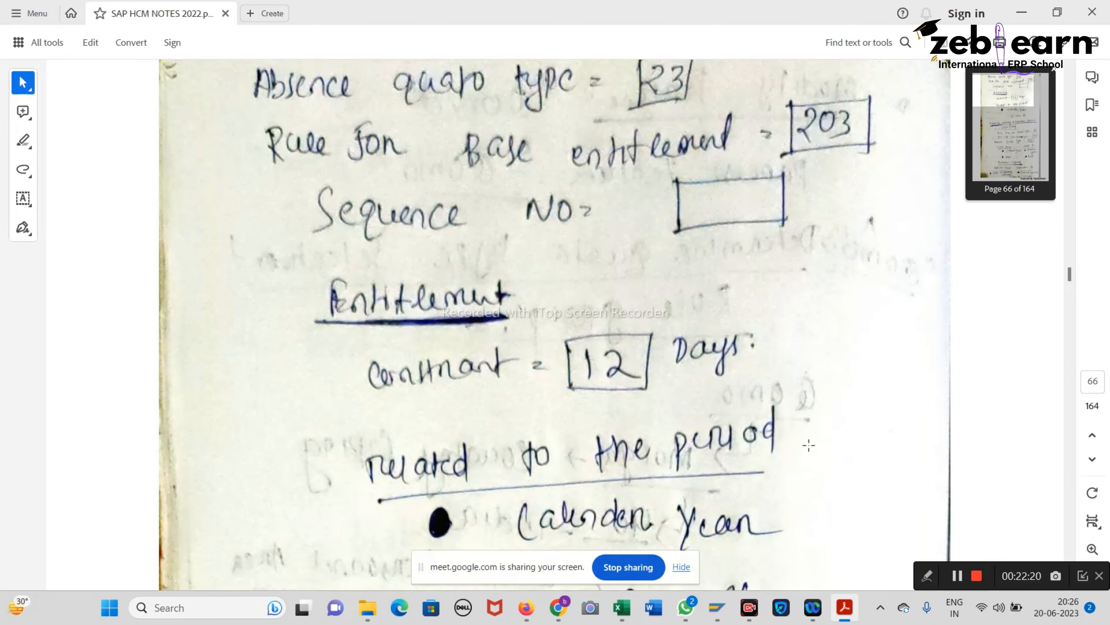
{"action": "scroll", "coordinate": [801, 449], "scroll_direction": "down", "scroll_amount": 4}
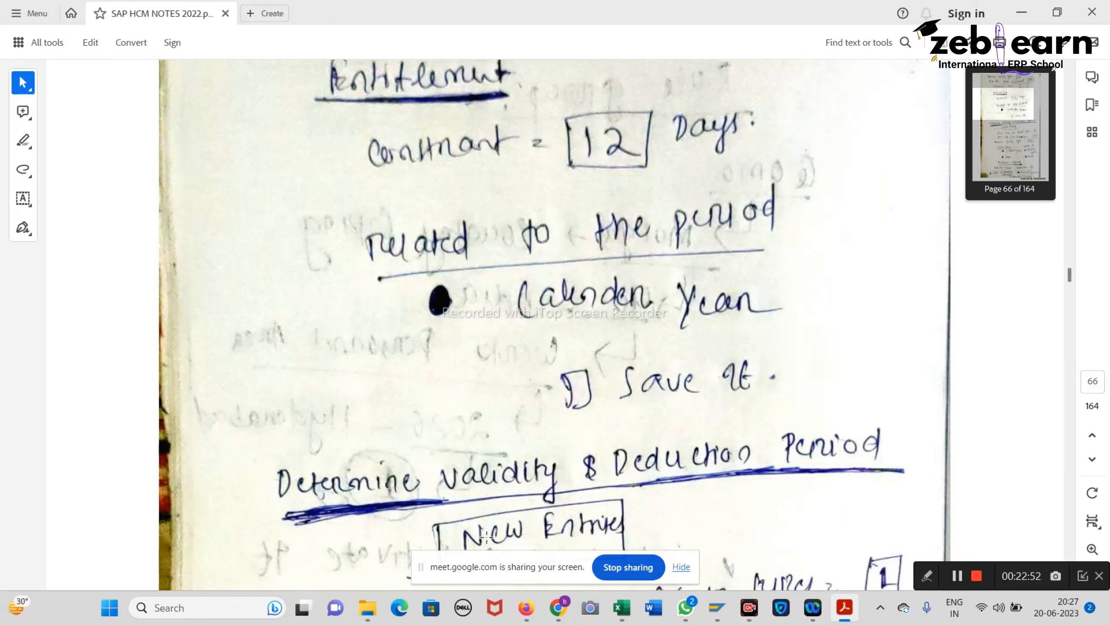
{"action": "scroll", "coordinate": [448, 488], "scroll_direction": "up", "scroll_amount": 10}
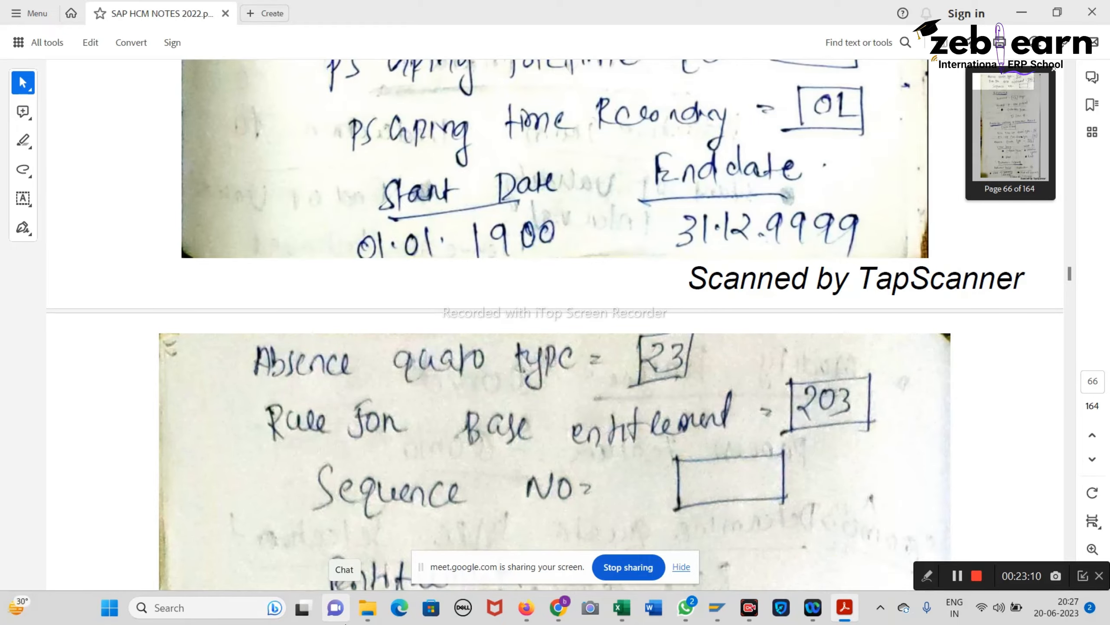
{"action": "scroll", "coordinate": [521, 444], "scroll_direction": "up", "scroll_amount": 12}
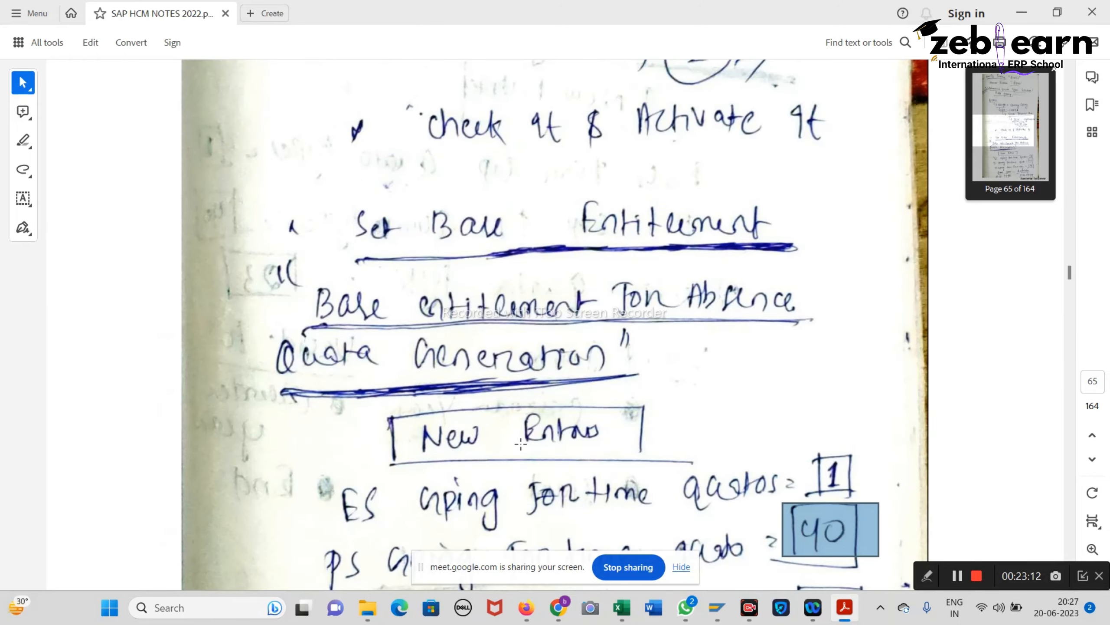
{"action": "scroll", "coordinate": [520, 444], "scroll_direction": "up", "scroll_amount": 3}
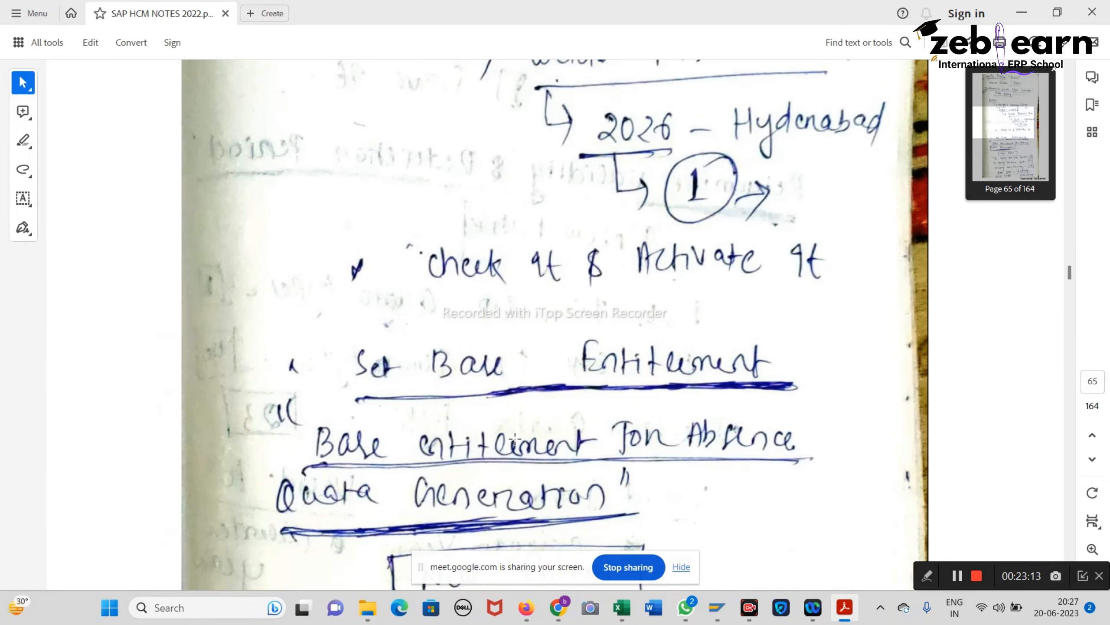
Step: Open Base Entitlement for Absence Quota Generation under Set Base Entitlements
{"action": "mouse_move", "coordinate": [717, 608]}
{"action": "left_click", "coordinate": [745, 569]}
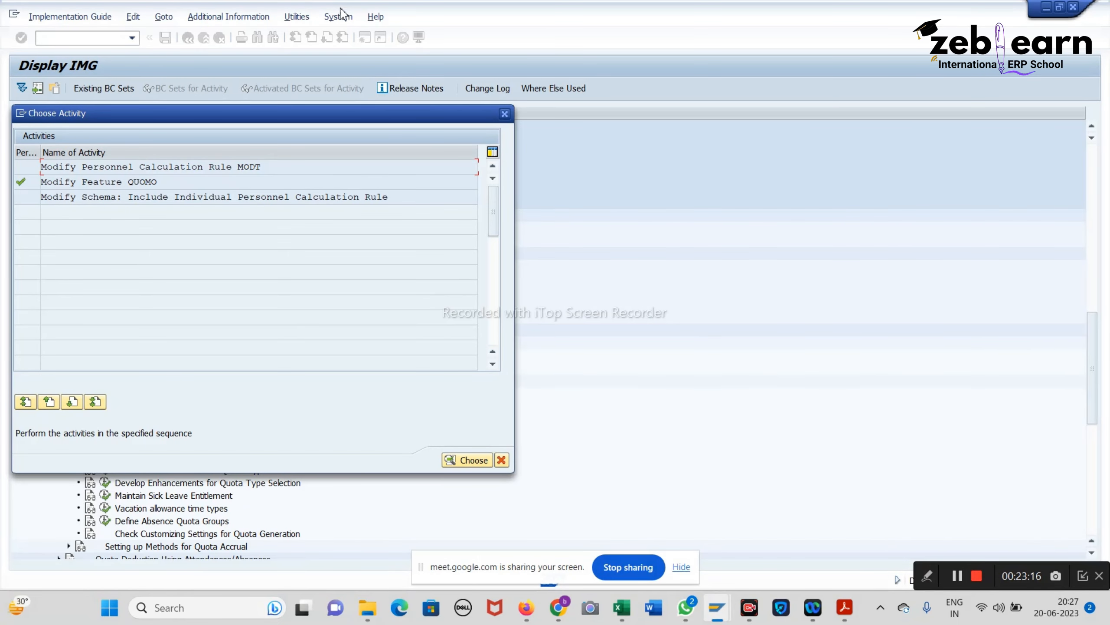
{"action": "left_click", "coordinate": [505, 114]}
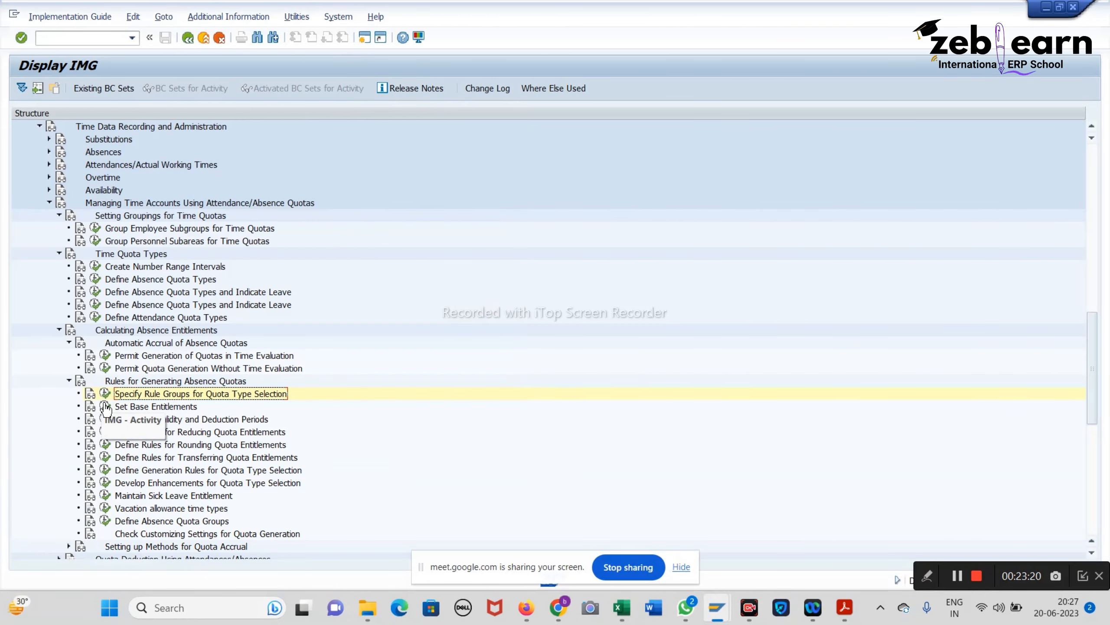
{"action": "left_click", "coordinate": [107, 408]}
{"action": "left_click", "coordinate": [845, 608]}
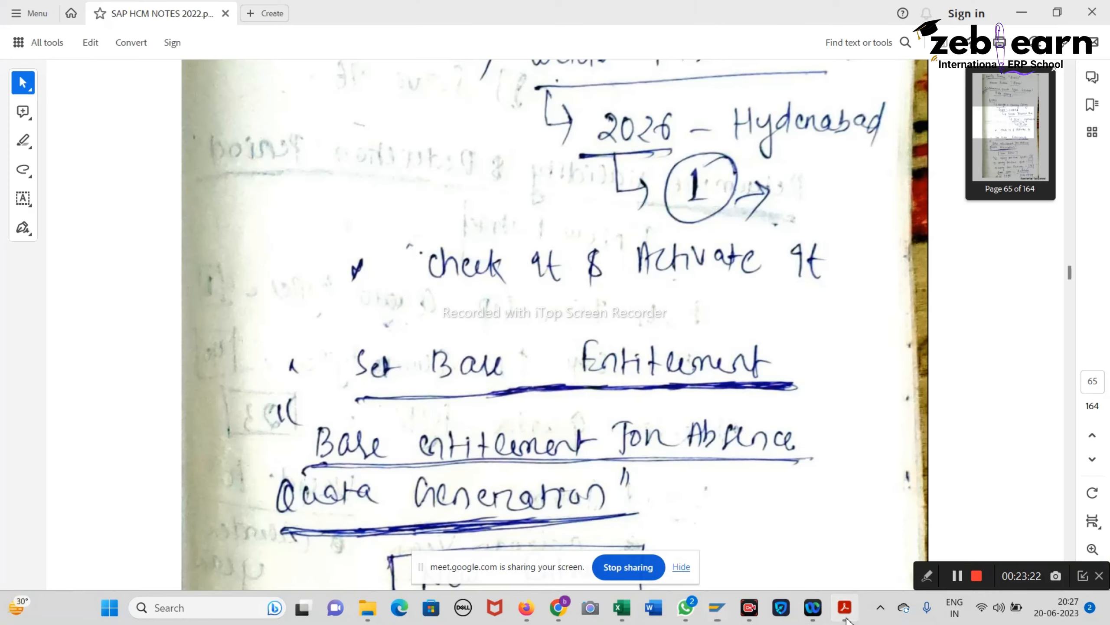
{"action": "left_click", "coordinate": [845, 612]}
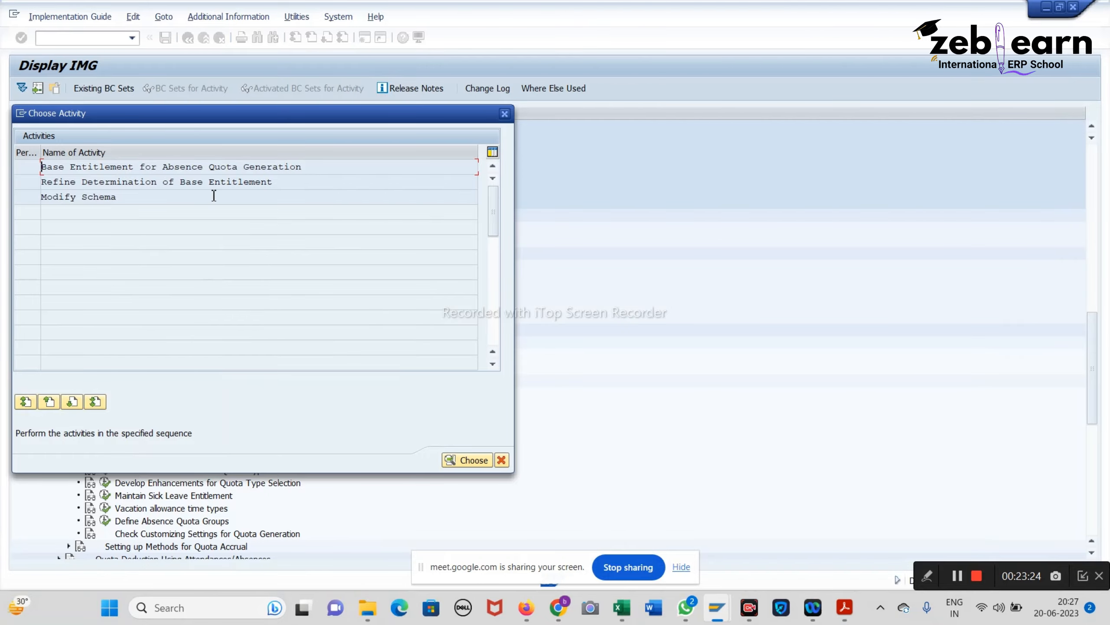
{"action": "double_click", "coordinate": [202, 167]}
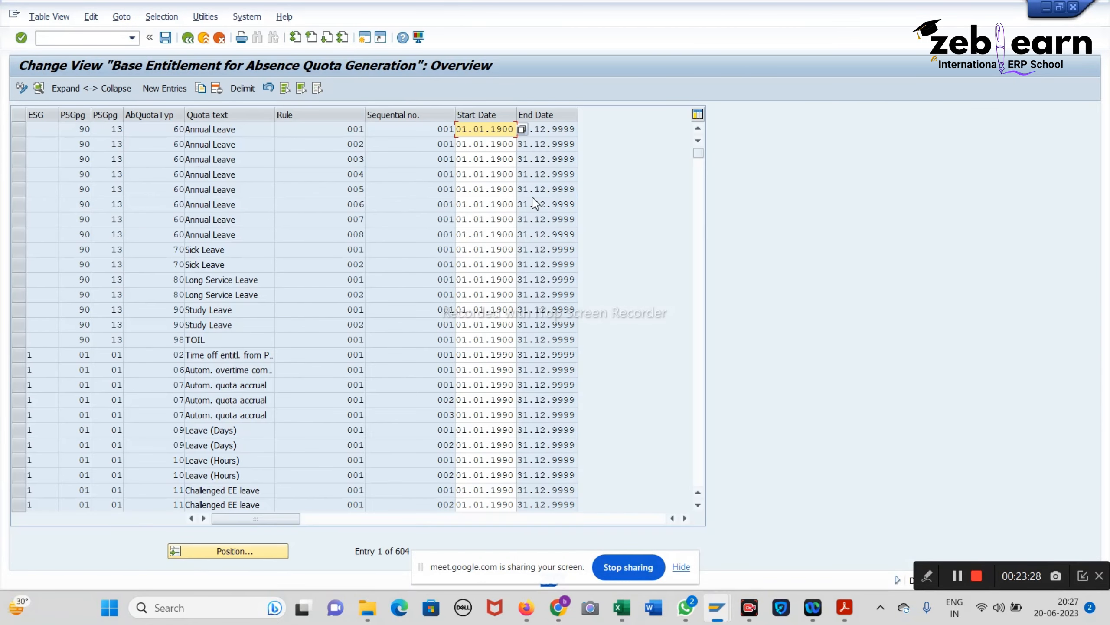
Step: Add a new entry with groupings 2, 40 and 01, valid 01.01.1900–31.12.9999
{"action": "left_click", "coordinate": [163, 89]}
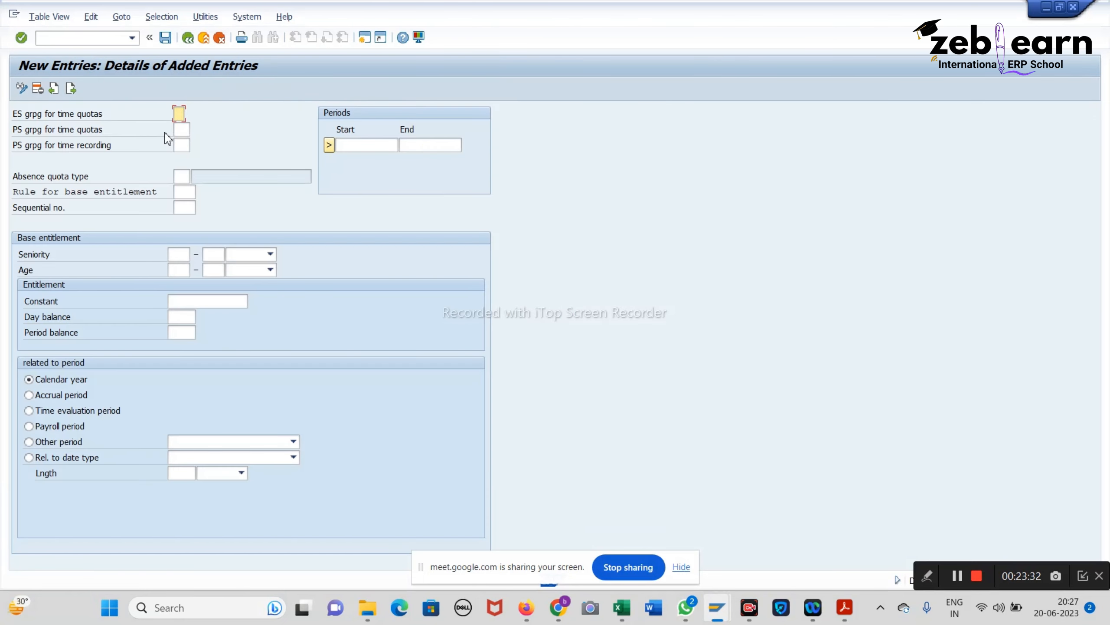
{"action": "type", "text": "2"}
{"action": "left_click", "coordinate": [188, 130]}
{"action": "type", "text": "40"}
{"action": "left_click", "coordinate": [179, 146]}
{"action": "type", "text": "01"}
{"action": "left_click", "coordinate": [359, 147]}
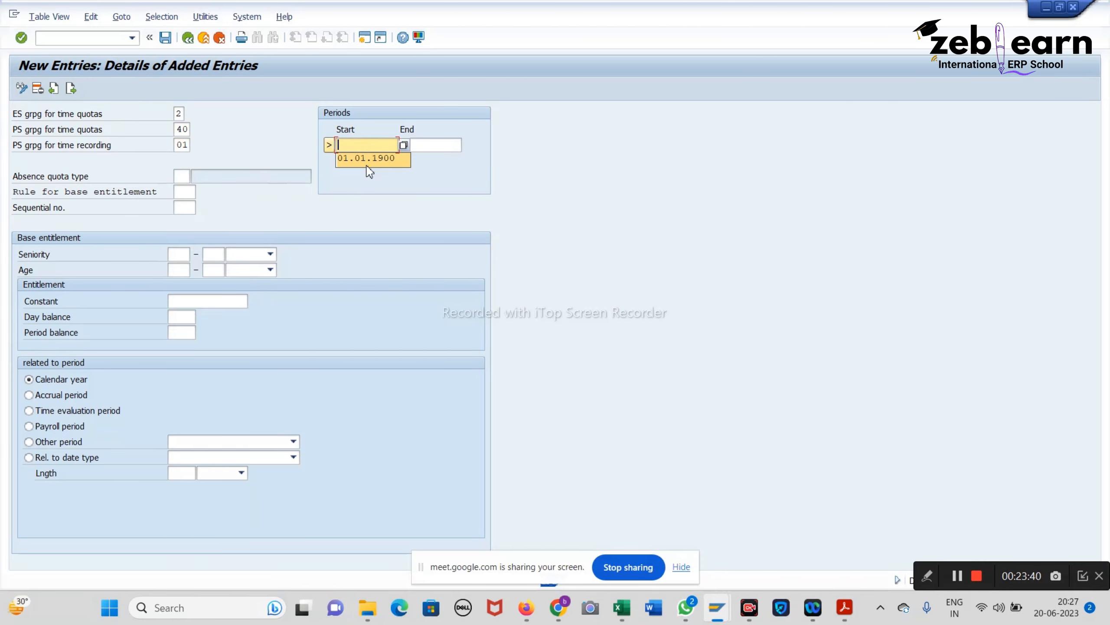
{"action": "left_click", "coordinate": [367, 160]}
{"action": "left_click", "coordinate": [424, 145]}
{"action": "left_click", "coordinate": [439, 160]}
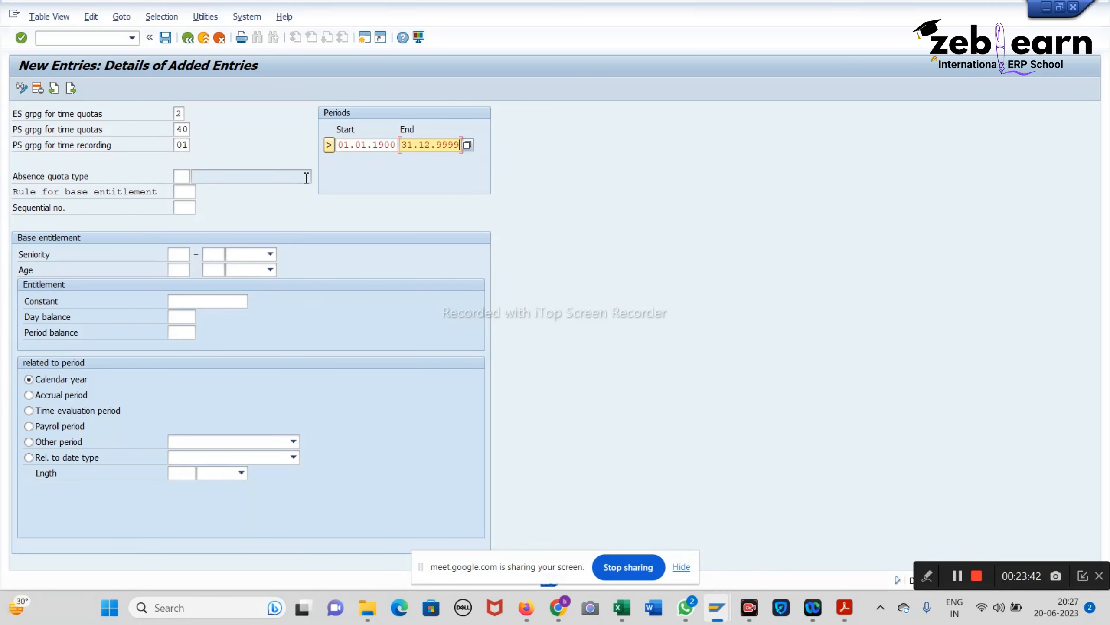
{"action": "left_click", "coordinate": [181, 177]}
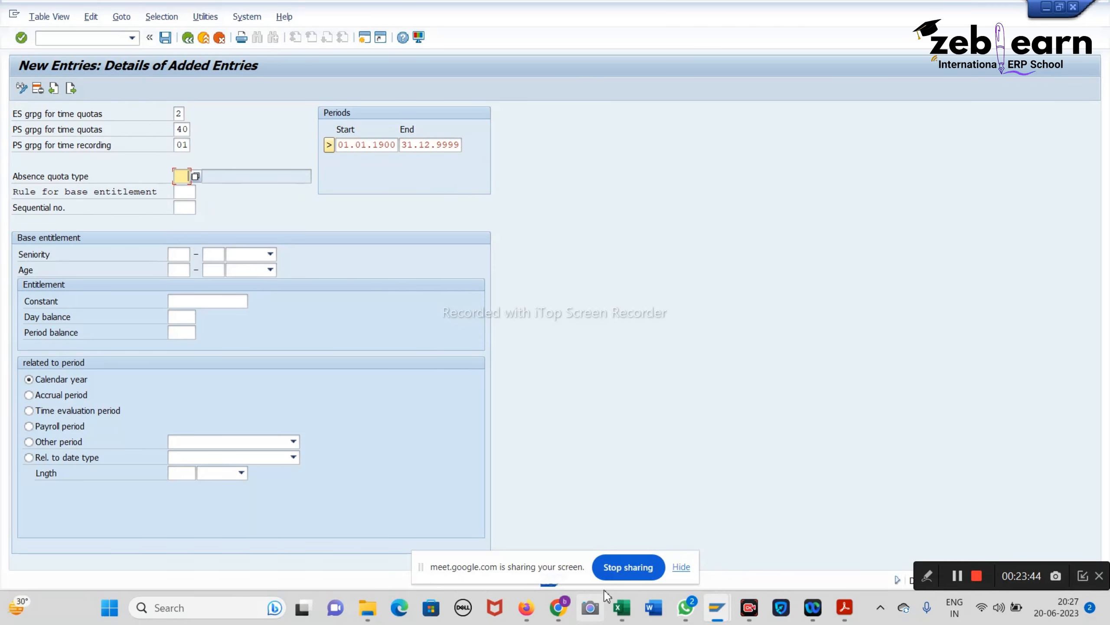
Step: Check the Excel sheet for the quota type and enter absence quota type 54
{"action": "left_click", "coordinate": [567, 508]}
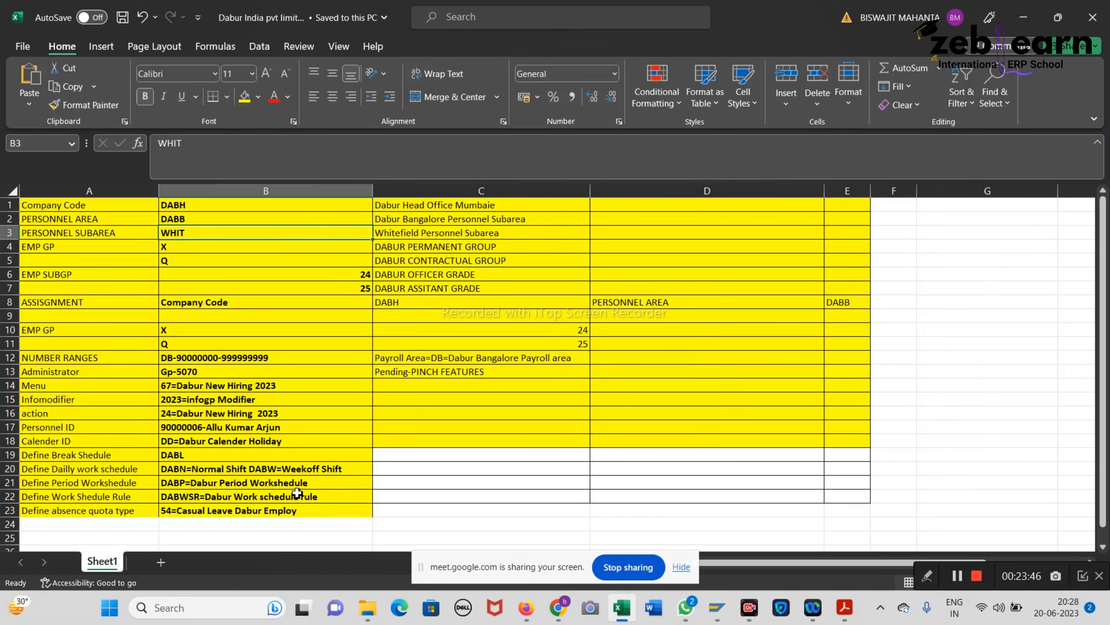
{"action": "left_click", "coordinate": [153, 513]}
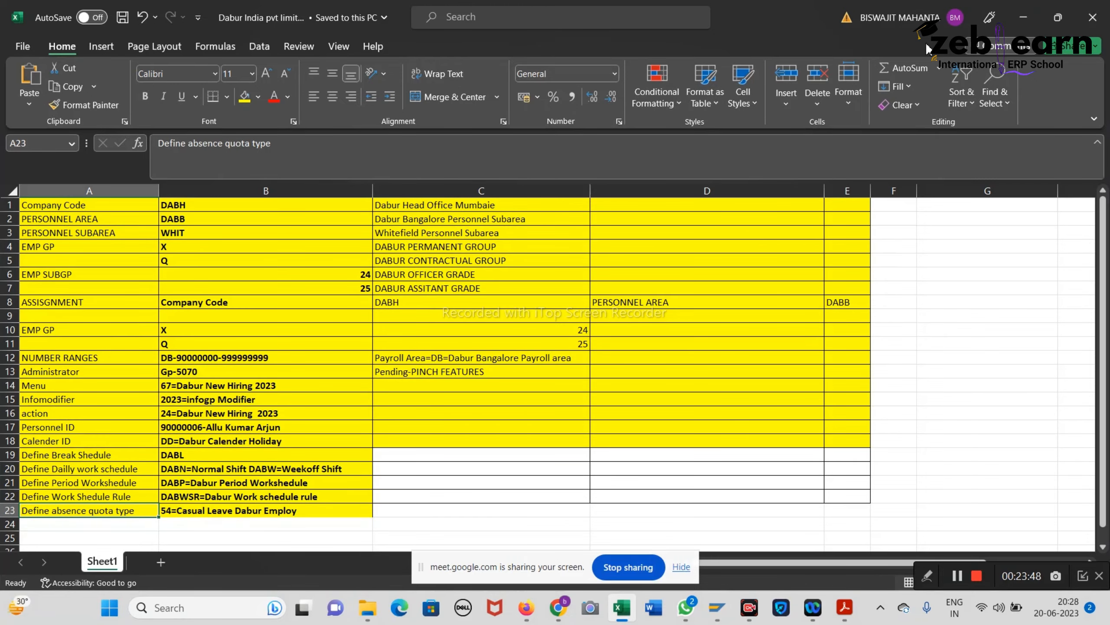
{"action": "left_click", "coordinate": [1023, 18]}
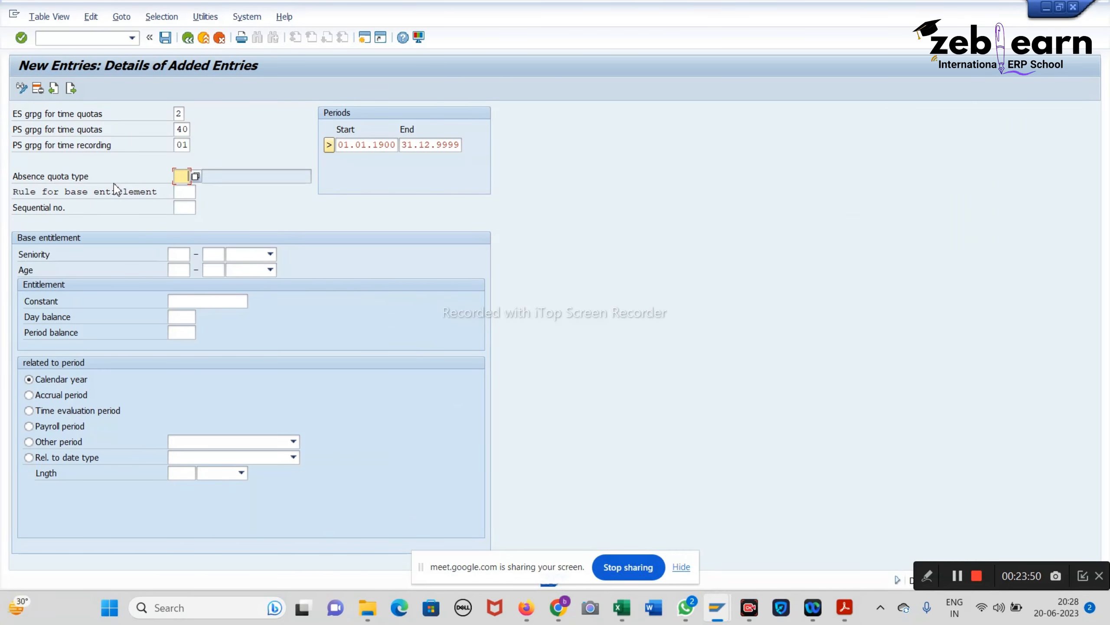
{"action": "type", "text": "54"}
Step: Enter base entitlement rule 504 for the new quota type 54 entry
{"action": "left_click", "coordinate": [184, 193]}
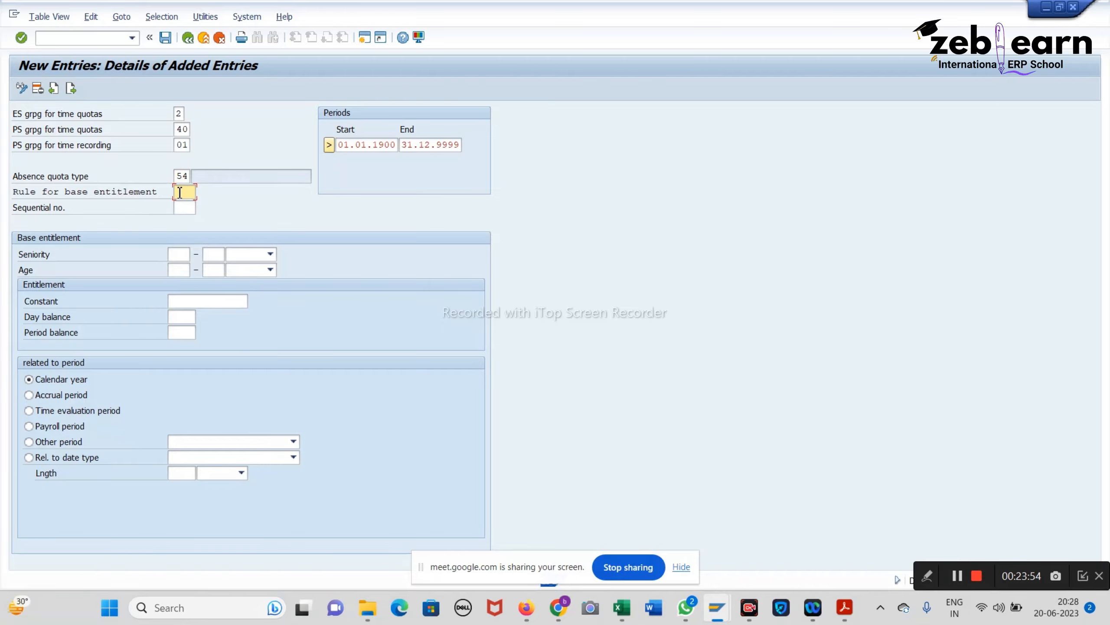
{"action": "type", "text": "504"}
{"action": "left_click", "coordinate": [622, 608]}
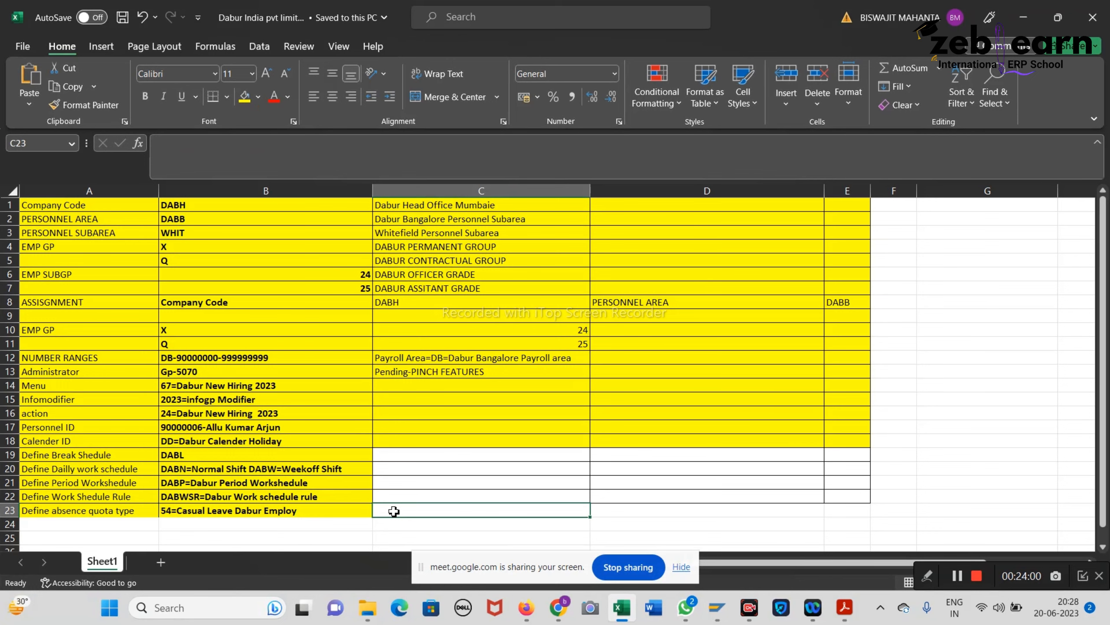
Step: Note 'Base Entitlement=-504' in cell C23 beside absence quota type 54
{"action": "type", "text": "Ba"}
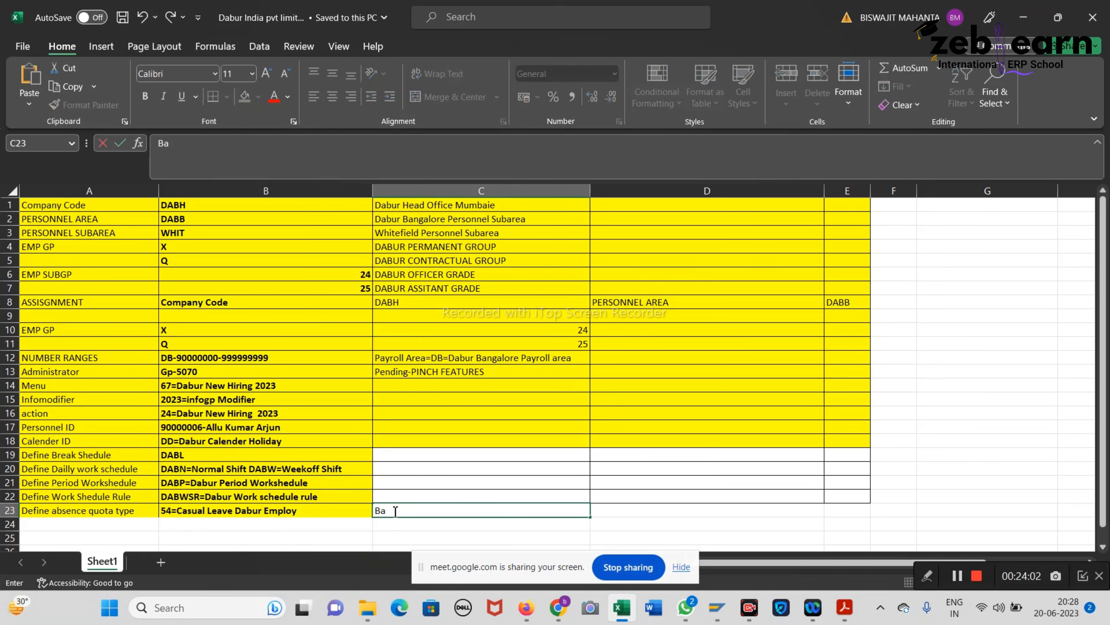
{"action": "type", "text": "se"}
{"action": "left_click", "coordinate": [621, 617]}
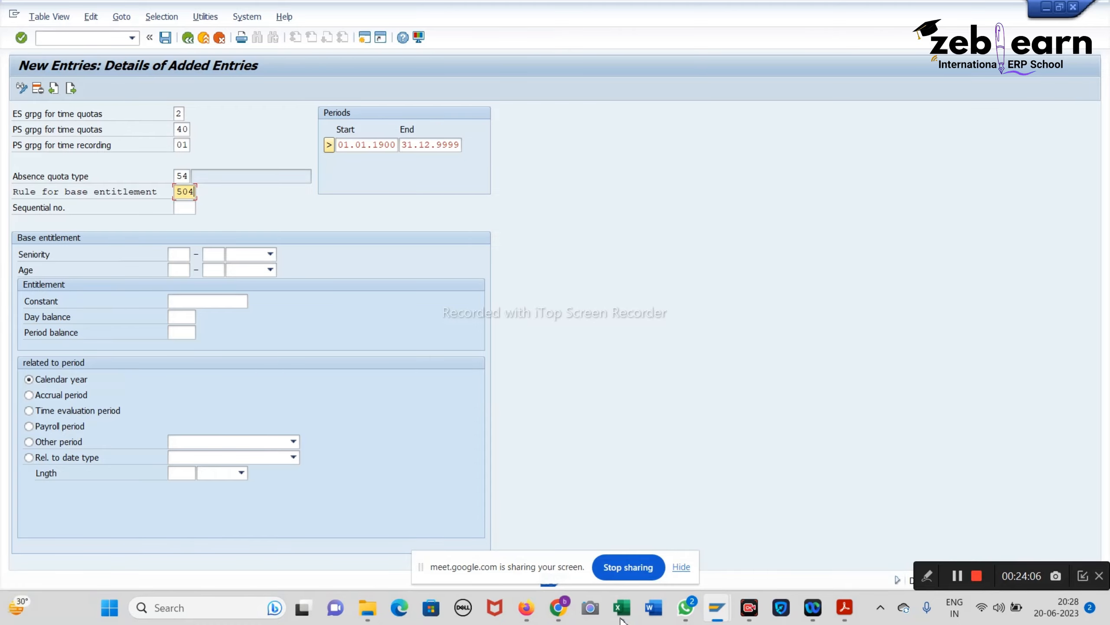
{"action": "left_click", "coordinate": [622, 614]}
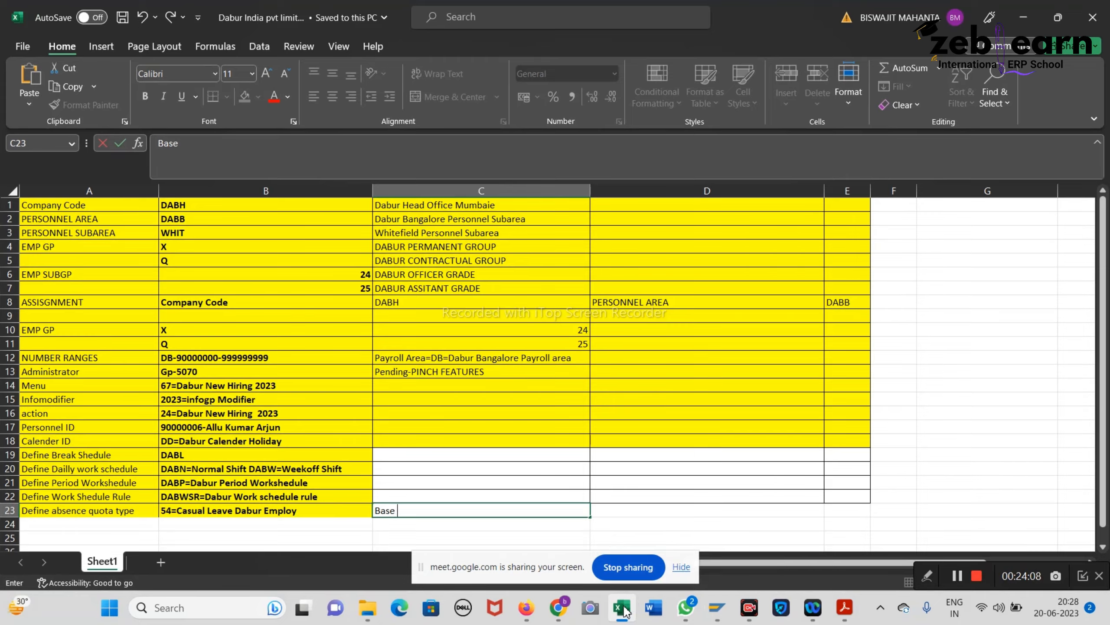
{"action": "type", "text": "Entitlement=-504"}
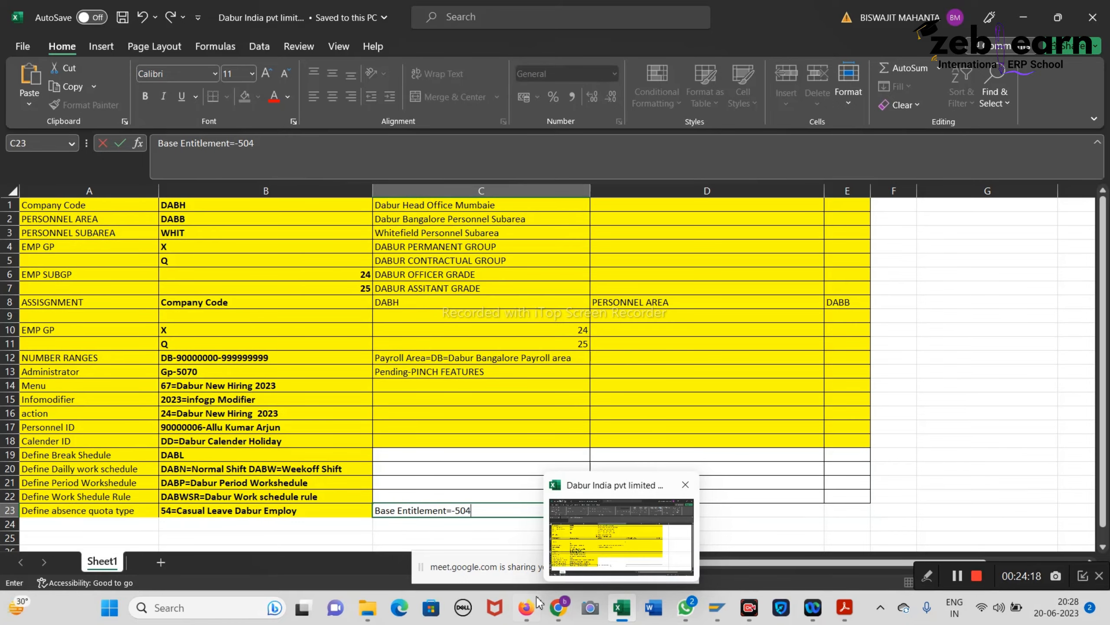
Step: Look up the entitlement amount in the handwritten SAP HCM notes
{"action": "mouse_move", "coordinate": [717, 608]}
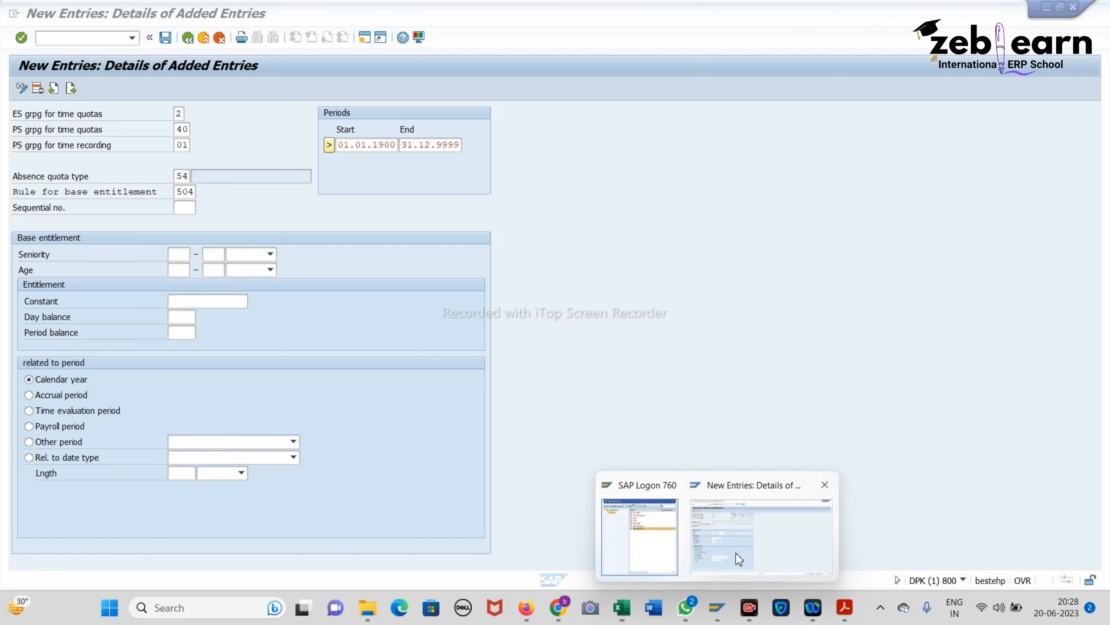
{"action": "left_click", "coordinate": [721, 555]}
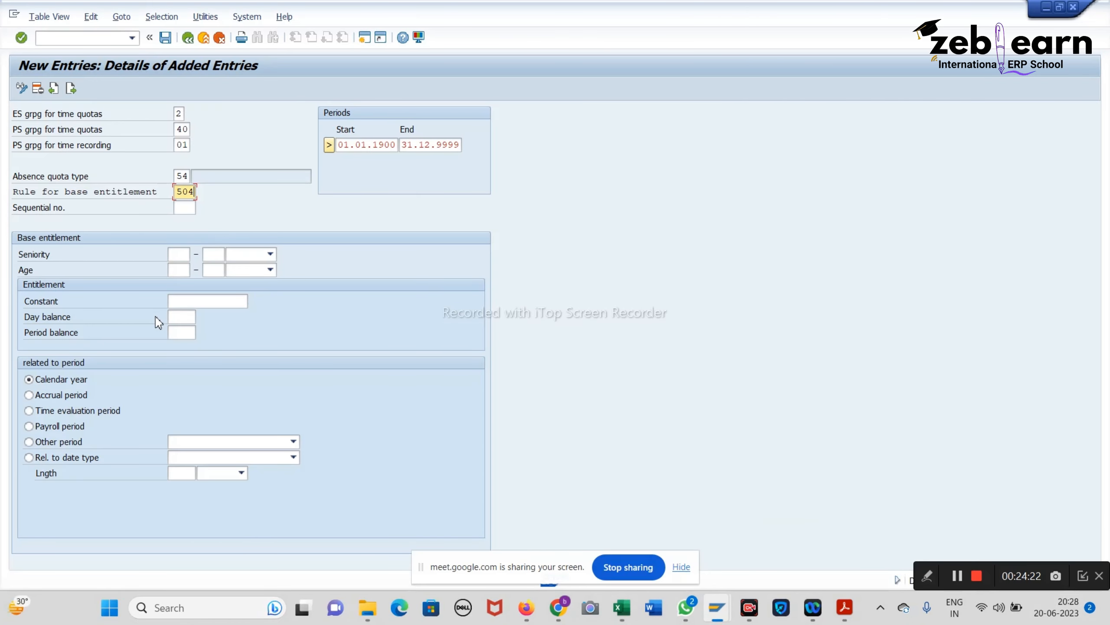
{"action": "left_click", "coordinate": [844, 608]}
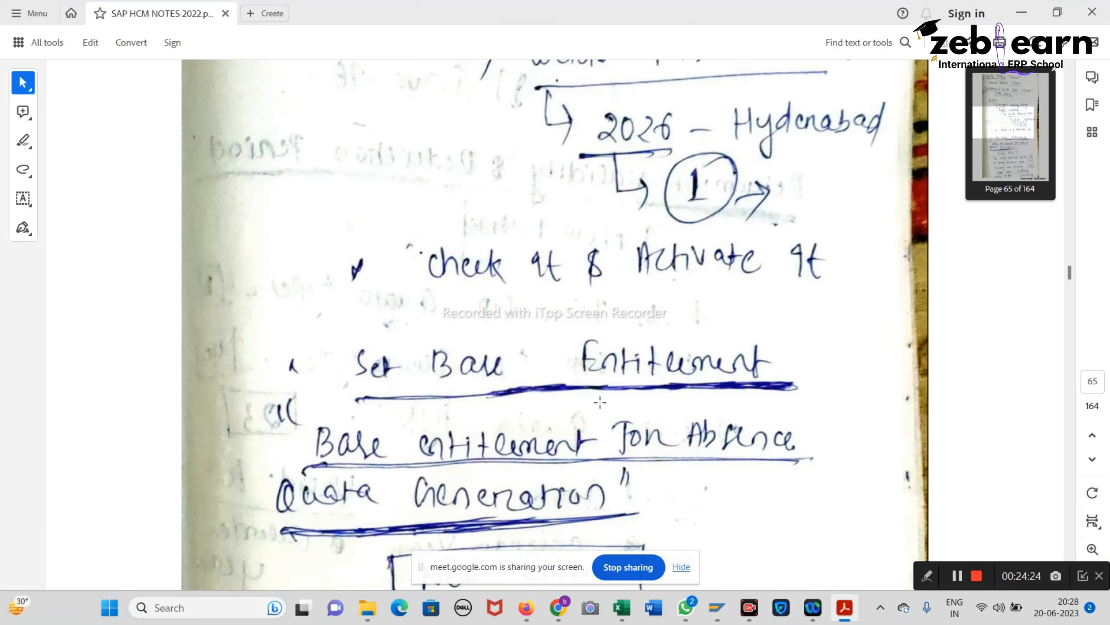
{"action": "scroll", "coordinate": [600, 403], "scroll_direction": "down", "scroll_amount": 15}
{"action": "scroll", "coordinate": [600, 402], "scroll_direction": "down", "scroll_amount": 15}
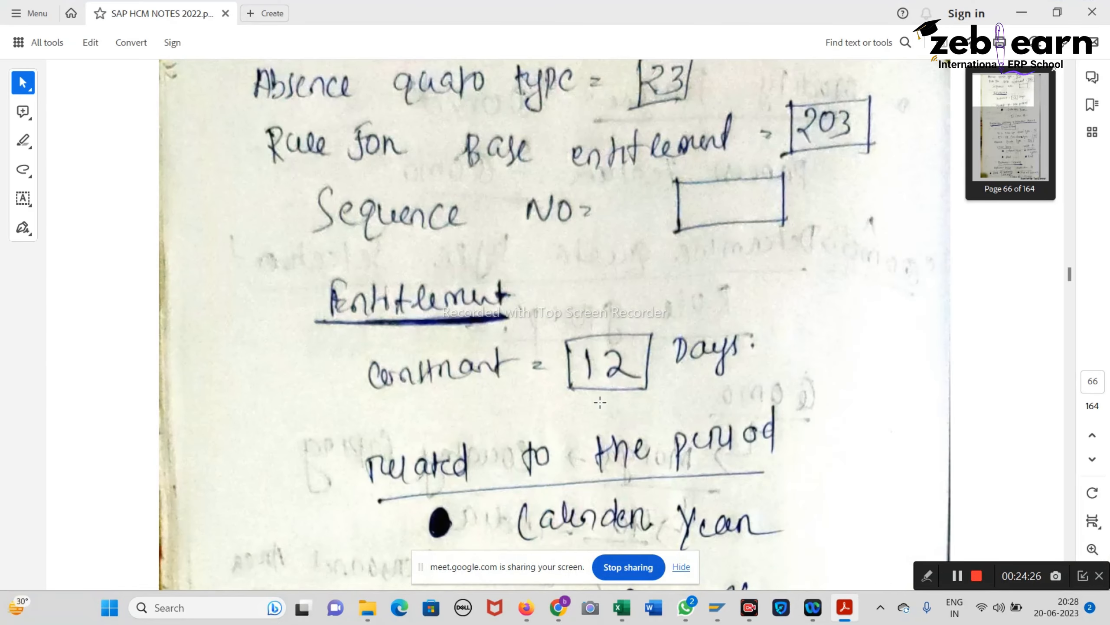
{"action": "left_click", "coordinate": [1018, 13]}
Step: Set the entitlement constant to 12 and save the entry
{"action": "left_click", "coordinate": [231, 301]}
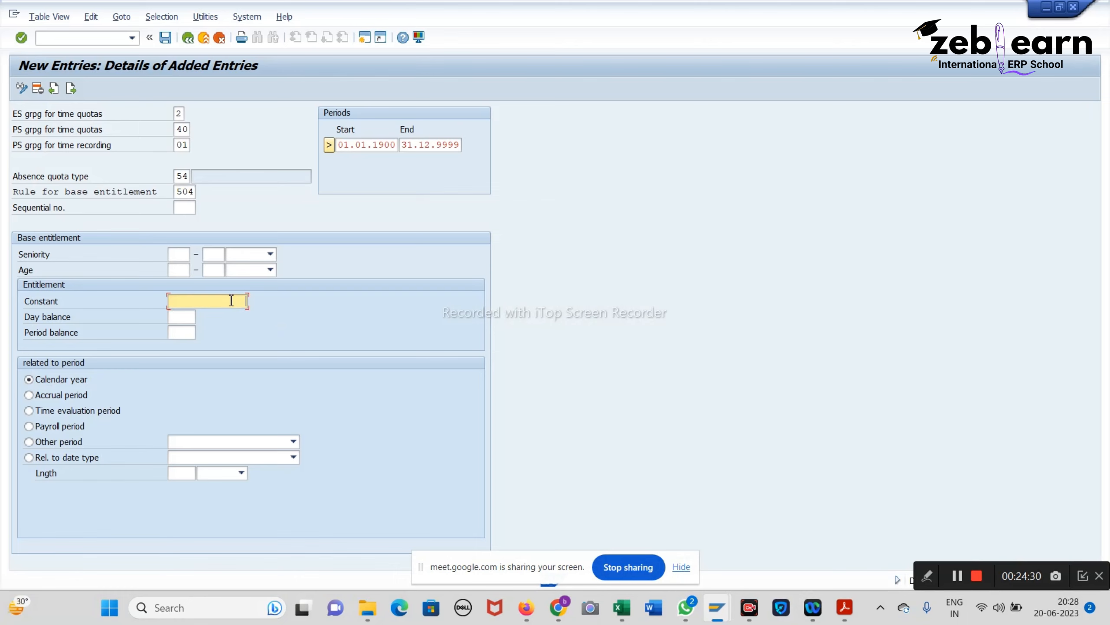
{"action": "type", "text": "12"}
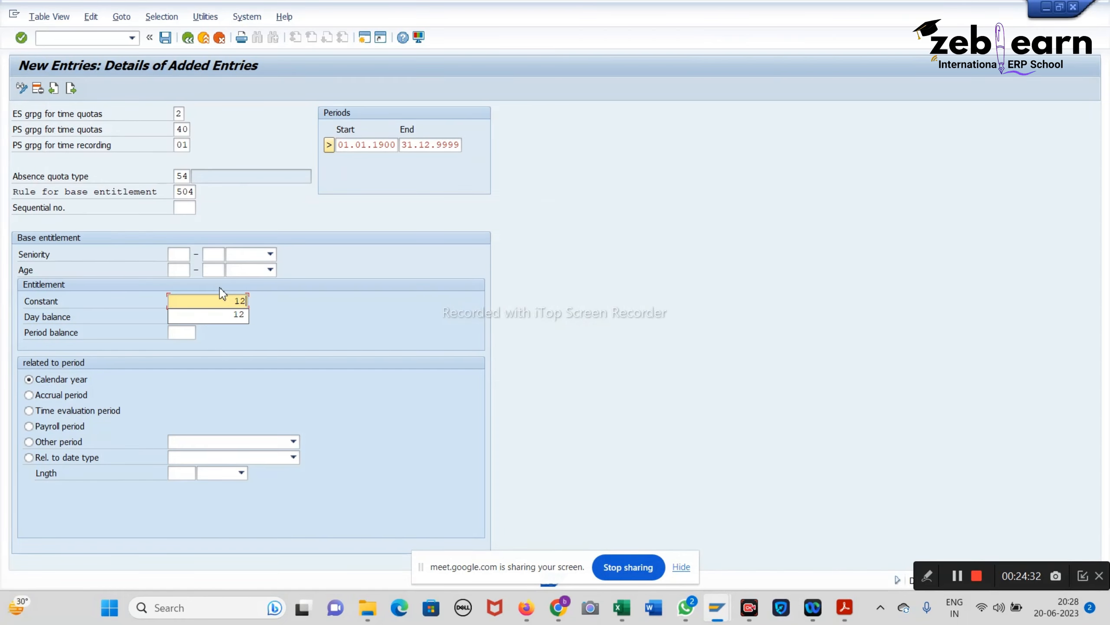
{"action": "left_click", "coordinate": [403, 311]}
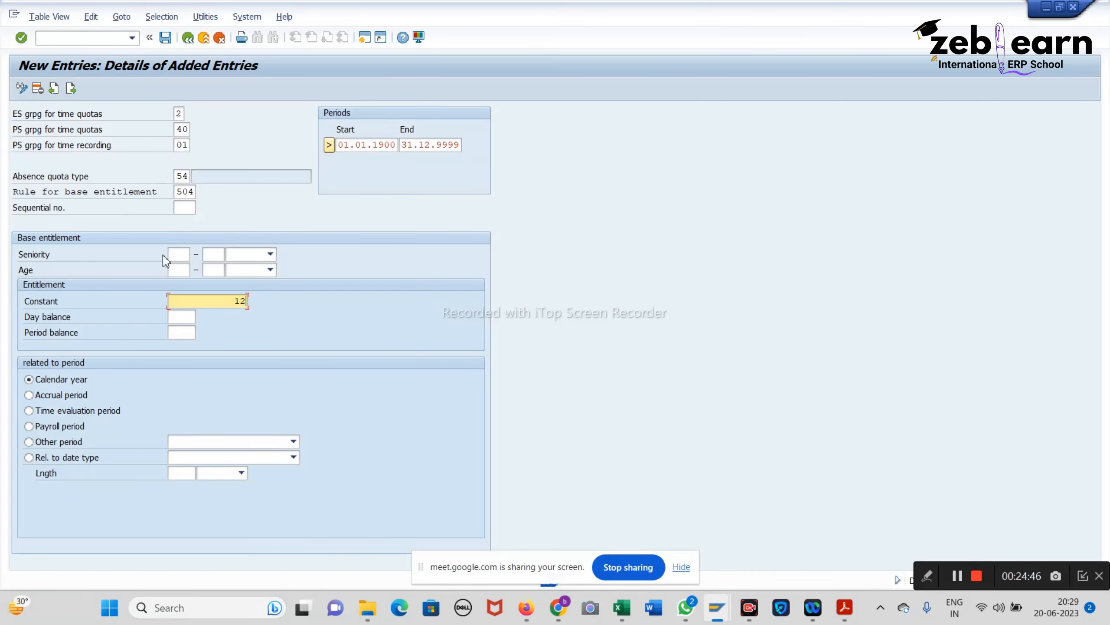
{"action": "left_click", "coordinate": [165, 39]}
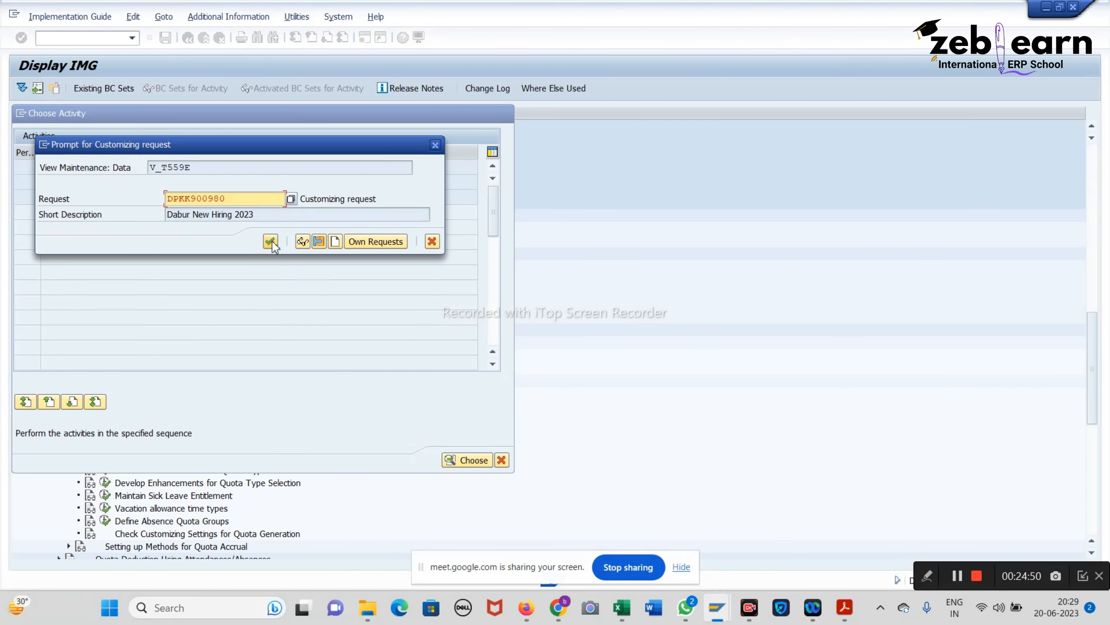
Step: Confirm the Dabur New Hiring 2023 customizing request and save the 12-day entitlement
{"action": "left_click", "coordinate": [270, 241]}
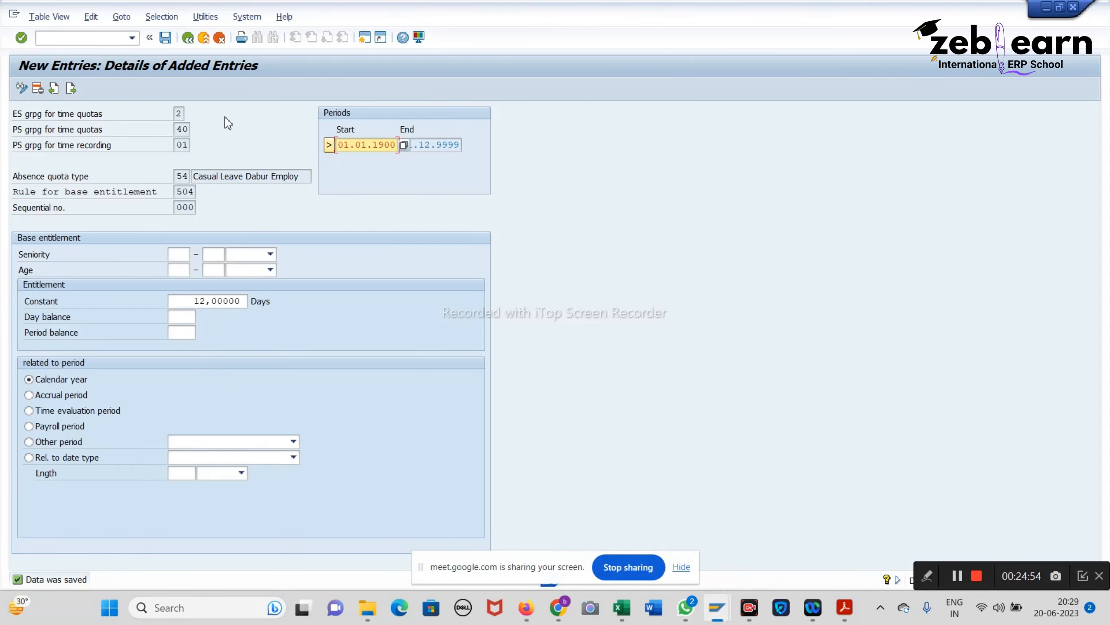
{"action": "left_click", "coordinate": [165, 39]}
{"action": "left_click", "coordinate": [170, 39]}
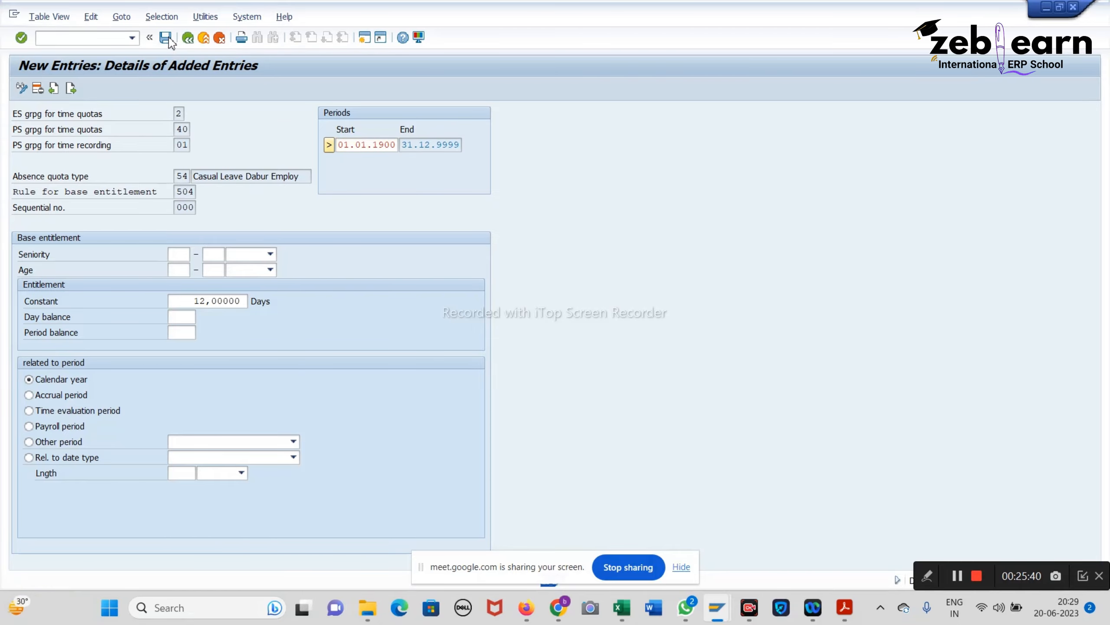
{"action": "left_click", "coordinate": [169, 40]}
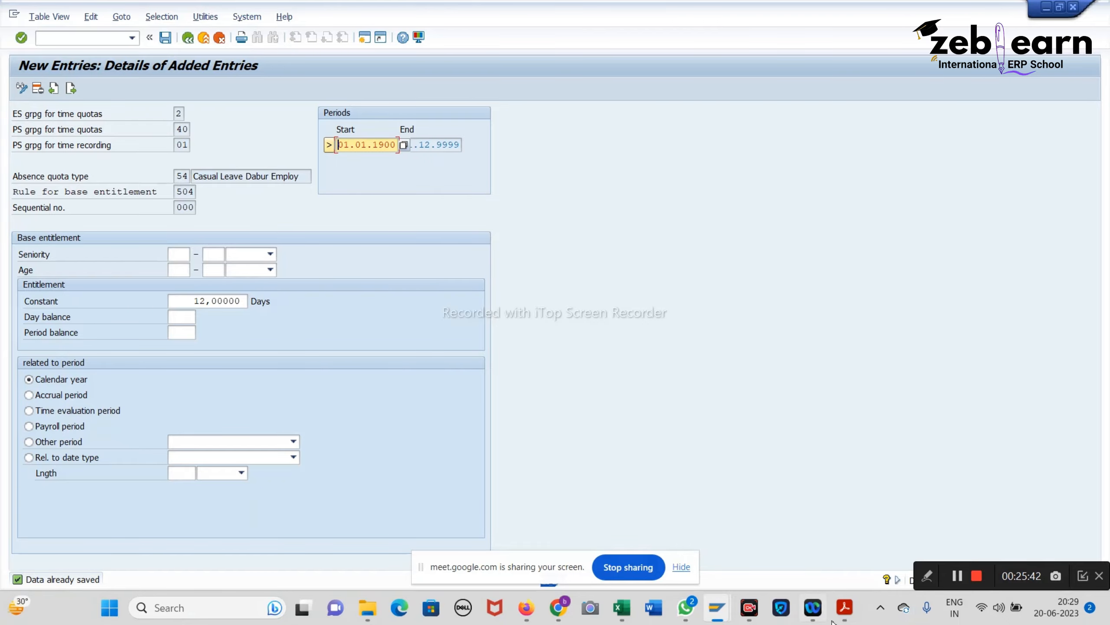
{"action": "left_click", "coordinate": [845, 607]}
Step: Scroll the notes to the 'Determine Validity & Deduction Period' section
{"action": "scroll", "coordinate": [394, 293], "scroll_direction": "down", "scroll_amount": 5}
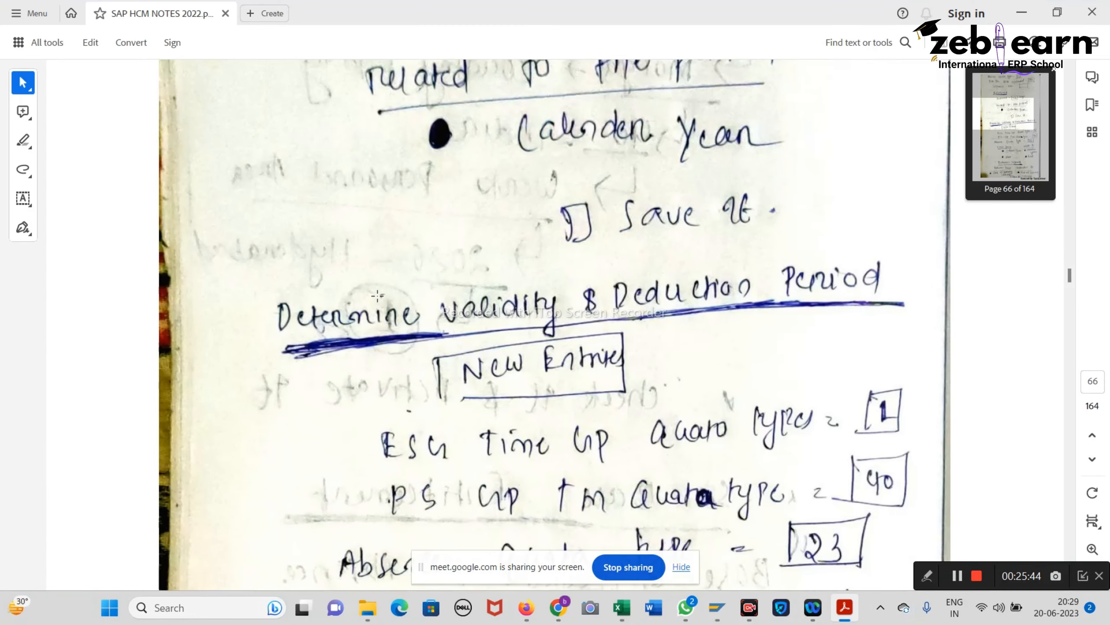
{"action": "scroll", "coordinate": [376, 295], "scroll_direction": "down", "scroll_amount": 2}
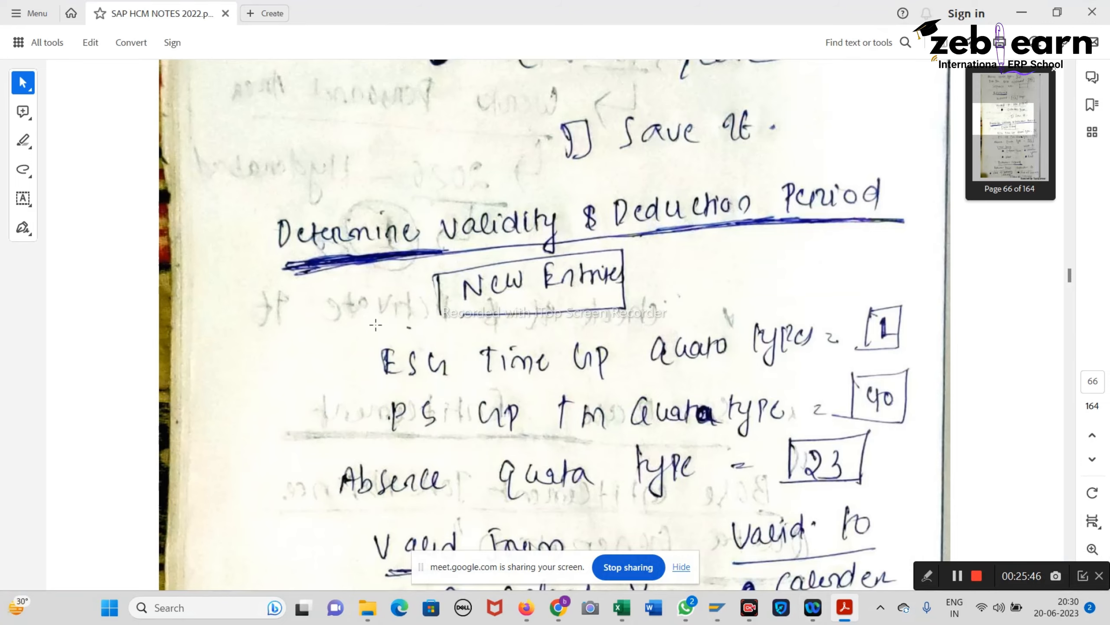
{"action": "scroll", "coordinate": [376, 312], "scroll_direction": "down", "scroll_amount": 20}
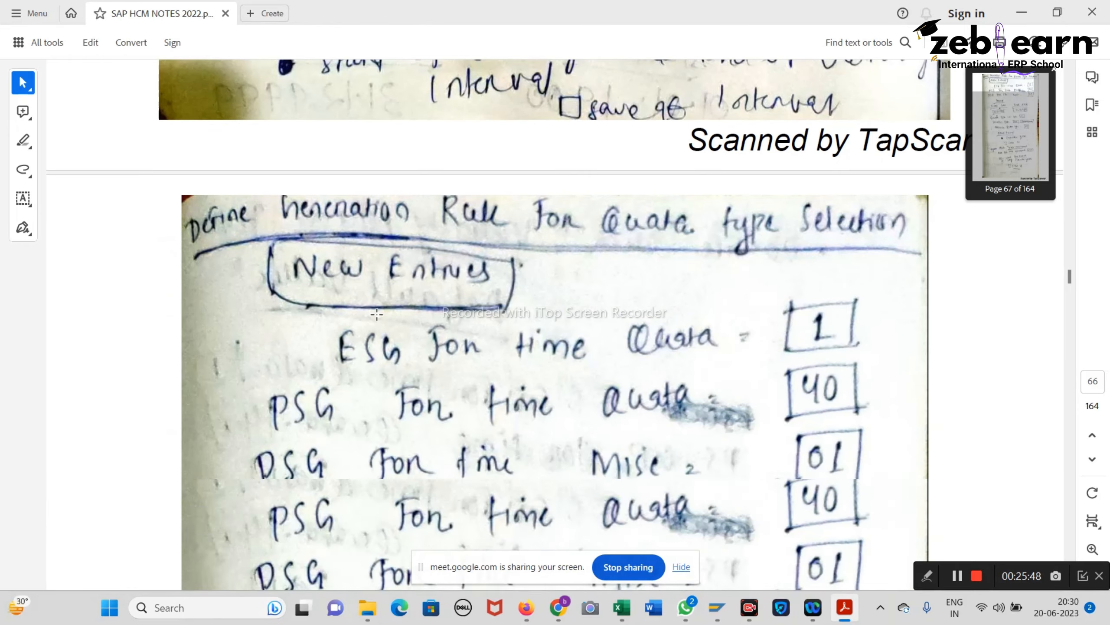
{"action": "scroll", "coordinate": [376, 314], "scroll_direction": "up", "scroll_amount": 18}
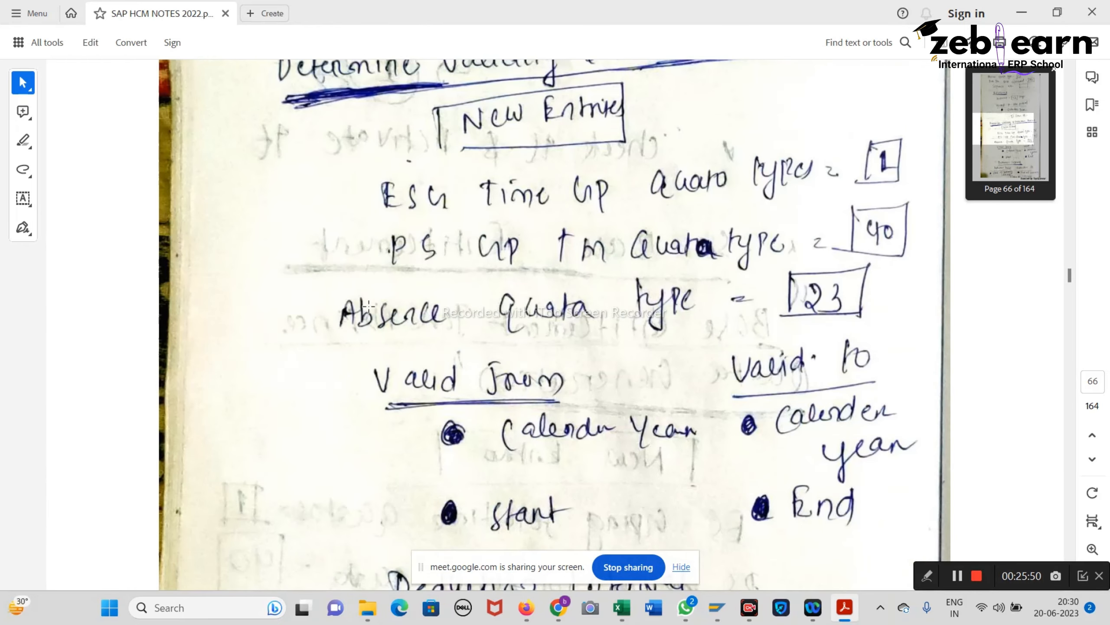
{"action": "left_click", "coordinate": [1022, 12]}
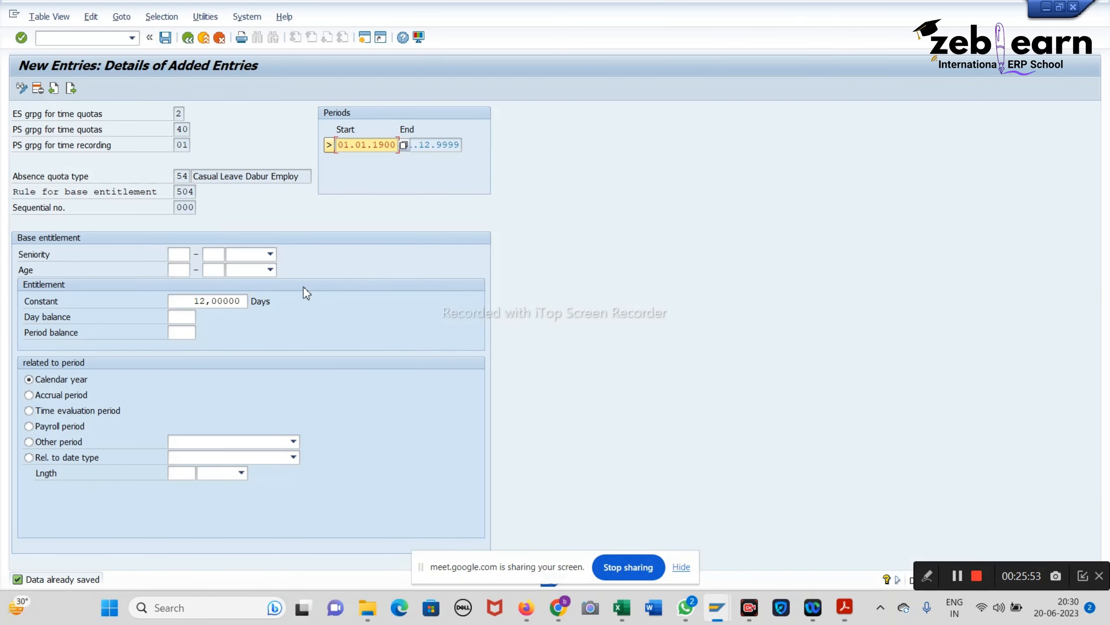
Step: Go back from the base entitlement screen to the Rules for Generating Absence Quotas tree
{"action": "left_click", "coordinate": [149, 38]}
{"action": "left_click", "coordinate": [40, 38]}
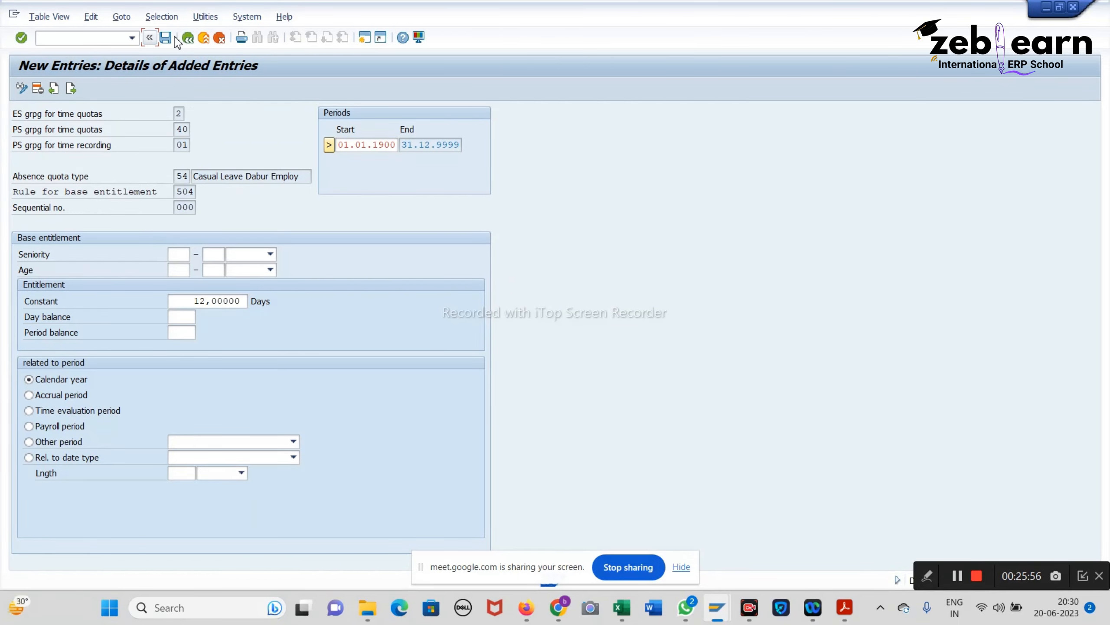
{"action": "left_click", "coordinate": [188, 38]}
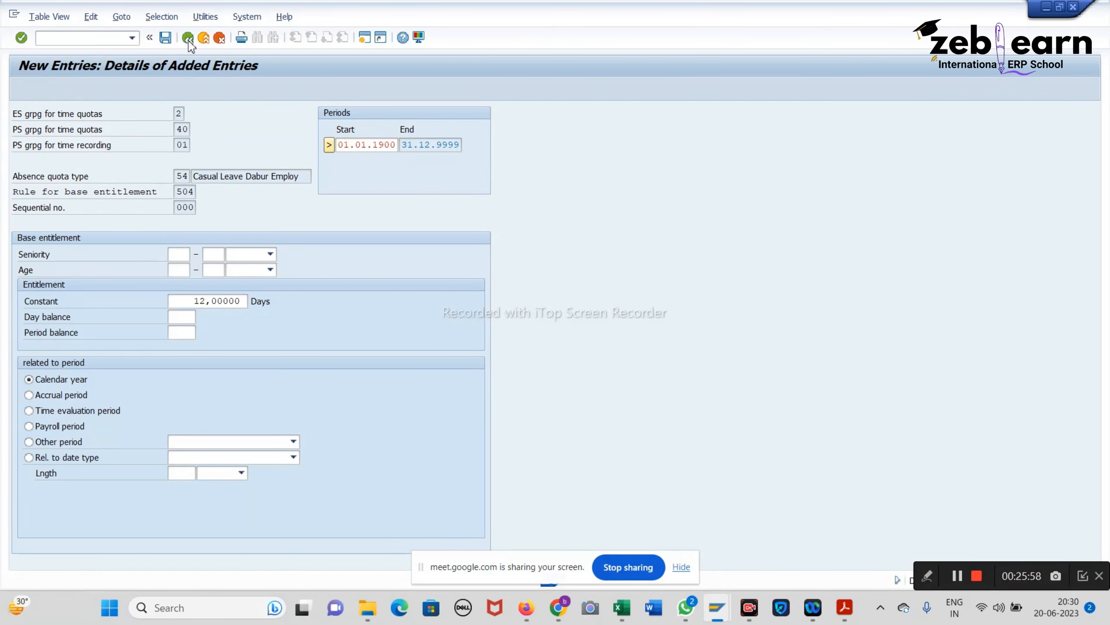
{"action": "left_click", "coordinate": [188, 38]}
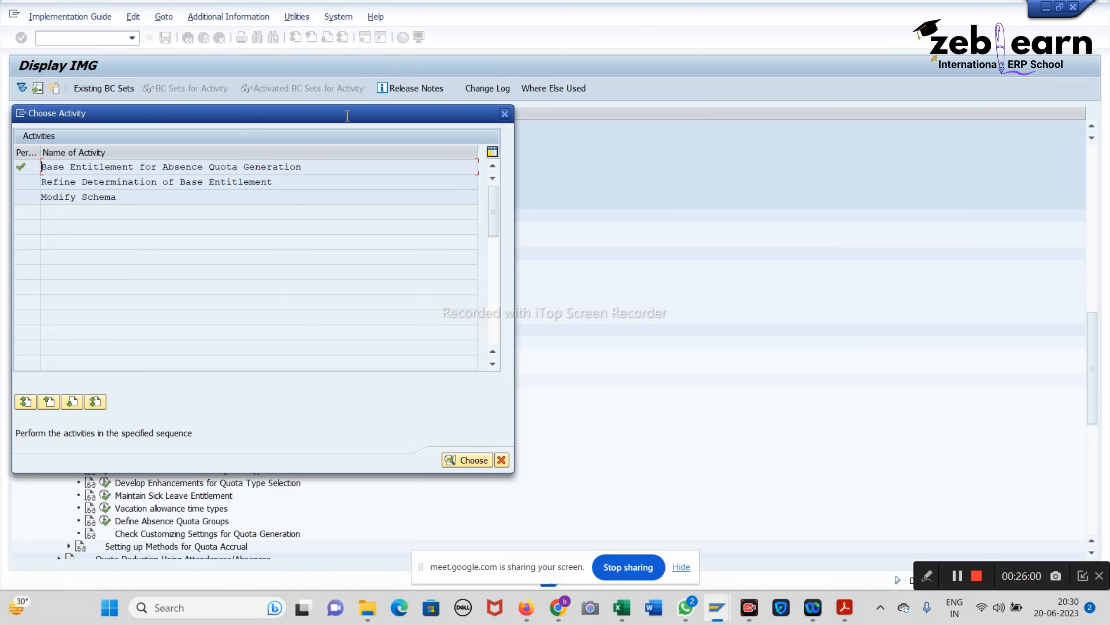
{"action": "left_click", "coordinate": [504, 119]}
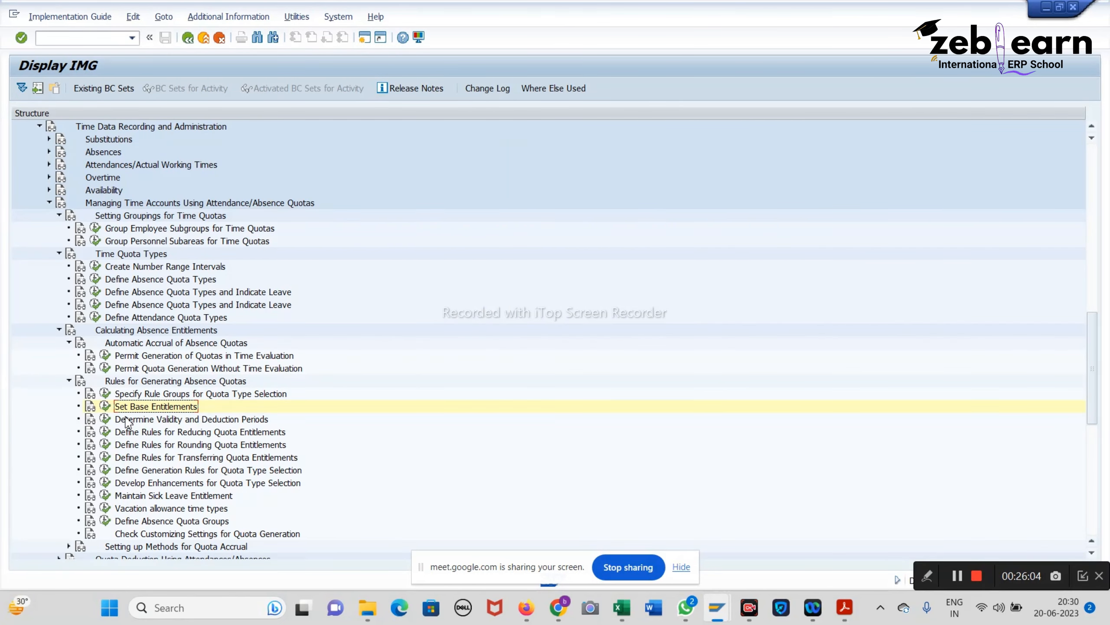
Step: Start a new validity and deduction period entry with ESG 2 and PS grouping 40
{"action": "left_click", "coordinate": [105, 418]}
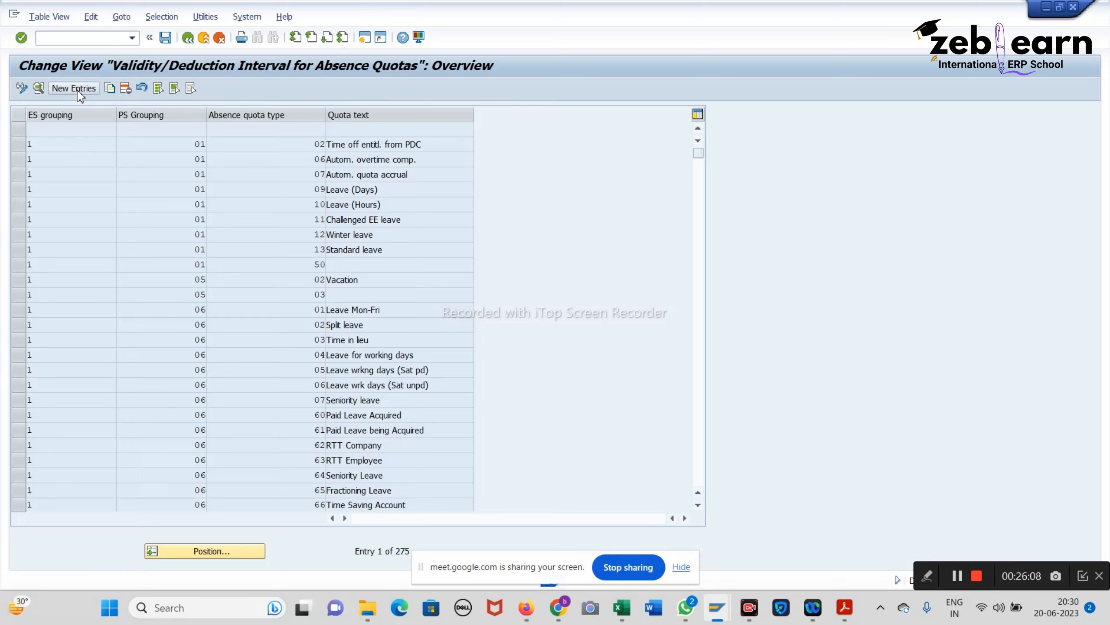
{"action": "left_click", "coordinate": [74, 88]}
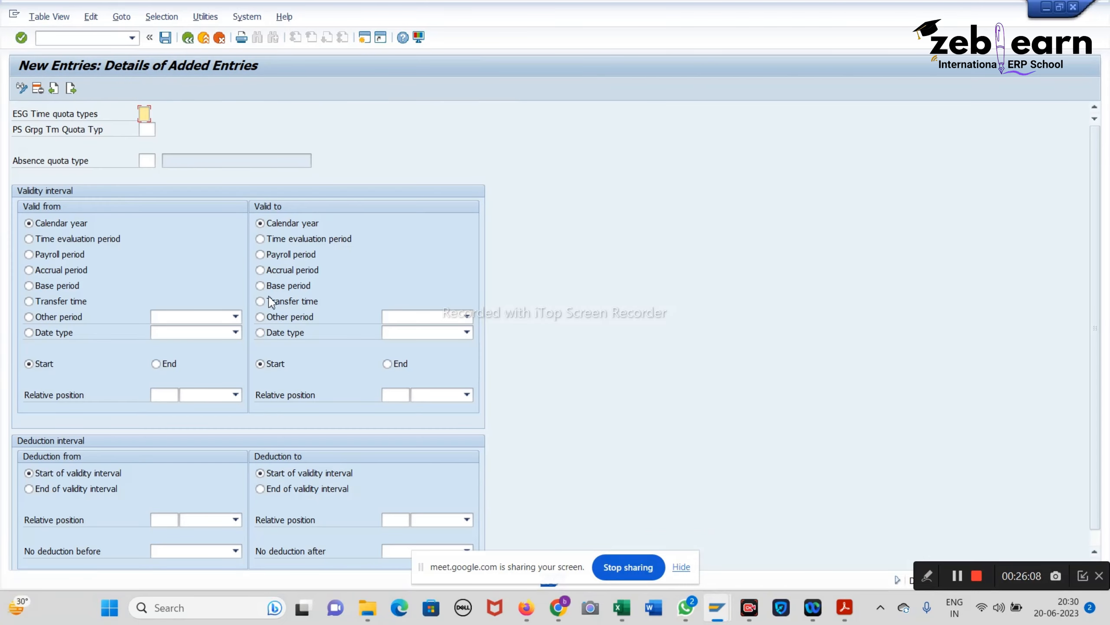
{"action": "left_click", "coordinate": [845, 608]}
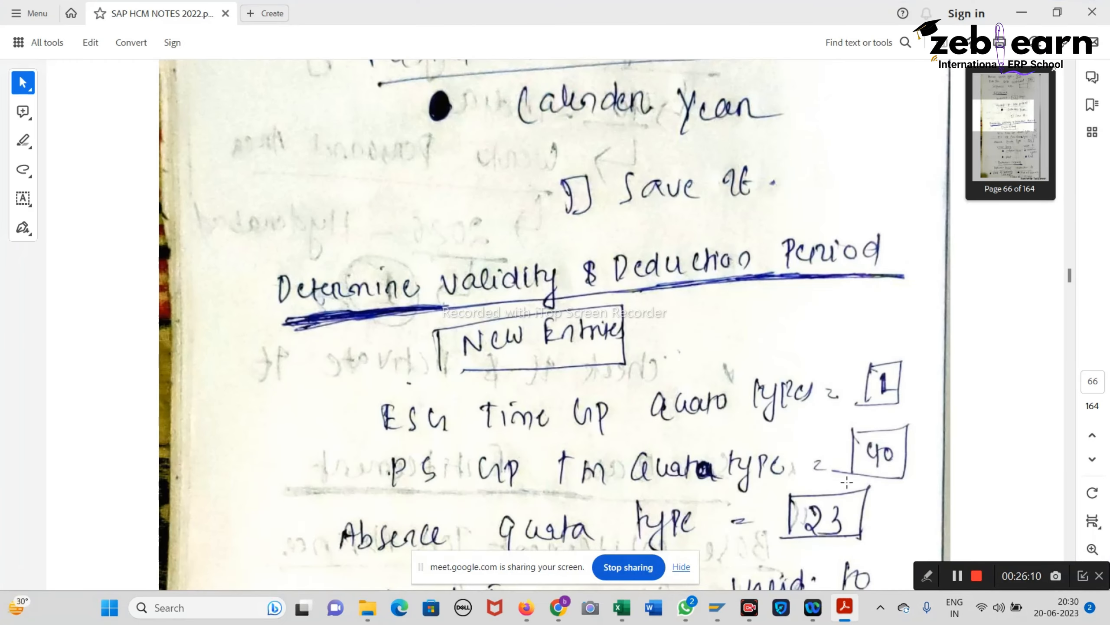
{"action": "scroll", "coordinate": [815, 376], "scroll_direction": "down", "scroll_amount": 2}
{"action": "left_click", "coordinate": [1021, 13]}
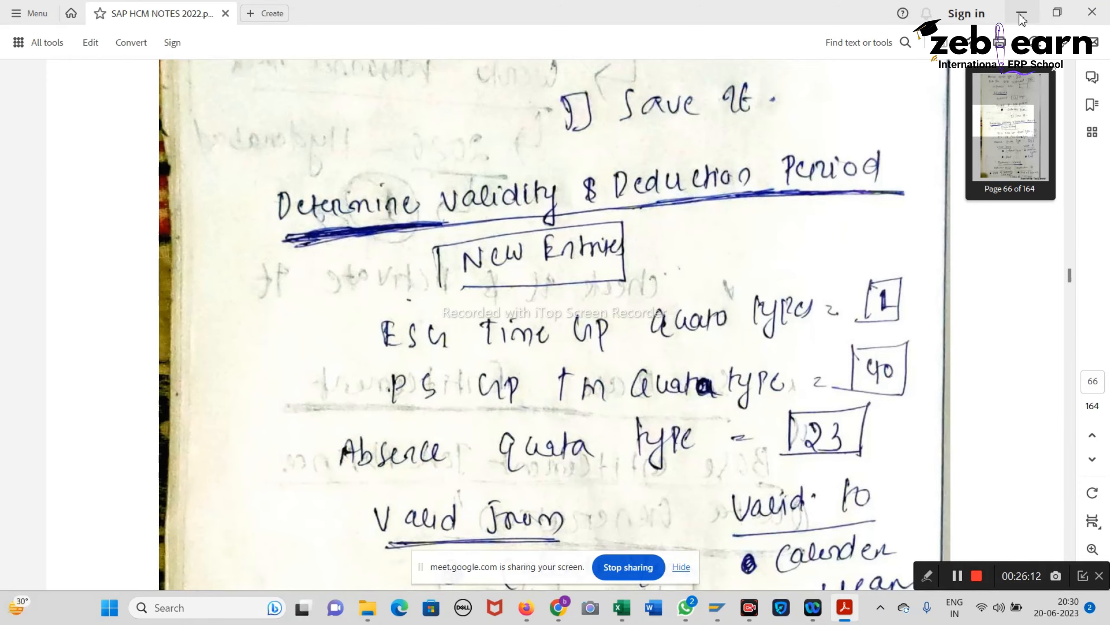
{"action": "type", "text": "2"}
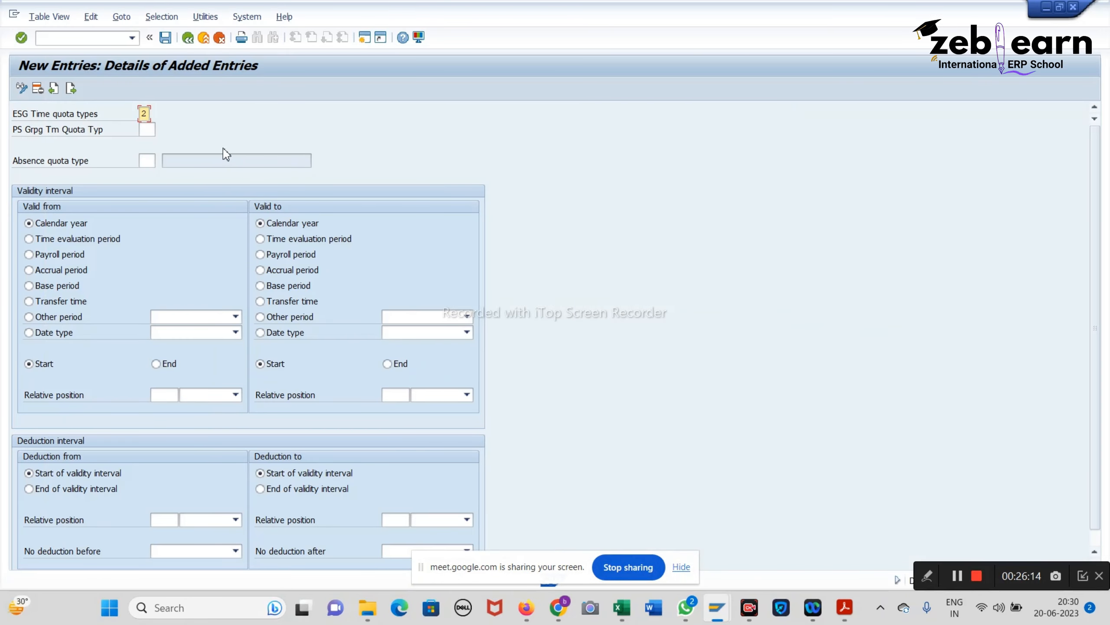
{"action": "left_click", "coordinate": [154, 130]}
{"action": "type", "text": "40"}
Step: For quota type 54, set calendar-year validity Start to End, deducted until validity end
{"action": "left_click", "coordinate": [846, 606]}
{"action": "left_click", "coordinate": [847, 607]}
{"action": "left_click", "coordinate": [152, 156]}
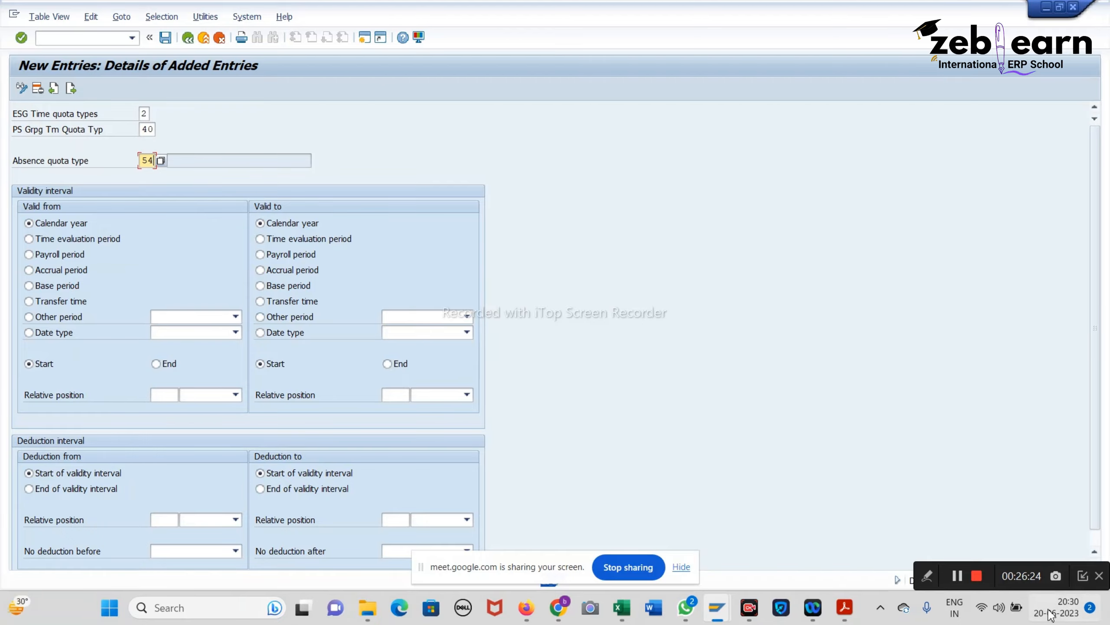
{"action": "left_click", "coordinate": [854, 618]}
{"action": "scroll", "coordinate": [637, 437], "scroll_direction": "down", "scroll_amount": 8}
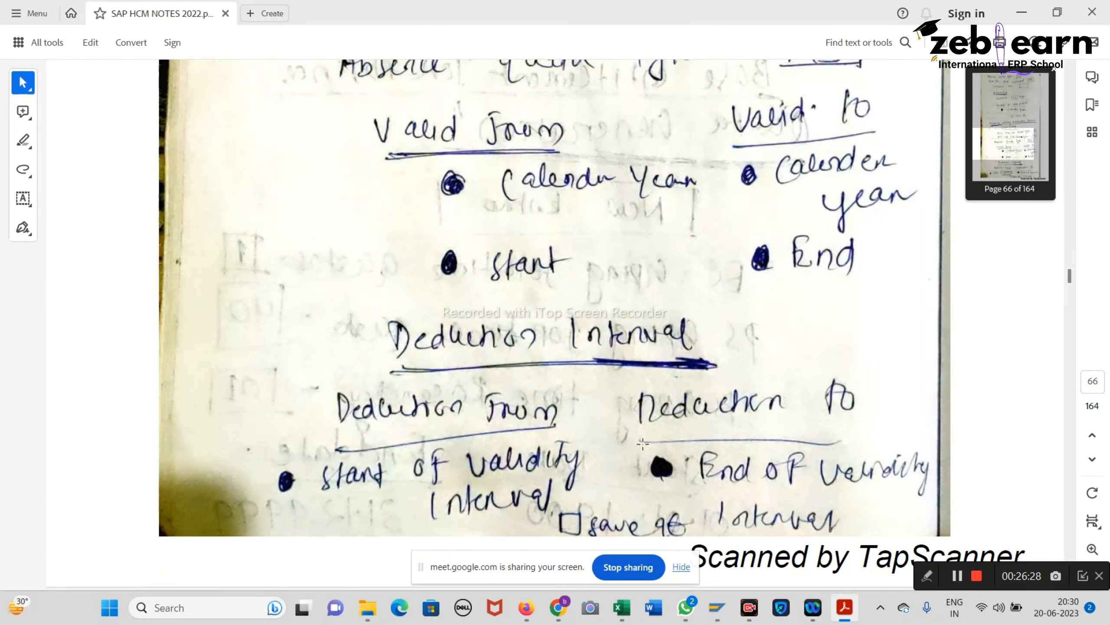
{"action": "left_click", "coordinate": [1022, 12]}
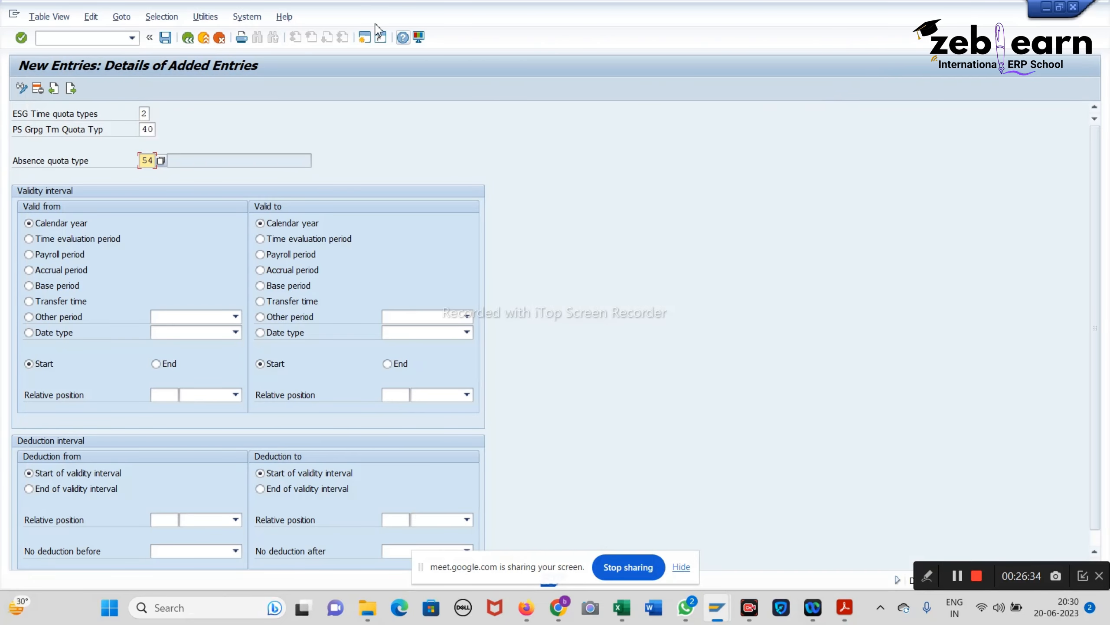
{"action": "left_click", "coordinate": [30, 224]}
{"action": "left_click", "coordinate": [29, 365]}
{"action": "left_click", "coordinate": [29, 224]}
{"action": "left_click", "coordinate": [395, 368]}
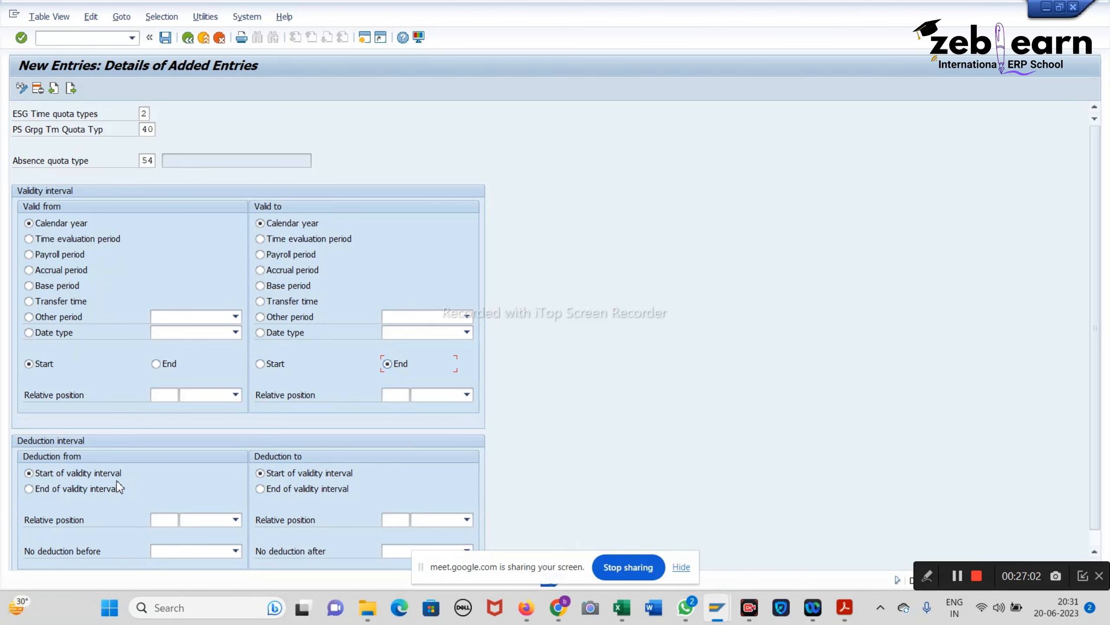
{"action": "left_click", "coordinate": [273, 490]}
Step: Box the Calendar Year, Start and End validity notes in the PDF, then return to SAP
{"action": "left_click", "coordinate": [845, 607]}
{"action": "scroll", "coordinate": [803, 479], "scroll_direction": "down", "scroll_amount": 5}
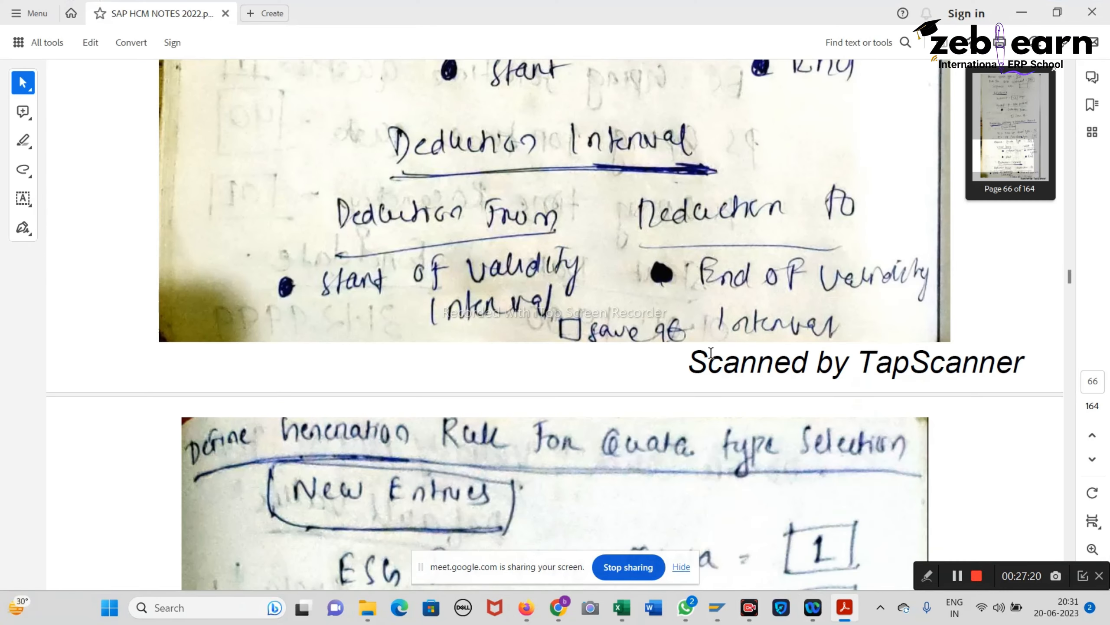
{"action": "scroll", "coordinate": [427, 310], "scroll_direction": "up", "scroll_amount": 8}
{"action": "left_click_drag", "start_coordinate": [428, 310], "coordinate": [927, 444]}
{"action": "scroll", "coordinate": [542, 439], "scroll_direction": "down", "scroll_amount": 6}
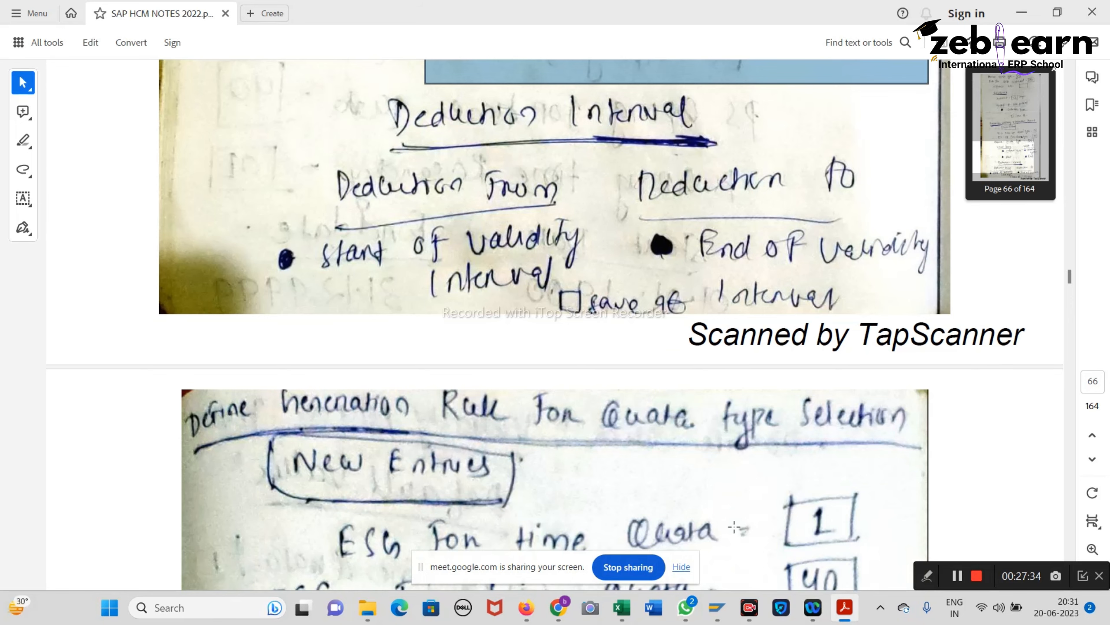
{"action": "scroll", "coordinate": [523, 376], "scroll_direction": "down", "scroll_amount": 3}
{"action": "scroll", "coordinate": [521, 372], "scroll_direction": "up", "scroll_amount": 12}
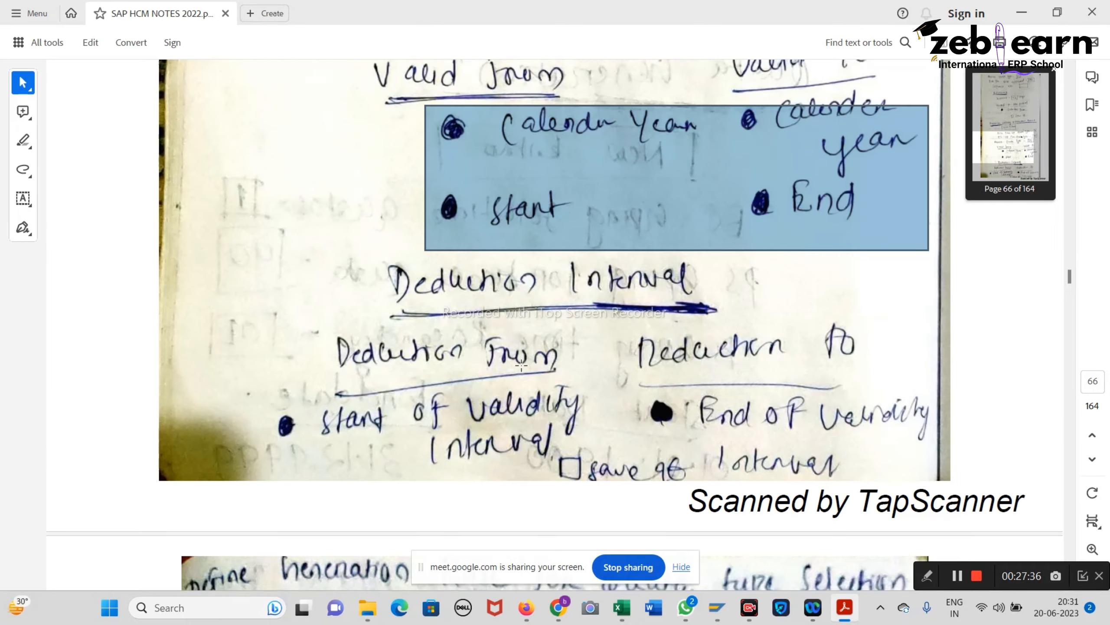
{"action": "scroll", "coordinate": [522, 366], "scroll_direction": "up", "scroll_amount": 5}
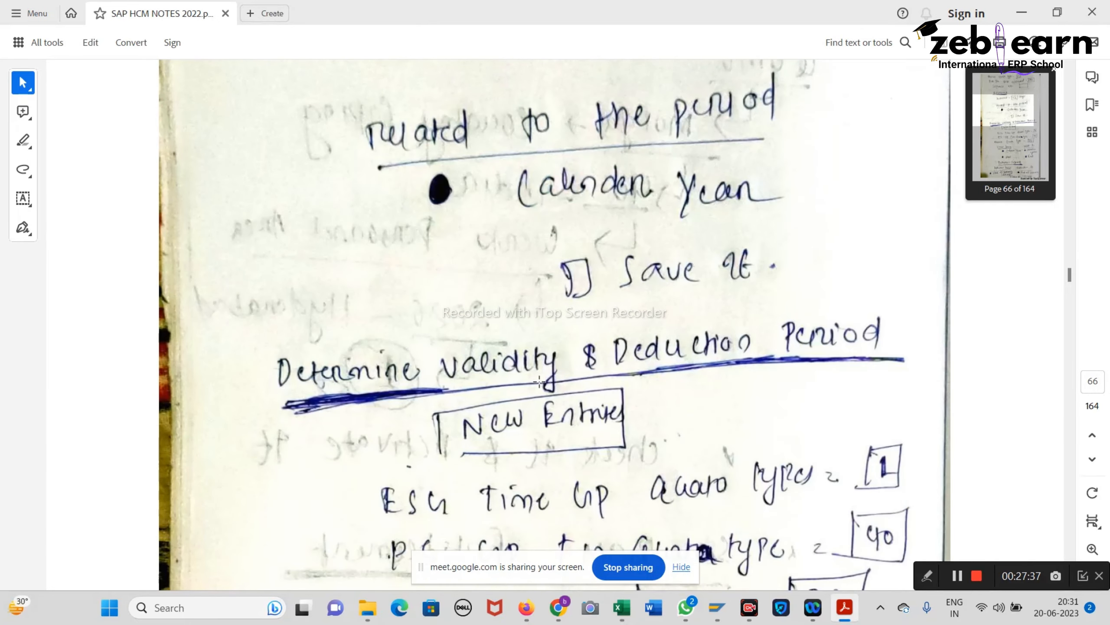
{"action": "left_click", "coordinate": [1021, 12]}
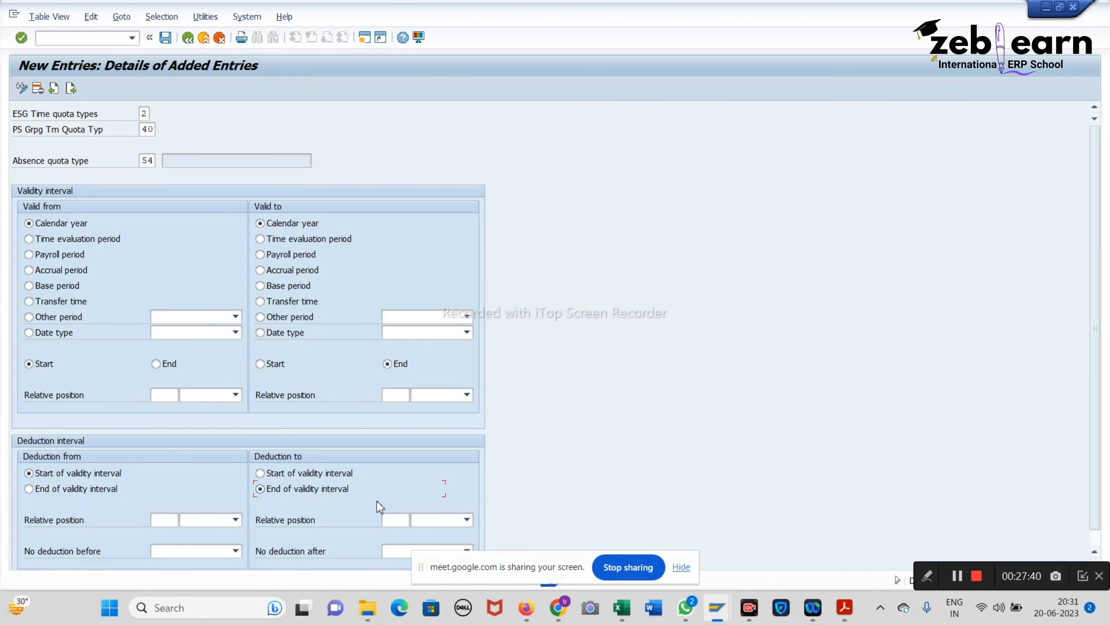
Step: Save the quota 54 validity and deduction entry to the customizing request and return to the IMG tree
{"action": "left_click", "coordinate": [165, 39]}
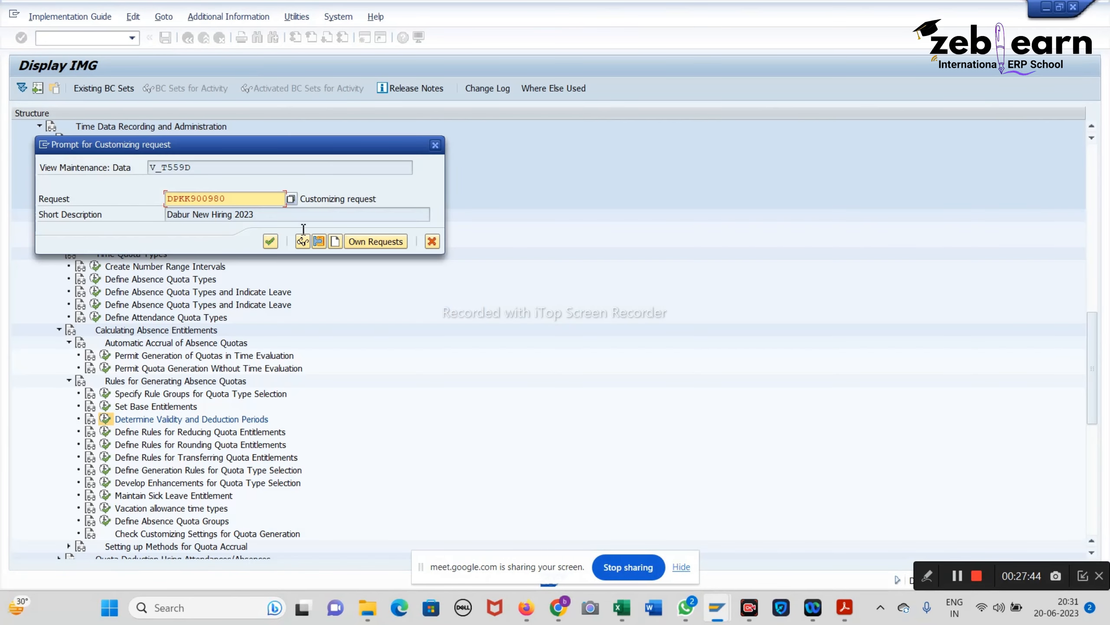
{"action": "left_click", "coordinate": [270, 240]}
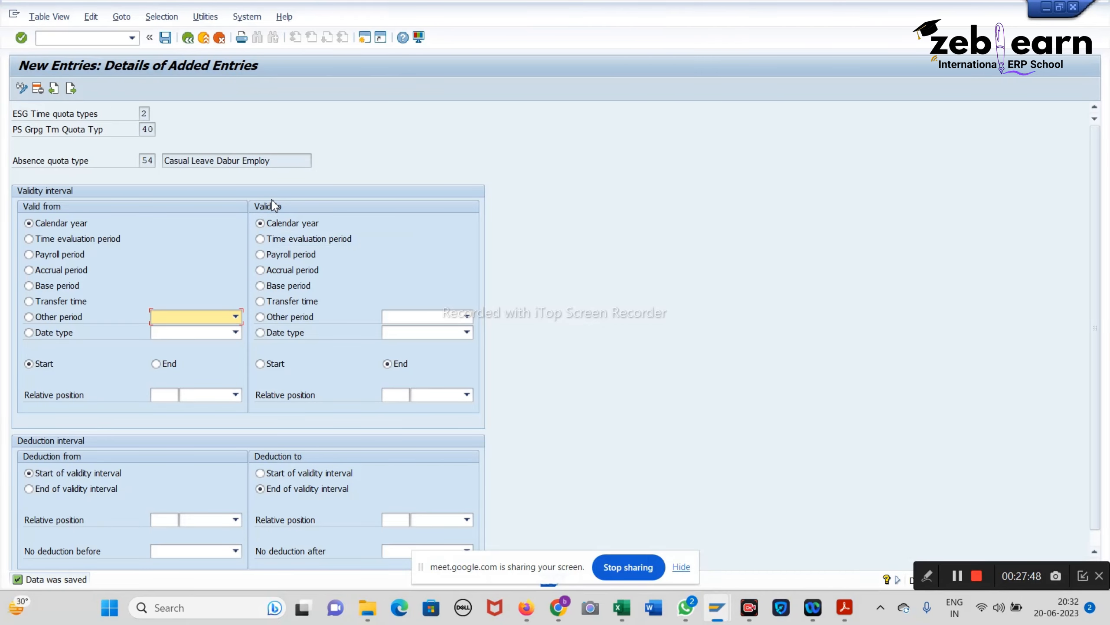
{"action": "left_click", "coordinate": [165, 38]}
{"action": "left_click", "coordinate": [191, 40]}
{"action": "left_click", "coordinate": [191, 41]}
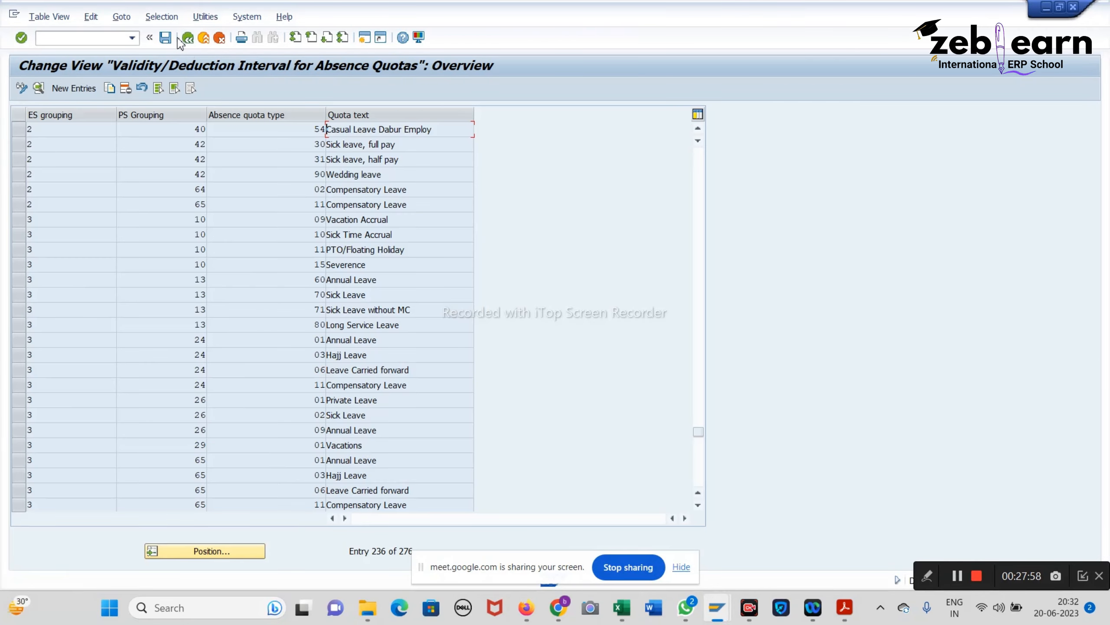
{"action": "left_click", "coordinate": [188, 39]}
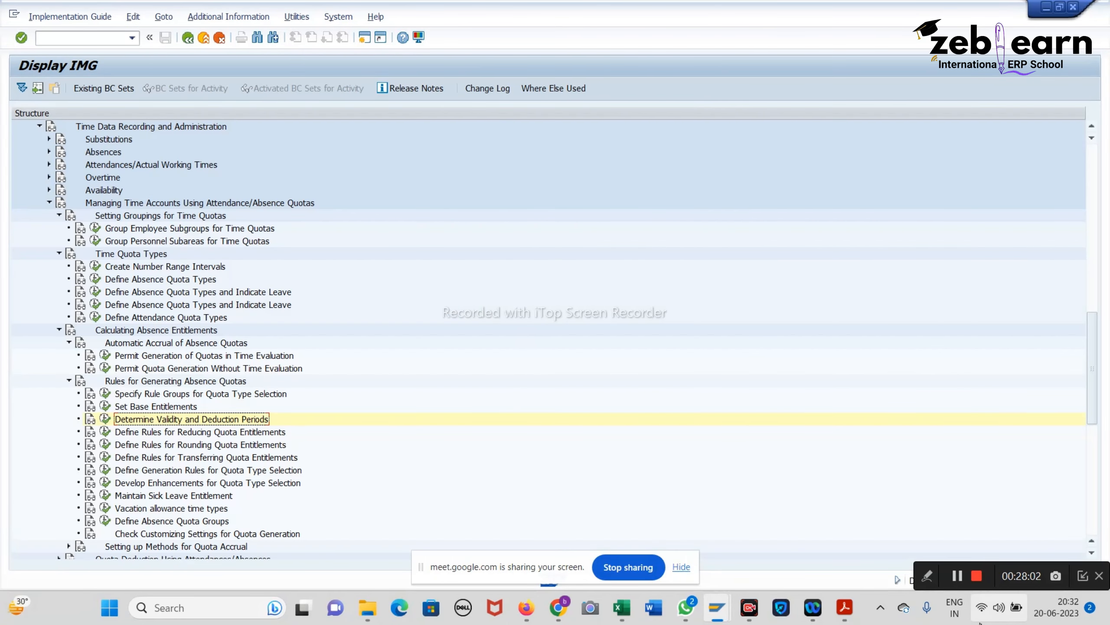
Step: Open the SAP HCM notes PDF and scroll to the quota type selection generation-rule page
{"action": "left_click", "coordinate": [847, 611]}
{"action": "scroll", "coordinate": [632, 358], "scroll_direction": "down", "scroll_amount": 10}
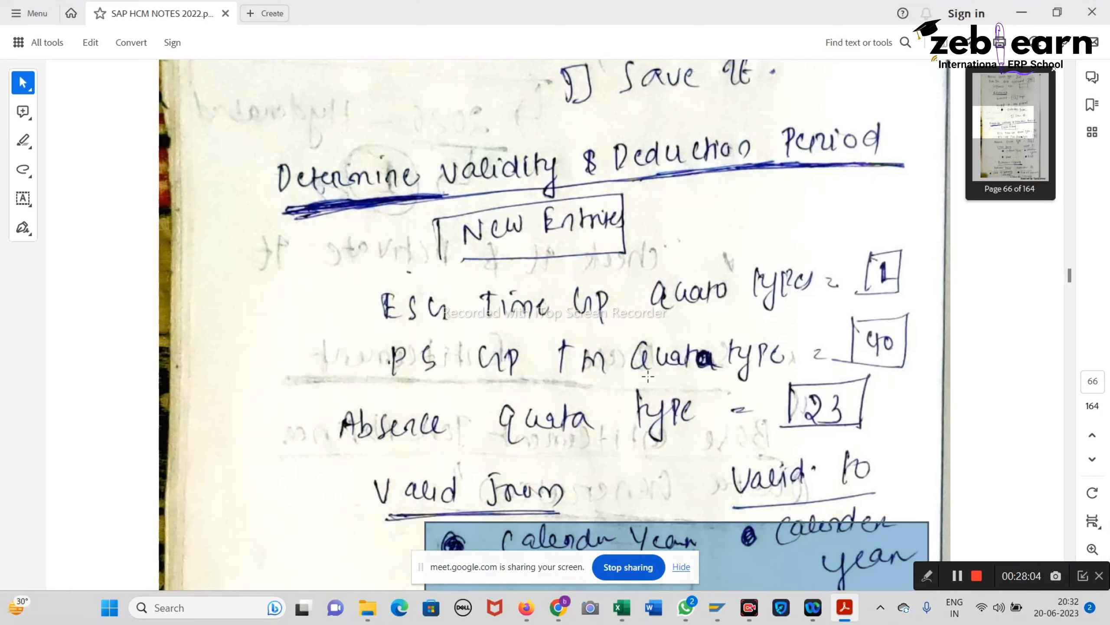
{"action": "scroll", "coordinate": [633, 358], "scroll_direction": "down", "scroll_amount": 8}
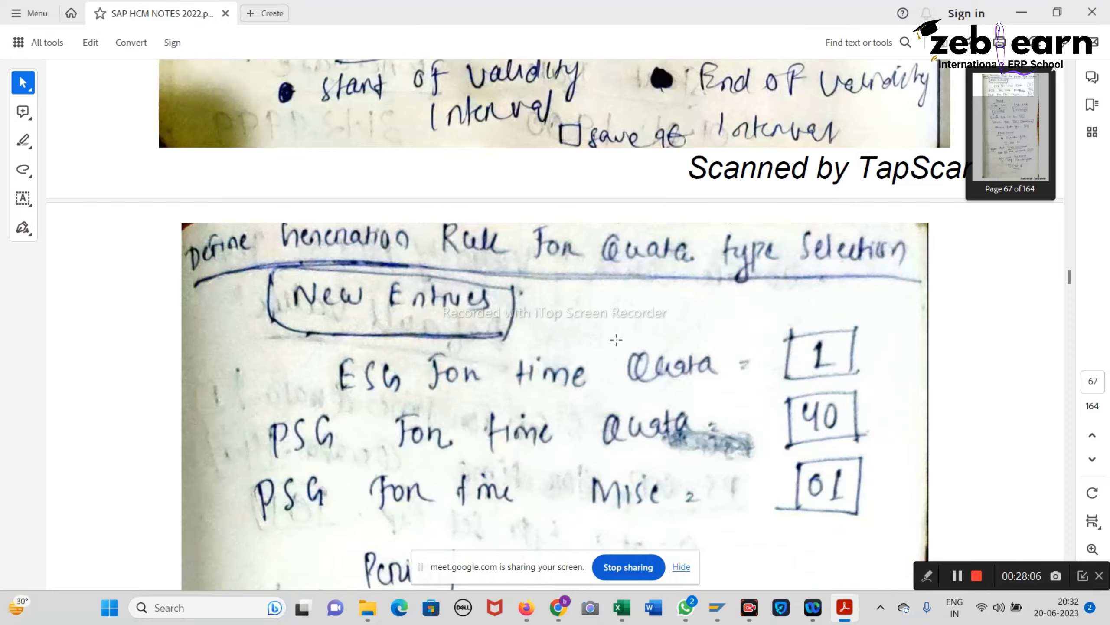
{"action": "scroll", "coordinate": [527, 352], "scroll_direction": "down", "scroll_amount": 10}
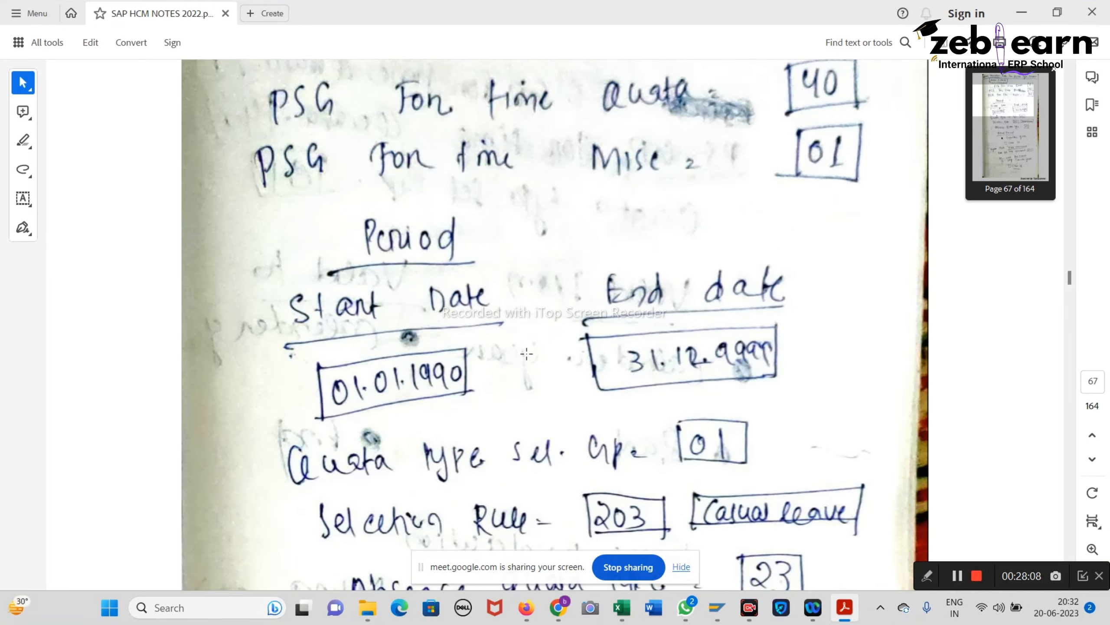
{"action": "scroll", "coordinate": [524, 351], "scroll_direction": "down", "scroll_amount": 10}
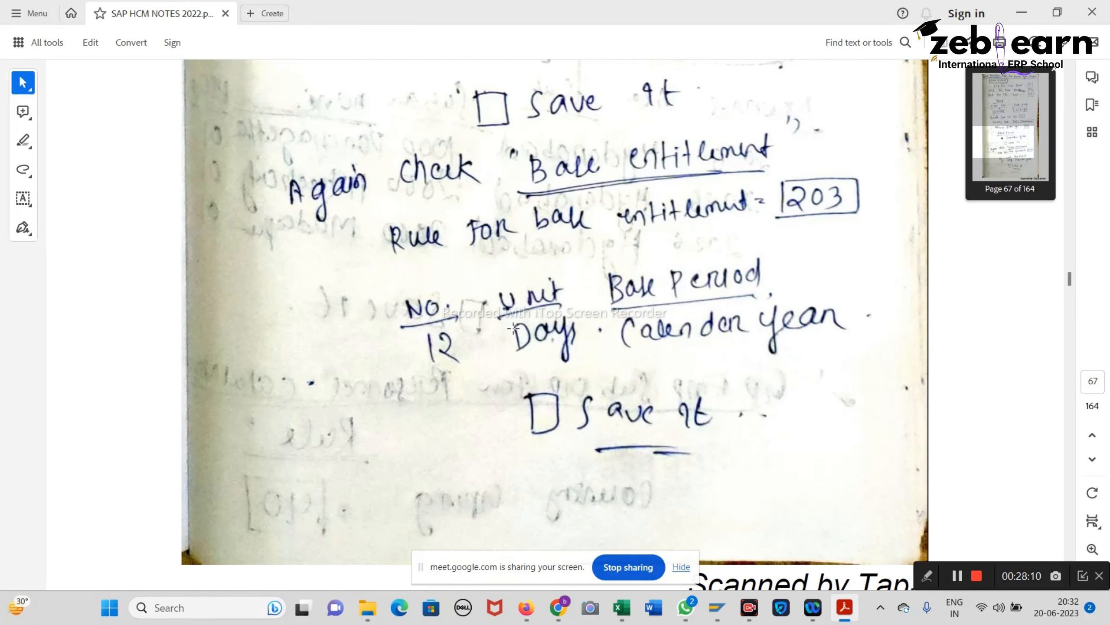
{"action": "scroll", "coordinate": [513, 328], "scroll_direction": "up", "scroll_amount": 20}
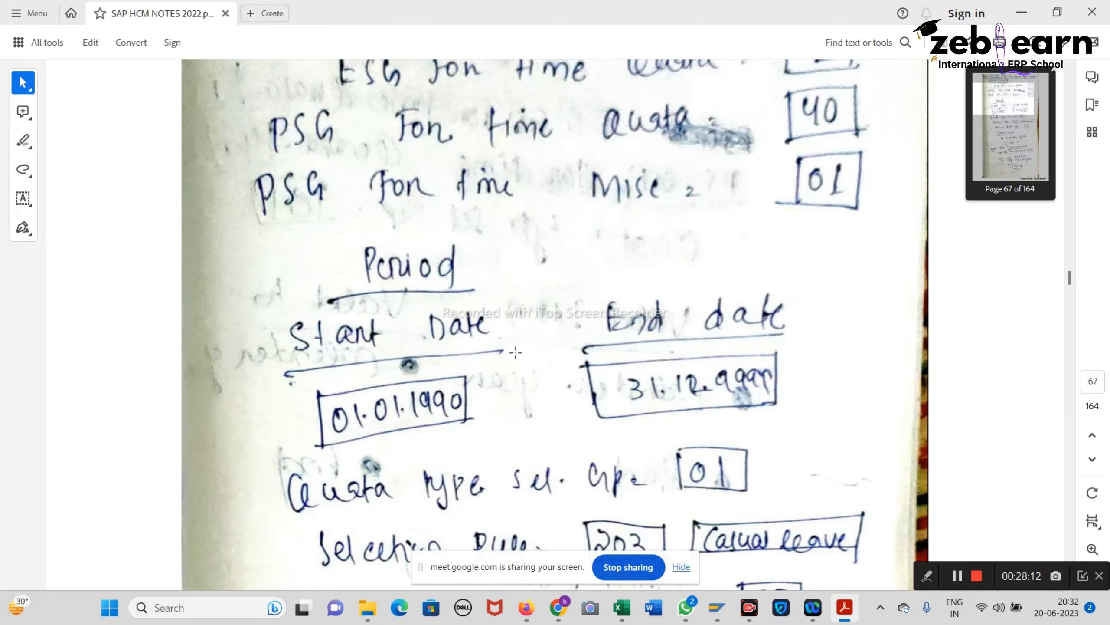
{"action": "scroll", "coordinate": [514, 343], "scroll_direction": "up", "scroll_amount": 4}
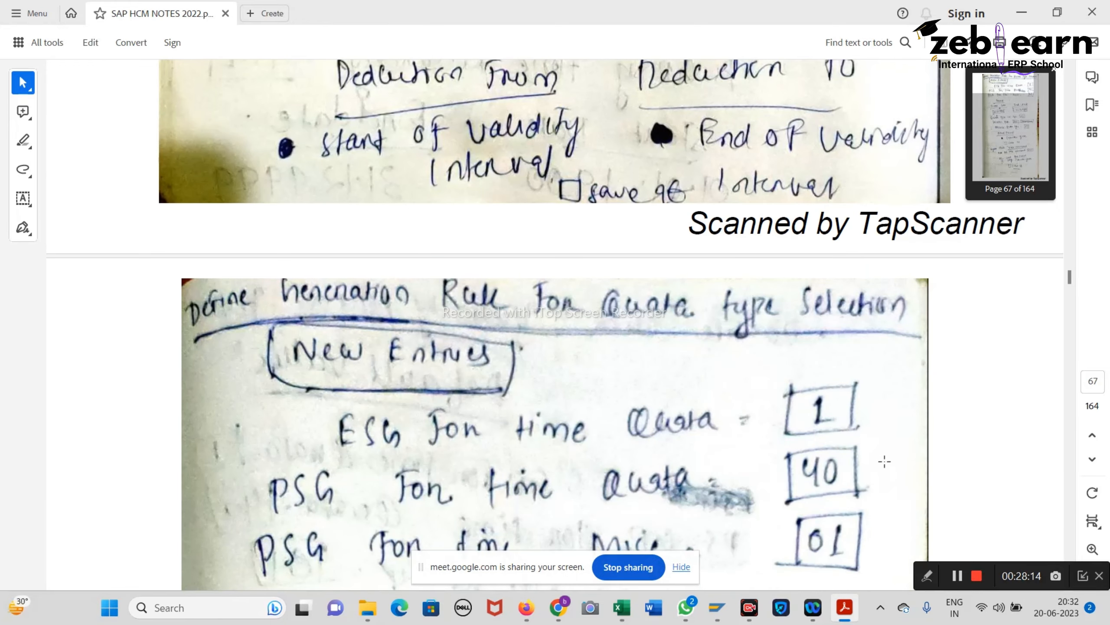
{"action": "left_click_drag", "start_coordinate": [873, 436], "coordinate": [871, 436]}
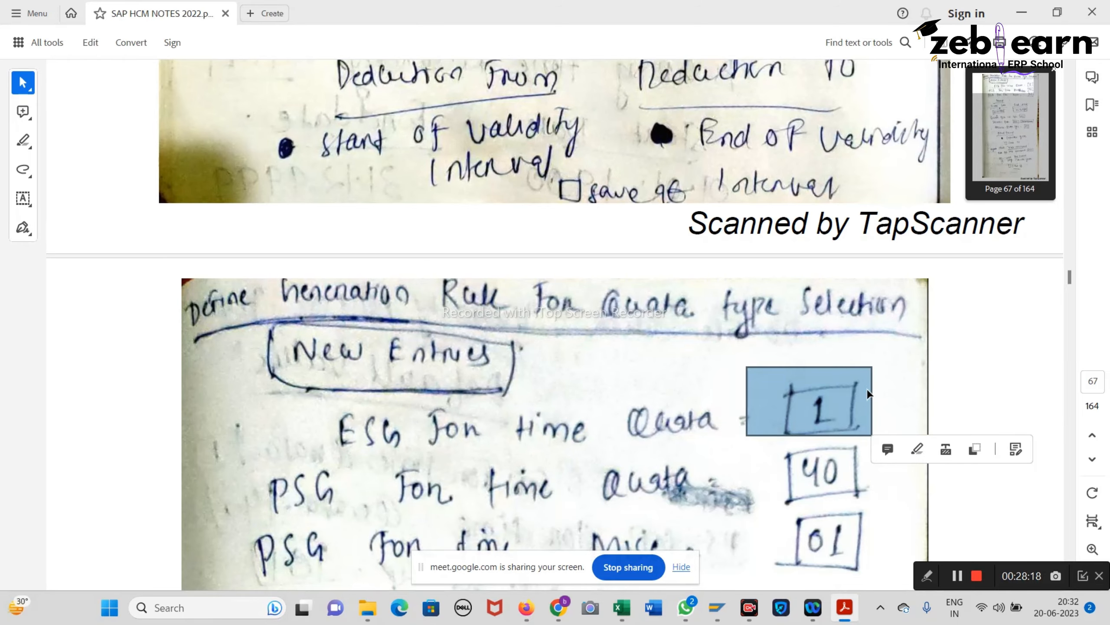
{"action": "scroll", "coordinate": [766, 425], "scroll_direction": "down", "scroll_amount": 2}
{"action": "scroll", "coordinate": [766, 425], "scroll_direction": "down", "scroll_amount": 1}
Step: Highlight the boxed 01, 203 and Casual leave values in the notes
{"action": "left_click_drag", "start_coordinate": [758, 333], "coordinate": [880, 396]}
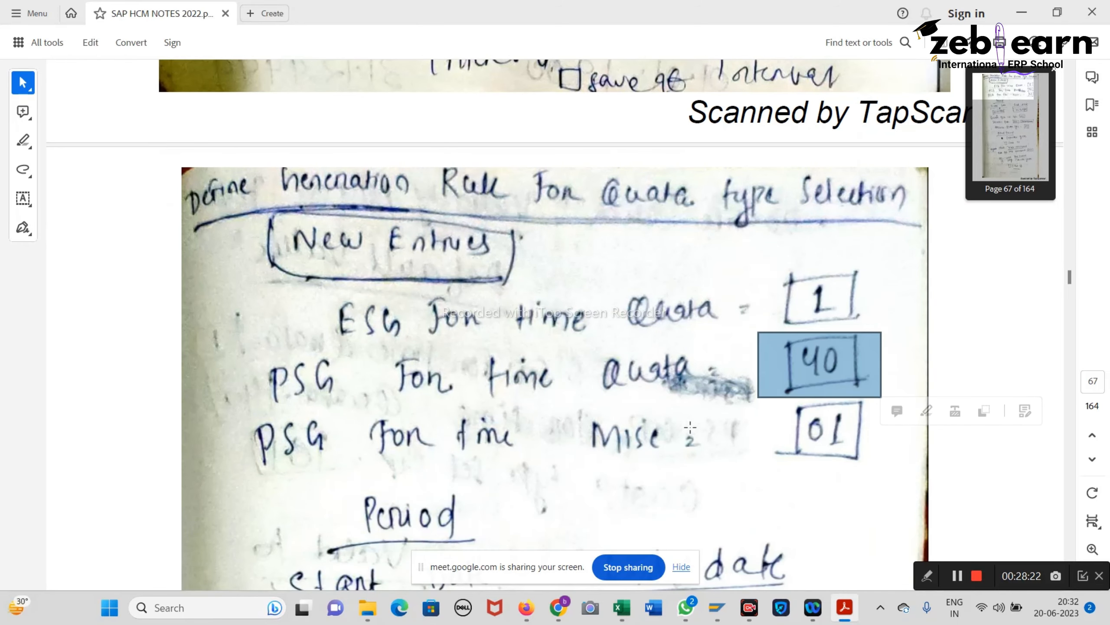
{"action": "scroll", "coordinate": [743, 460], "scroll_direction": "down", "scroll_amount": 2}
{"action": "left_click_drag", "start_coordinate": [747, 303], "coordinate": [878, 381]}
{"action": "scroll", "coordinate": [585, 419], "scroll_direction": "down", "scroll_amount": 6}
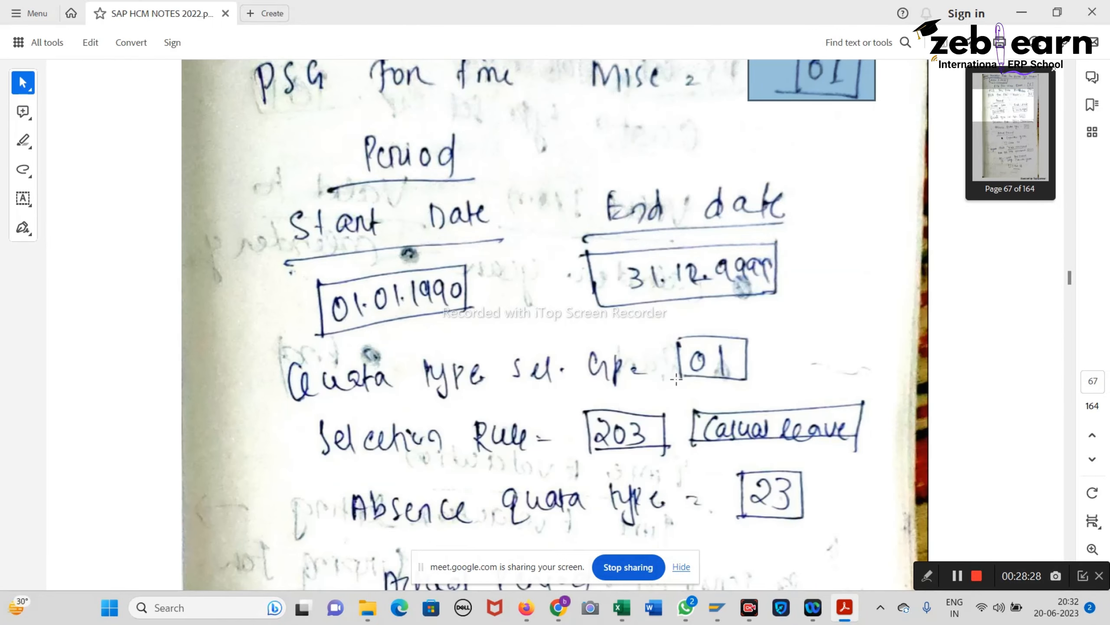
{"action": "left_click_drag", "start_coordinate": [643, 302], "coordinate": [764, 387]}
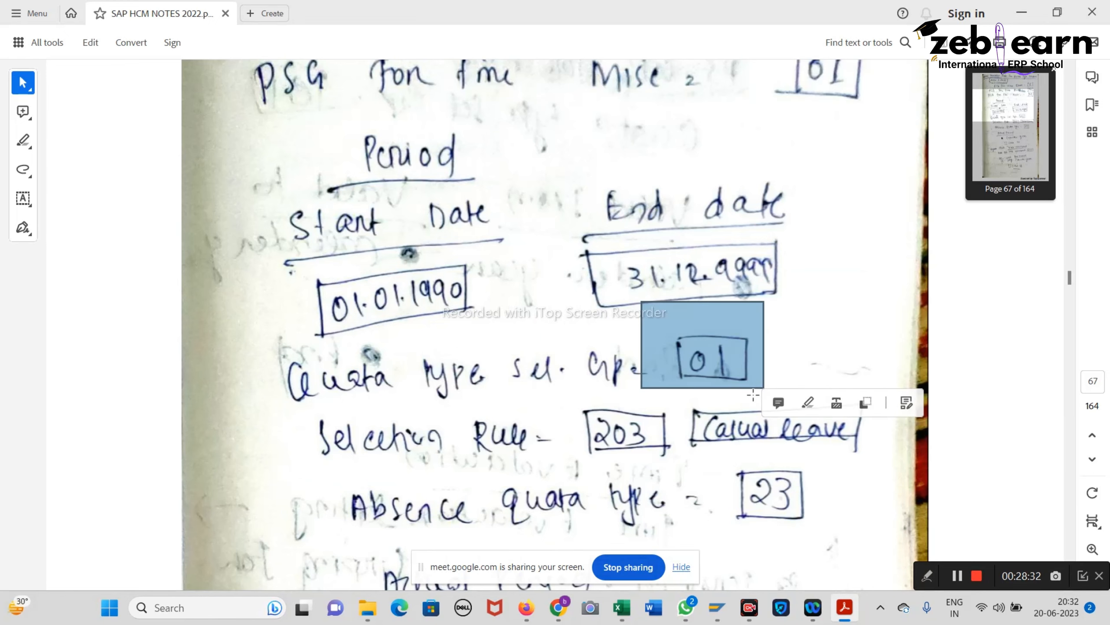
{"action": "left_click_drag", "start_coordinate": [595, 395], "coordinate": [842, 455]}
{"action": "scroll", "coordinate": [441, 493], "scroll_direction": "down", "scroll_amount": 5}
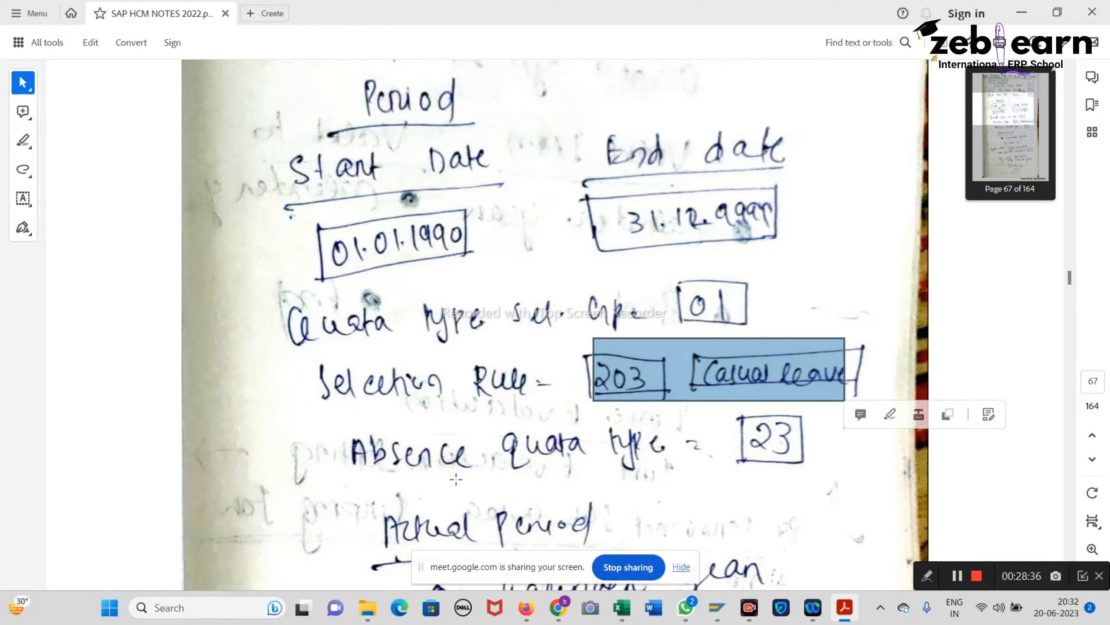
{"action": "scroll", "coordinate": [431, 455], "scroll_direction": "down", "scroll_amount": 1}
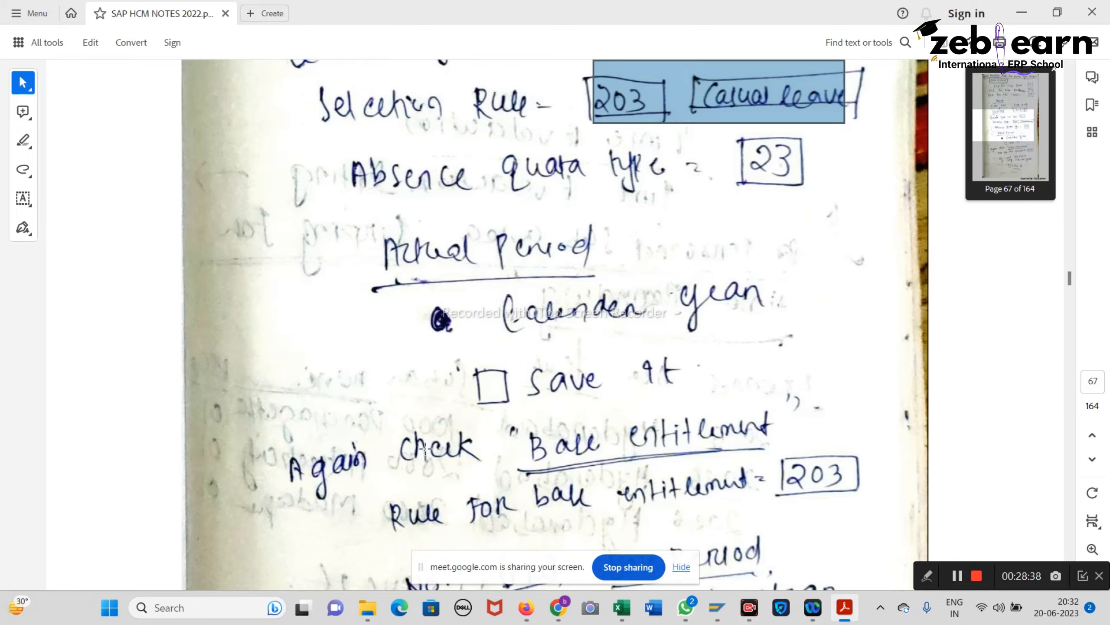
{"action": "scroll", "coordinate": [598, 380], "scroll_direction": "up", "scroll_amount": 5}
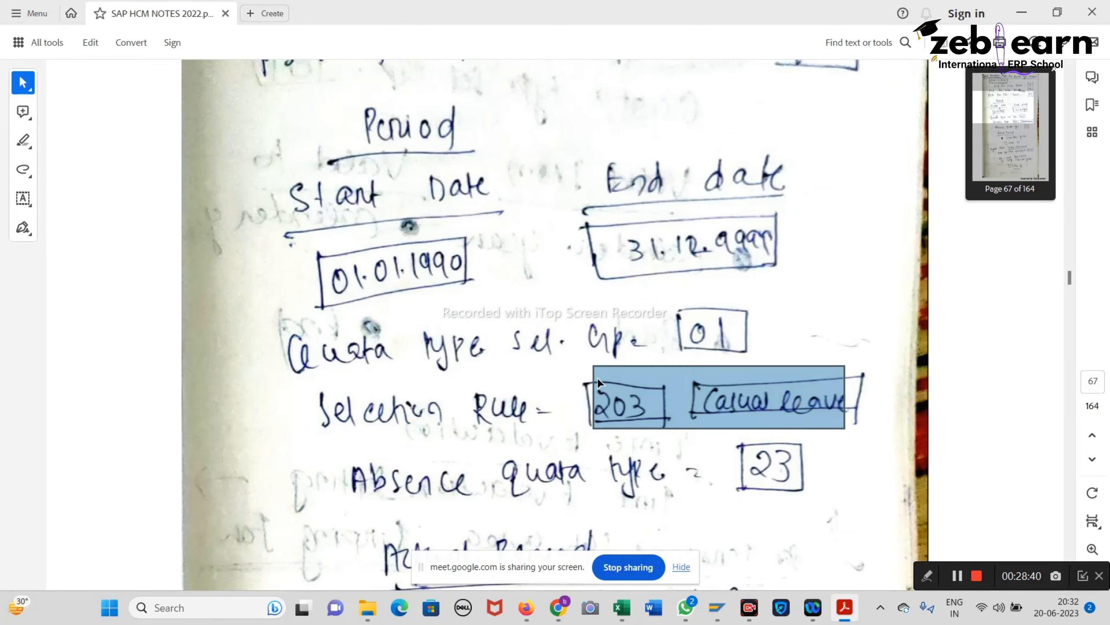
{"action": "scroll", "coordinate": [597, 378], "scroll_direction": "up", "scroll_amount": 9}
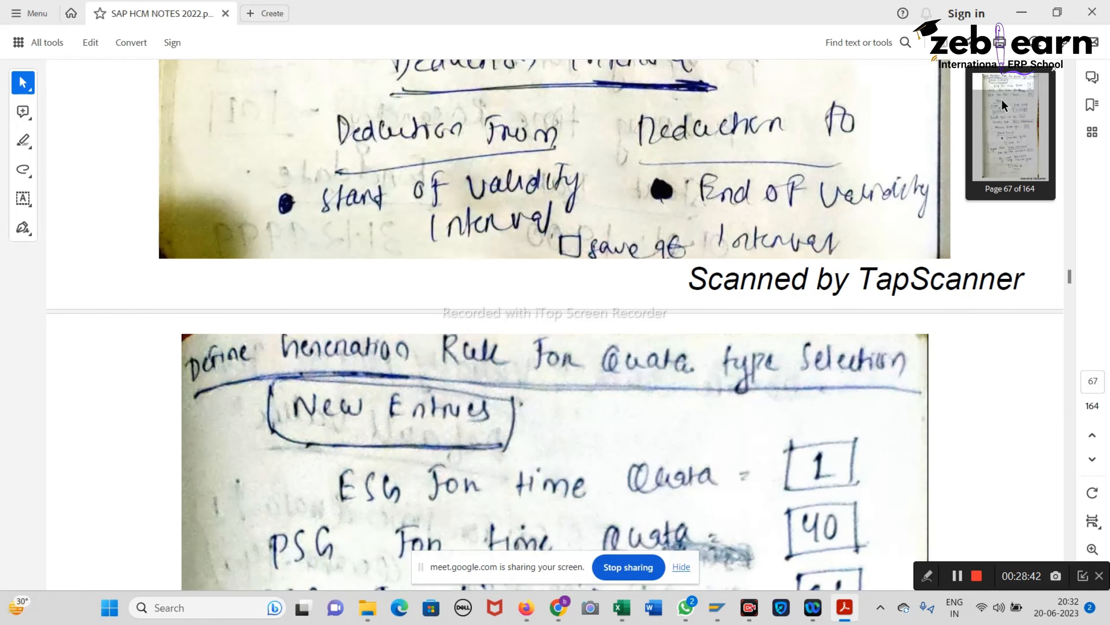
{"action": "scroll", "coordinate": [979, 165], "scroll_direction": "up", "scroll_amount": 1}
Step: Run the IMG activity 'Define Generation Rules for Quota Type Selection' and start a new entry
{"action": "left_click", "coordinate": [1021, 12]}
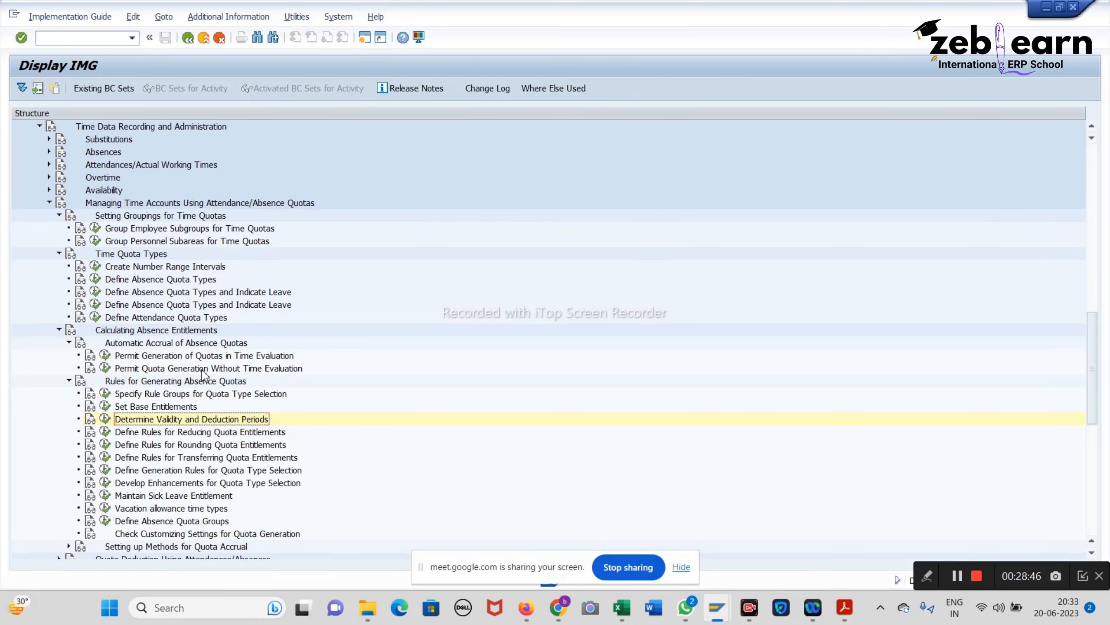
{"action": "scroll", "coordinate": [120, 498], "scroll_direction": "down", "scroll_amount": 3}
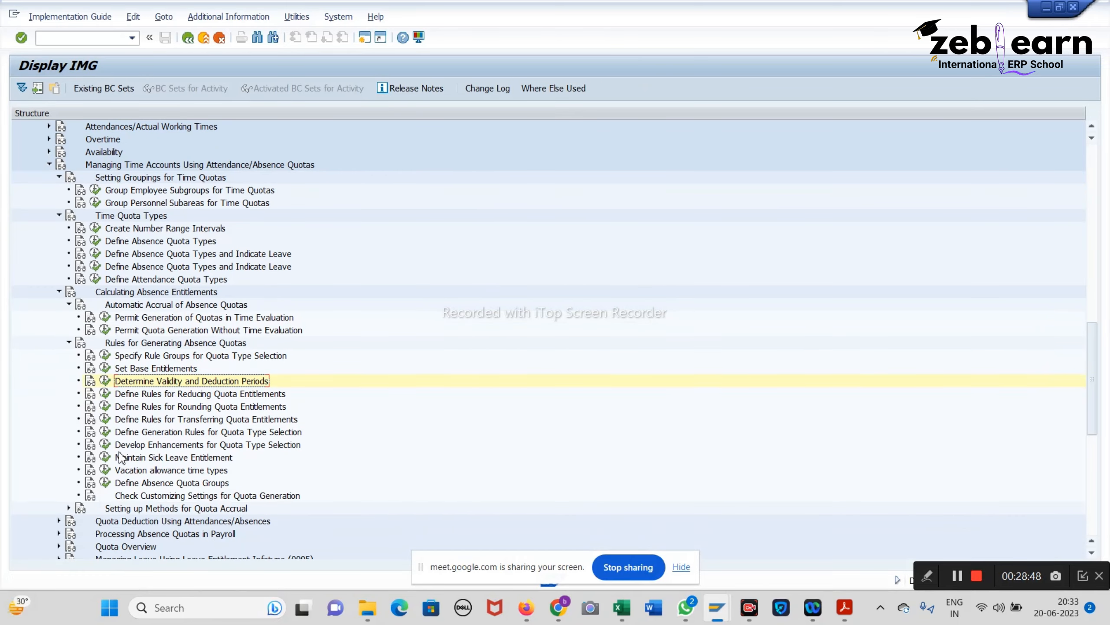
{"action": "left_click", "coordinate": [105, 432]}
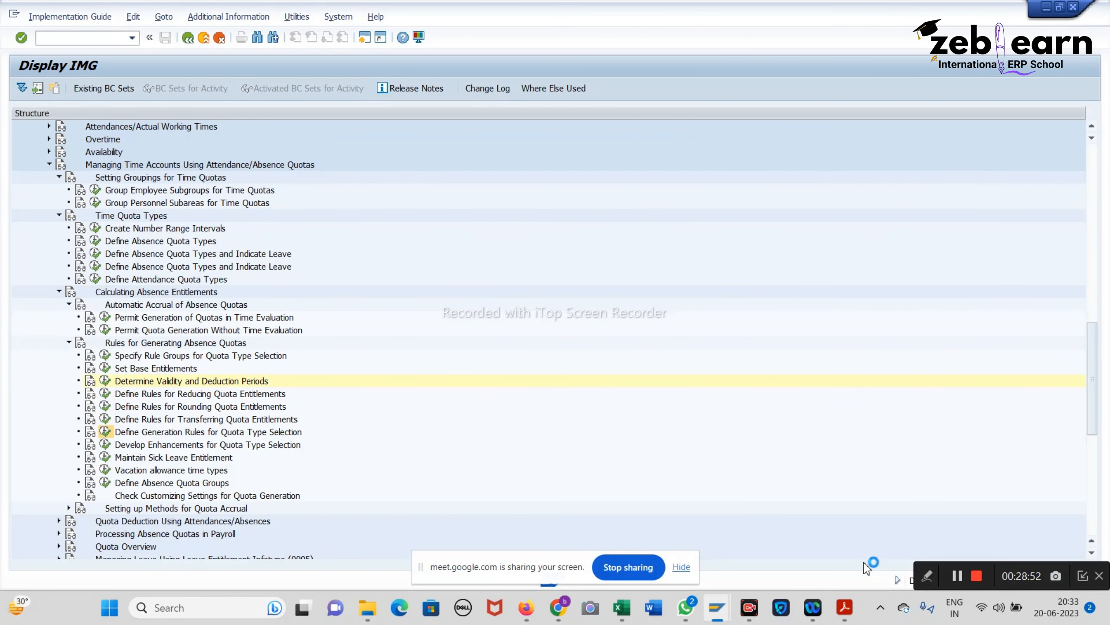
{"action": "left_click", "coordinate": [845, 608]}
{"action": "scroll", "coordinate": [745, 507], "scroll_direction": "down", "scroll_amount": 5}
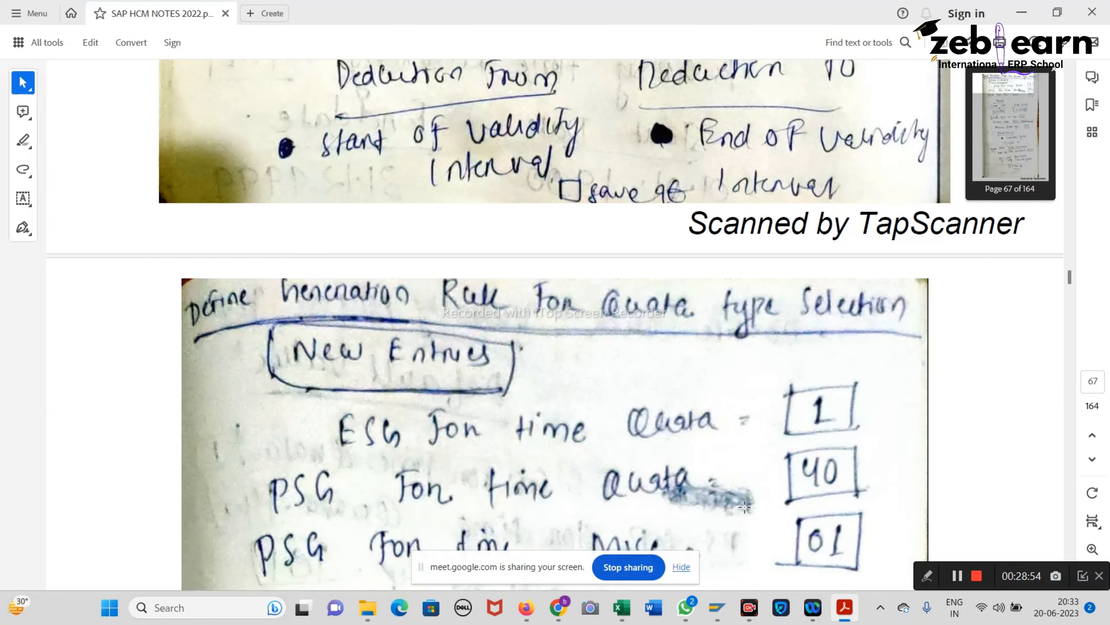
{"action": "key", "text": "alt+Tab"}
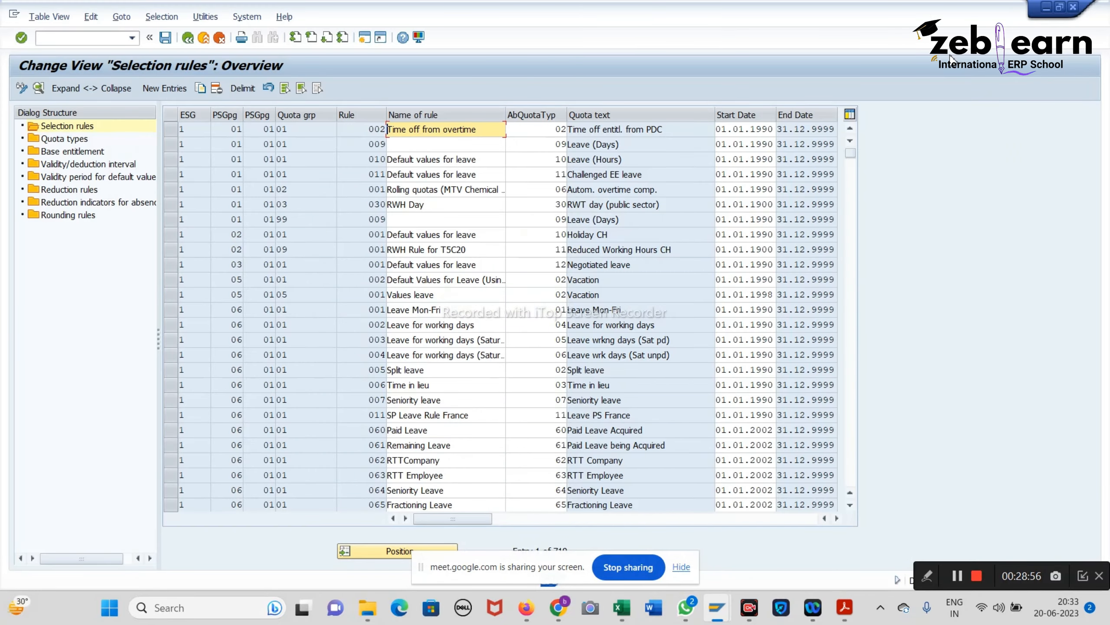
{"action": "left_click", "coordinate": [157, 89]}
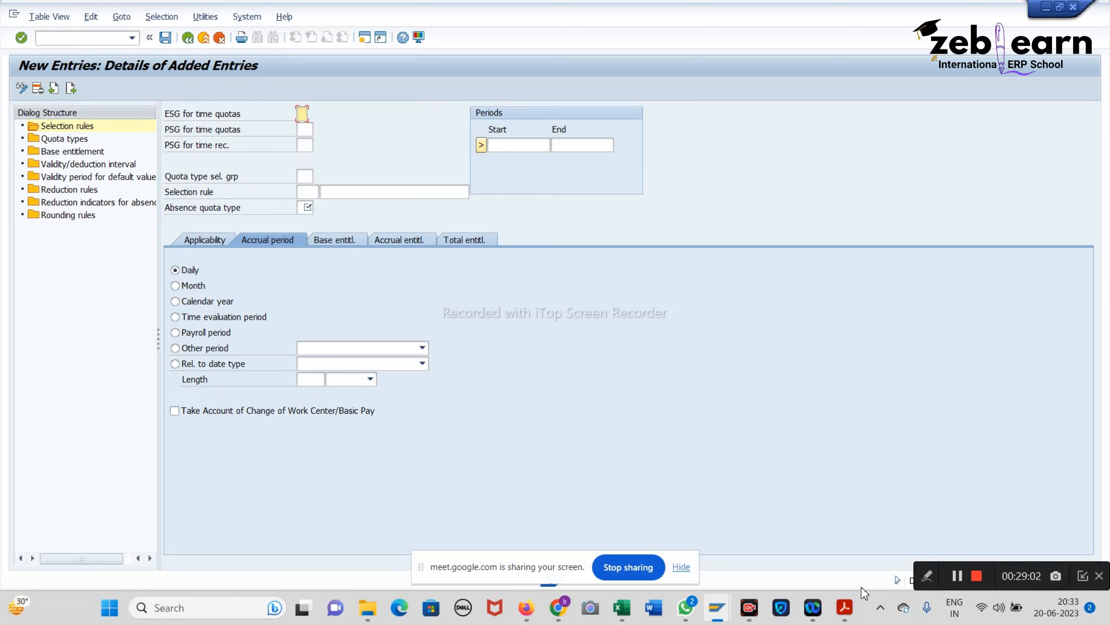
Step: Enter ESG 2, PSG 40, time-recording PSG 01 and period 01.01.1900–31.12.9999
{"action": "type", "text": "2"}
{"action": "left_click", "coordinate": [306, 129]}
{"action": "type", "text": "40"}
{"action": "left_click", "coordinate": [307, 144]}
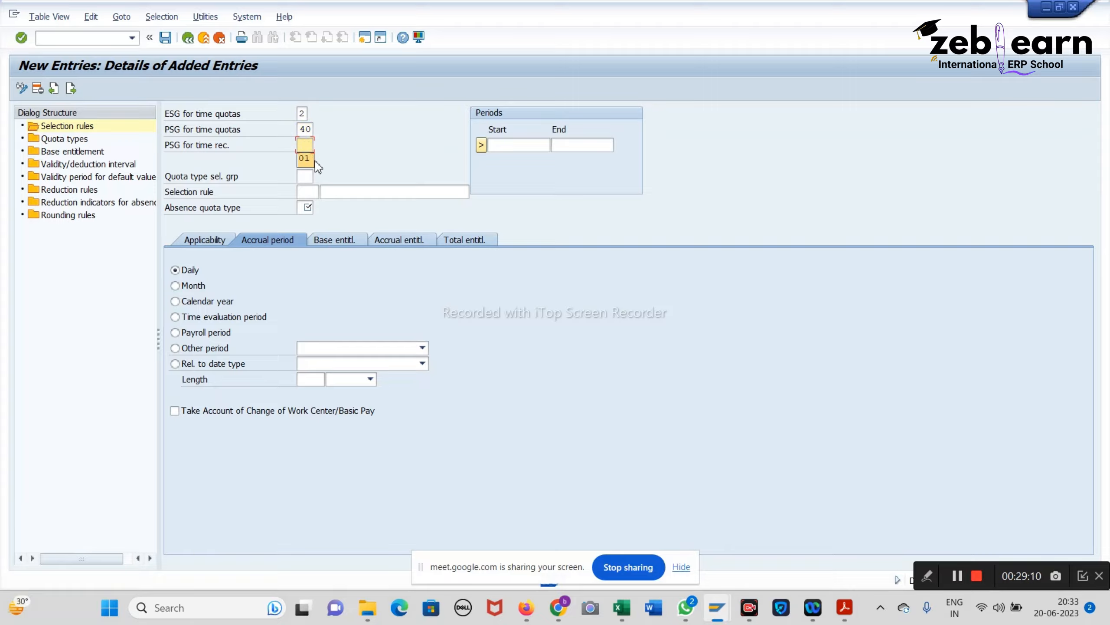
{"action": "type", "text": "01"}
{"action": "left_click", "coordinate": [524, 147]}
{"action": "left_click", "coordinate": [520, 158]}
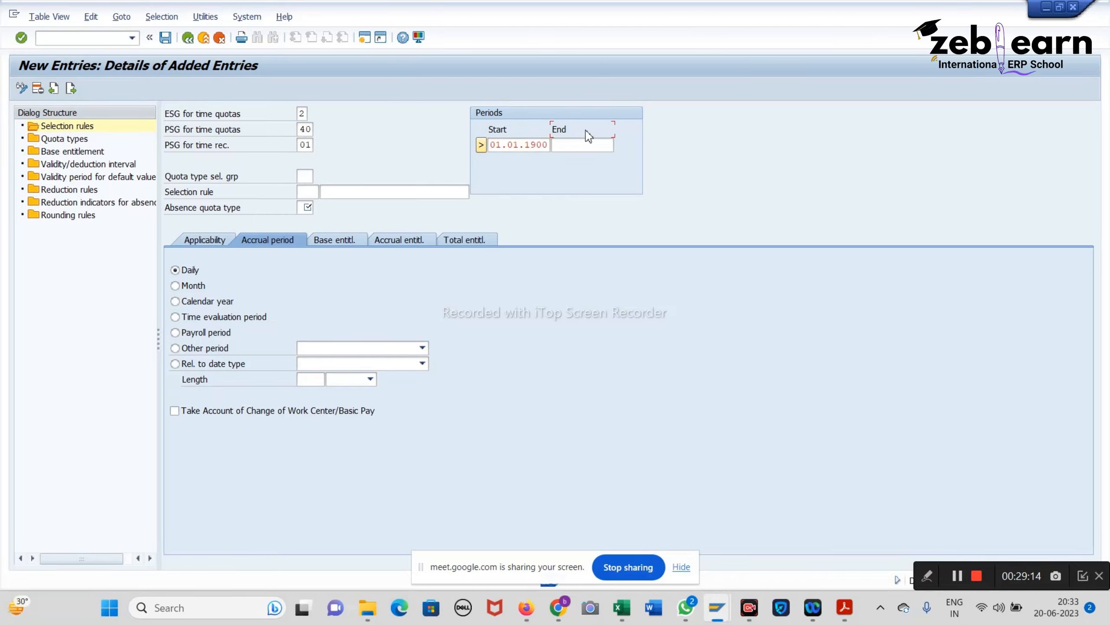
{"action": "left_click", "coordinate": [590, 144]}
{"action": "left_click", "coordinate": [586, 163]}
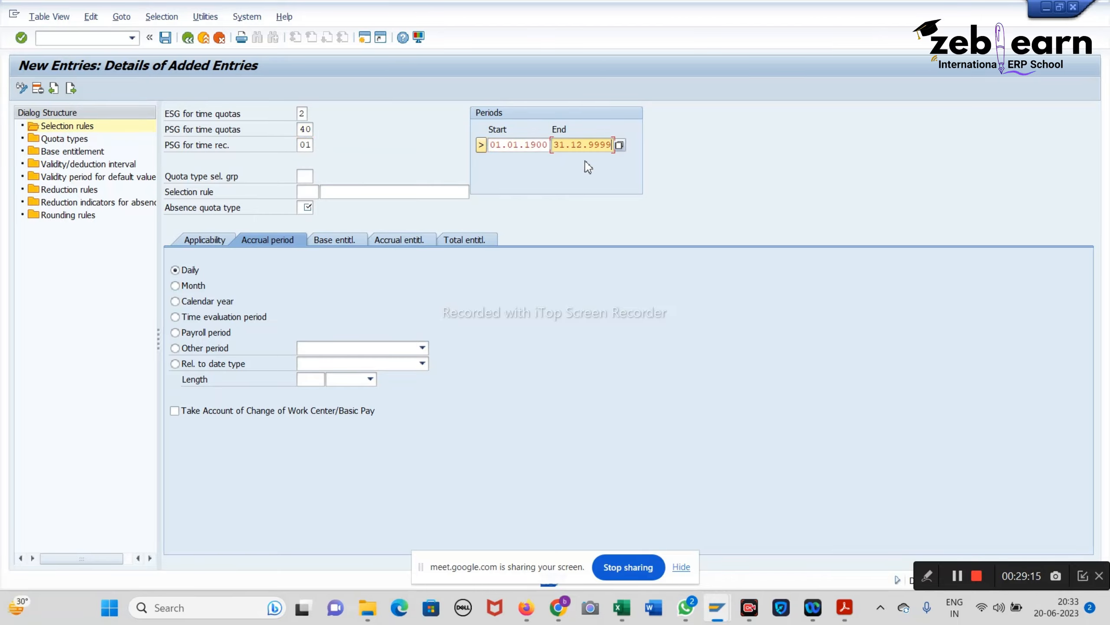
Step: Check the notes and set quota type selection group 01
{"action": "left_click", "coordinate": [307, 176]}
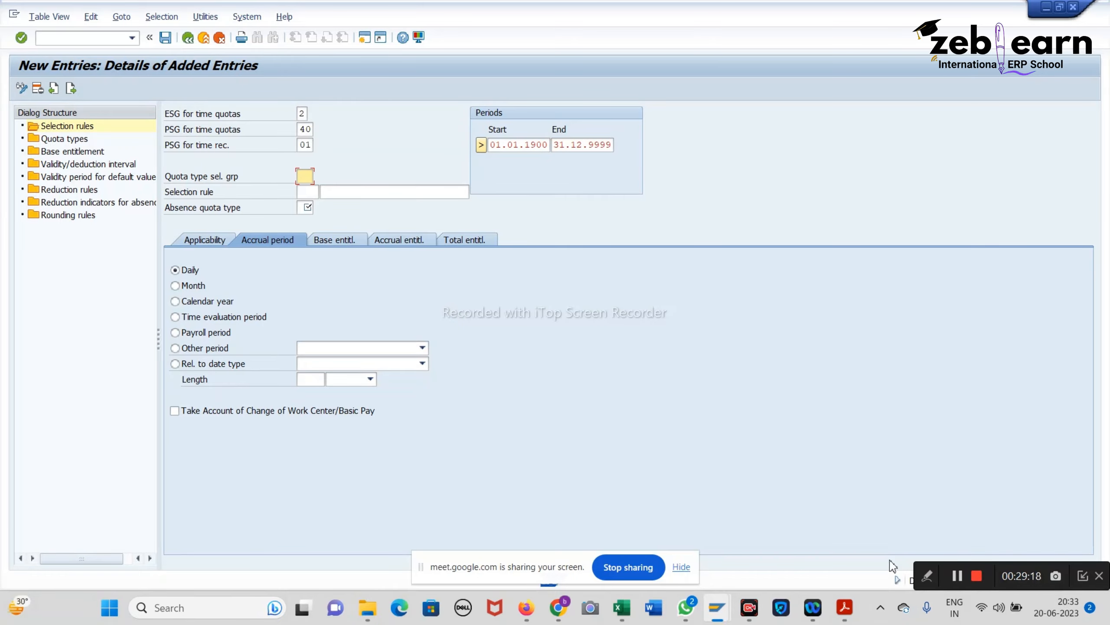
{"action": "left_click", "coordinate": [844, 608]}
{"action": "scroll", "coordinate": [829, 477], "scroll_direction": "down", "scroll_amount": 7}
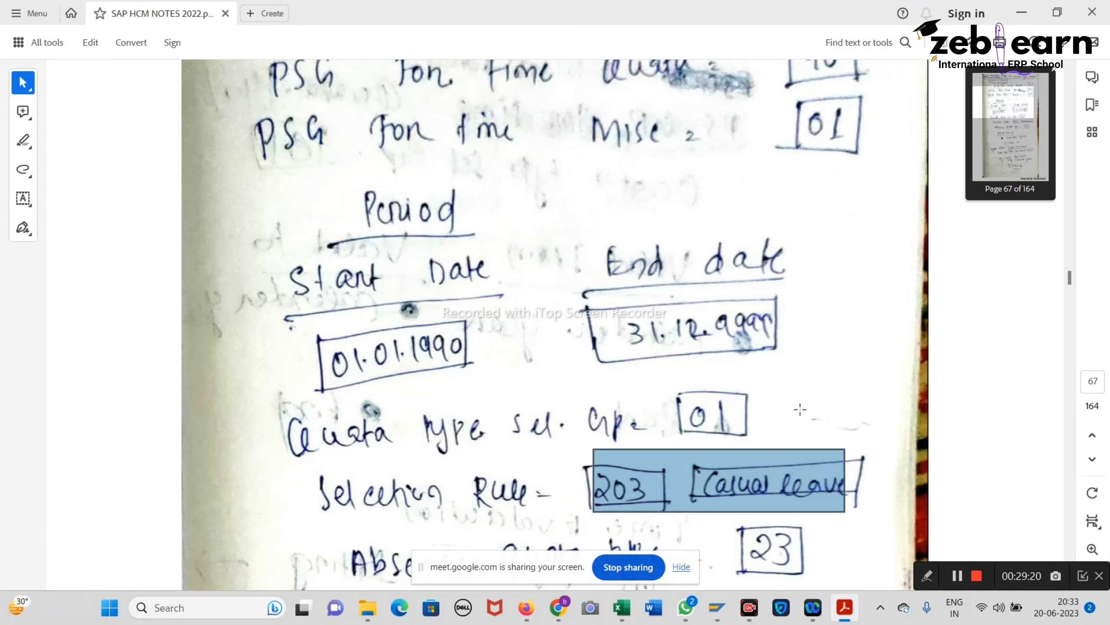
{"action": "scroll", "coordinate": [795, 402], "scroll_direction": "down", "scroll_amount": 2}
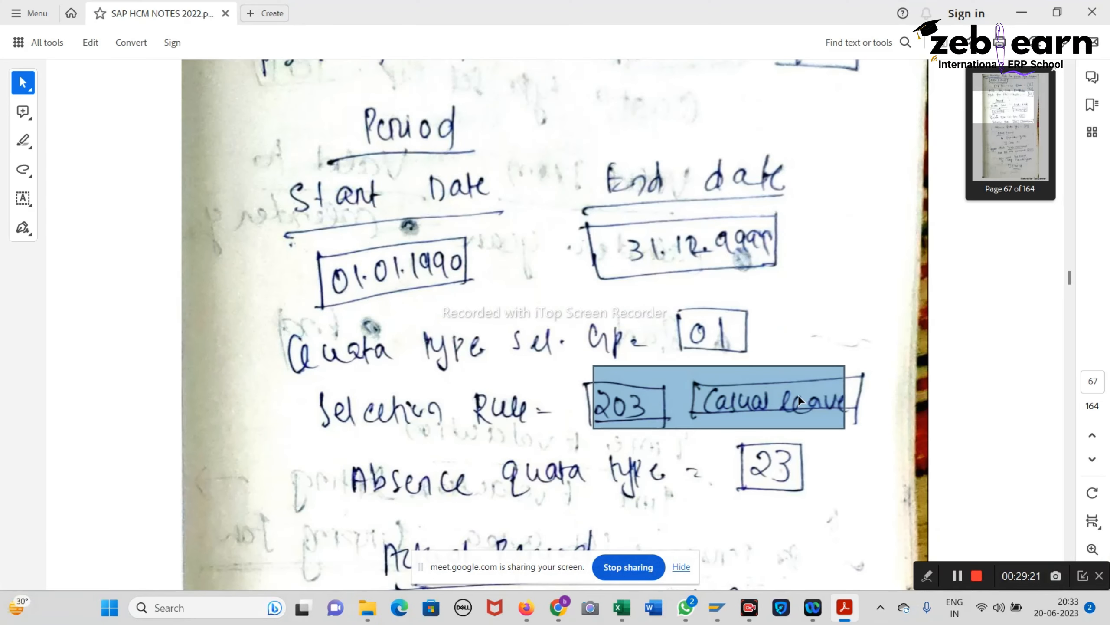
{"action": "left_click", "coordinate": [1021, 14]}
{"action": "left_click", "coordinate": [304, 190]}
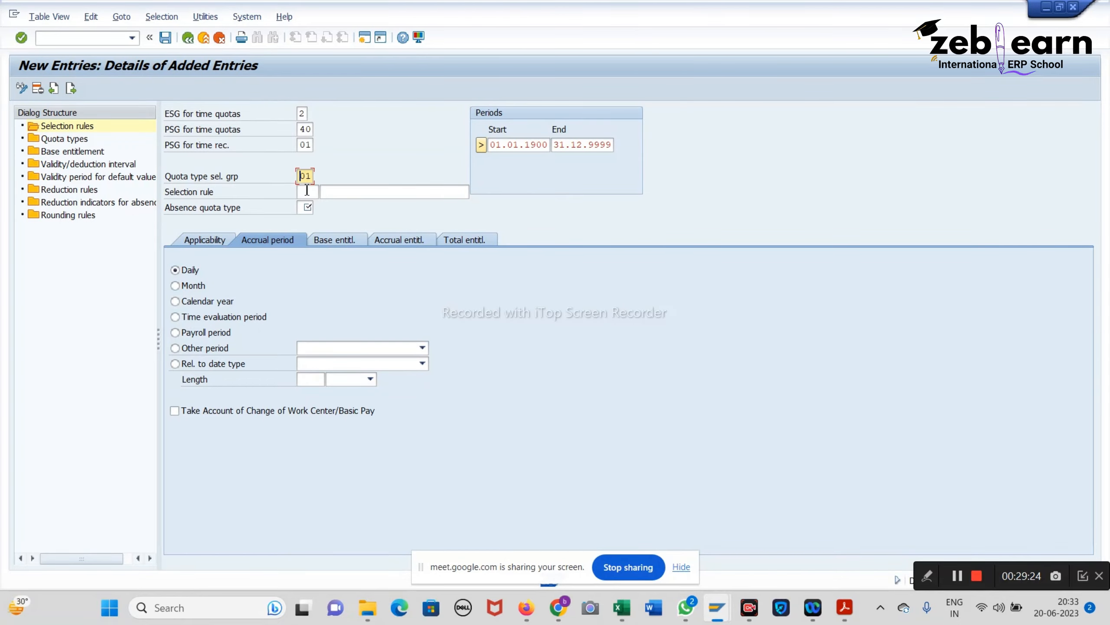
{"action": "left_click", "coordinate": [308, 192]}
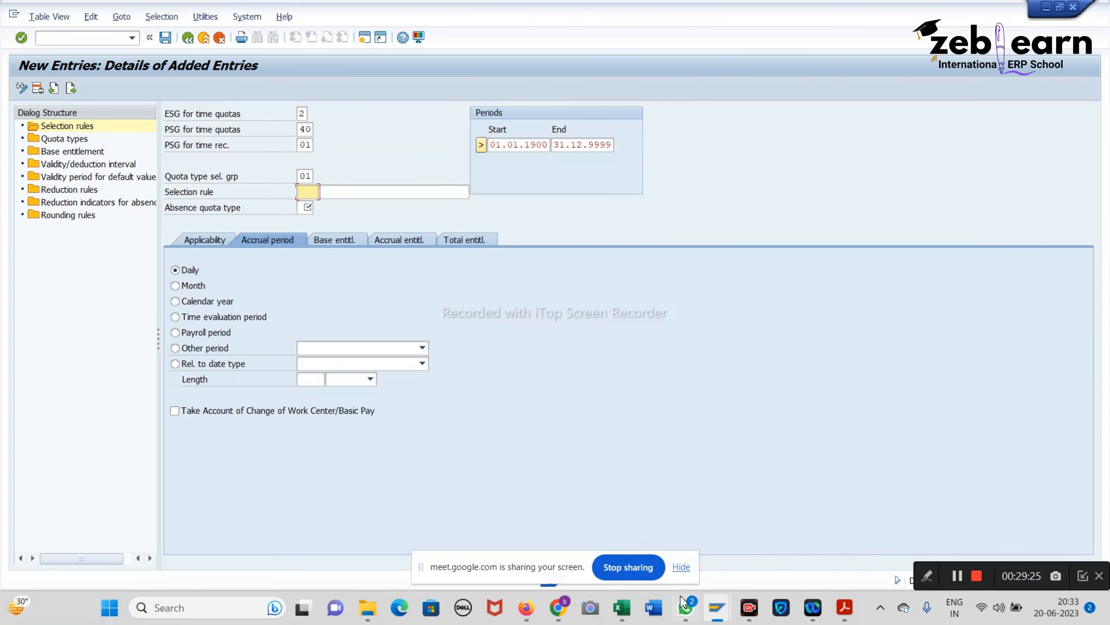
{"action": "left_click", "coordinate": [622, 607]}
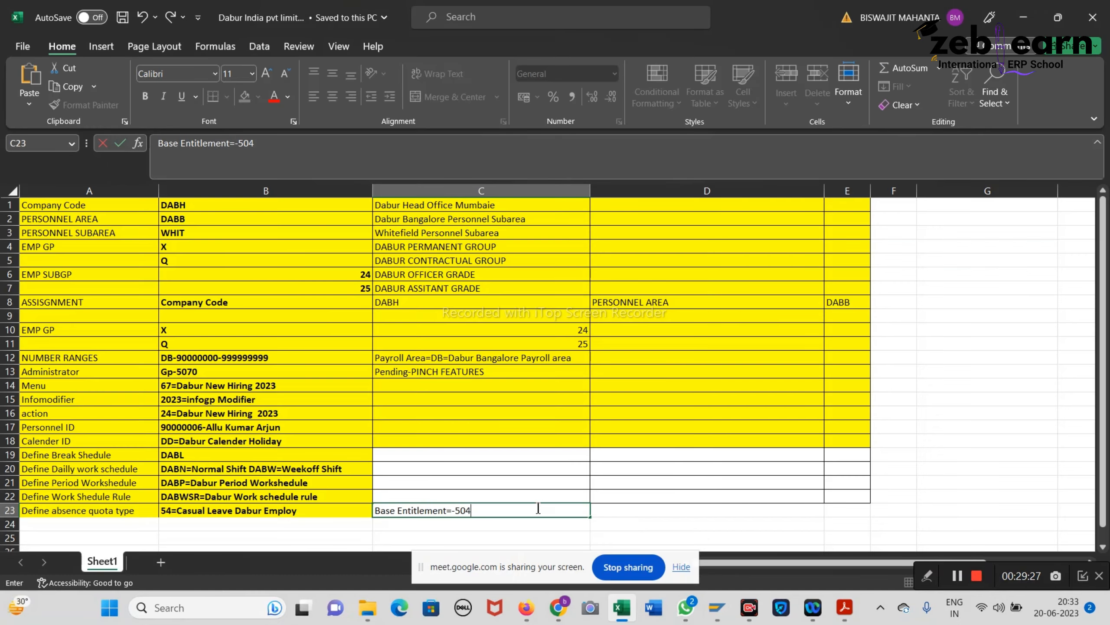
Step: Type 'Selection Rule=504' into cell D23 of the tracker workbook and save it
{"action": "left_click", "coordinate": [638, 512]}
{"action": "type", "text": "Swe"}
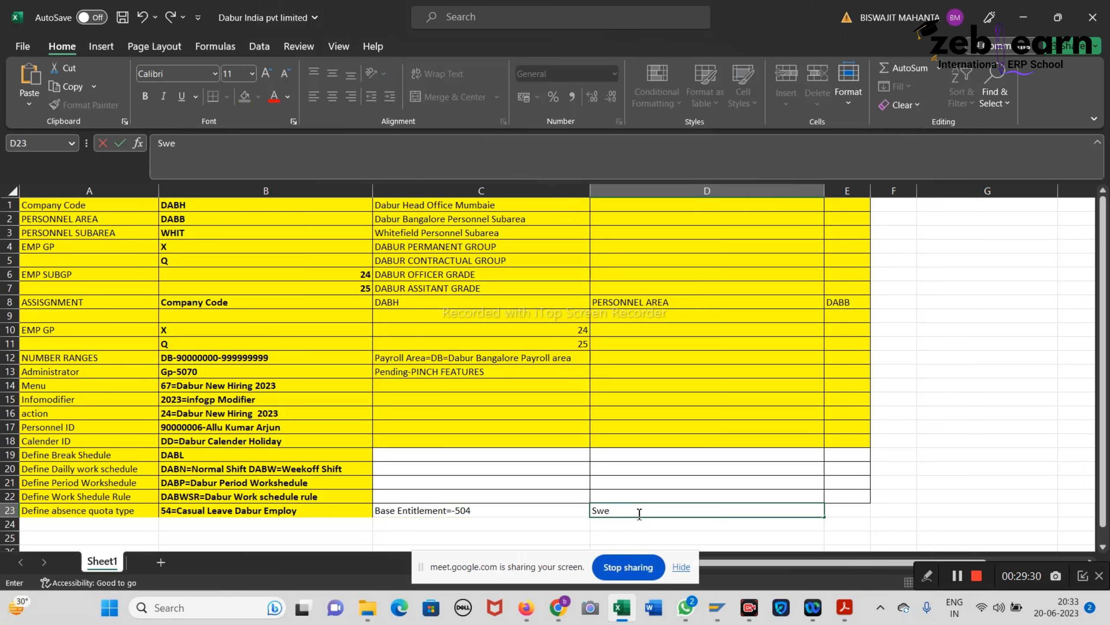
{"action": "key", "text": "BackSpace"}
{"action": "key", "text": "BackSpace"}
{"action": "type", "text": "election Rule=504"}
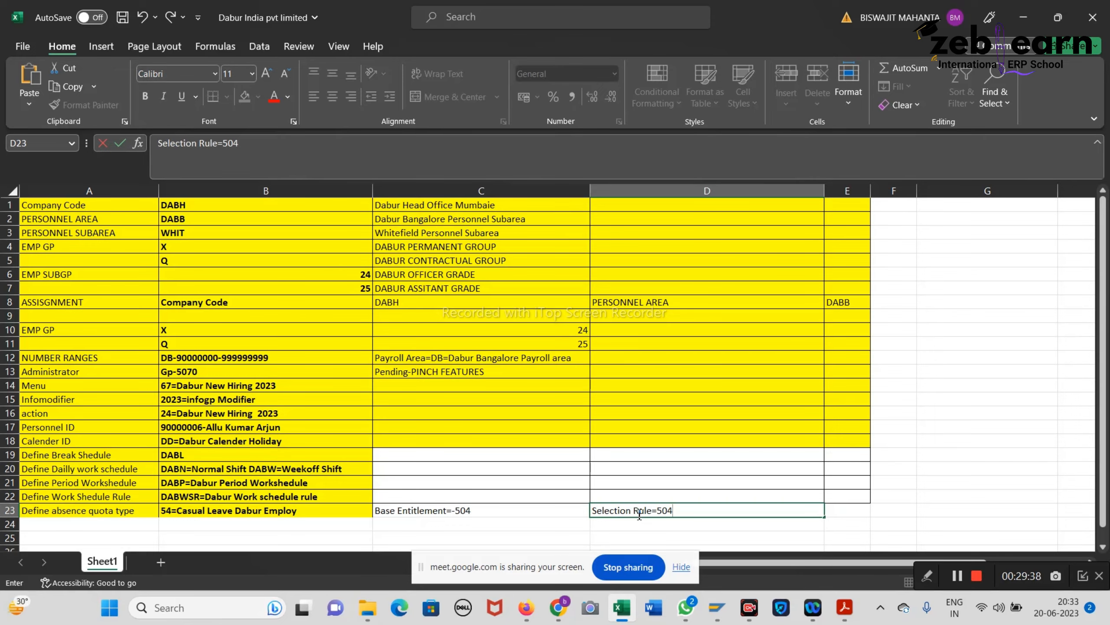
{"action": "key", "text": "Return"}
{"action": "key", "text": "ctrl+s"}
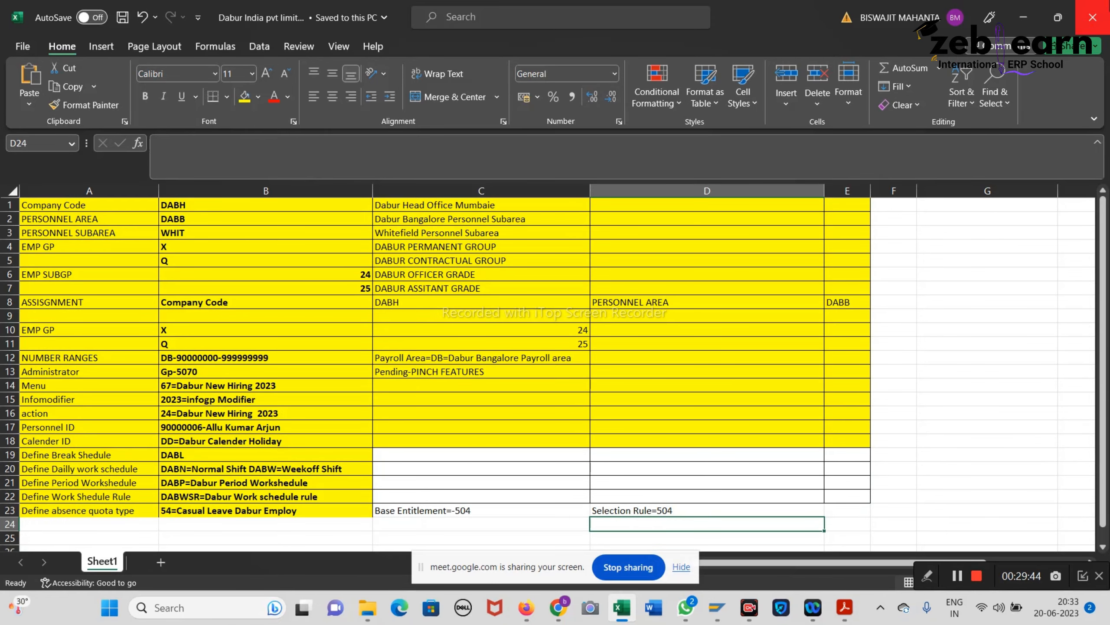
{"action": "left_click", "coordinate": [1023, 16]}
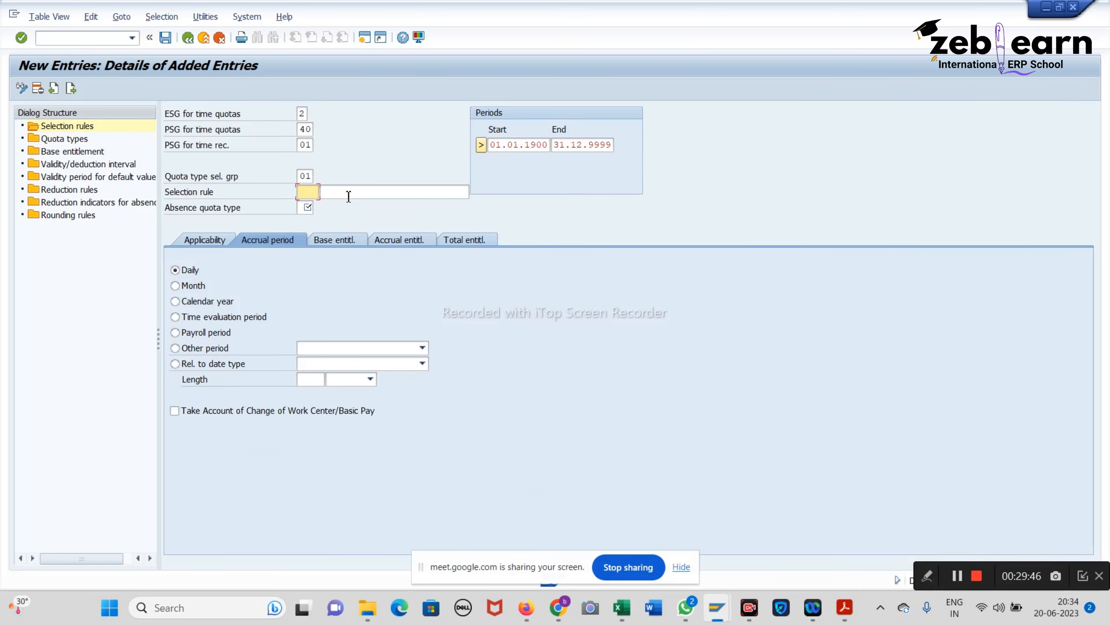
Step: Enter selection rule 504 with the description 'Casual Leave For Dabur Employee'
{"action": "type", "text": "504"}
{"action": "left_click", "coordinate": [344, 195]}
{"action": "type", "text": "Casual Leave For TCS Employees"}
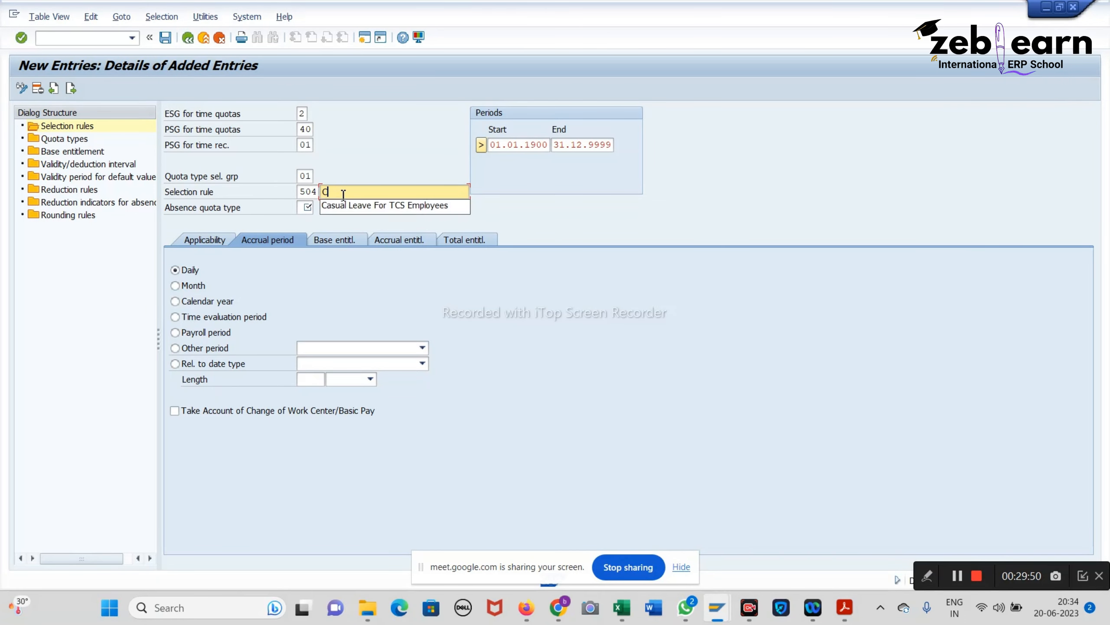
{"action": "key", "text": "Down"}
{"action": "key", "text": "Return"}
{"action": "key", "text": "BackSpace"}
{"action": "key", "text": "BackSpace"}
{"action": "key", "text": "BackSpace"}
{"action": "key", "text": "BackSpace"}
{"action": "key", "text": "BackSpace"}
{"action": "key", "text": "BackSpace"}
{"action": "key", "text": "BackSpace"}
{"action": "key", "text": "BackSpace"}
{"action": "key", "text": "BackSpace"}
{"action": "key", "text": "BackSpace"}
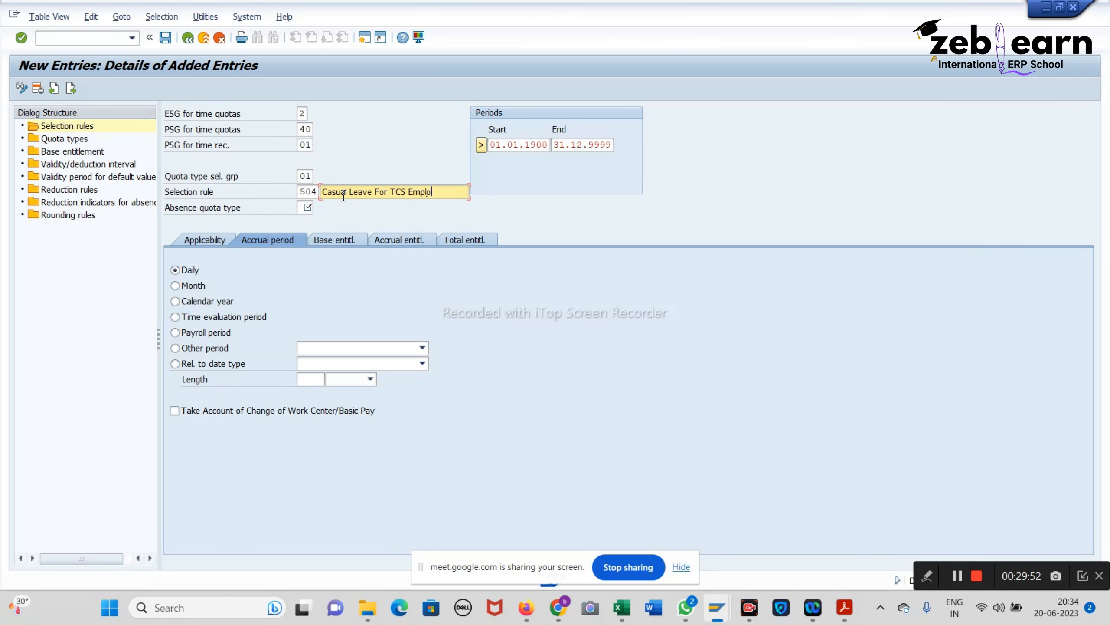
{"action": "key", "text": "BackSpace"}
{"action": "key", "text": "BackSpace"}
{"action": "key", "text": "BackSpace"}
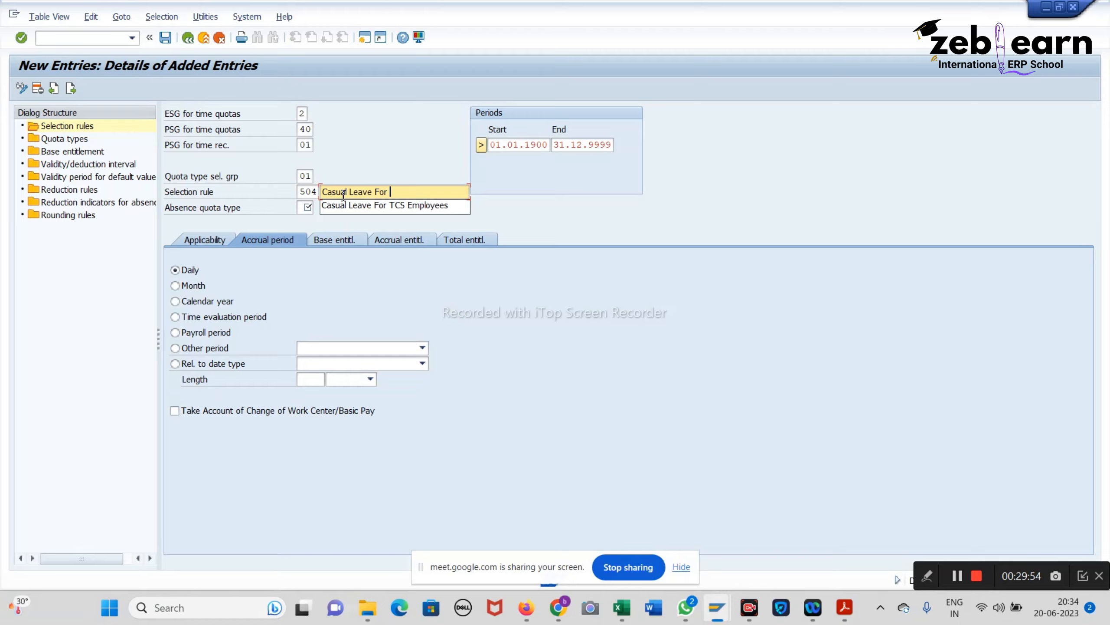
{"action": "type", "text": "Dabur"}
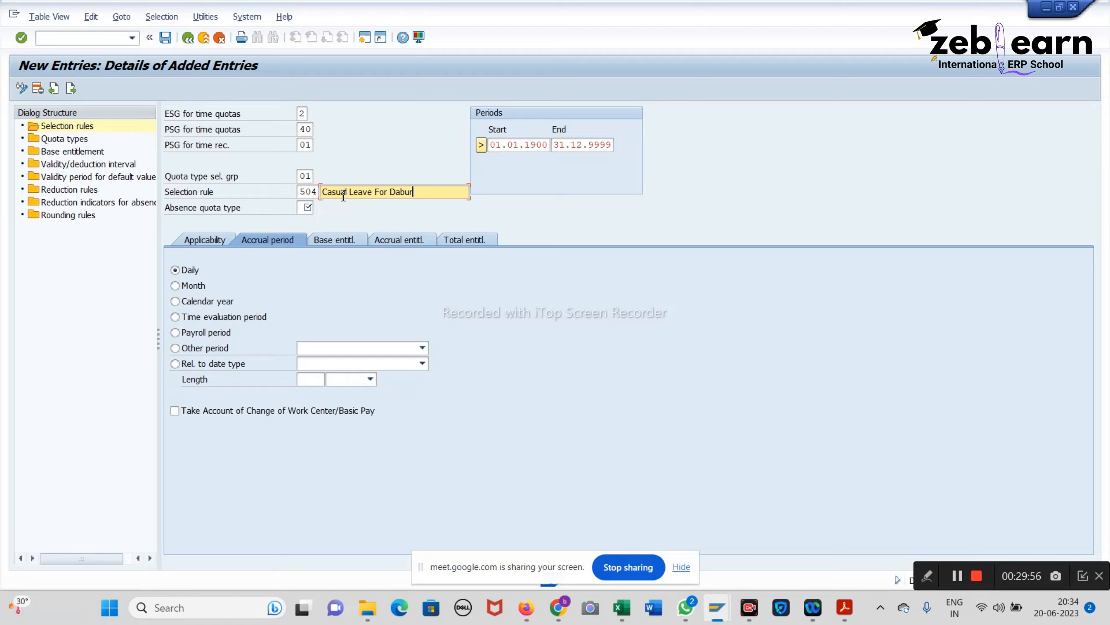
{"action": "type", "text": " Emp,loyee"}
{"action": "key", "text": "BackSpace"}
{"action": "key", "text": "BackSpace"}
{"action": "key", "text": "BackSpace"}
{"action": "key", "text": "BackSpace"}
{"action": "key", "text": "BackSpace"}
{"action": "type", "text": "loyee"}
Step: Set absence quota type 54 and try the accrual period options, ending on Payroll period
{"action": "left_click", "coordinate": [309, 208]}
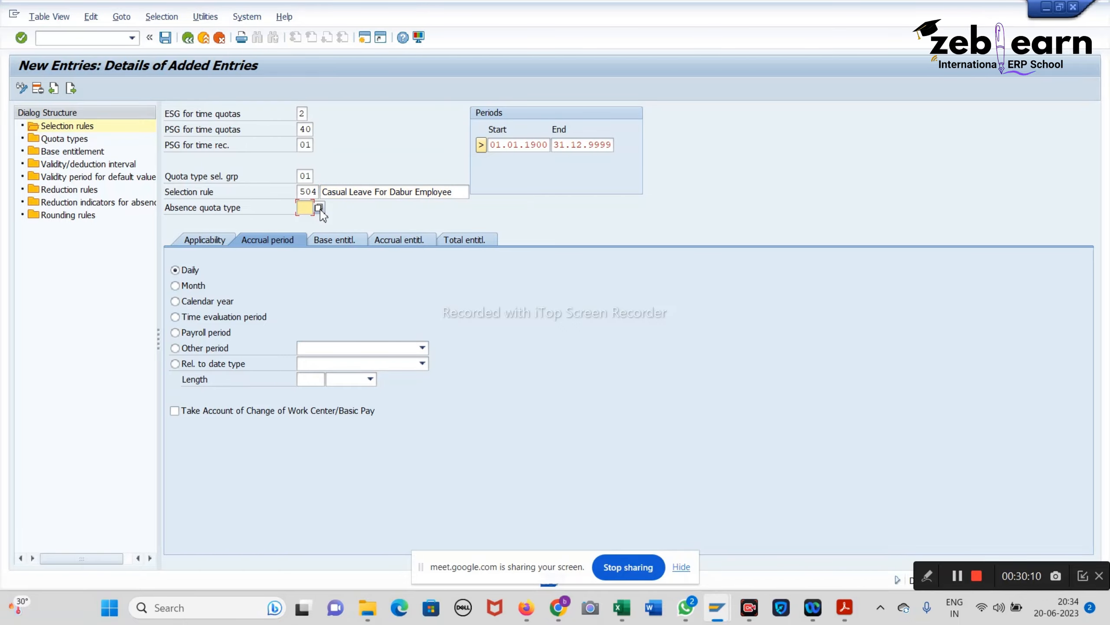
{"action": "type", "text": "54"}
{"action": "left_click", "coordinate": [206, 288]}
{"action": "left_click", "coordinate": [208, 303]}
{"action": "left_click", "coordinate": [196, 319]}
{"action": "left_click", "coordinate": [196, 331]}
Step: Review the Actual Period / Calendar year note on pages 67–68 of the notes, then return to SAP
{"action": "left_click", "coordinate": [844, 608]}
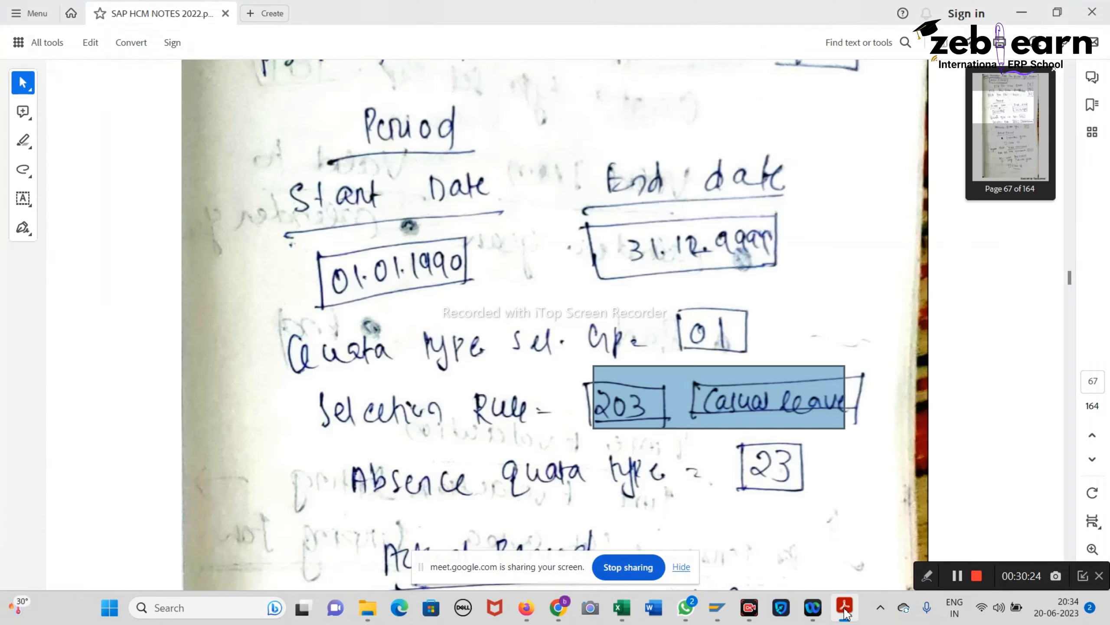
{"action": "scroll", "coordinate": [692, 465], "scroll_direction": "down", "scroll_amount": 8}
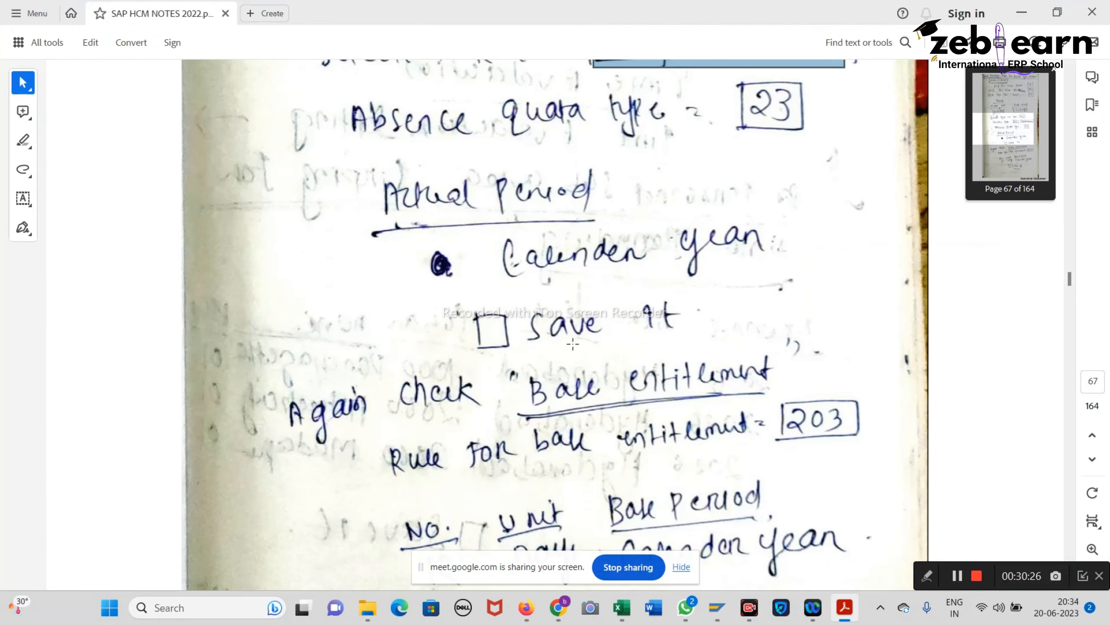
{"action": "left_click_drag", "start_coordinate": [378, 170], "coordinate": [781, 286]}
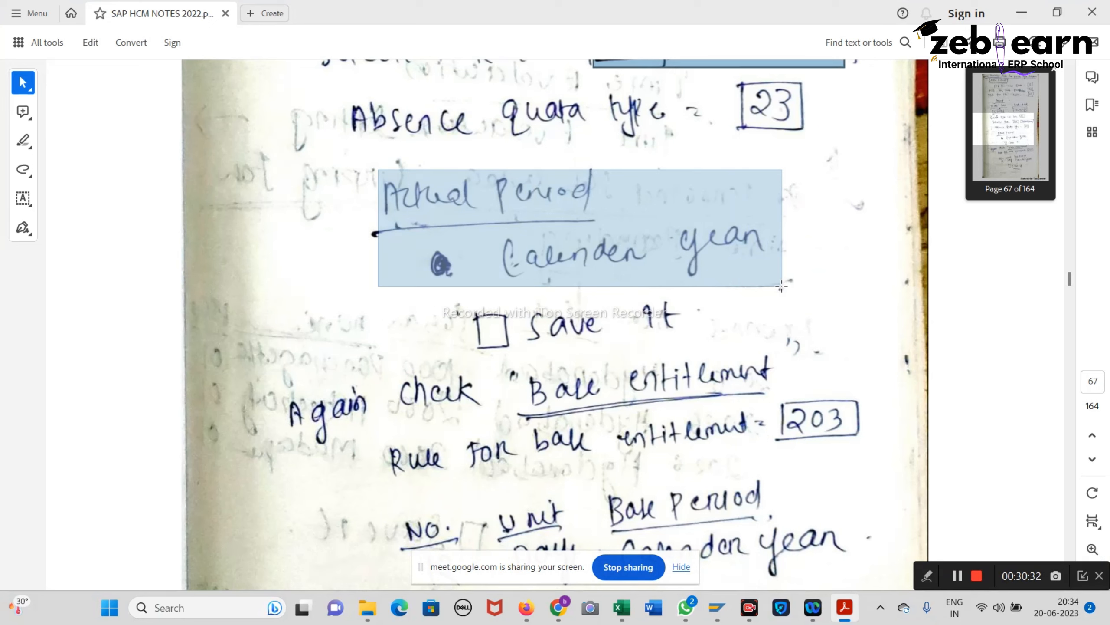
{"action": "left_click_drag", "start_coordinate": [782, 286], "coordinate": [782, 285]}
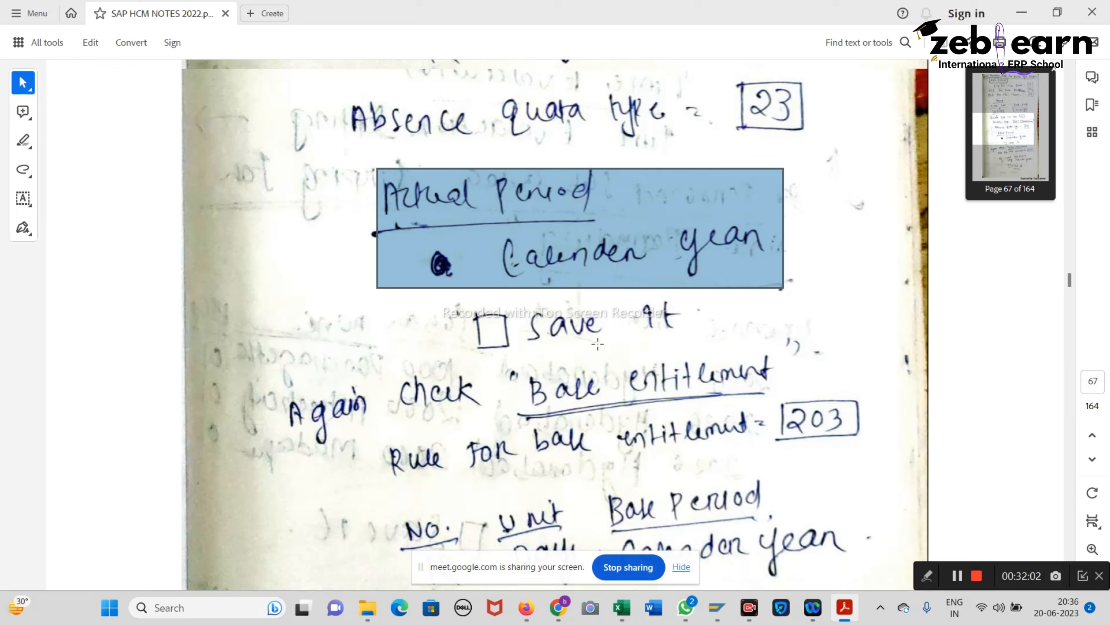
{"action": "scroll", "coordinate": [597, 344], "scroll_direction": "down", "scroll_amount": 10}
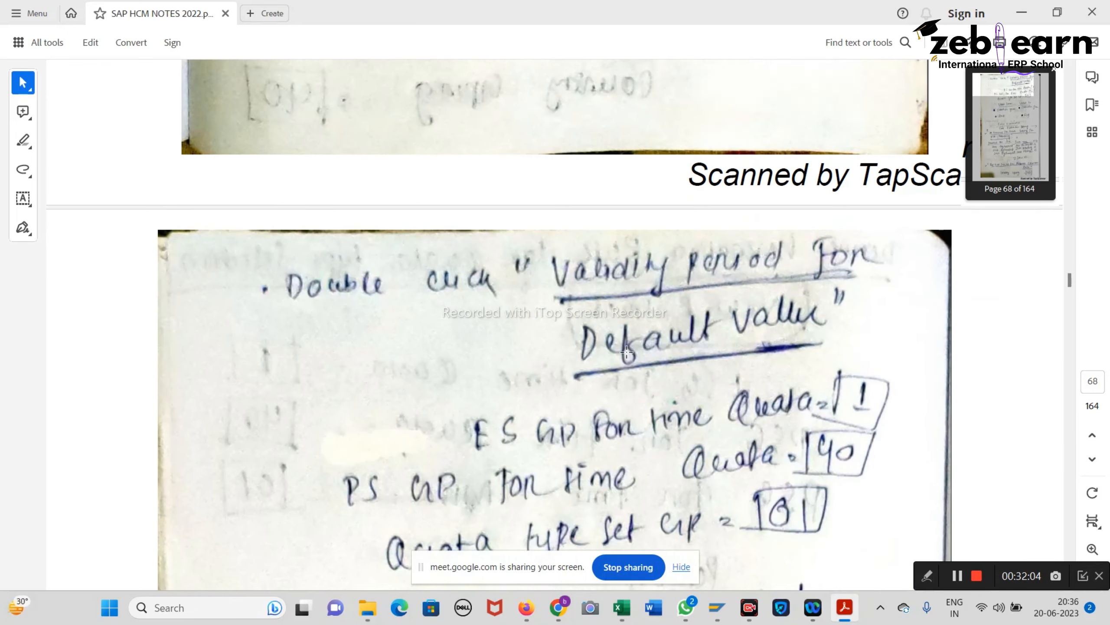
{"action": "scroll", "coordinate": [624, 352], "scroll_direction": "up", "scroll_amount": 5}
{"action": "scroll", "coordinate": [624, 351], "scroll_direction": "up", "scroll_amount": 10}
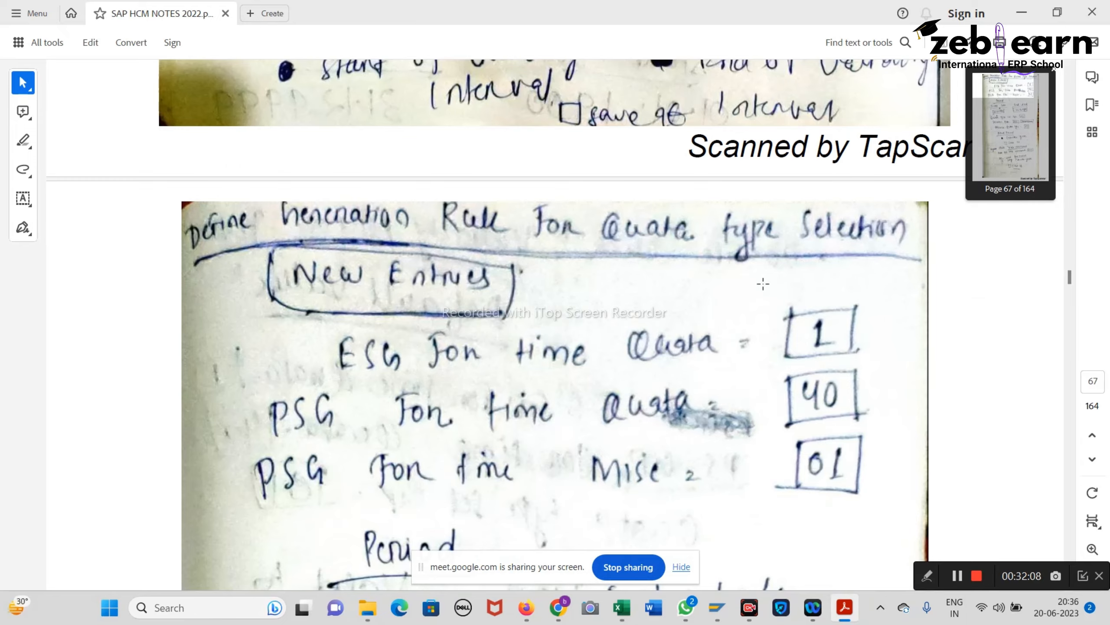
{"action": "scroll", "coordinate": [763, 283], "scroll_direction": "down", "scroll_amount": 3}
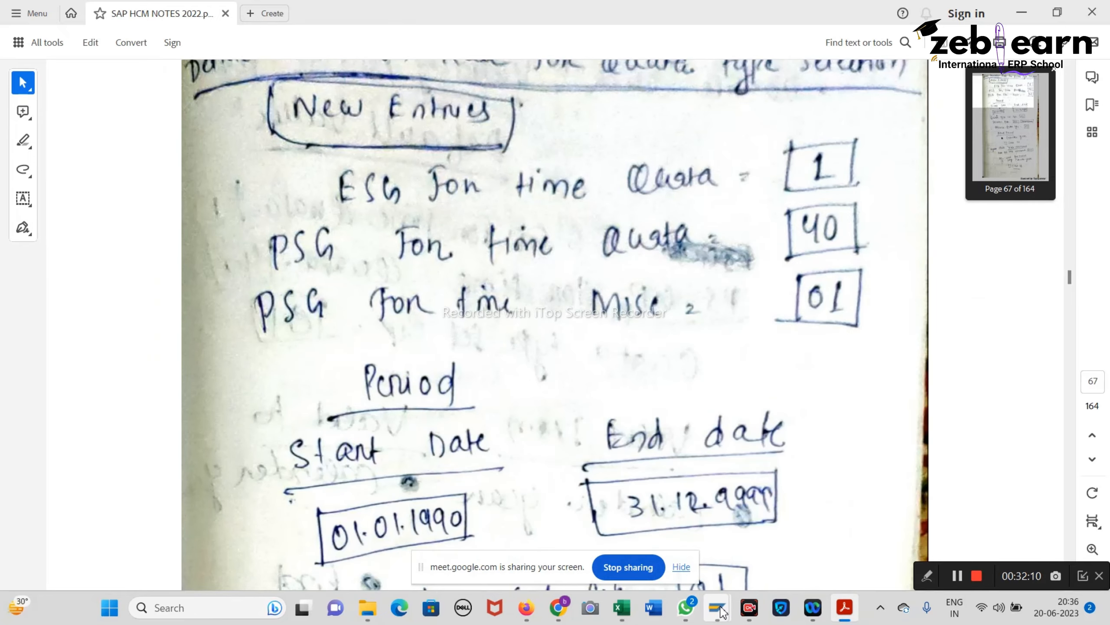
{"action": "mouse_move", "coordinate": [721, 611]}
{"action": "left_click", "coordinate": [733, 536]}
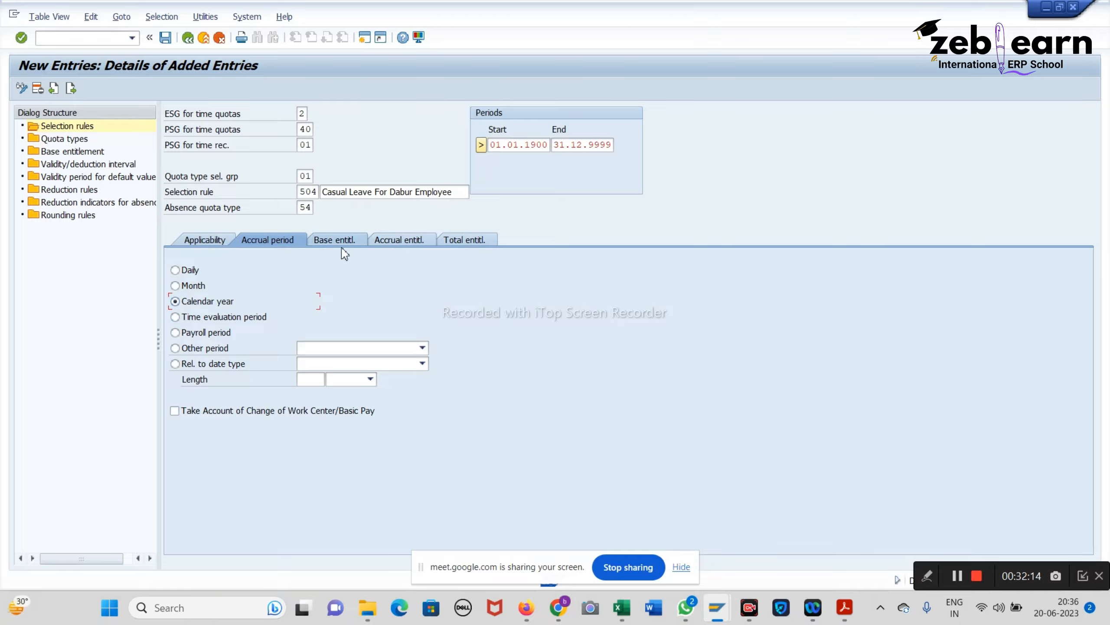
Step: Set the accrual period to Calendar year and open the Base entitlement tab, checking C23 in Excel
{"action": "left_click", "coordinate": [331, 240]}
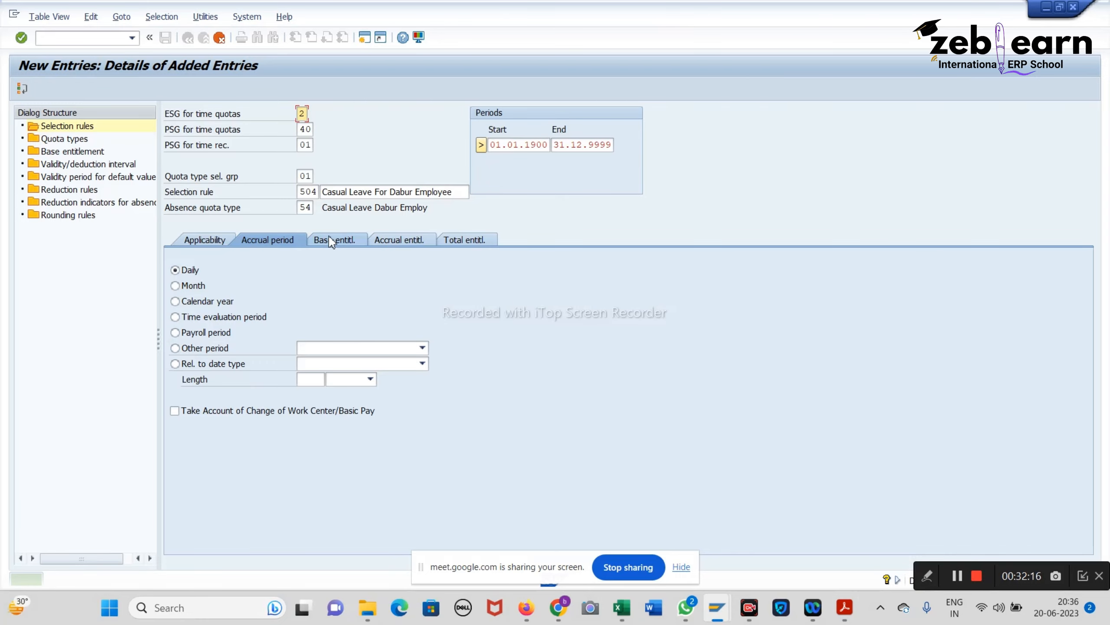
{"action": "left_click", "coordinate": [182, 301]}
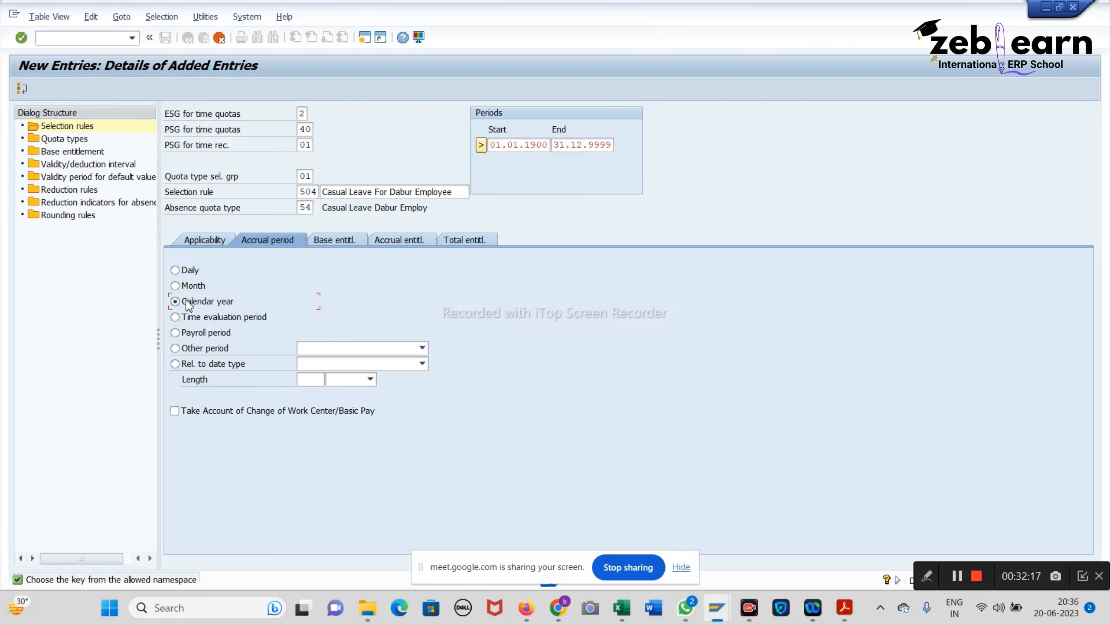
{"action": "left_click", "coordinate": [337, 241]}
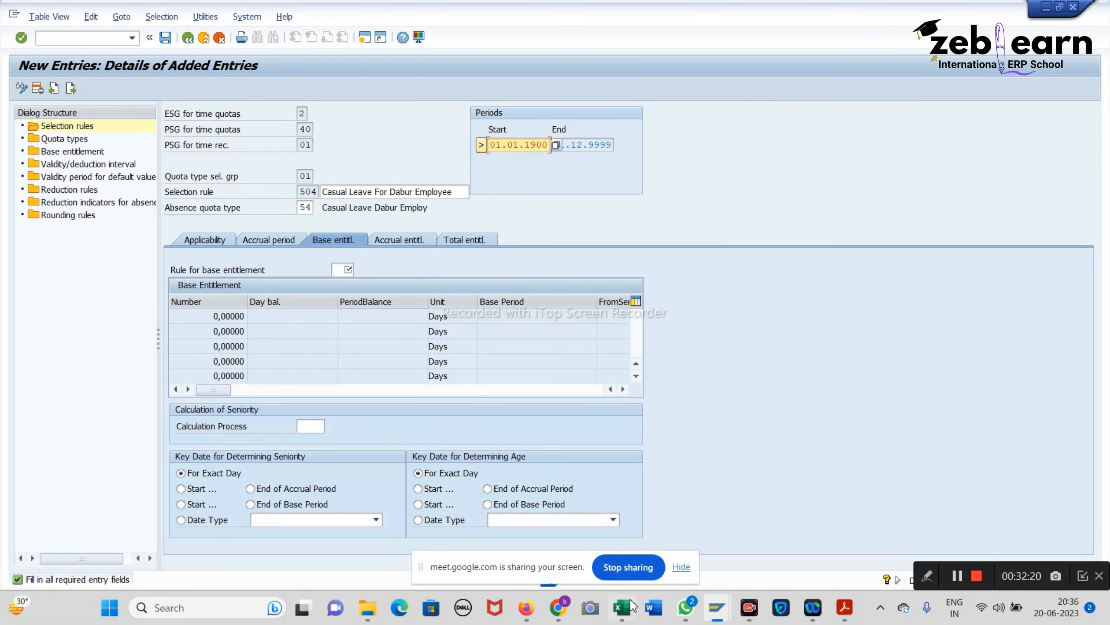
{"action": "left_click", "coordinate": [621, 608]}
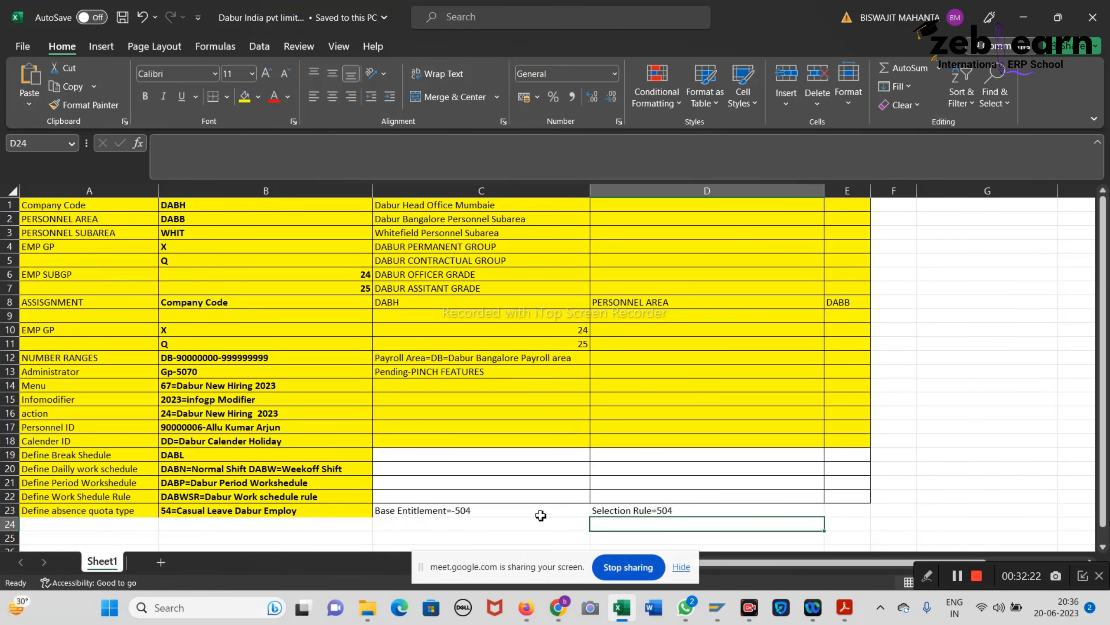
{"action": "left_click", "coordinate": [449, 513]}
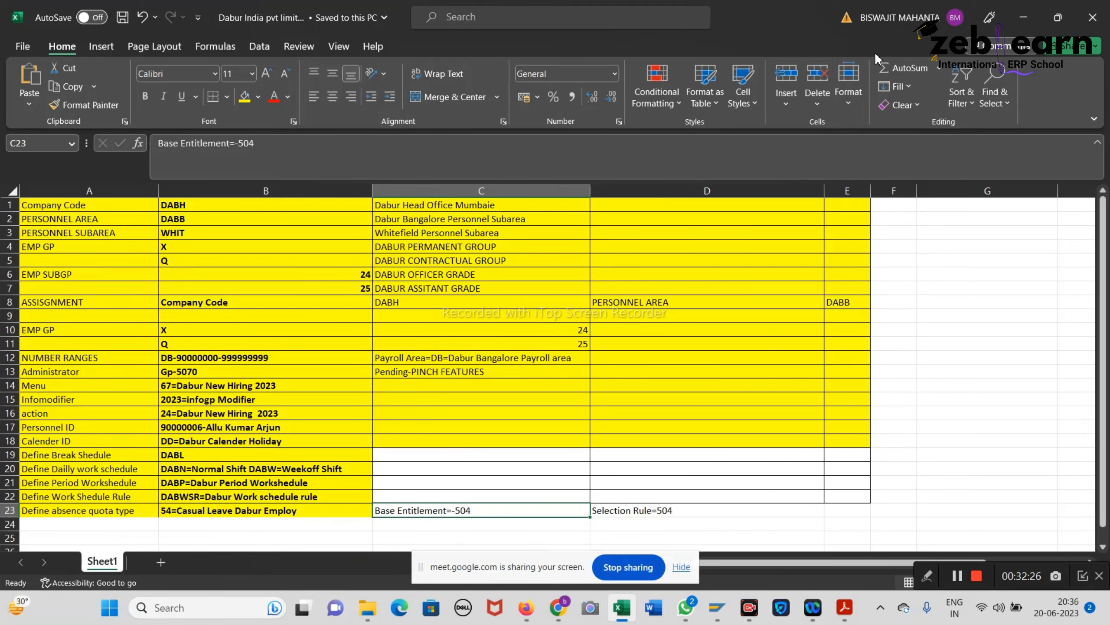
{"action": "left_click", "coordinate": [1023, 17]}
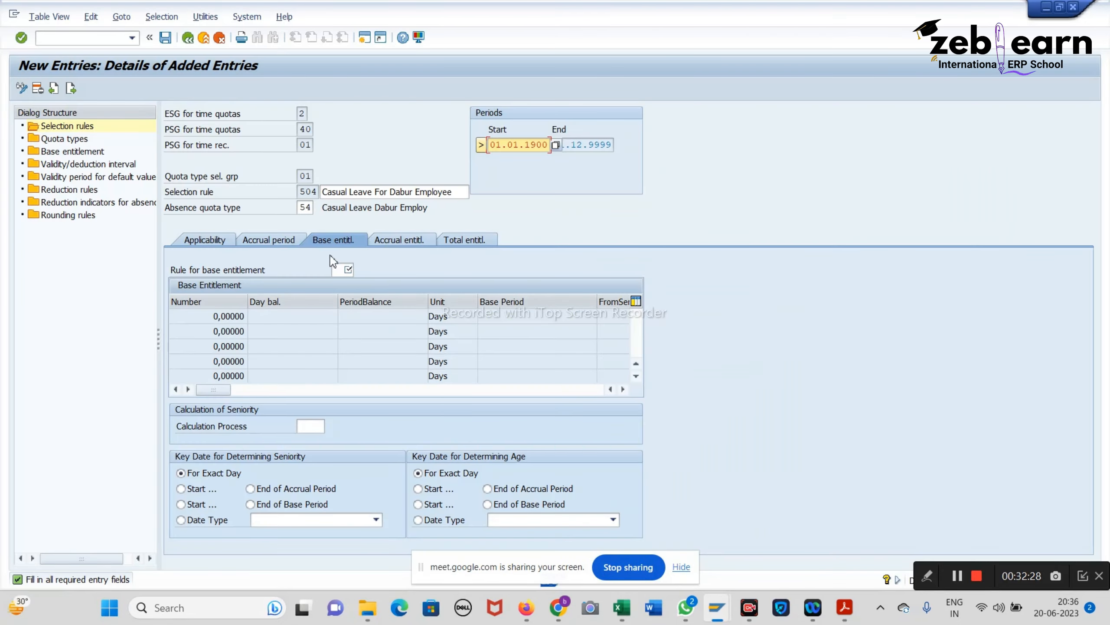
{"action": "left_click", "coordinate": [347, 268]}
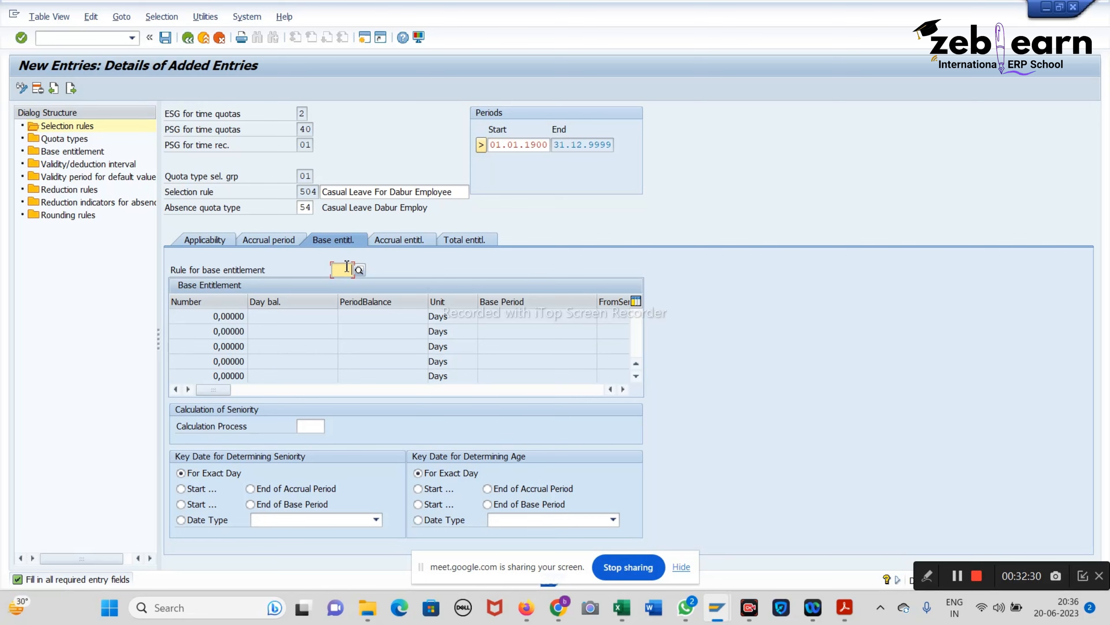
Step: Enter base entitlement rule 504 (12 days per calendar year) and save to the customizing request
{"action": "type", "text": "50"}
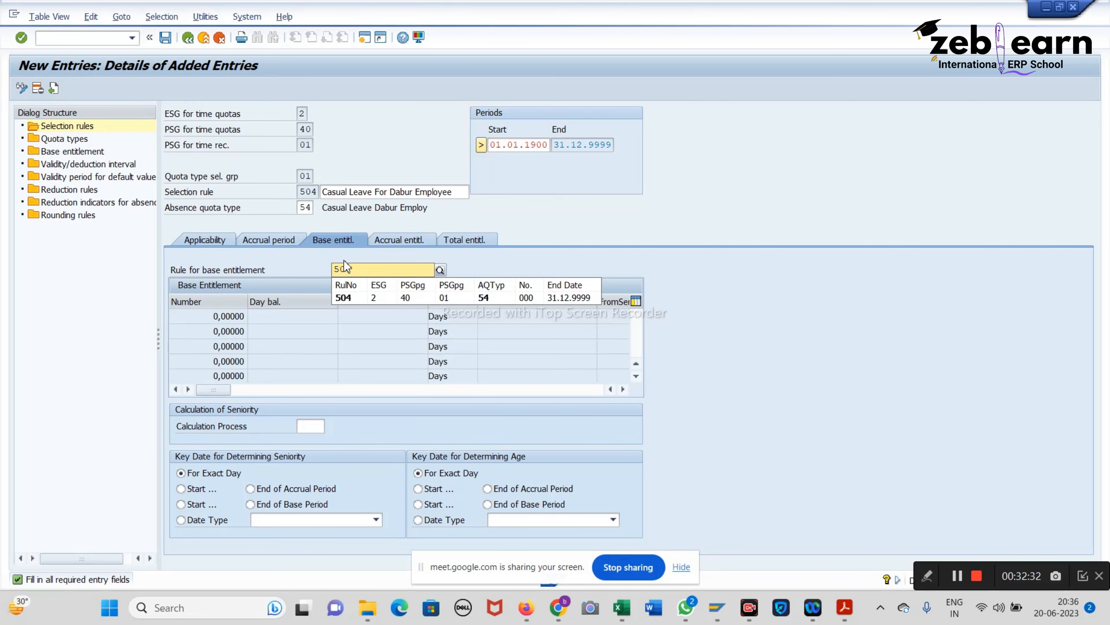
{"action": "key", "text": "Return"}
{"action": "key", "text": "Return"}
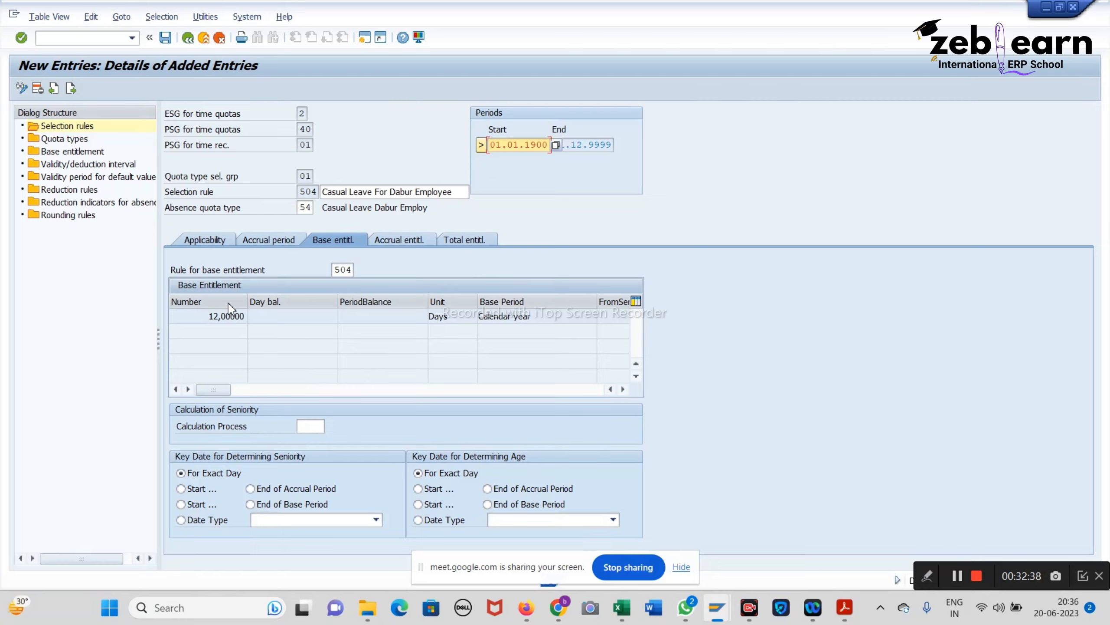
{"action": "double_click", "coordinate": [211, 316]}
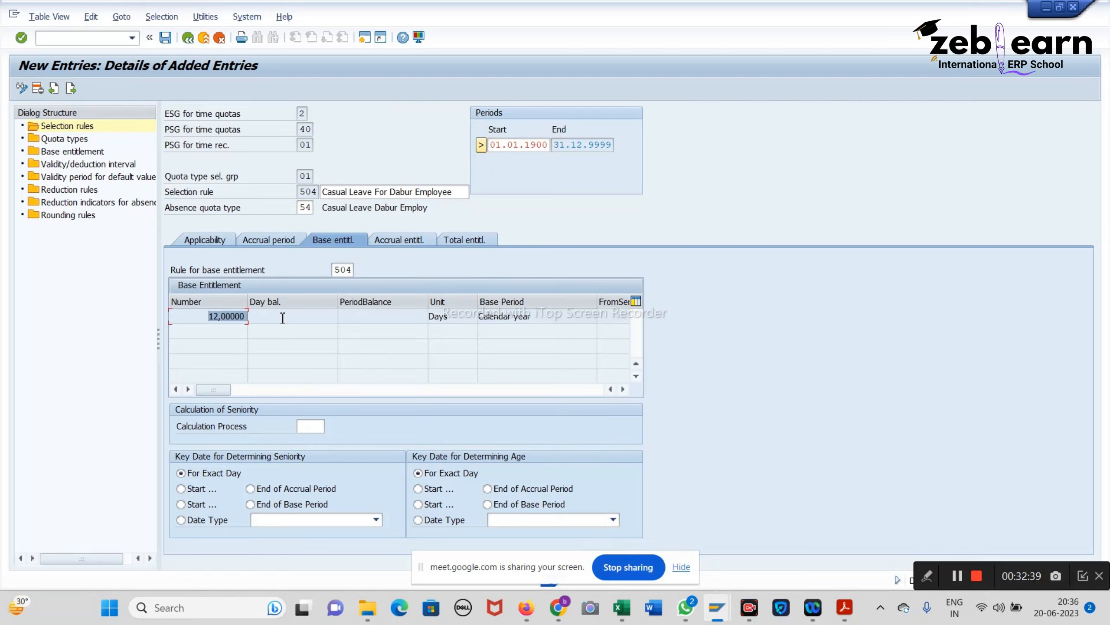
{"action": "double_click", "coordinate": [476, 317]}
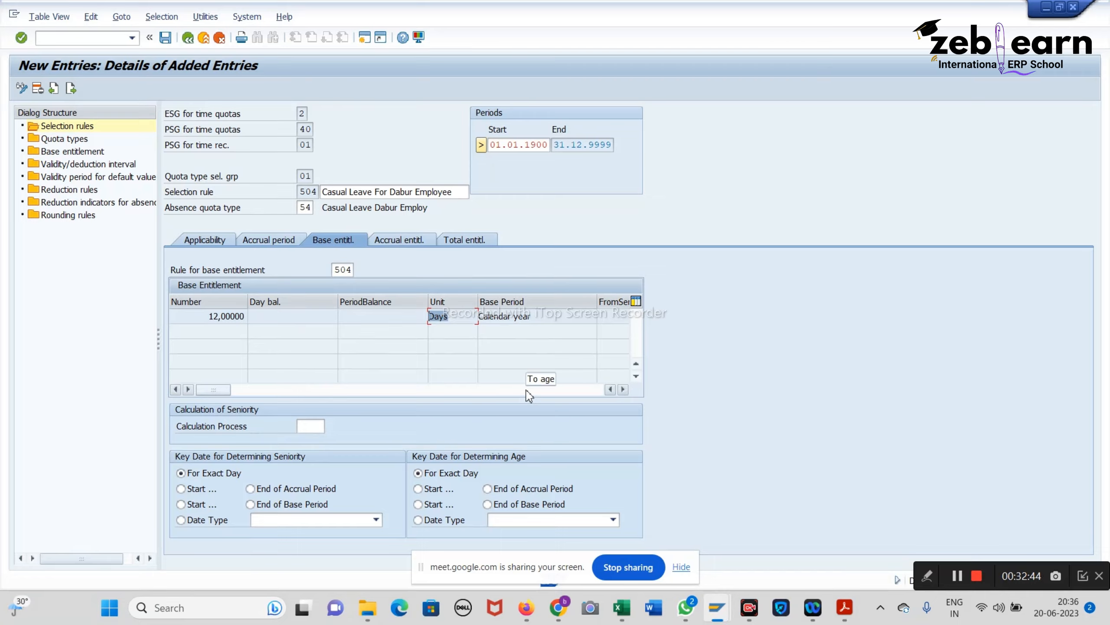
{"action": "left_click", "coordinate": [165, 41]}
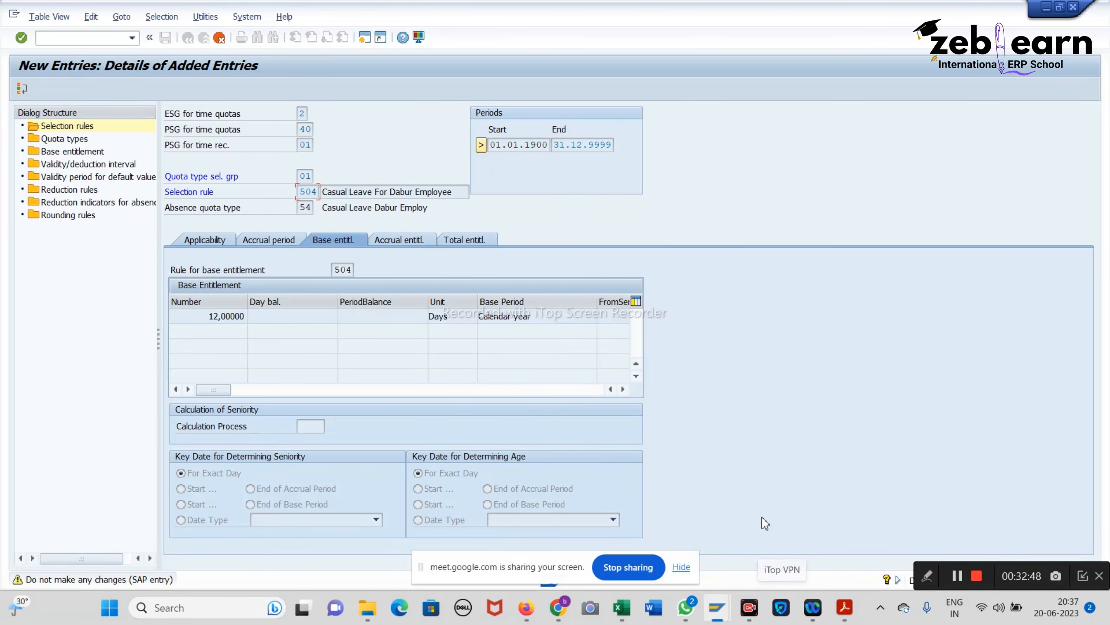
{"action": "key", "text": "Return"}
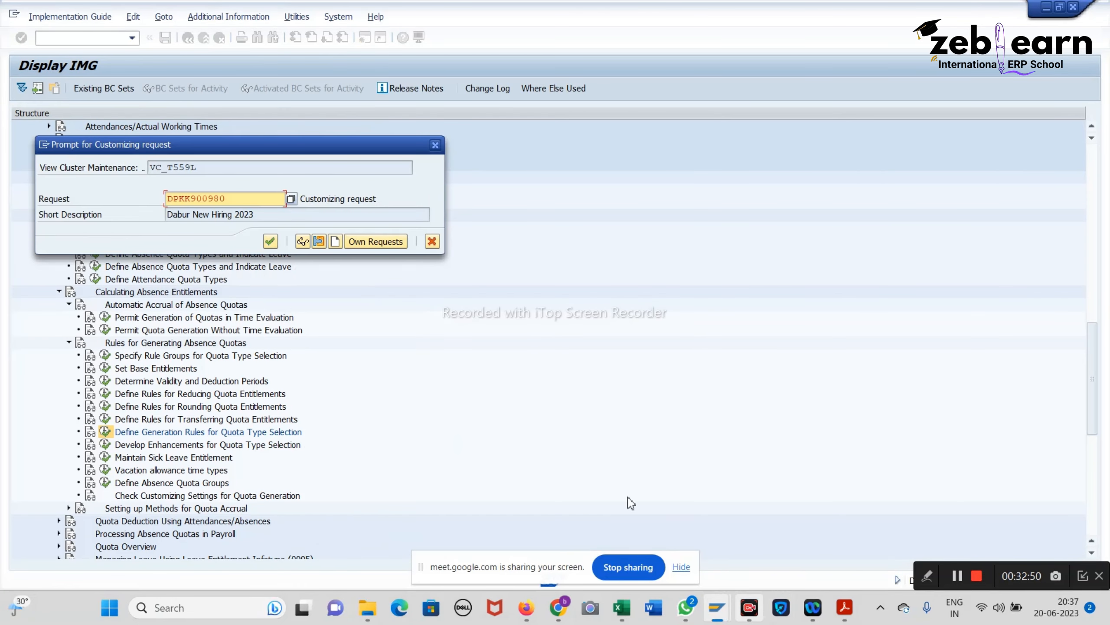
{"action": "left_click", "coordinate": [271, 241]}
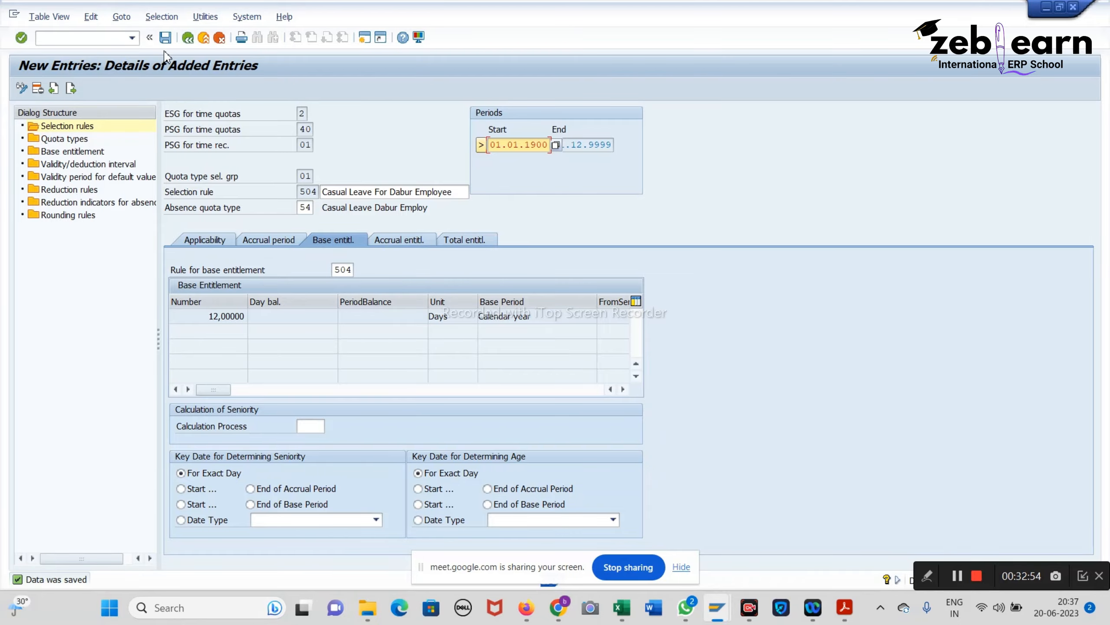
{"action": "left_click", "coordinate": [166, 37]}
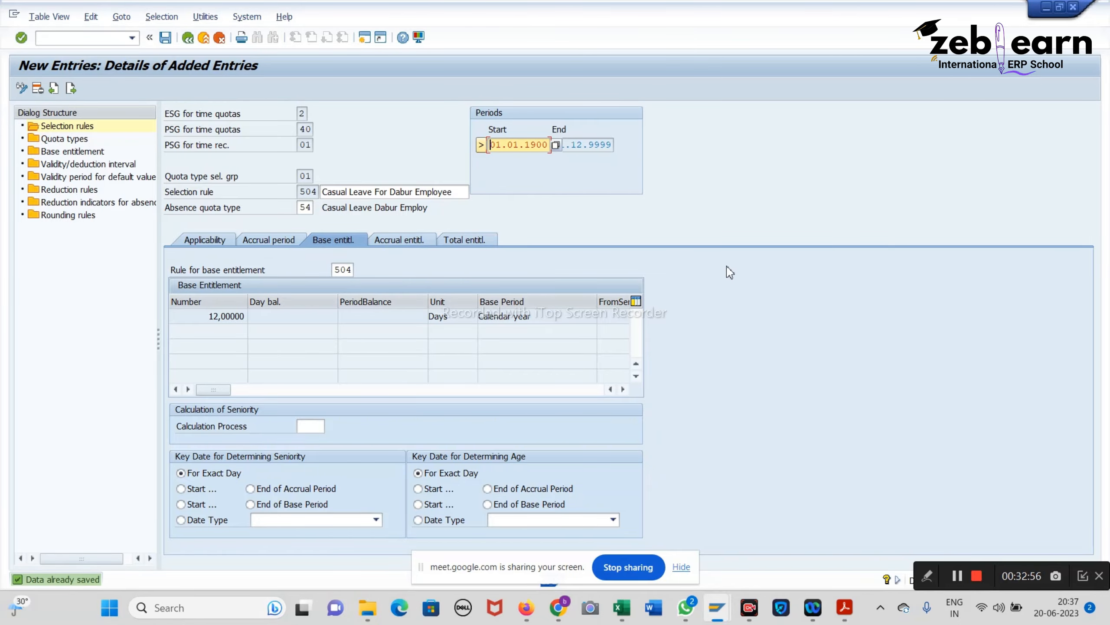
Step: Scroll the notes to page 68's 'Validity period for default value' section, then minimize Acrobat
{"action": "left_click", "coordinate": [845, 609]}
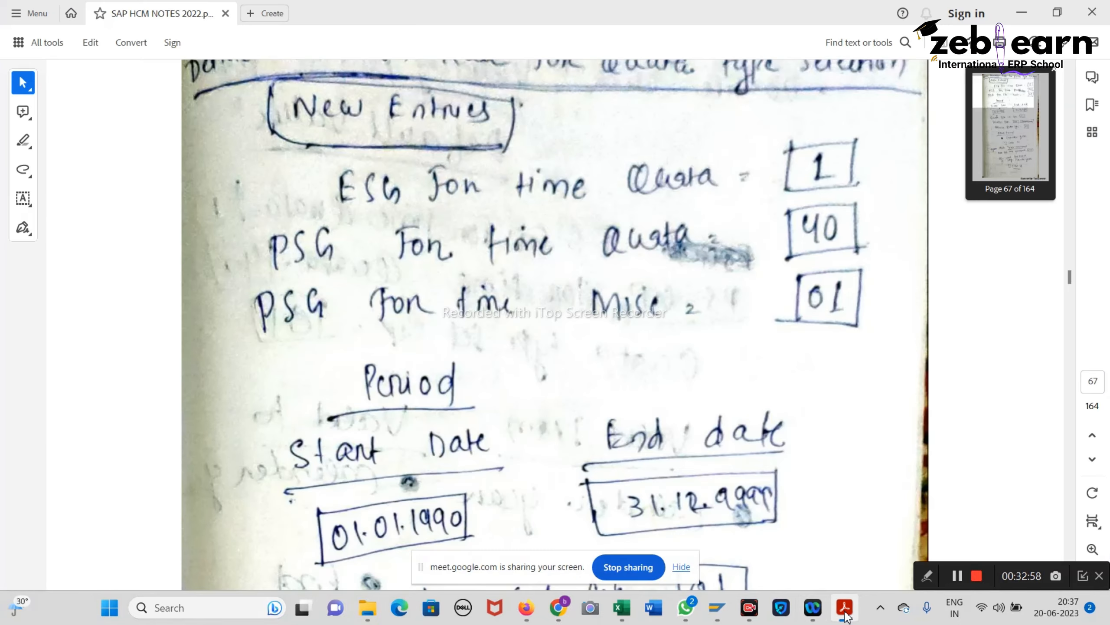
{"action": "scroll", "coordinate": [606, 329], "scroll_direction": "down", "scroll_amount": 15}
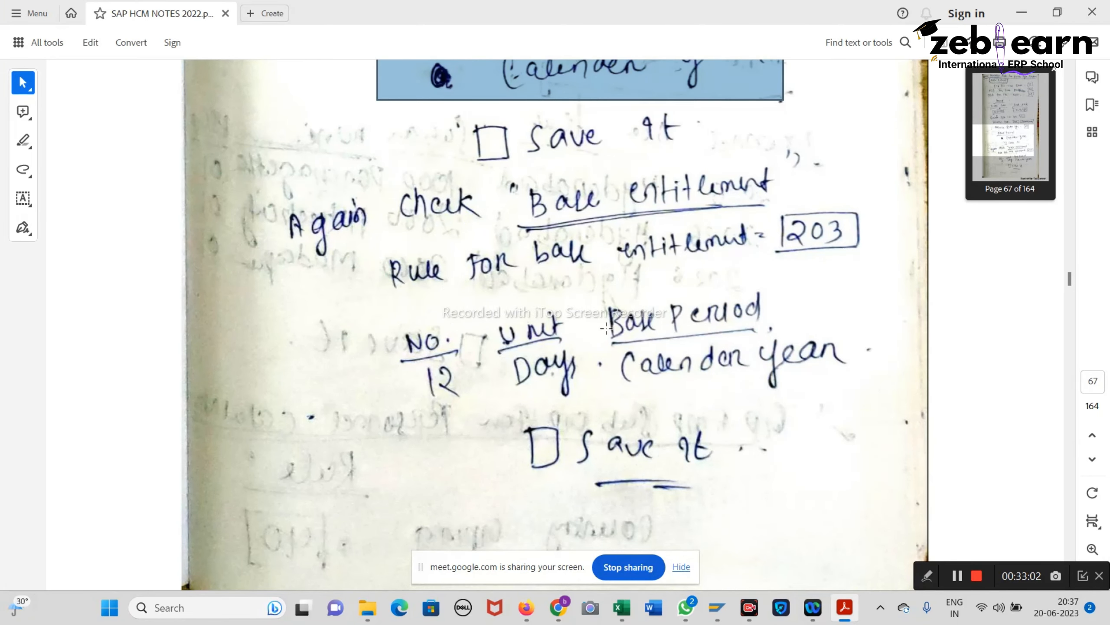
{"action": "scroll", "coordinate": [606, 328], "scroll_direction": "down", "scroll_amount": 8}
{"action": "scroll", "coordinate": [606, 326], "scroll_direction": "down", "scroll_amount": 9}
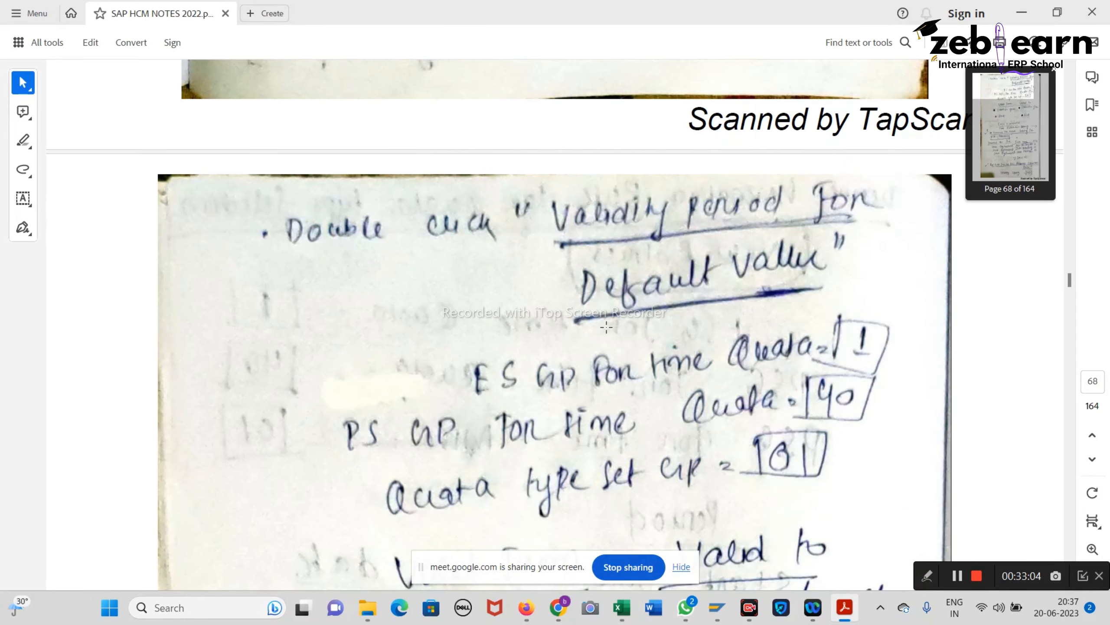
{"action": "left_click", "coordinate": [1032, 16]}
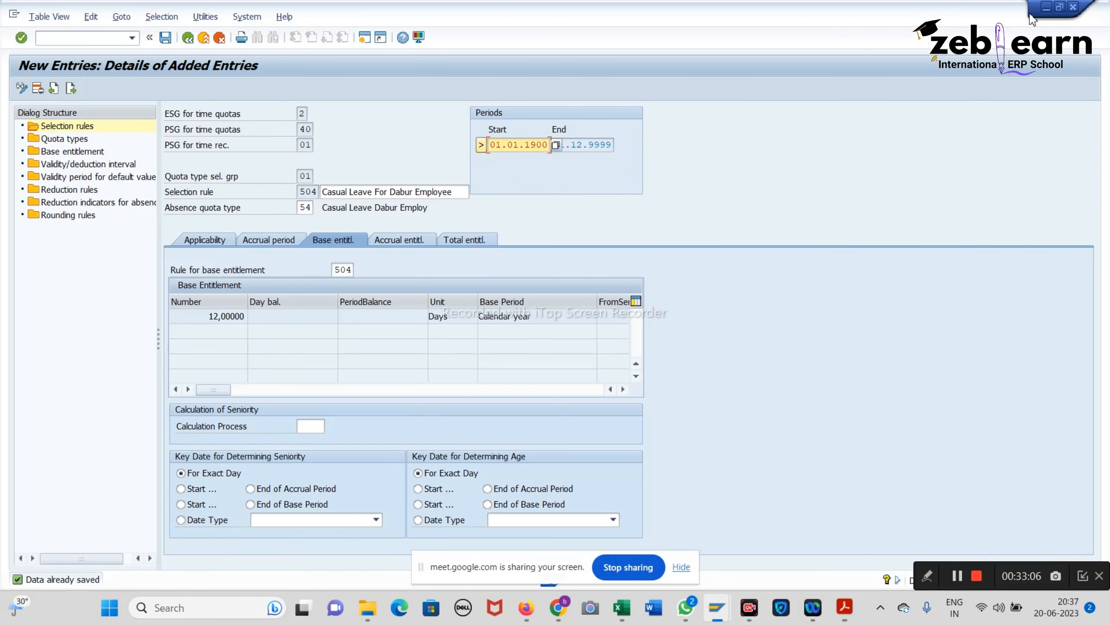
Step: Start a new default-value validity entry and enter quota type selection group 01
{"action": "double_click", "coordinate": [127, 176]}
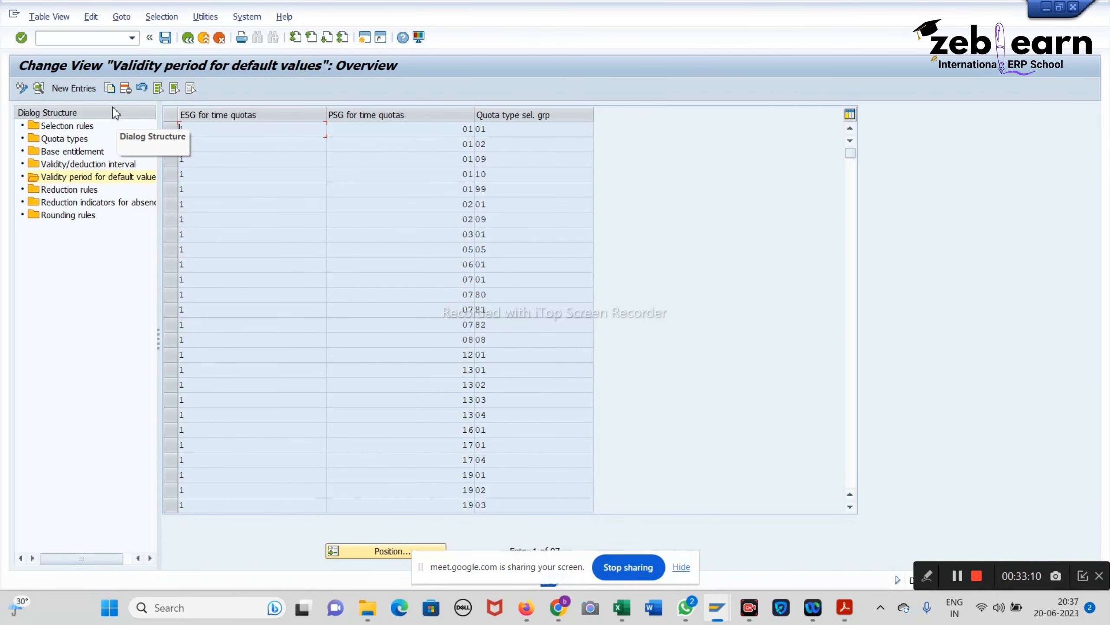
{"action": "left_click", "coordinate": [73, 88]}
{"action": "left_click", "coordinate": [845, 608]}
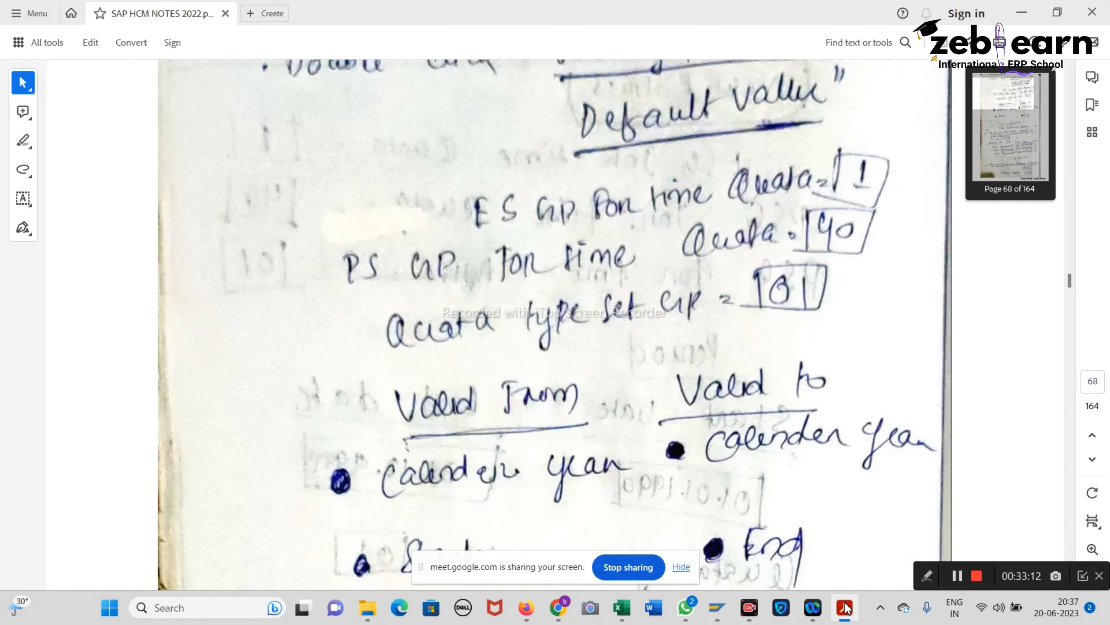
{"action": "left_click", "coordinate": [1021, 15]}
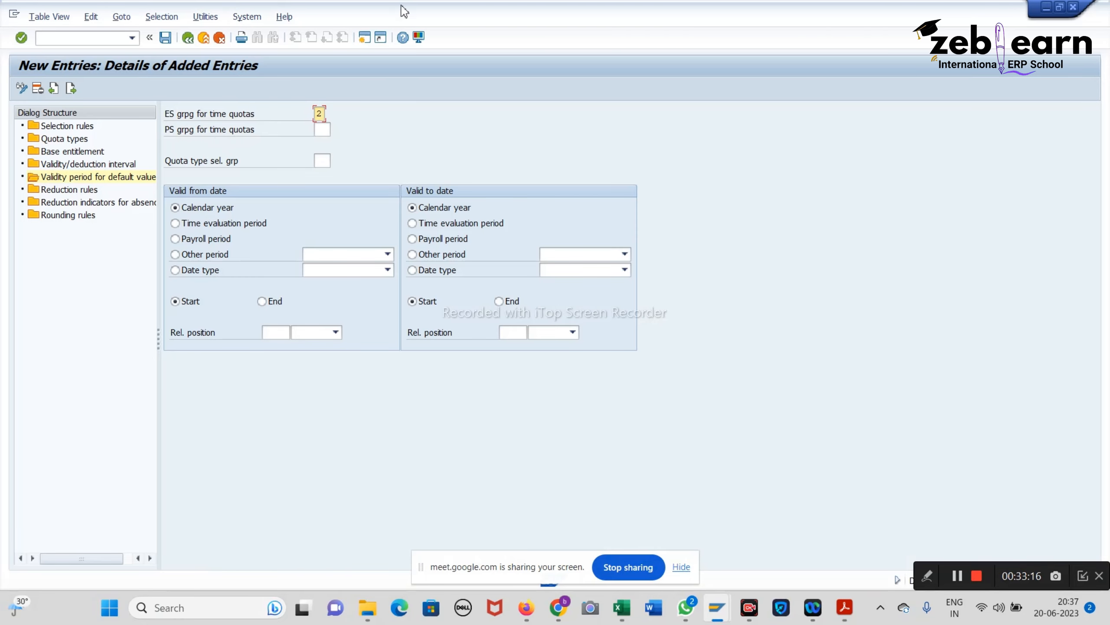
{"action": "left_click", "coordinate": [327, 128]}
{"action": "left_click", "coordinate": [844, 608]}
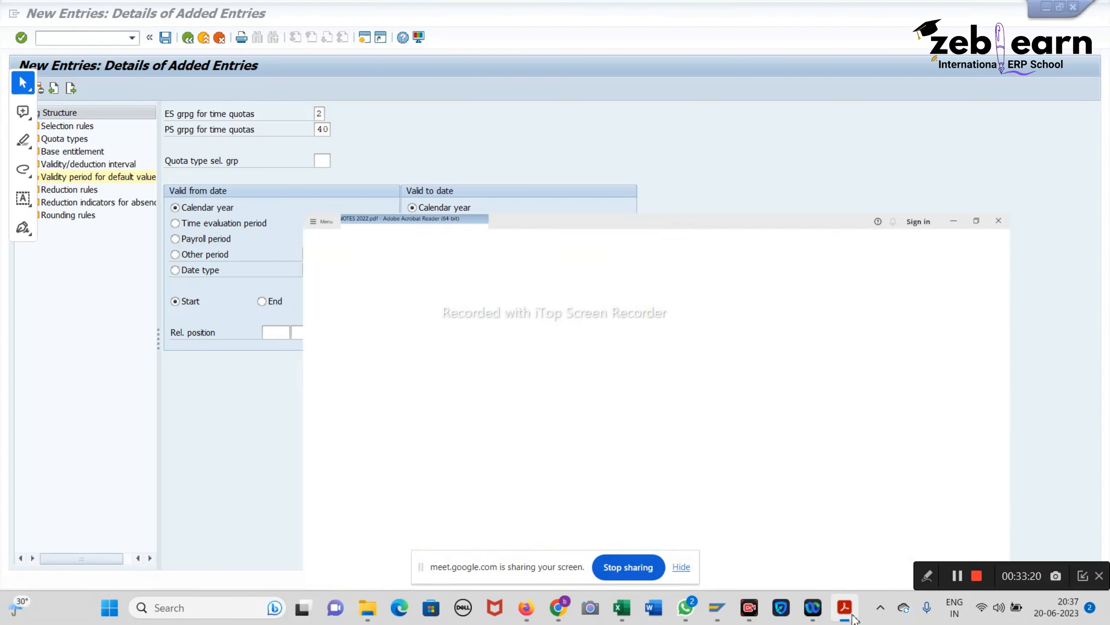
{"action": "left_click", "coordinate": [844, 608]}
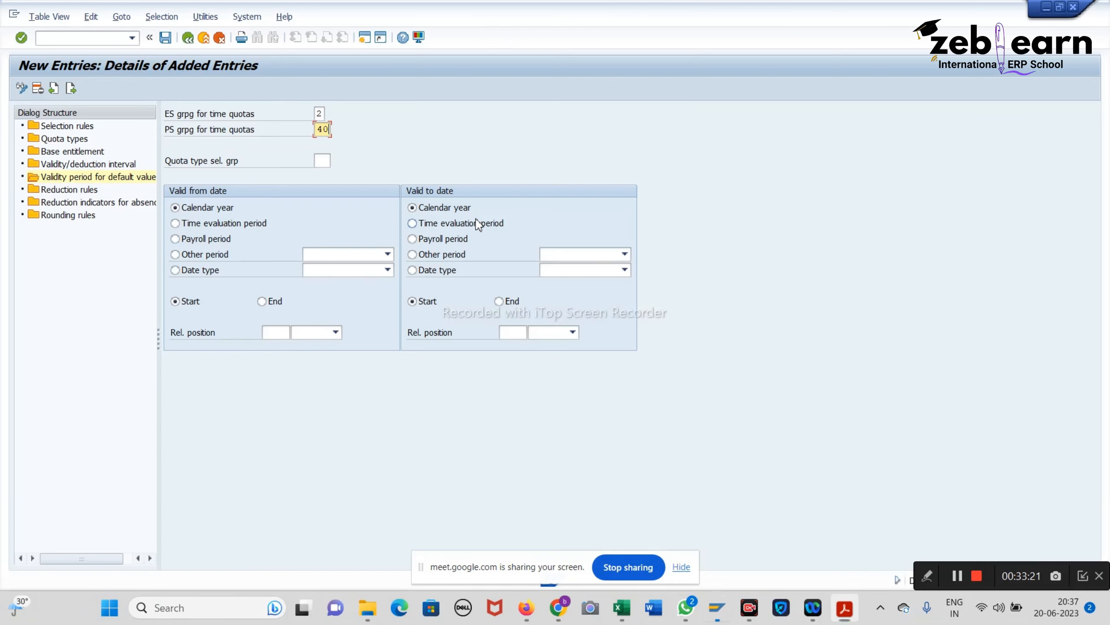
{"action": "left_click", "coordinate": [326, 162]}
{"action": "type", "text": "01"}
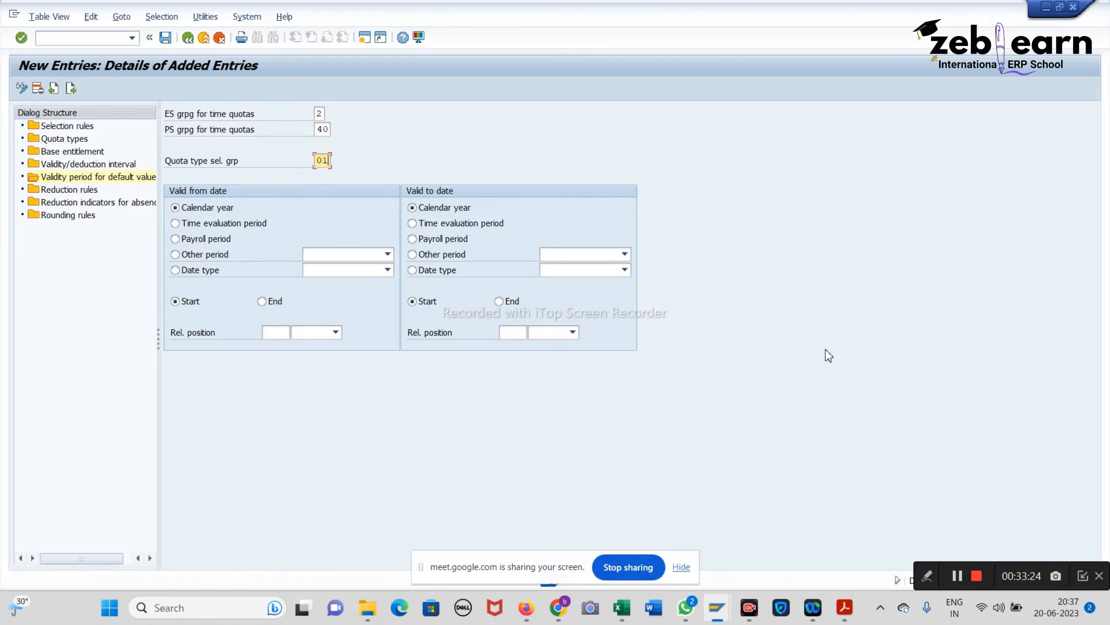
Step: Set the validity end to the calendar year end, attempt saving, then discard the duplicate 2/40/01 entry
{"action": "left_click", "coordinate": [845, 608]}
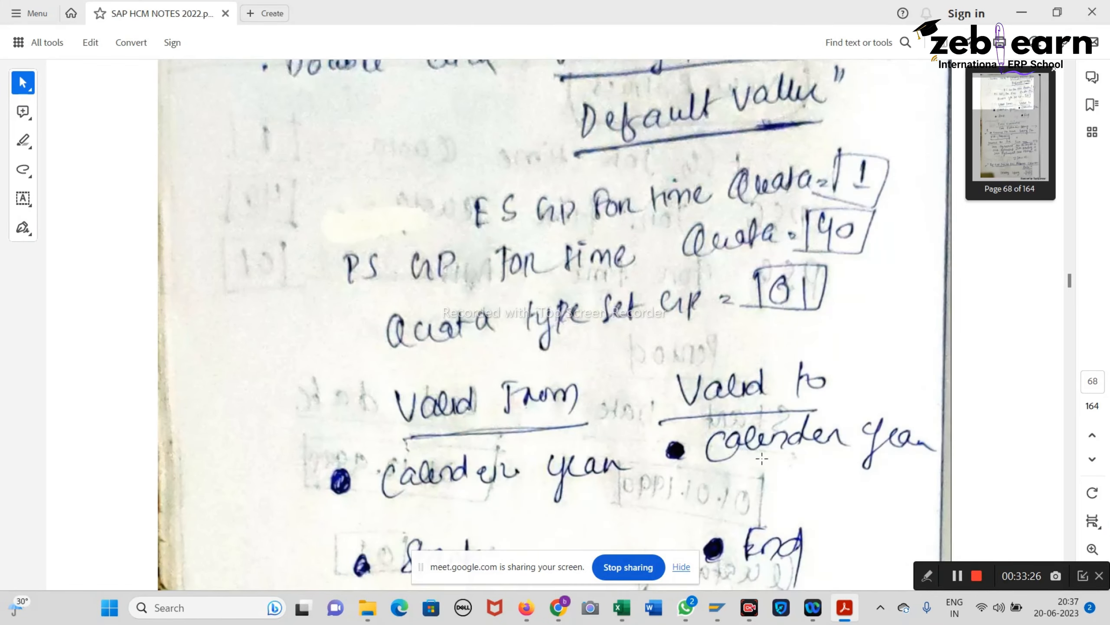
{"action": "scroll", "coordinate": [752, 434], "scroll_direction": "down", "scroll_amount": 2}
{"action": "scroll", "coordinate": [752, 434], "scroll_direction": "down", "scroll_amount": 1}
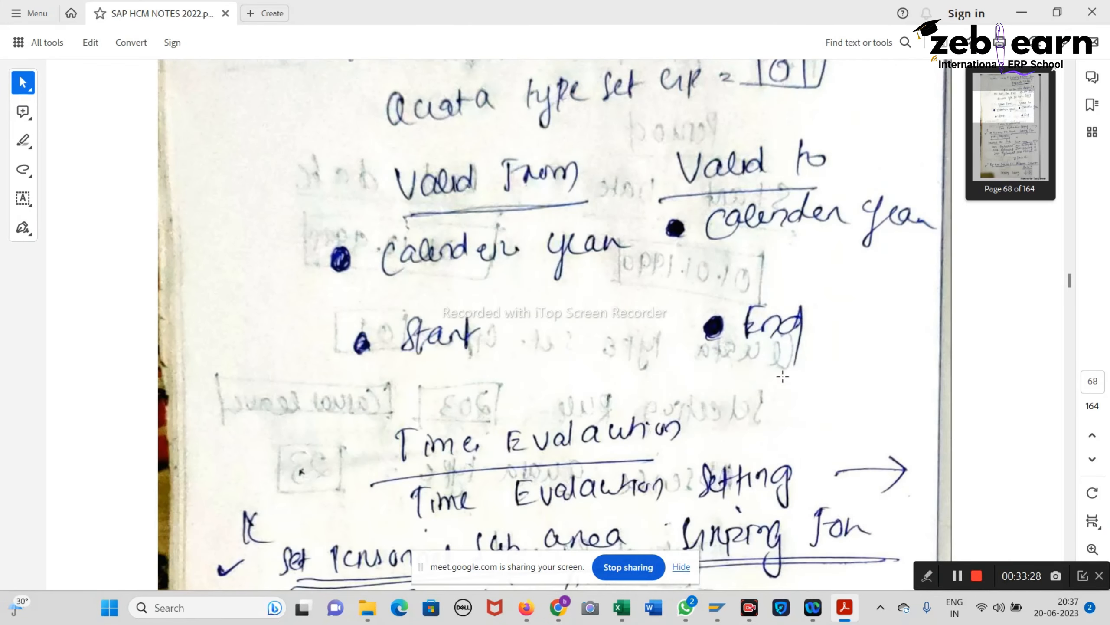
{"action": "left_click", "coordinate": [1021, 13]}
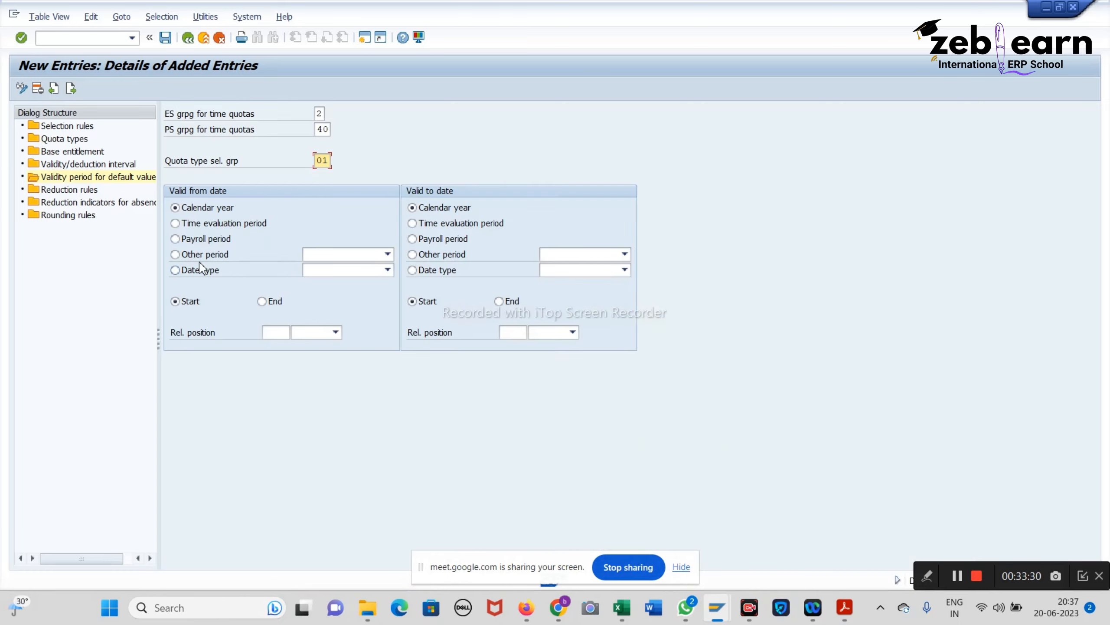
{"action": "left_click", "coordinate": [500, 301]}
{"action": "left_click", "coordinate": [166, 39]}
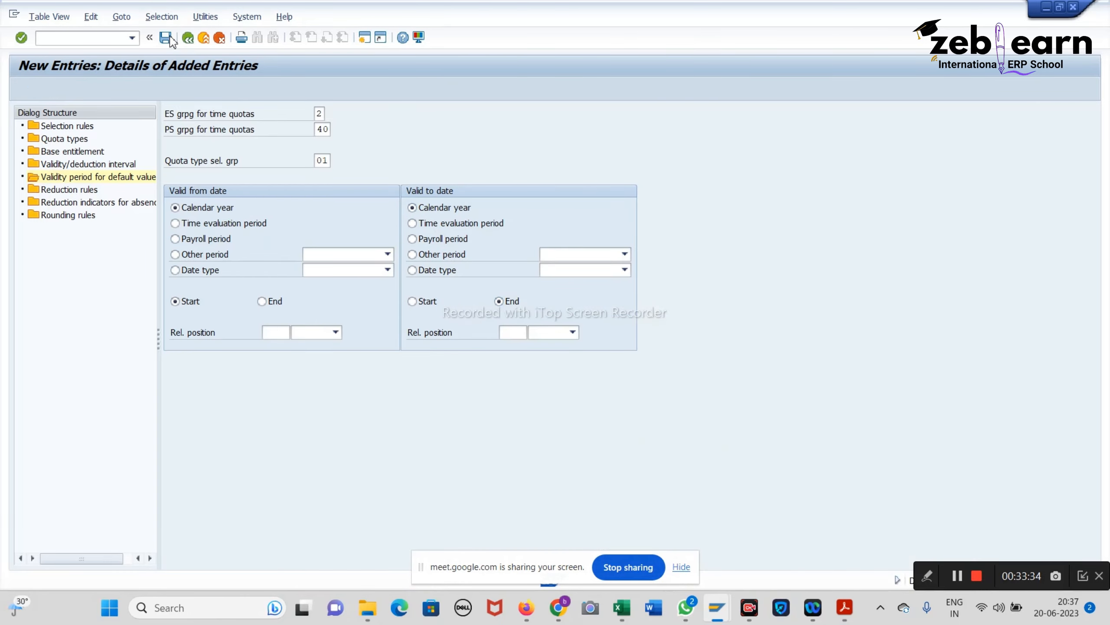
{"action": "key", "text": "Return"}
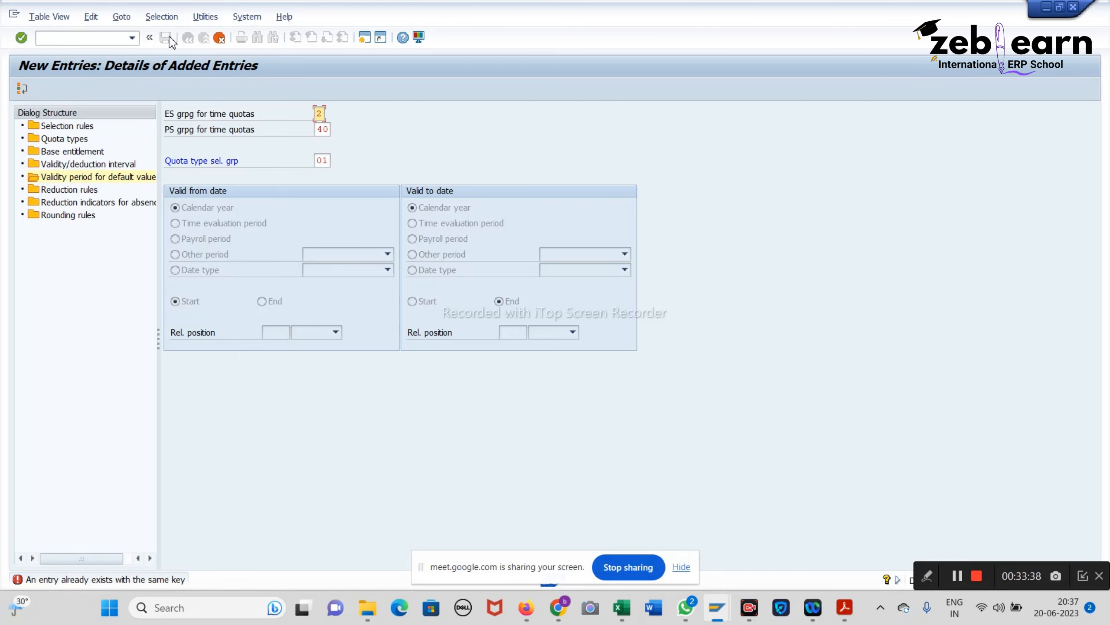
{"action": "left_click", "coordinate": [220, 38]}
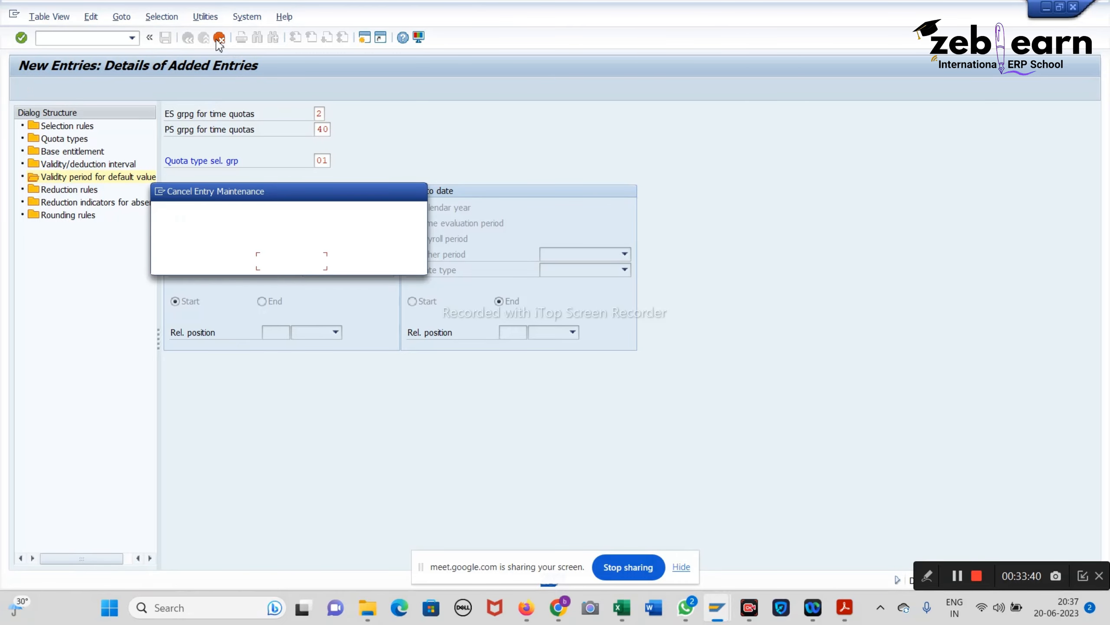
{"action": "left_click", "coordinate": [222, 261]}
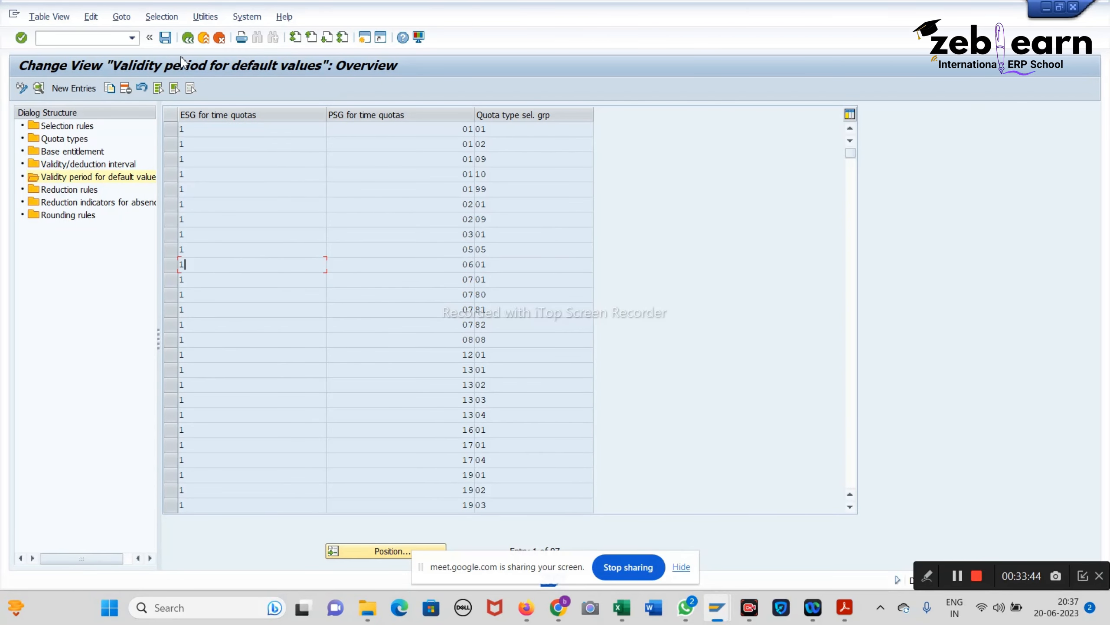
Step: Back out through the validity overview, entry details and Selection rules overview to the IMG tree
{"action": "left_click", "coordinate": [166, 41]}
{"action": "left_click", "coordinate": [187, 42]}
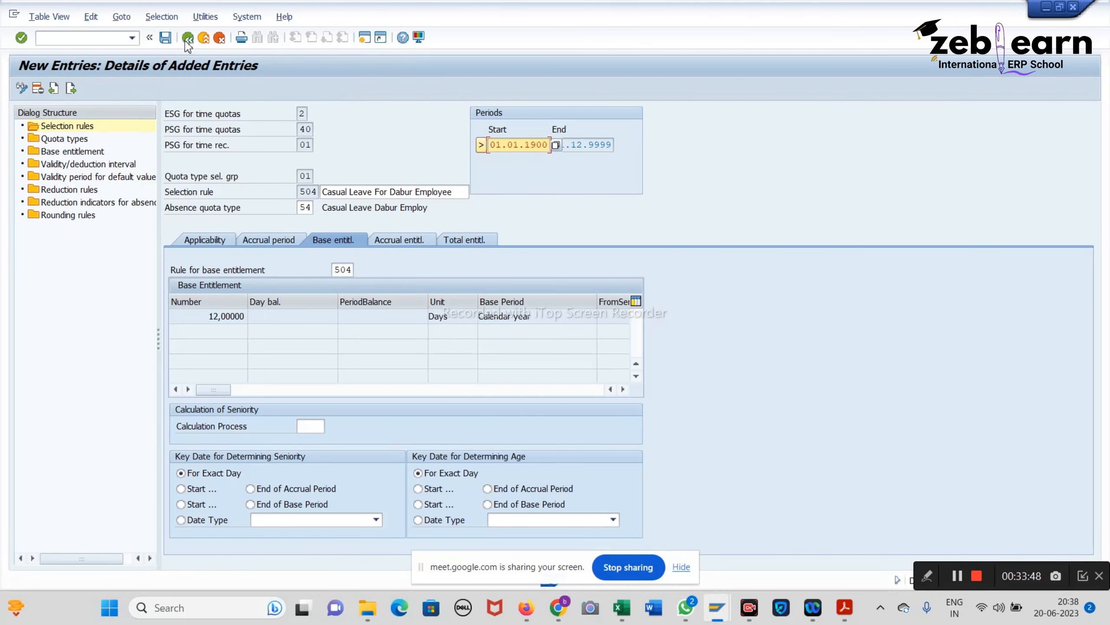
{"action": "left_click", "coordinate": [187, 42]}
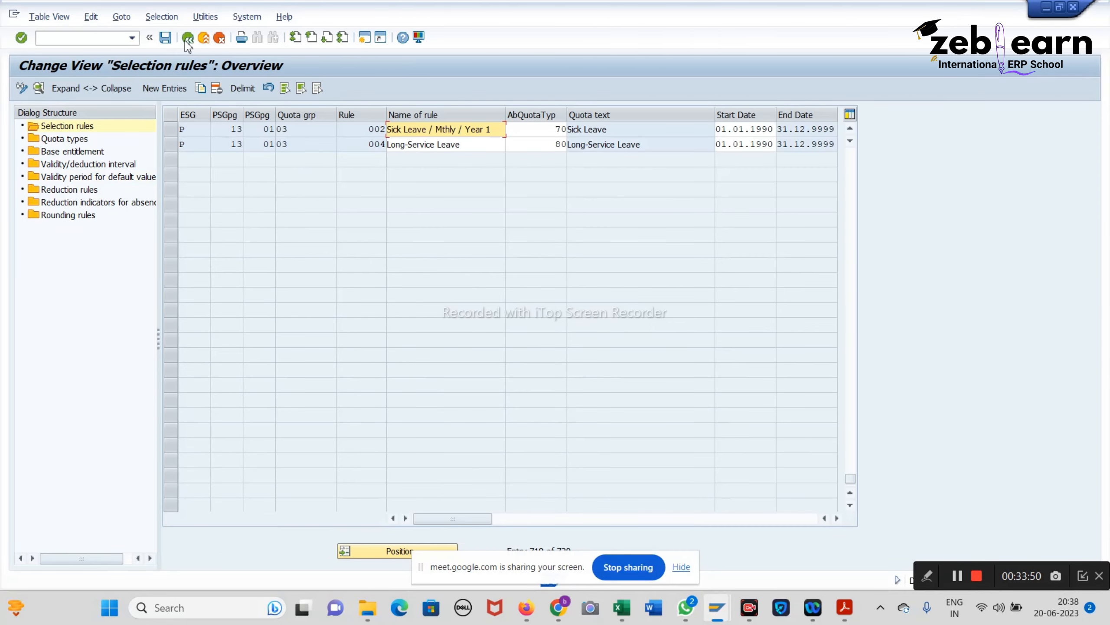
{"action": "left_click", "coordinate": [187, 42]}
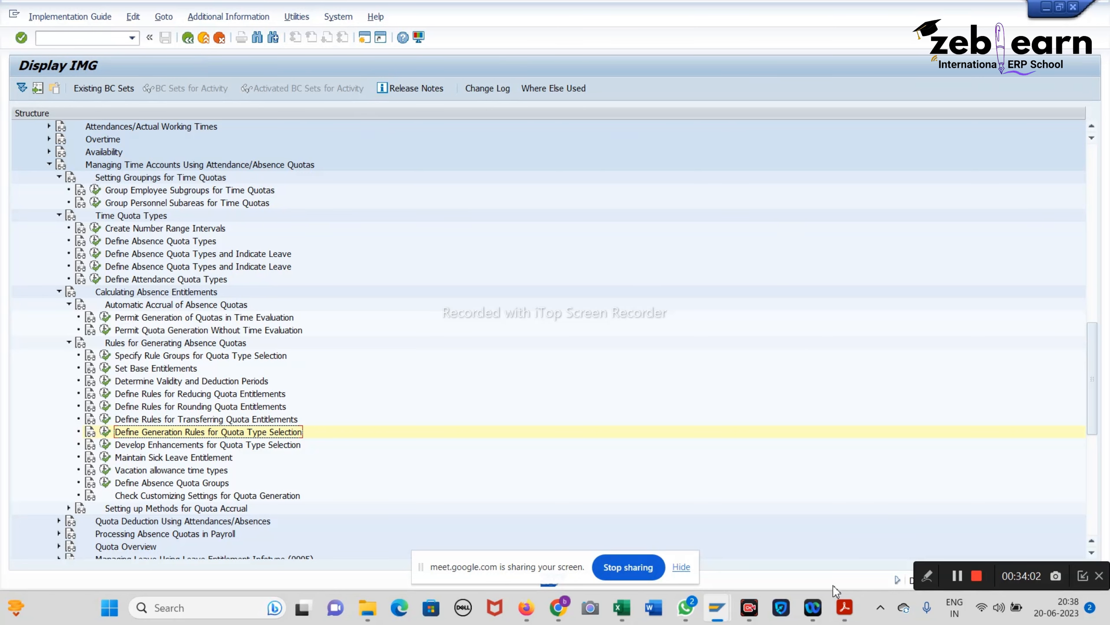
{"action": "left_click", "coordinate": [843, 607]}
{"action": "scroll", "coordinate": [619, 254], "scroll_direction": "down", "scroll_amount": 8}
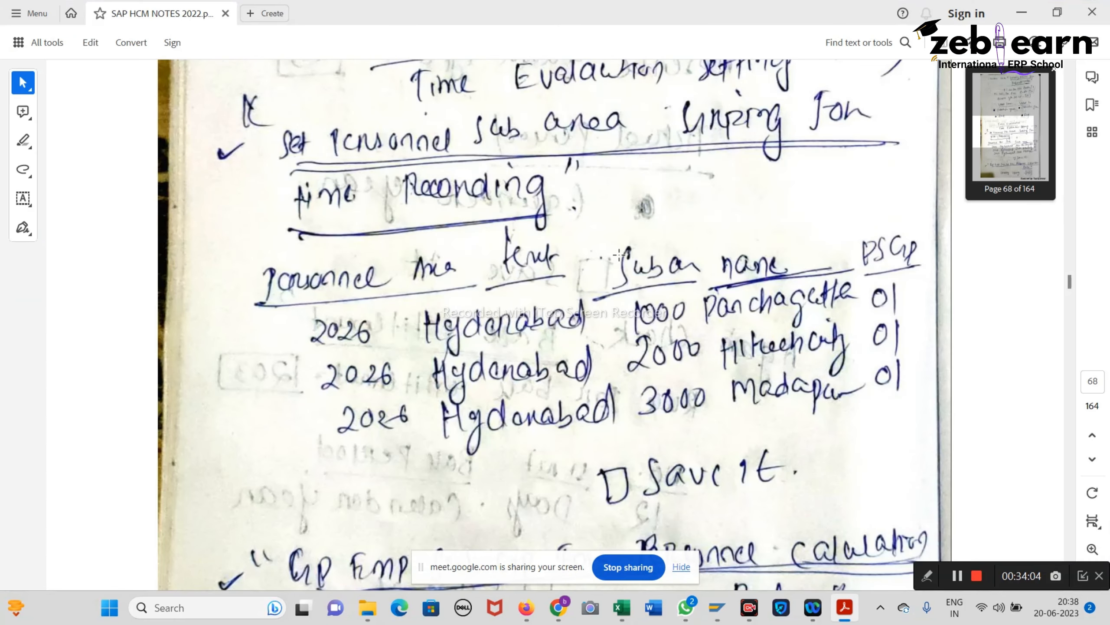
{"action": "scroll", "coordinate": [618, 254], "scroll_direction": "down", "scroll_amount": 3}
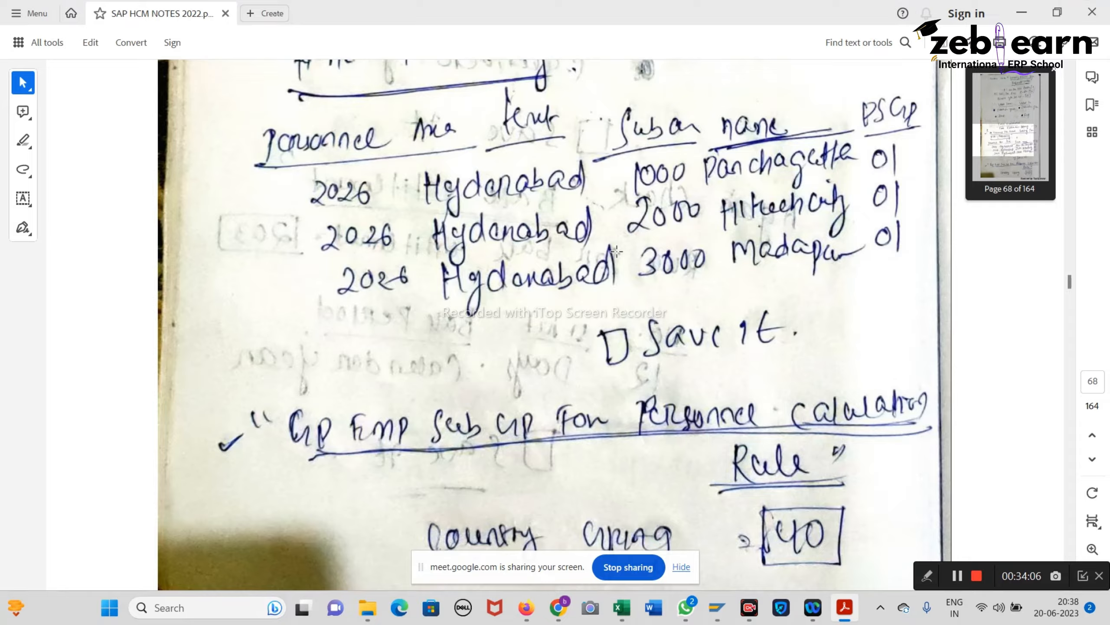
{"action": "scroll", "coordinate": [486, 202], "scroll_direction": "up", "scroll_amount": 4}
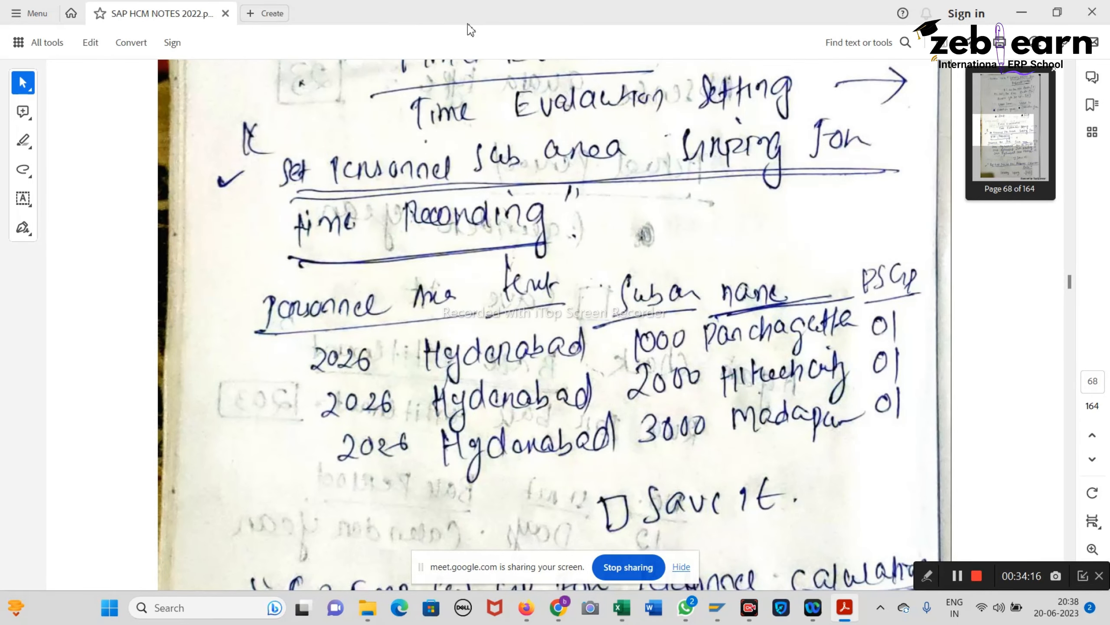
{"action": "scroll", "coordinate": [476, 301], "scroll_direction": "up", "scroll_amount": 3}
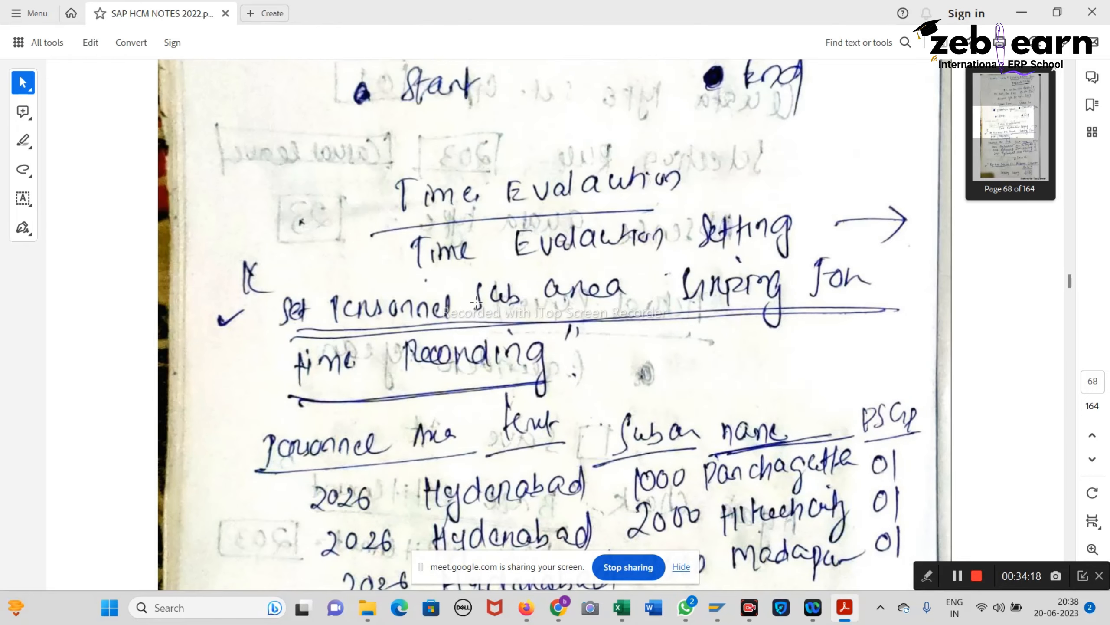
{"action": "left_click_drag", "start_coordinate": [385, 150], "coordinate": [695, 232]}
{"action": "scroll", "coordinate": [912, 516], "scroll_direction": "down", "scroll_amount": 2}
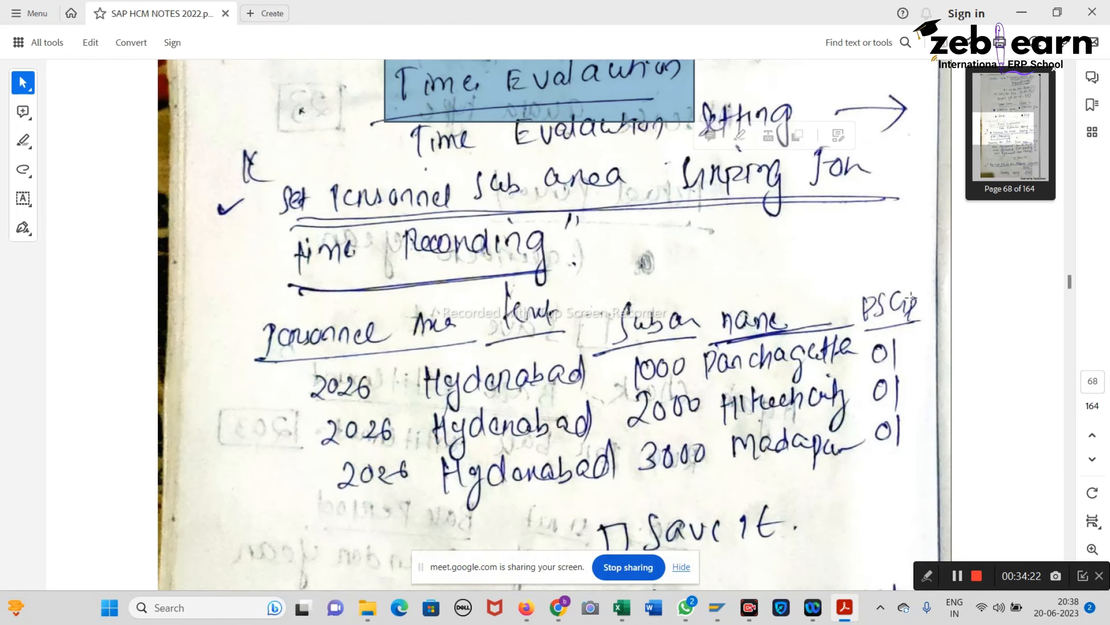
{"action": "left_click_drag", "start_coordinate": [869, 282], "coordinate": [924, 485]}
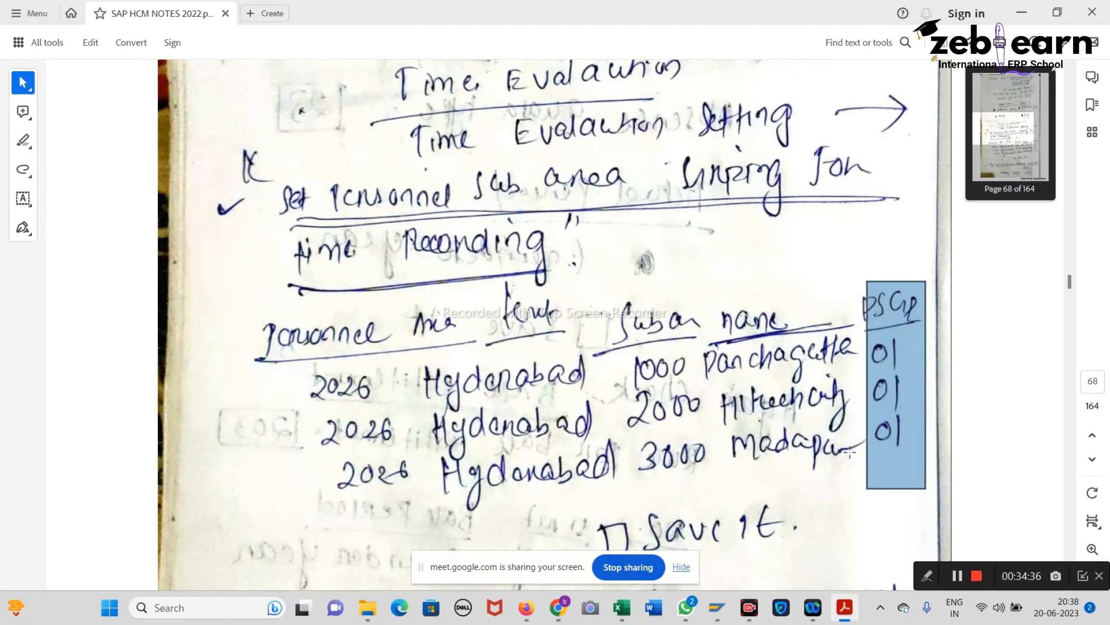
{"action": "left_click", "coordinate": [1022, 12]}
Step: Open Set Personnel Subarea Groupings for Time Recording under Time Evaluation Settings
{"action": "scroll", "coordinate": [98, 533], "scroll_direction": "down", "scroll_amount": 4}
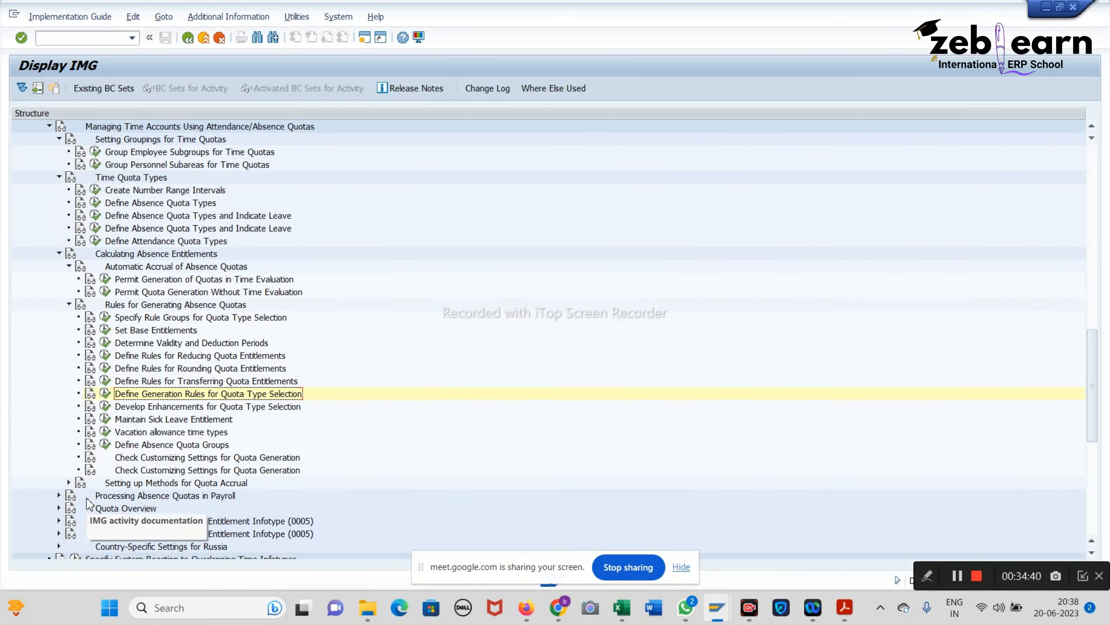
{"action": "scroll", "coordinate": [99, 533], "scroll_direction": "down", "scroll_amount": 1}
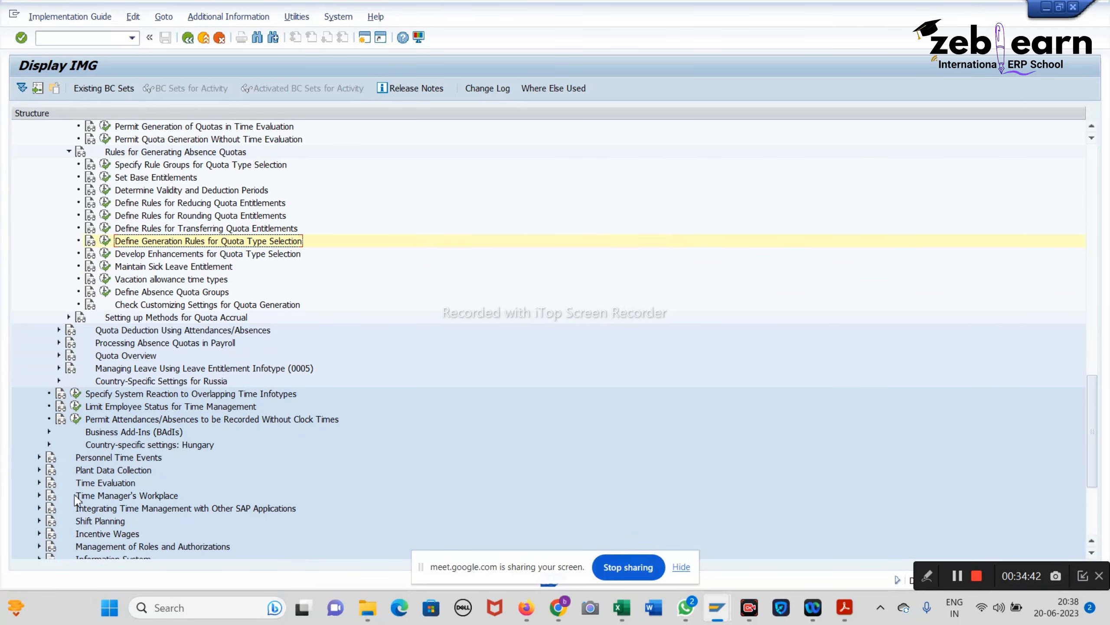
{"action": "left_click", "coordinate": [39, 483]}
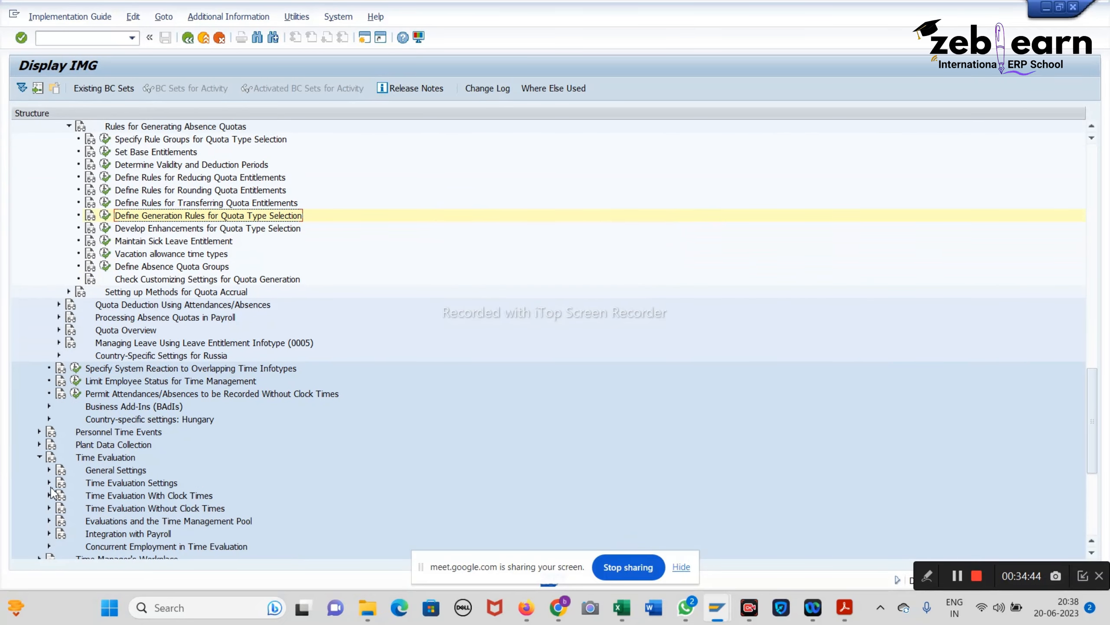
{"action": "left_click", "coordinate": [49, 483]}
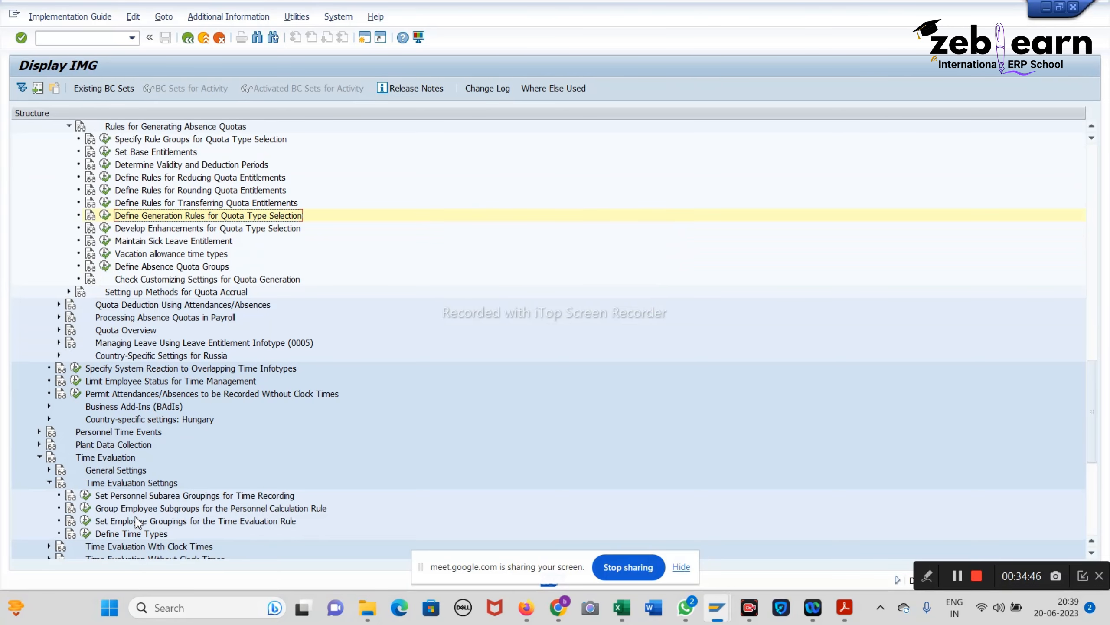
{"action": "left_click", "coordinate": [87, 496]}
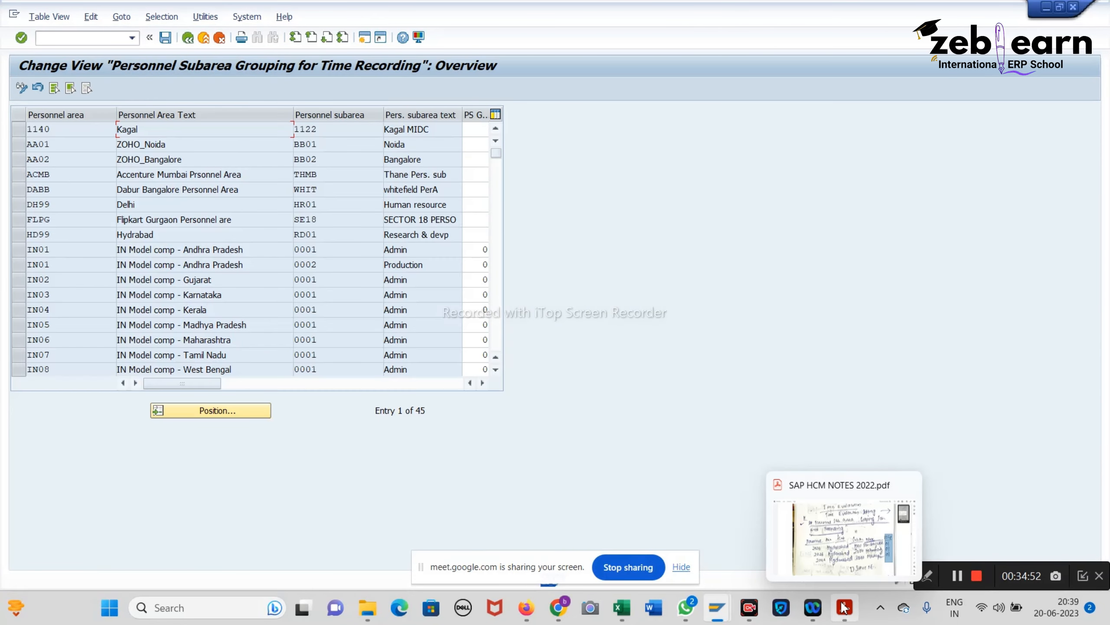
{"action": "left_click", "coordinate": [844, 607]}
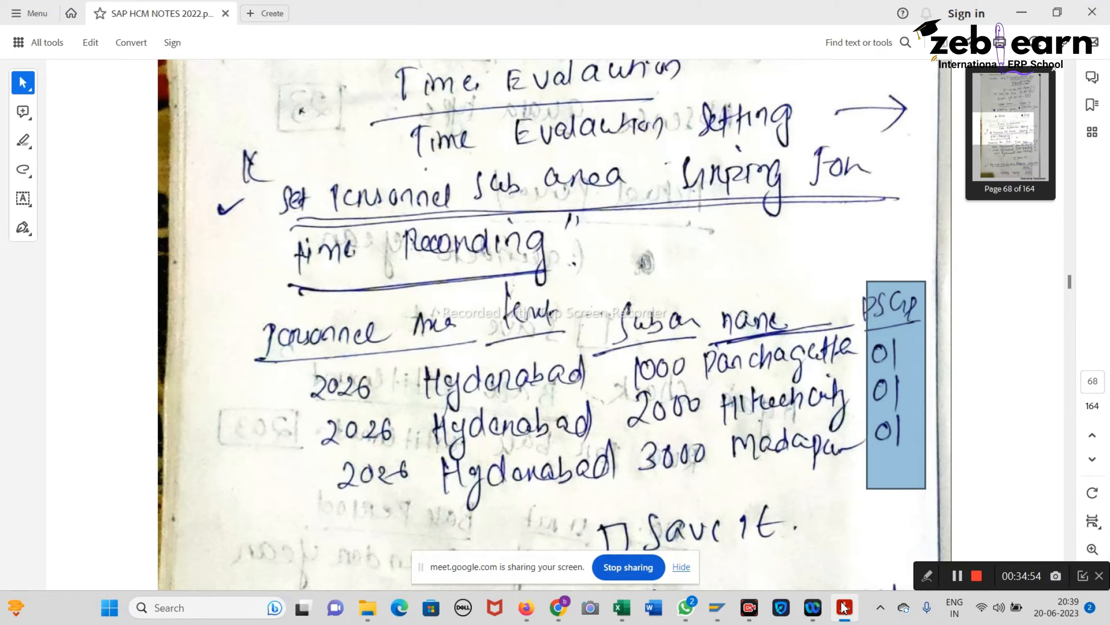
{"action": "left_click", "coordinate": [844, 607]}
Step: Jump to personnel area DABB and enter PS grouping 01 for subarea WHIT
{"action": "left_click", "coordinate": [230, 416]}
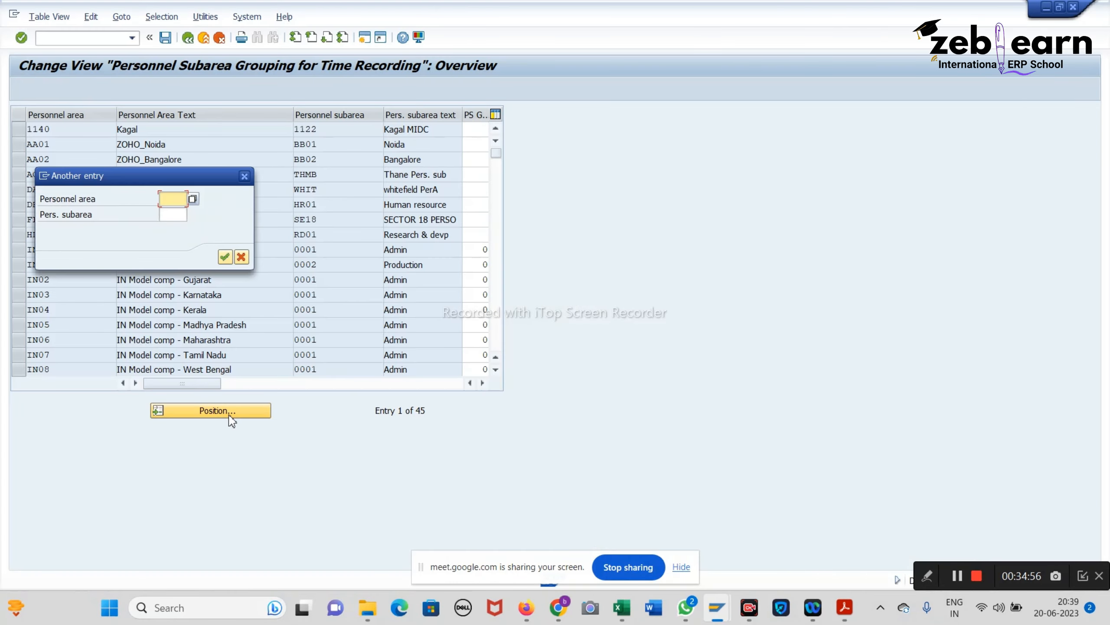
{"action": "type", "text": "da"}
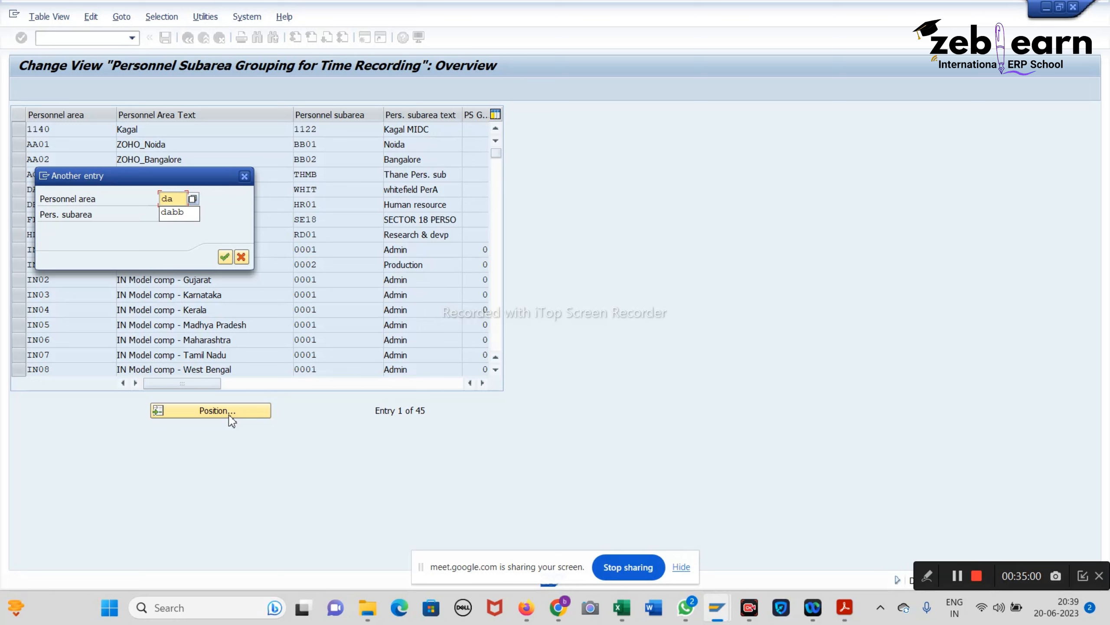
{"action": "type", "text": "bb"}
{"action": "key", "text": "Return"}
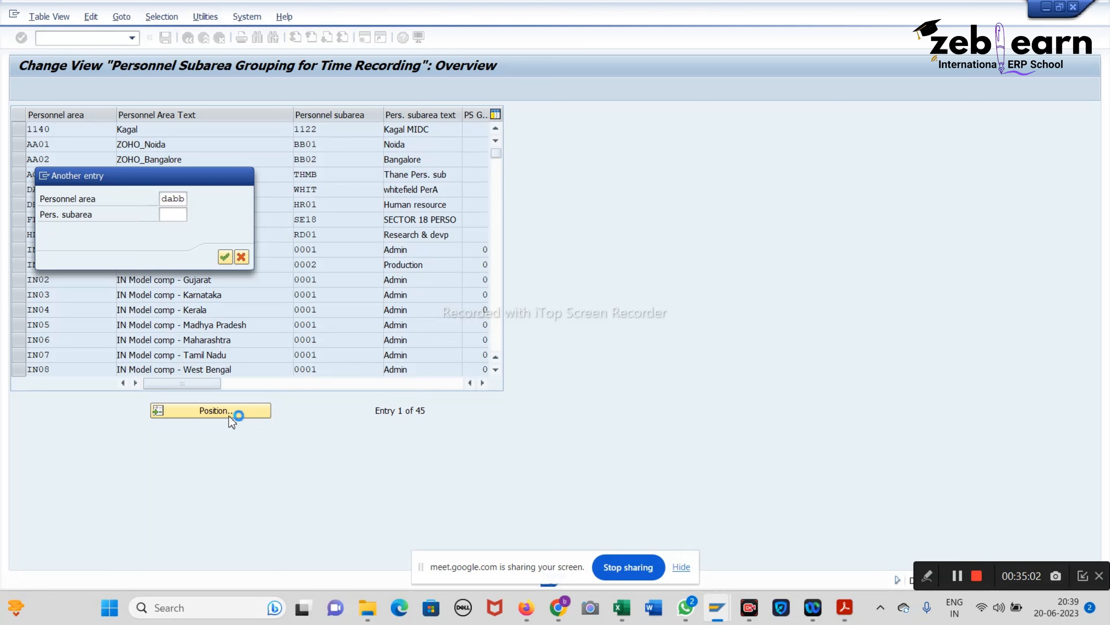
{"action": "left_click", "coordinate": [474, 129]}
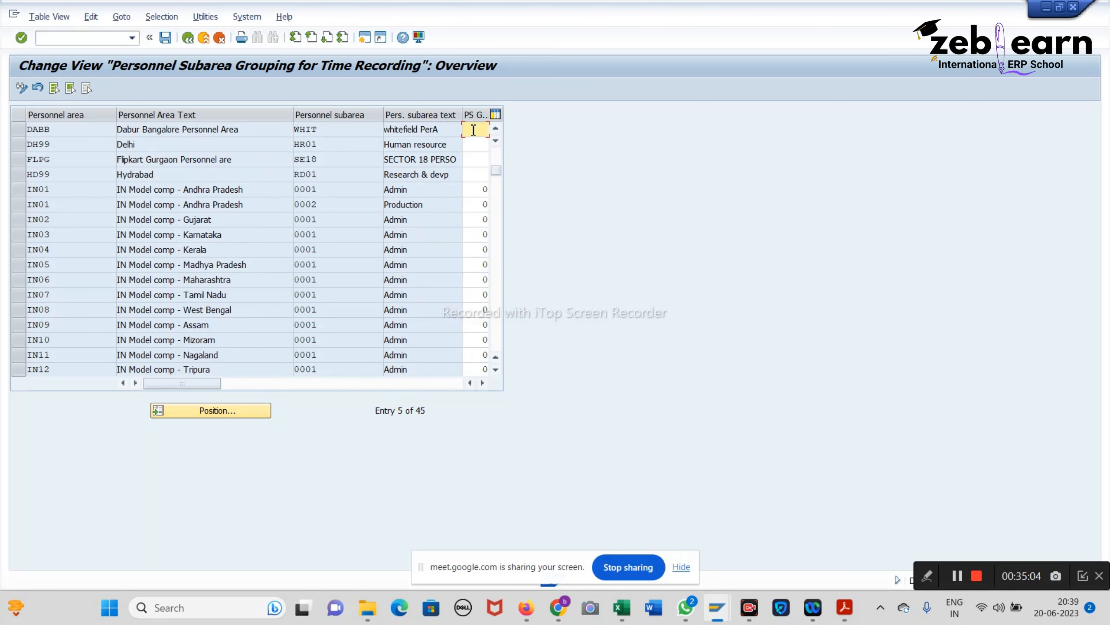
{"action": "left_click", "coordinate": [482, 382]}
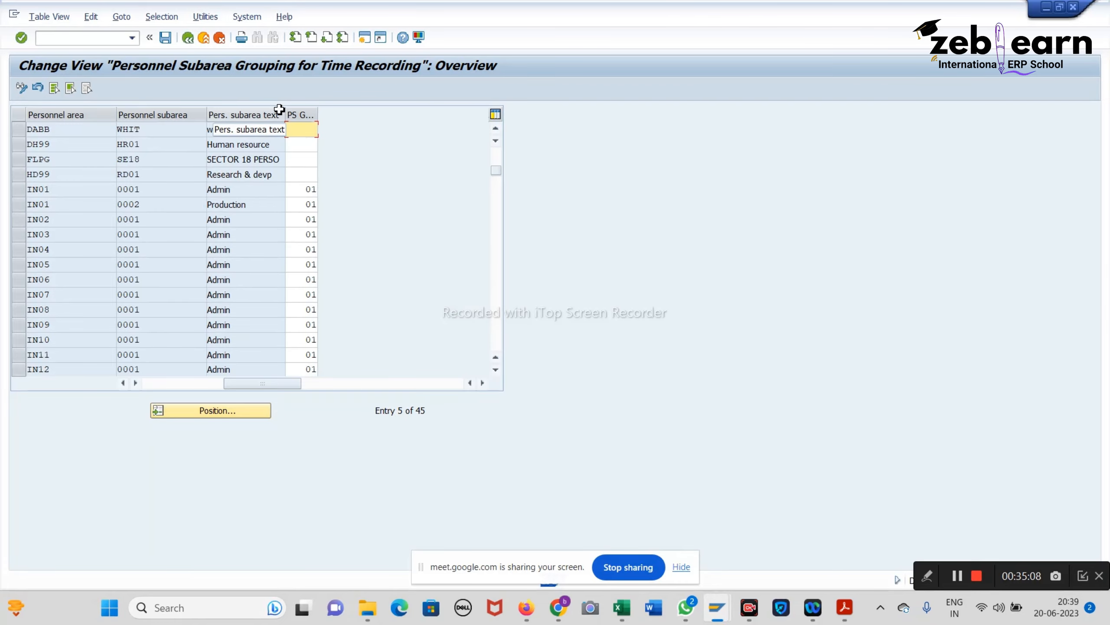
{"action": "type", "text": "01"}
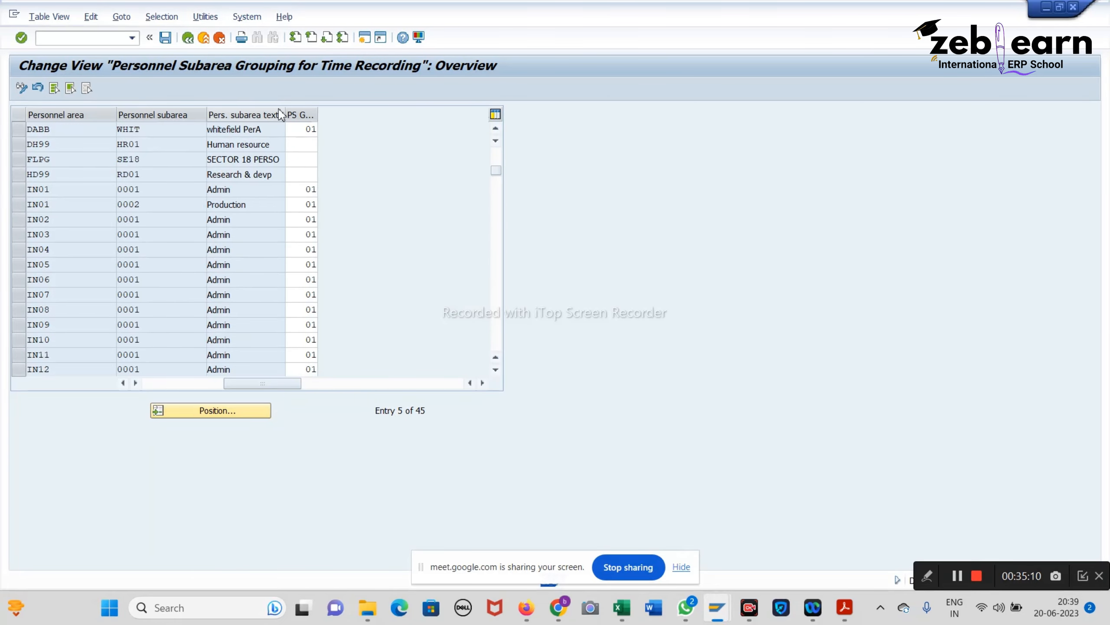
Step: Save the grouping under the customizing request, then bring up the SAP HCM notes PDF
{"action": "left_click", "coordinate": [165, 39]}
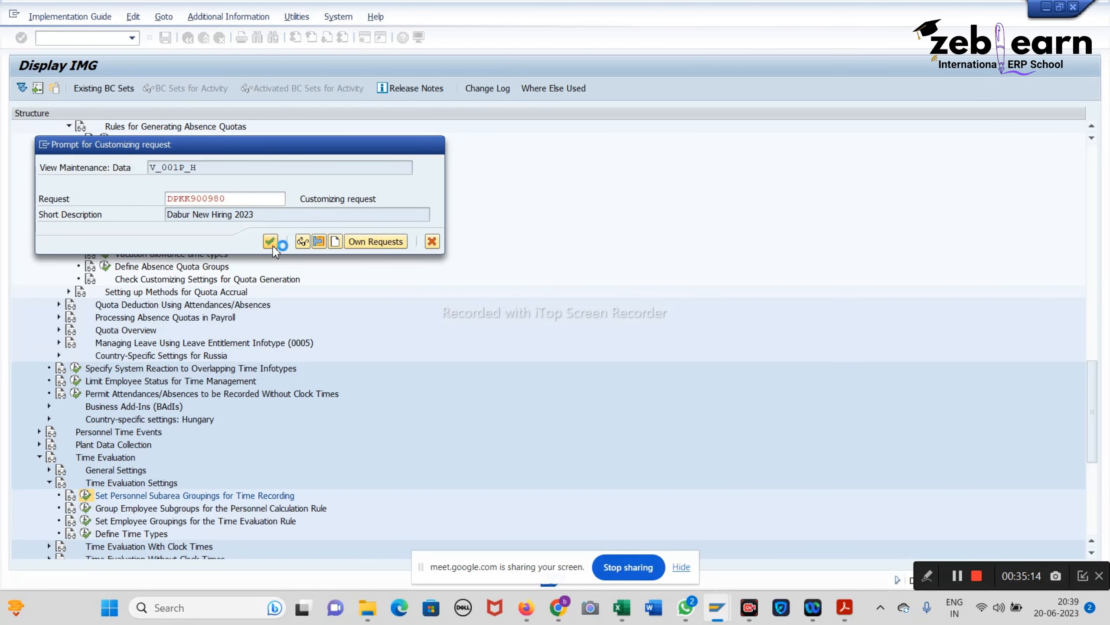
{"action": "left_click", "coordinate": [275, 243]}
{"action": "left_click", "coordinate": [166, 39]}
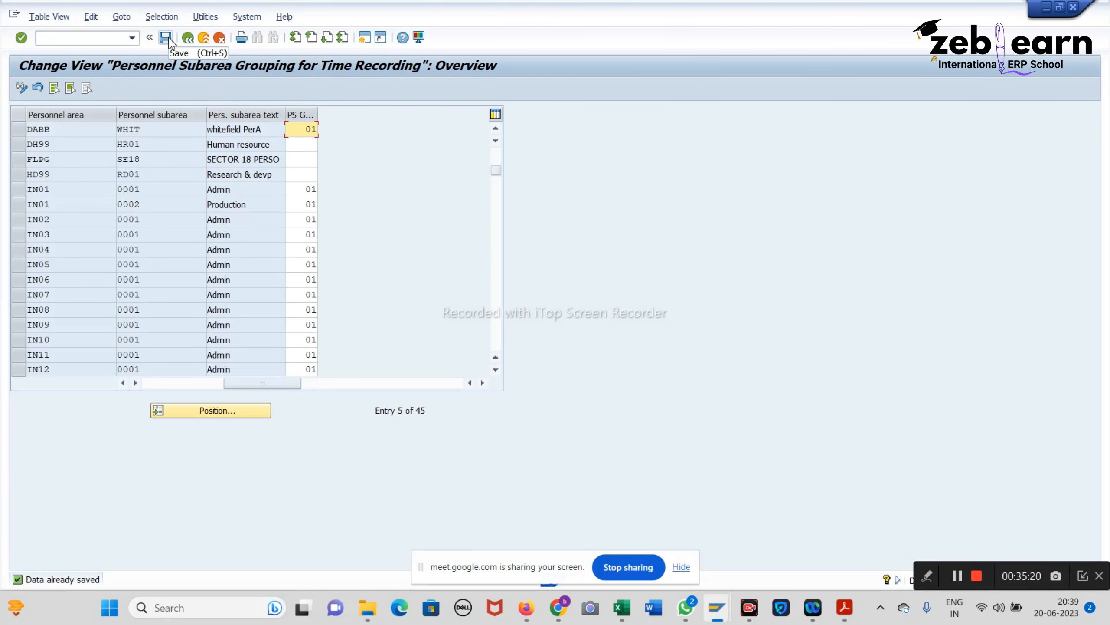
{"action": "left_click", "coordinate": [166, 39]}
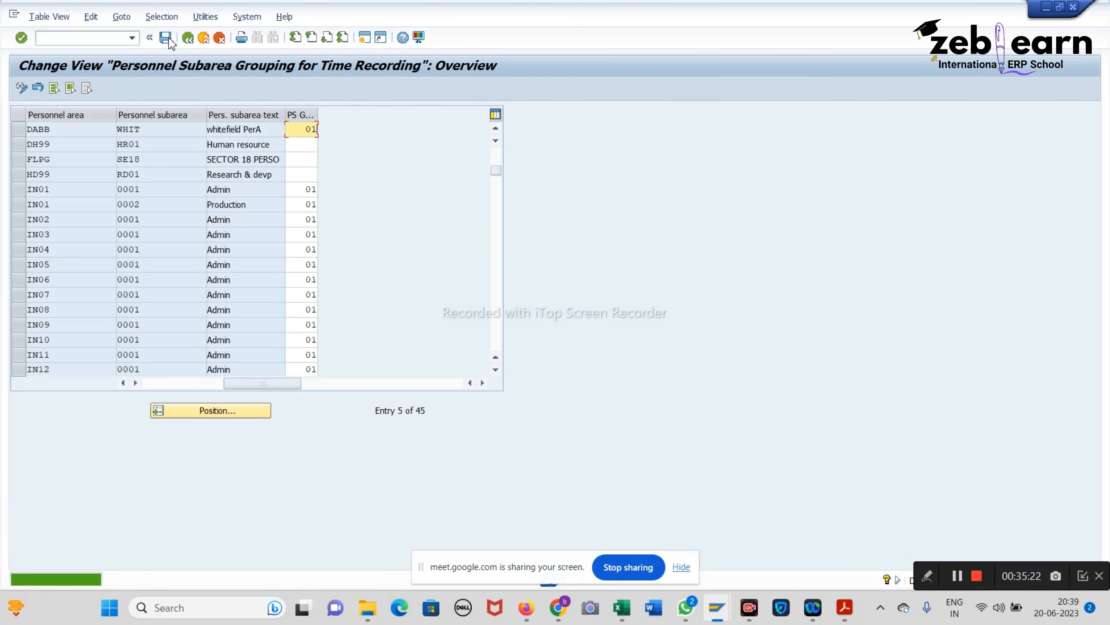
{"action": "left_click", "coordinate": [170, 40]}
{"action": "left_click", "coordinate": [170, 41]}
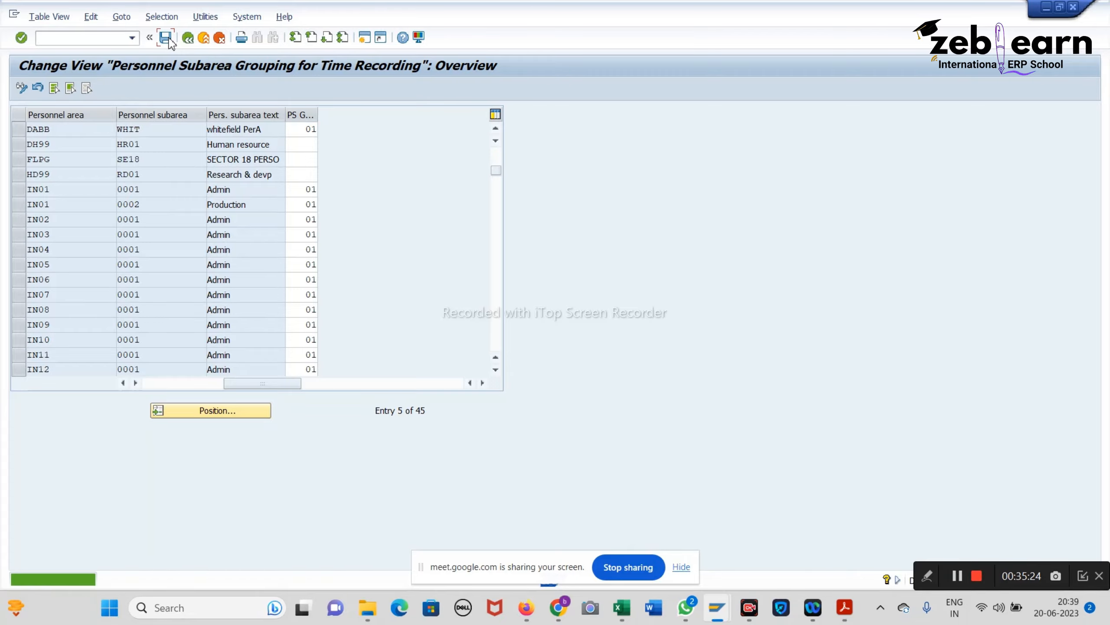
{"action": "left_click", "coordinate": [170, 40]}
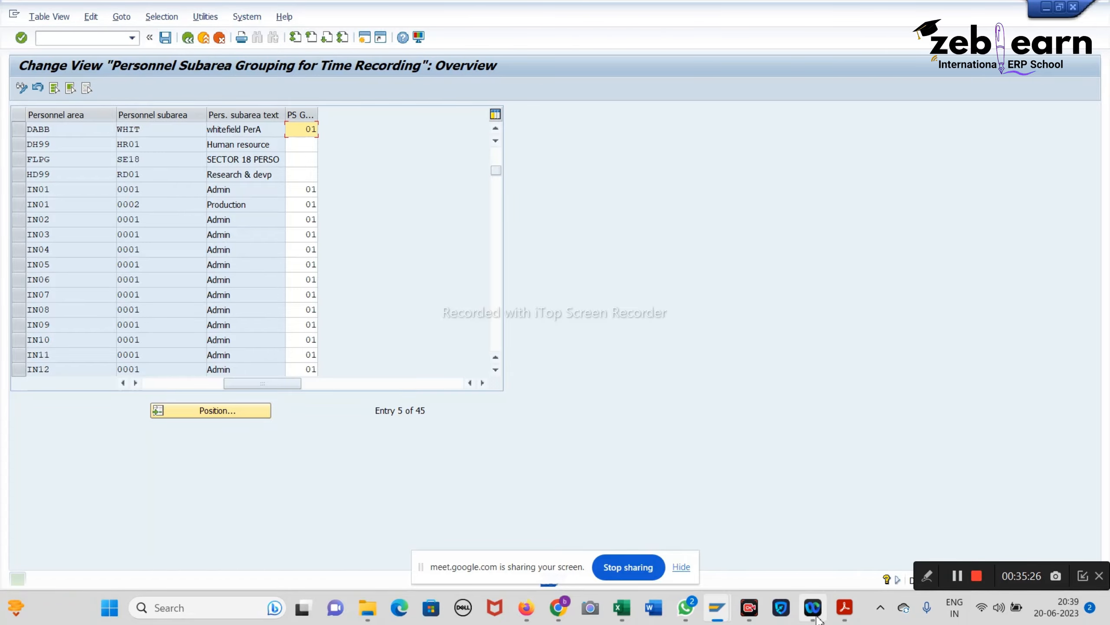
{"action": "left_click", "coordinate": [843, 612]}
Step: Read the Grp Emp Sub Grp notes, then return to the SAP subarea grouping table
{"action": "scroll", "coordinate": [569, 332], "scroll_direction": "down", "scroll_amount": 6}
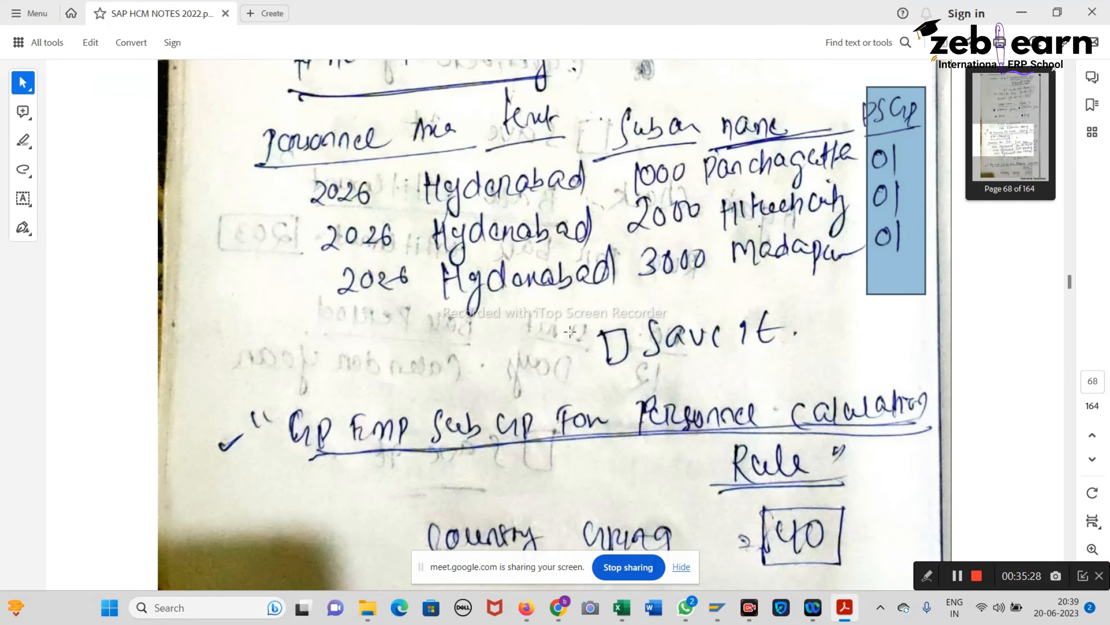
{"action": "scroll", "coordinate": [570, 331], "scroll_direction": "down", "scroll_amount": 3}
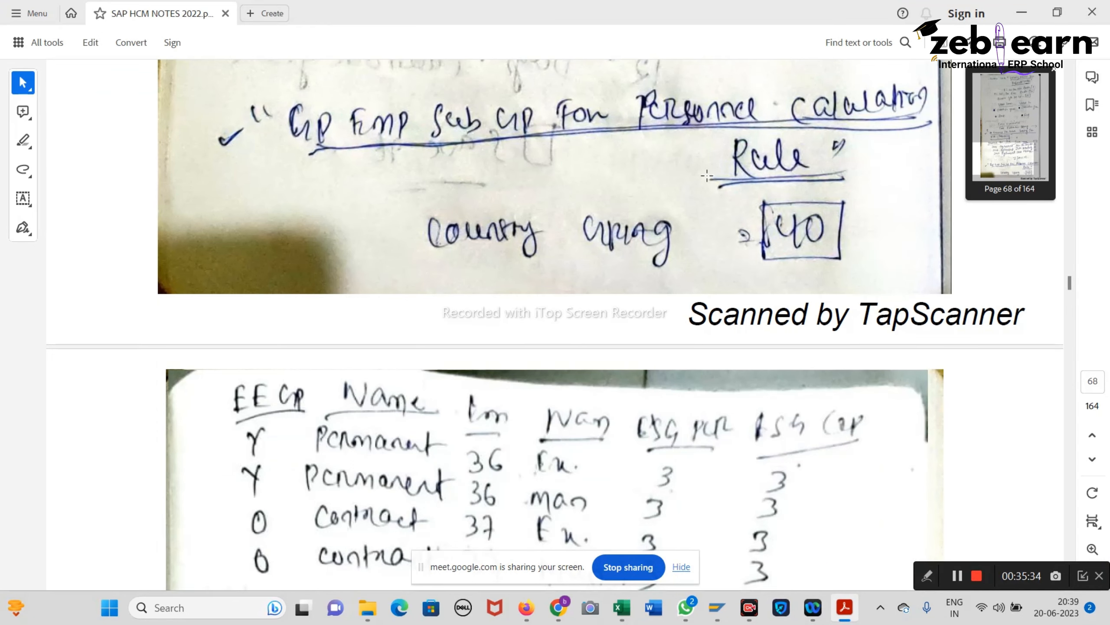
{"action": "scroll", "coordinate": [759, 226], "scroll_direction": "down", "scroll_amount": 4}
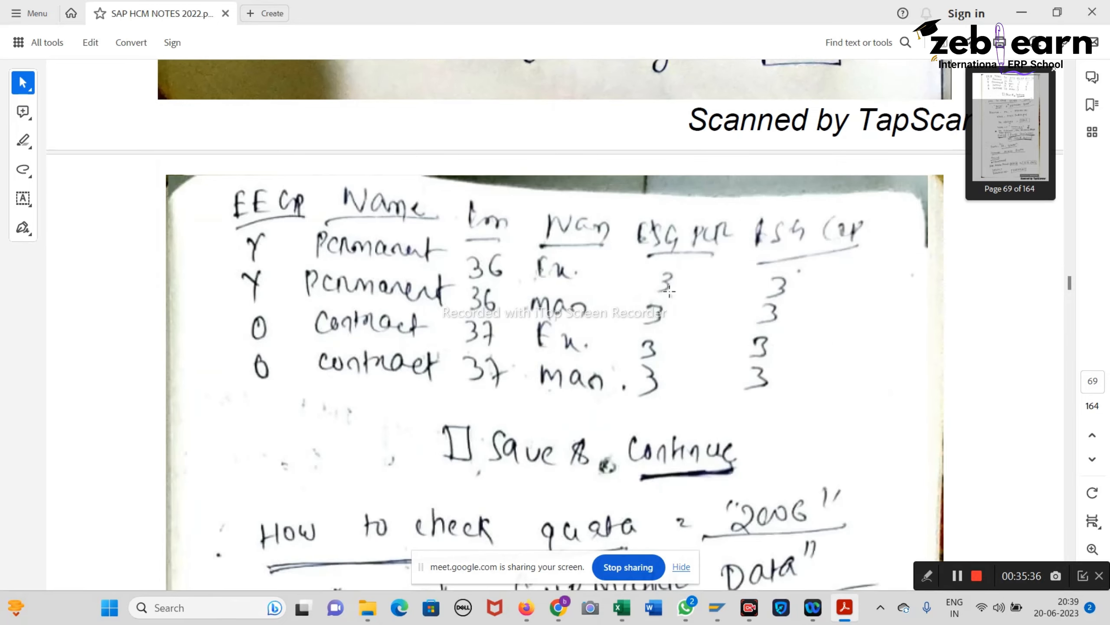
{"action": "scroll", "coordinate": [669, 291], "scroll_direction": "up", "scroll_amount": 3}
{"action": "scroll", "coordinate": [670, 295], "scroll_direction": "up", "scroll_amount": 3}
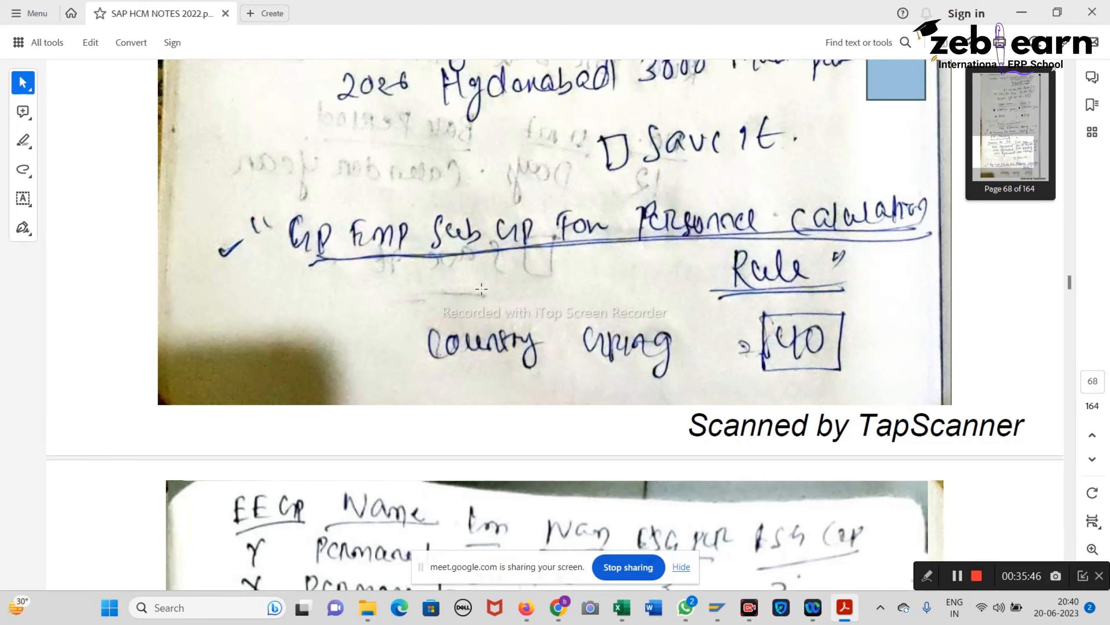
{"action": "mouse_move", "coordinate": [717, 608]}
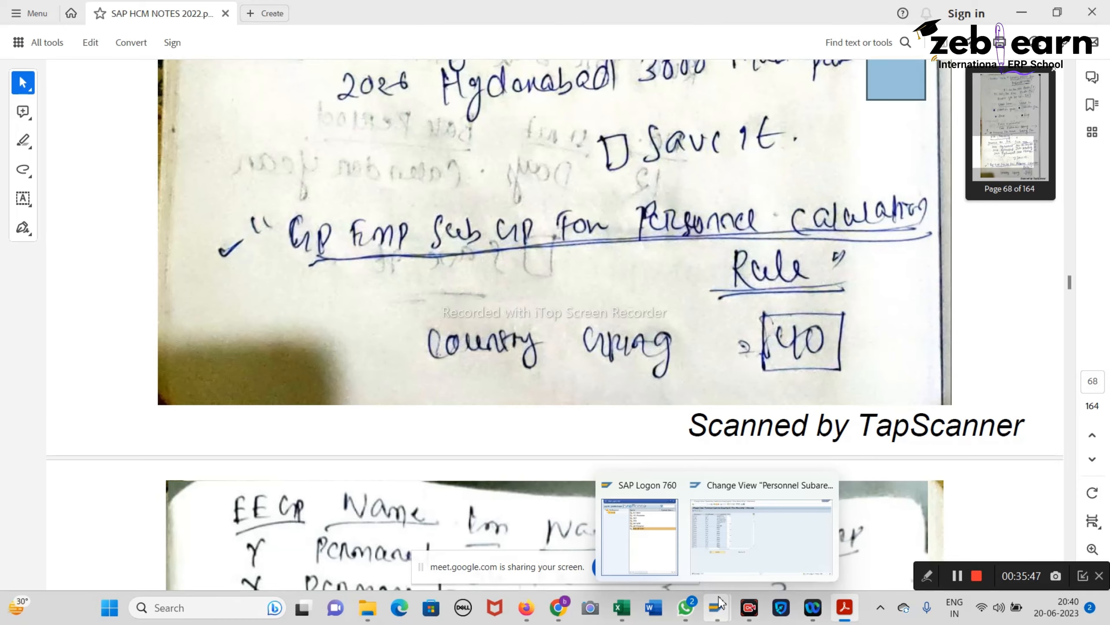
{"action": "left_click", "coordinate": [727, 534]}
{"action": "scroll", "coordinate": [303, 312], "scroll_direction": "down", "scroll_amount": 2}
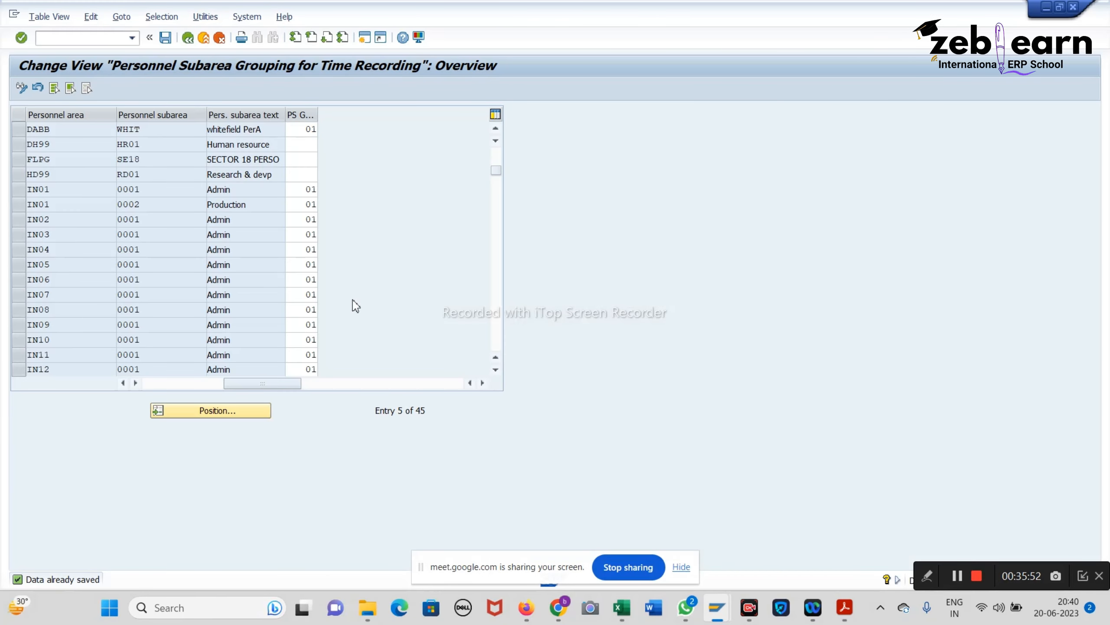
Step: In a new session, run PE01 and look up schemas IN00 and IN04
{"action": "key", "text": "ctrl+n"}
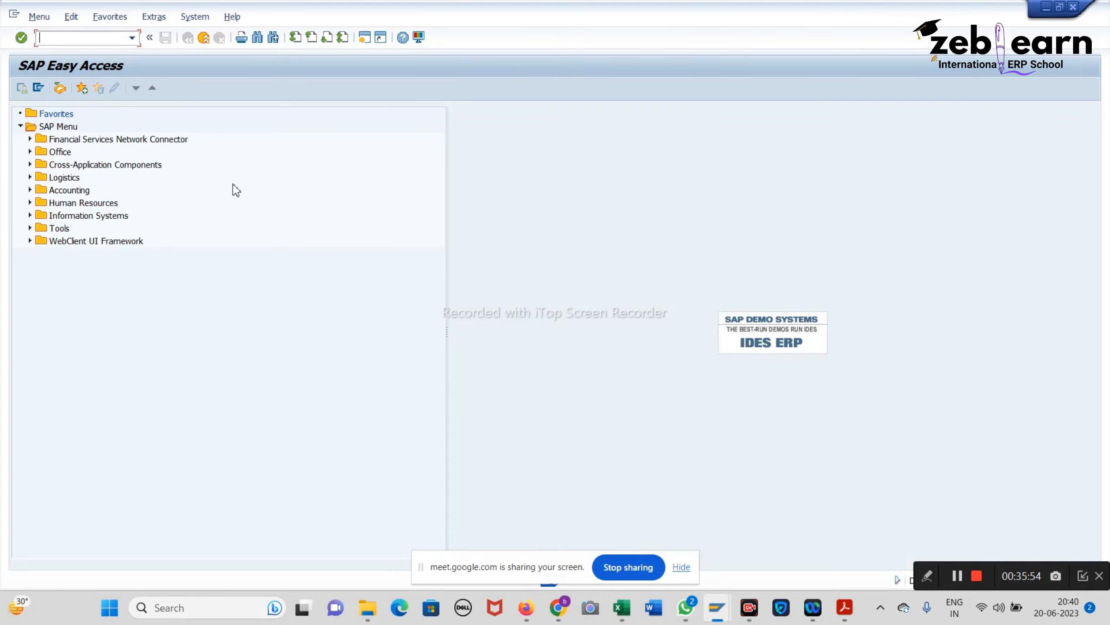
{"action": "type", "text": "pe01"}
{"action": "key", "text": "Return"}
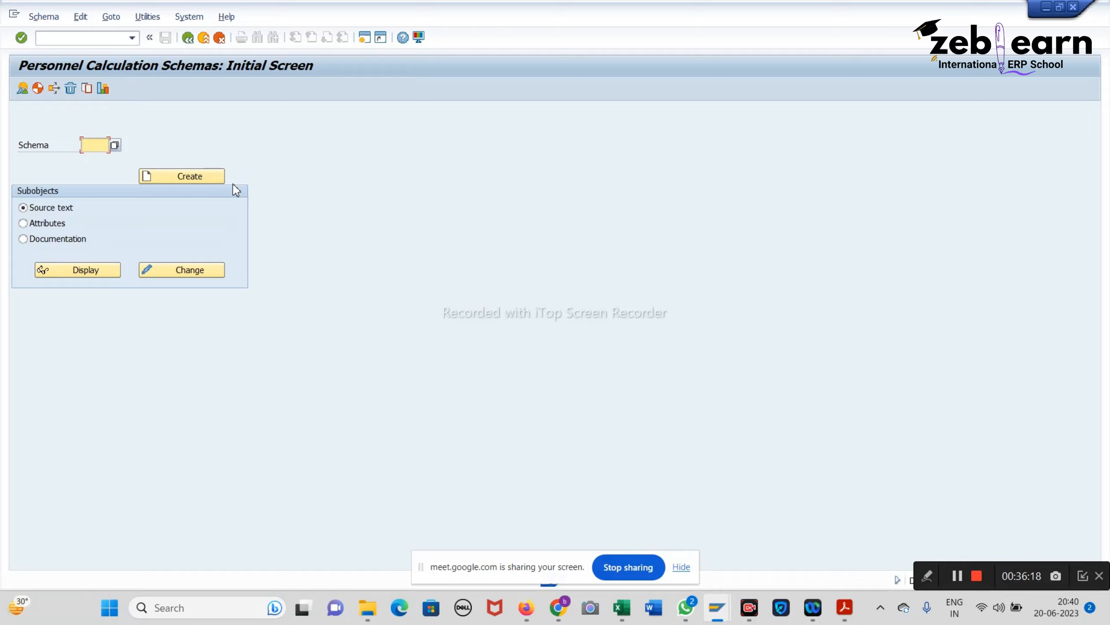
{"action": "type", "text": "in00"}
{"action": "key", "text": "Return"}
{"action": "left_click_drag", "start_coordinate": [239, 145], "coordinate": [92, 150]}
{"action": "double_click", "coordinate": [92, 150]}
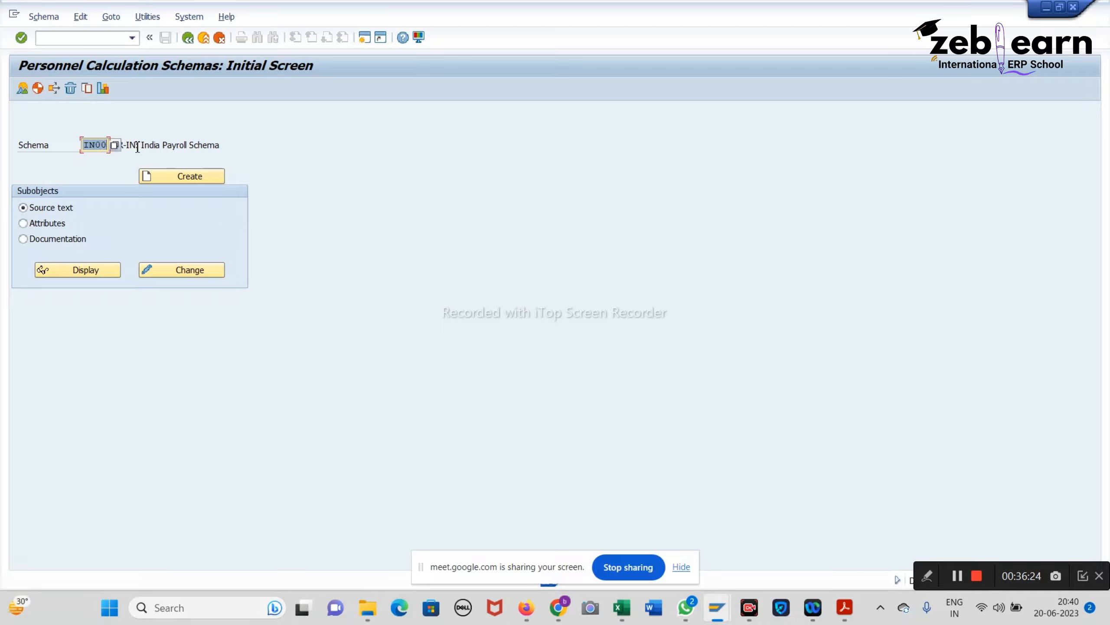
{"action": "type", "text": "in04"}
{"action": "key", "text": "Return"}
Step: Look up schemas TM04 and TM00, then go to the personnel calculation rules screen via PE02
{"action": "left_click_drag", "start_coordinate": [85, 145], "coordinate": [157, 145]}
{"action": "key", "text": "BackSpace"}
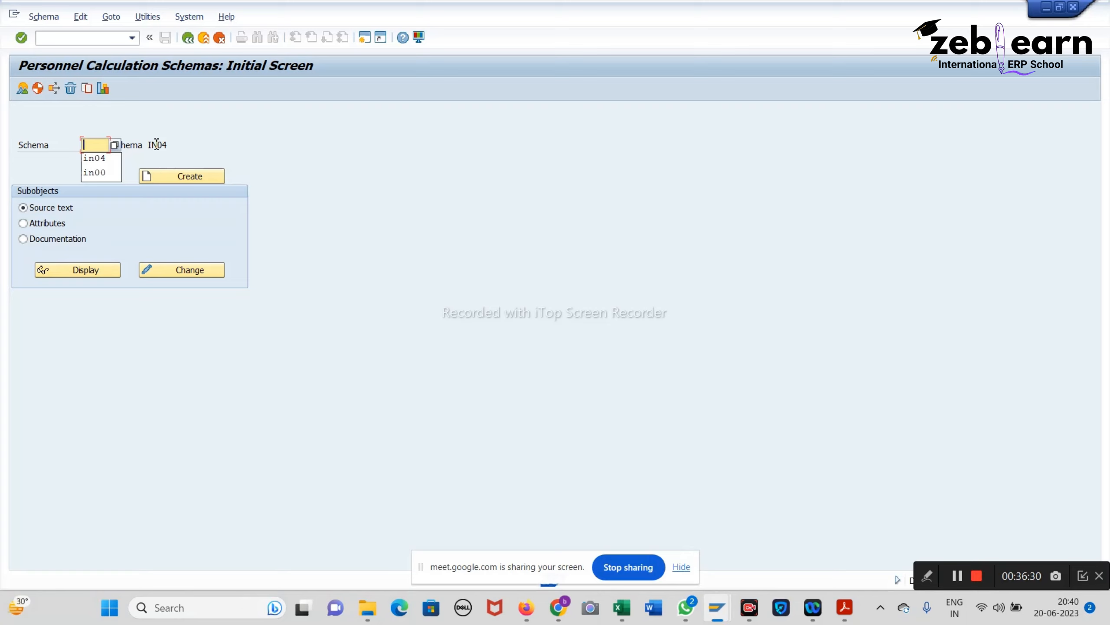
{"action": "type", "text": "tm04"}
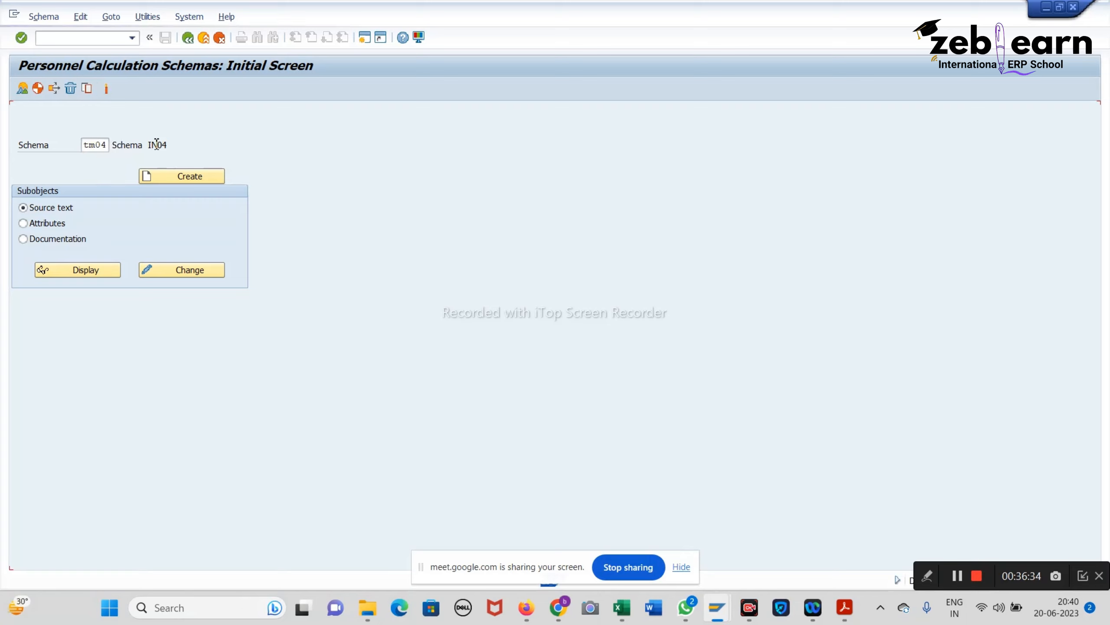
{"action": "key", "text": "Return"}
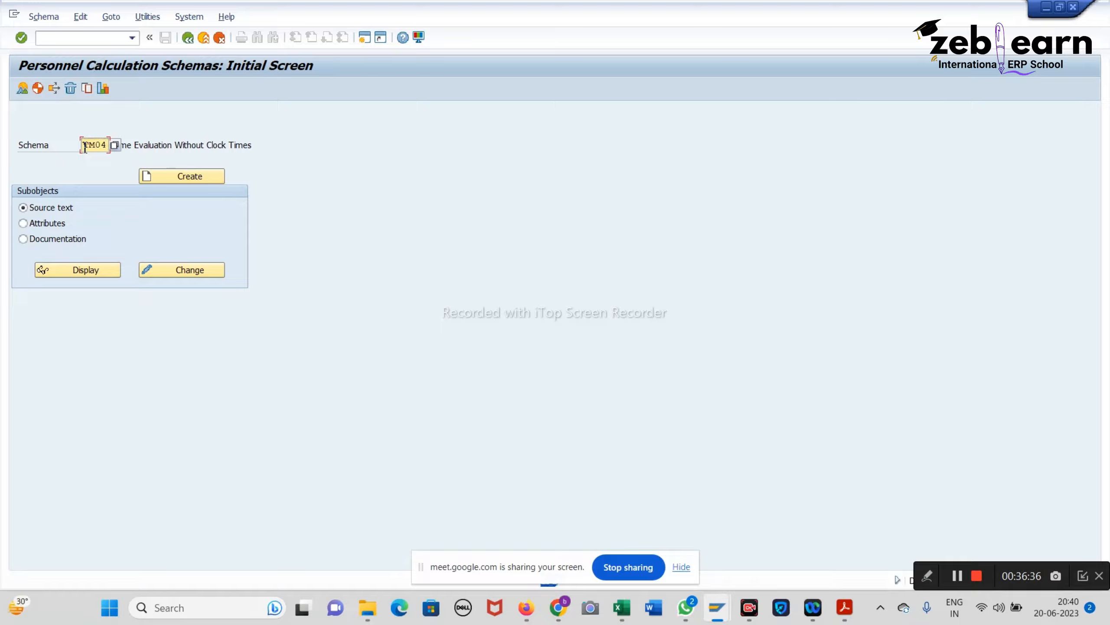
{"action": "key", "text": "BackSpace"}
{"action": "key", "text": "BackSpace"}
{"action": "key", "text": "BackSpace"}
{"action": "key", "text": "BackSpace"}
{"action": "type", "text": "t"}
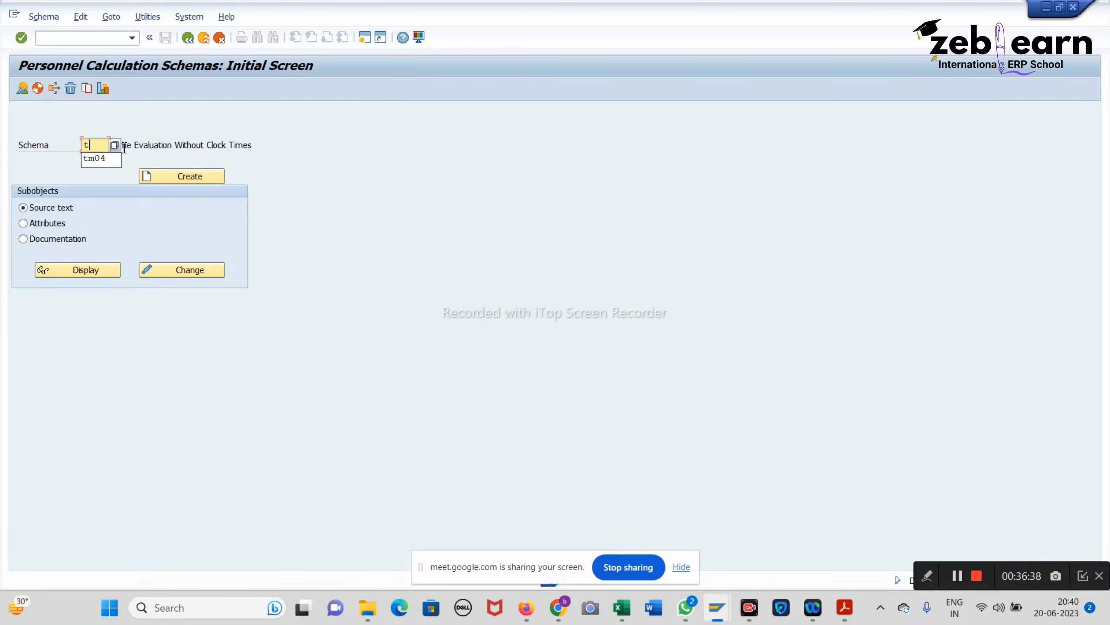
{"action": "type", "text": "m00"}
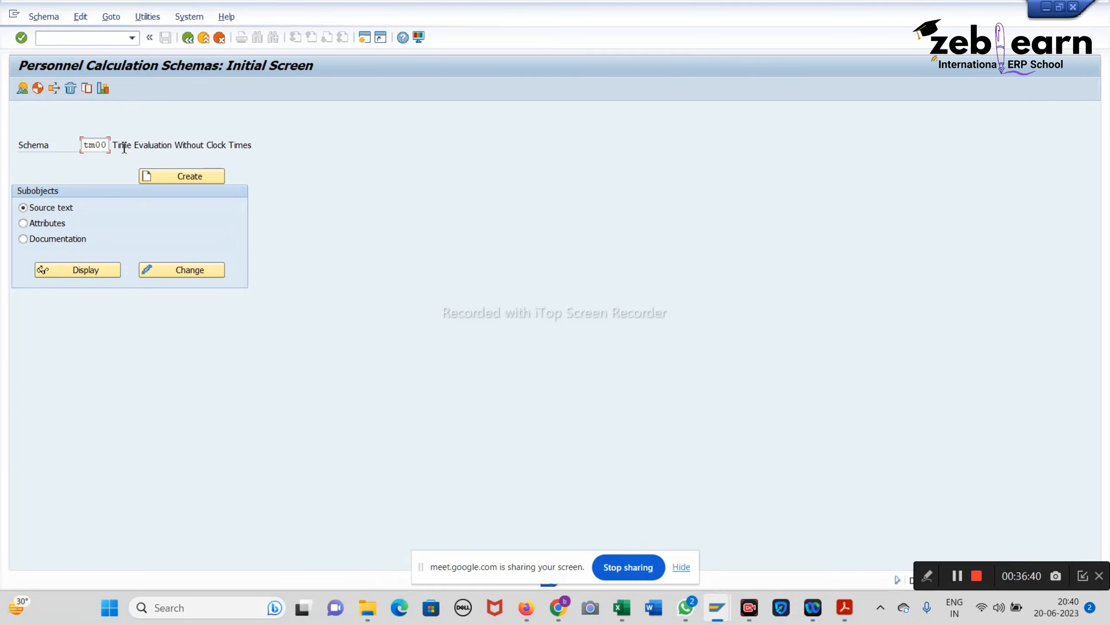
{"action": "key", "text": "Return"}
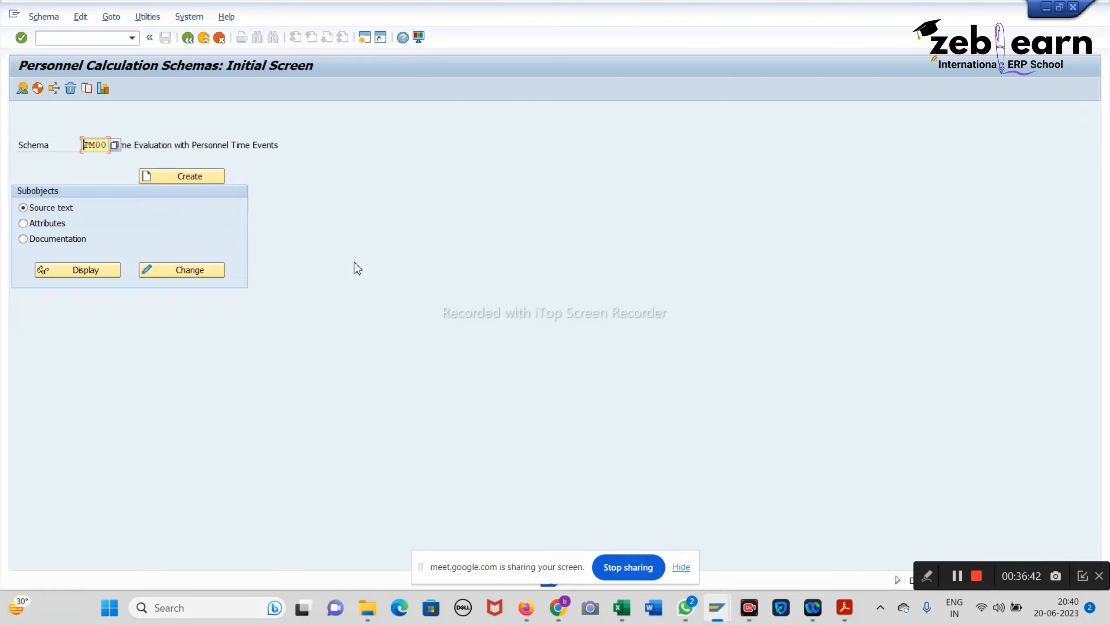
{"action": "left_click", "coordinate": [189, 39]}
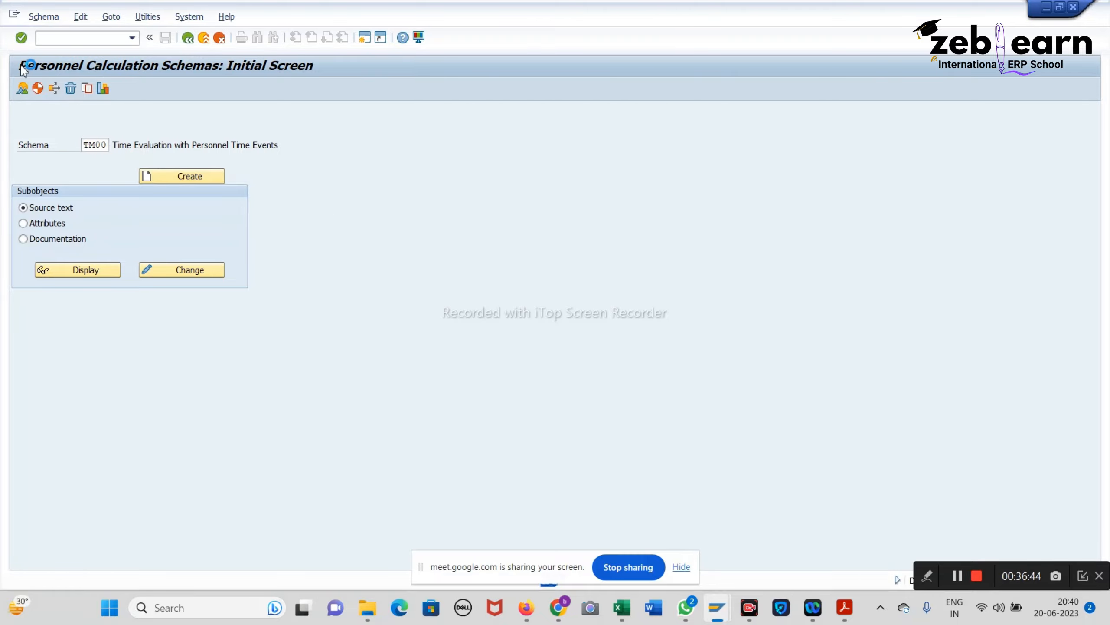
{"action": "type", "text": "pe02"}
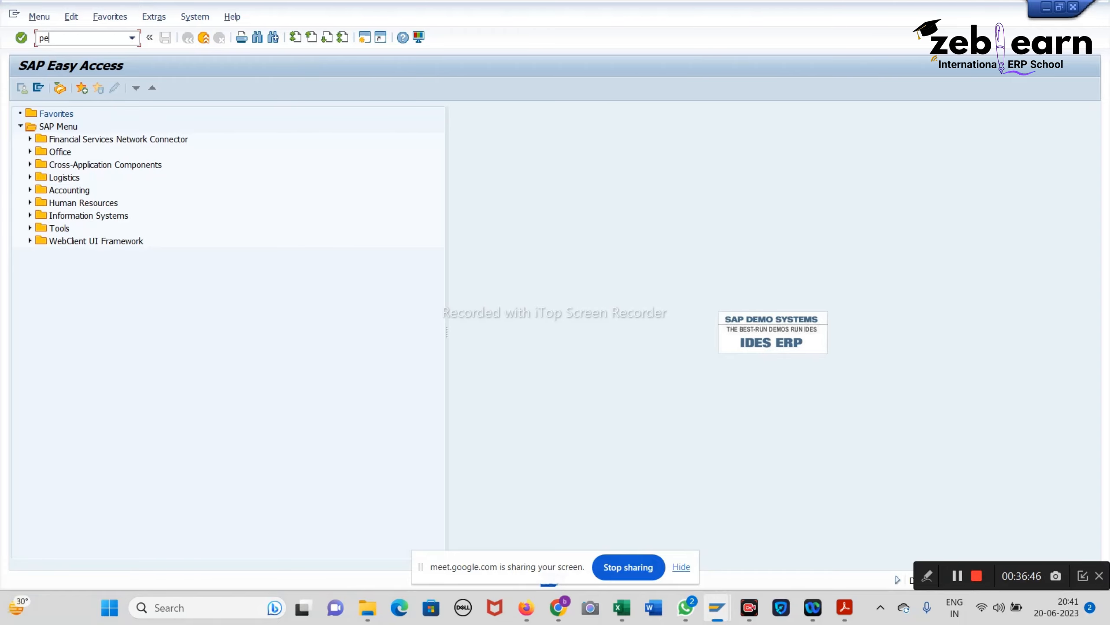
{"action": "key", "text": "Return"}
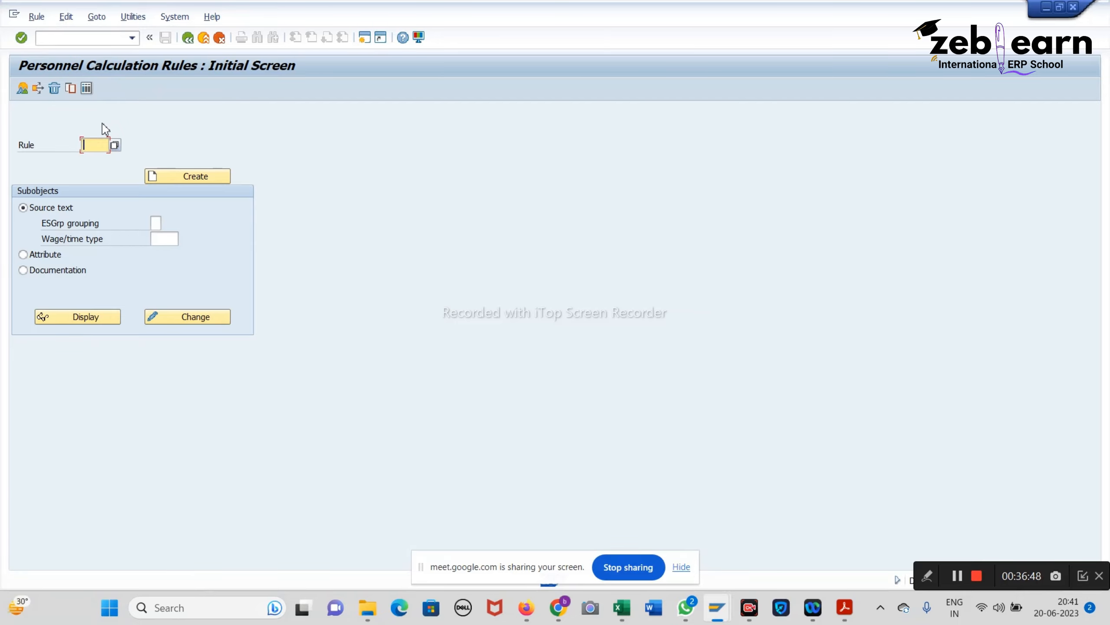
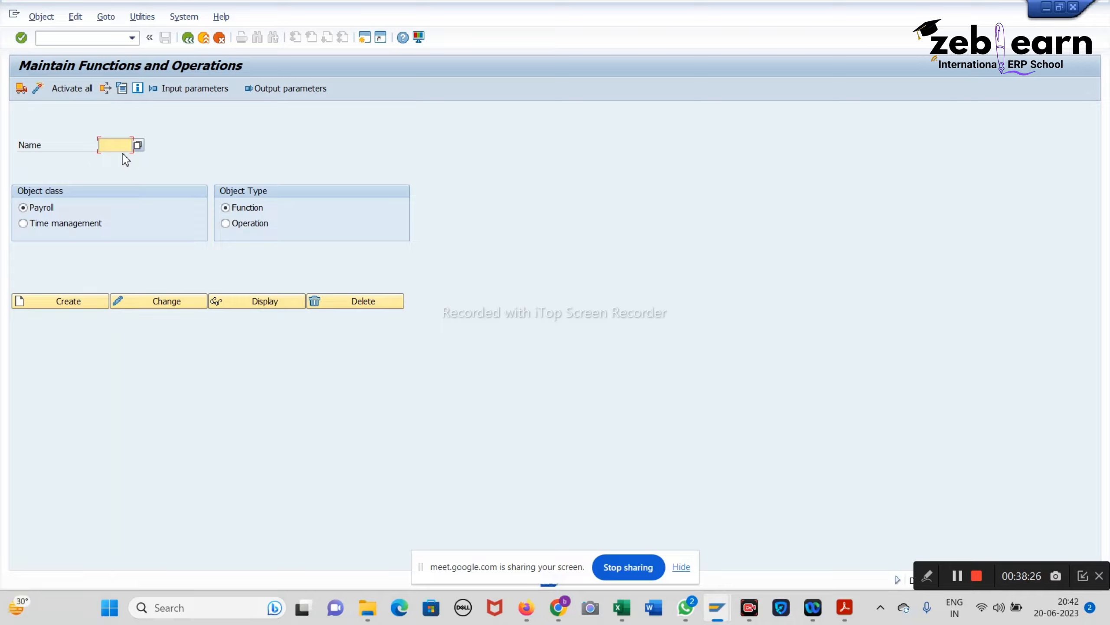
Step: Go back from Maintain Functions and Operations to the SAP Easy Access menu
{"action": "left_click", "coordinate": [188, 38]}
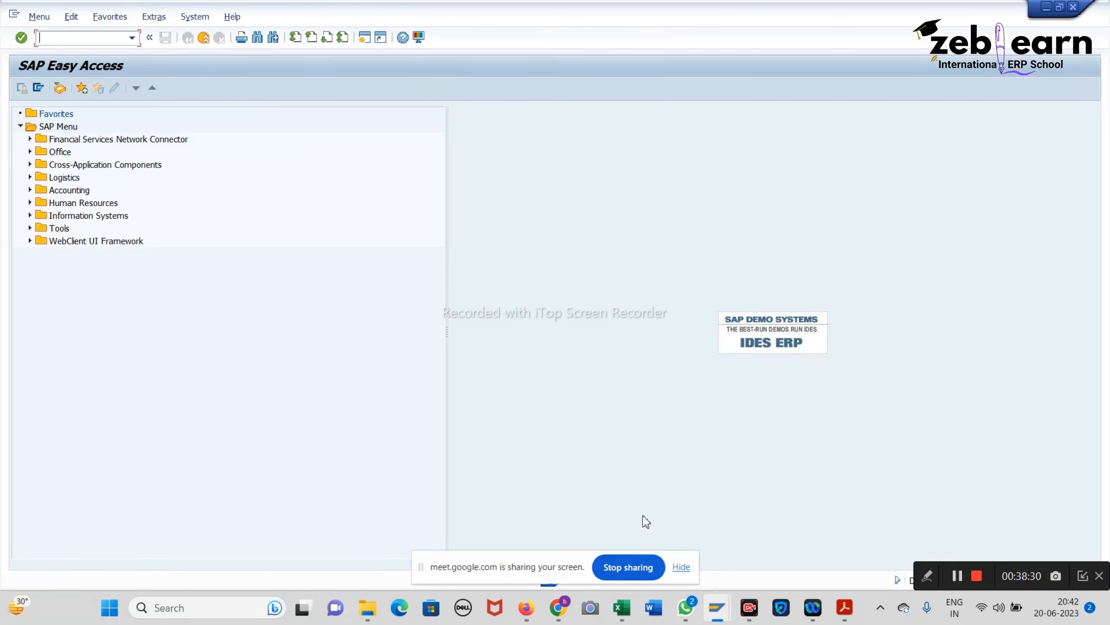
Step: Look at the personnel subarea grouping table again, then return to the IMG tree
{"action": "mouse_move", "coordinate": [709, 607]}
{"action": "left_click", "coordinate": [630, 534]}
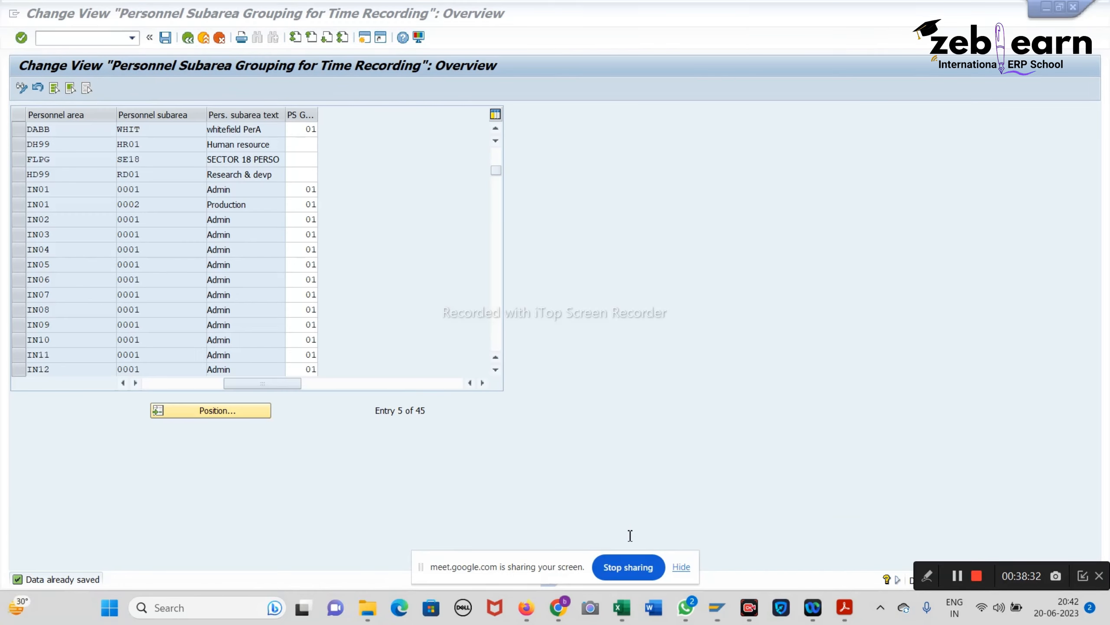
{"action": "left_click", "coordinate": [187, 38]}
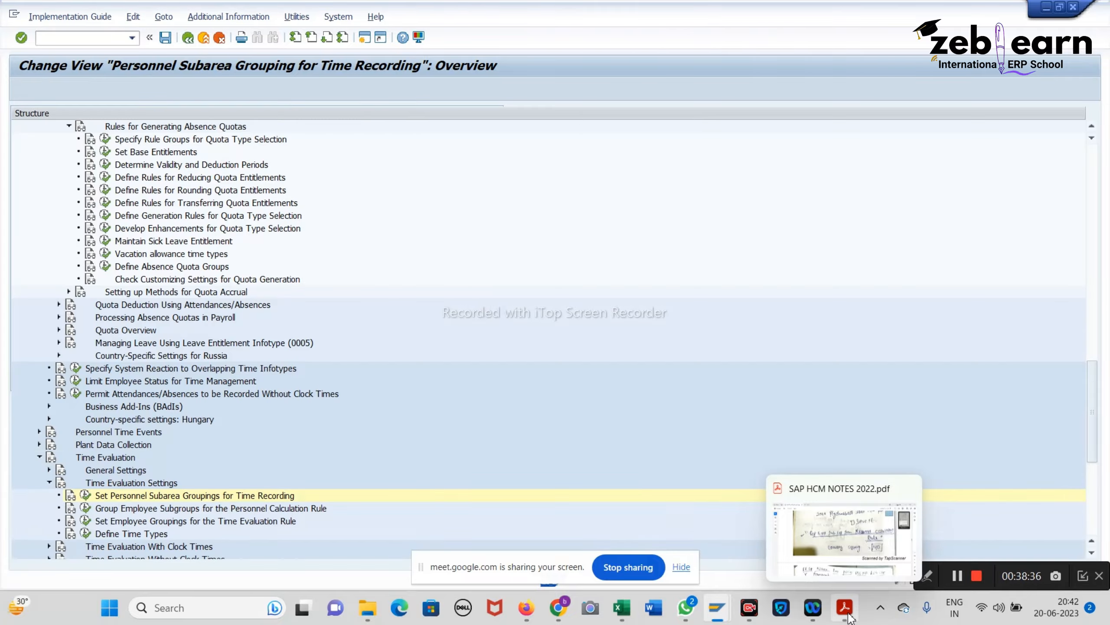
Step: Review the HCM notes PDF, then execute Group Employee Subgroups for the Personnel Calculation Rule with country grouping 40
{"action": "left_click", "coordinate": [849, 616]}
{"action": "scroll", "coordinate": [638, 400], "scroll_direction": "down", "scroll_amount": 5}
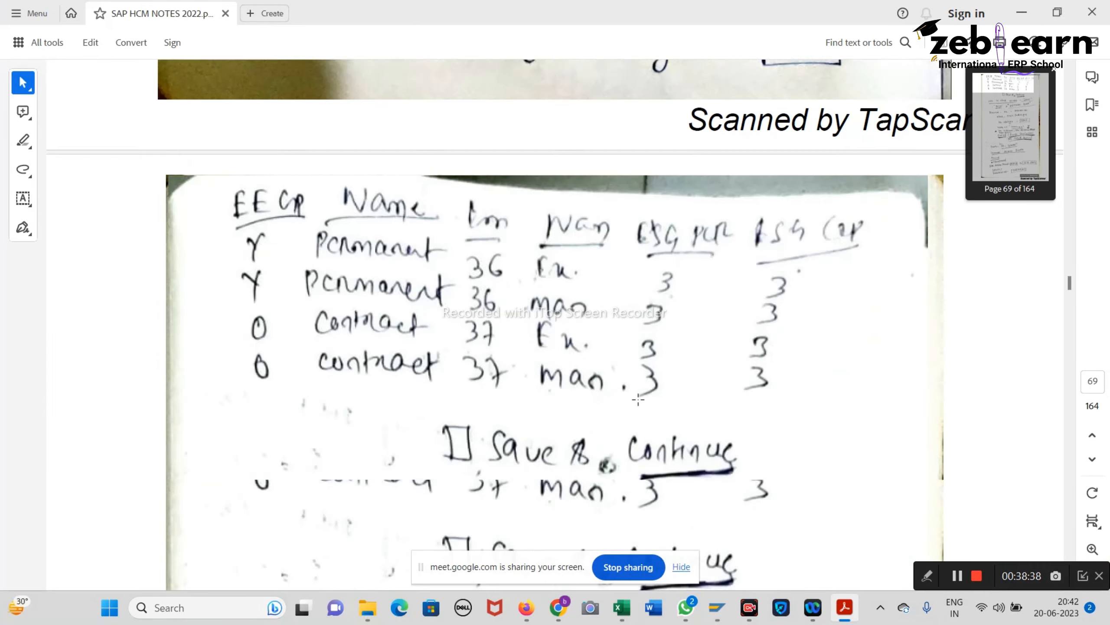
{"action": "scroll", "coordinate": [638, 399], "scroll_direction": "down", "scroll_amount": 5}
{"action": "scroll", "coordinate": [638, 399], "scroll_direction": "up", "scroll_amount": 10}
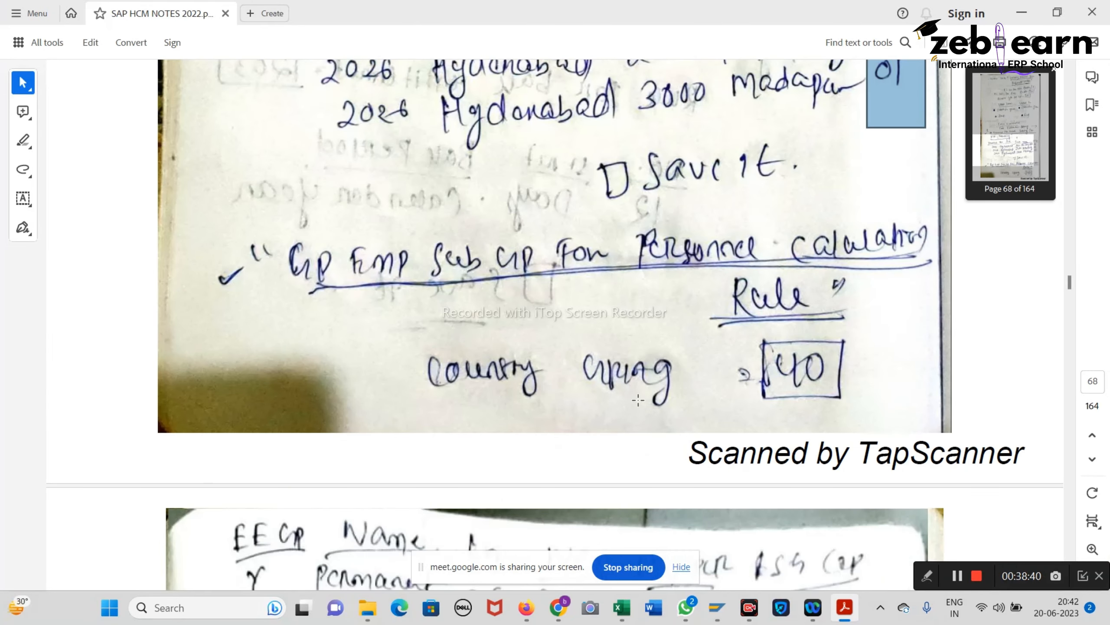
{"action": "left_click", "coordinate": [1021, 12]}
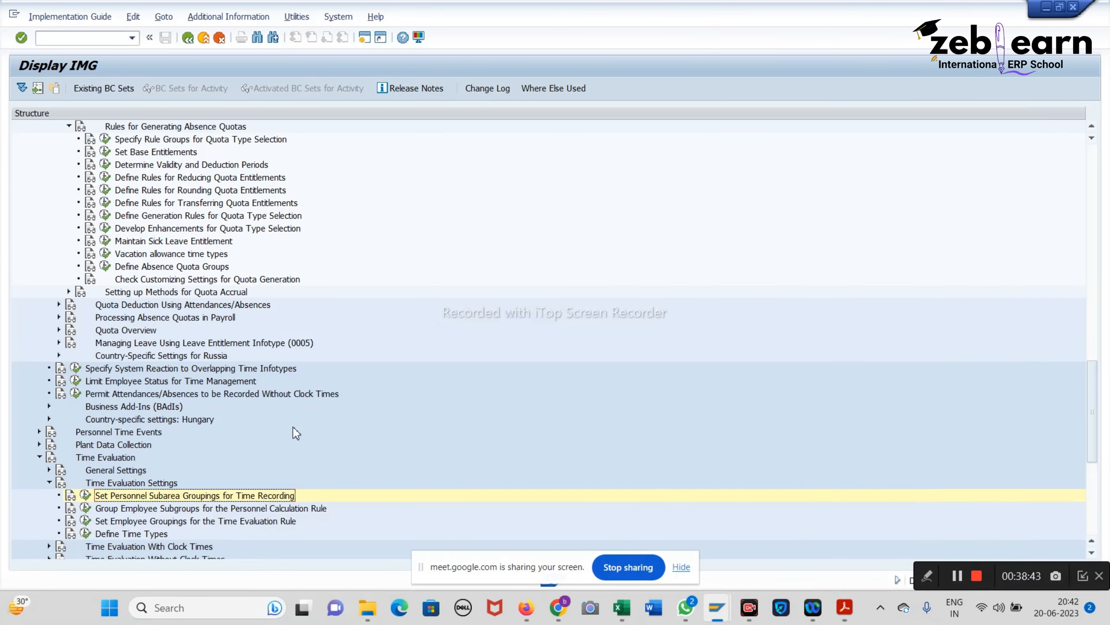
{"action": "left_click", "coordinate": [86, 508]}
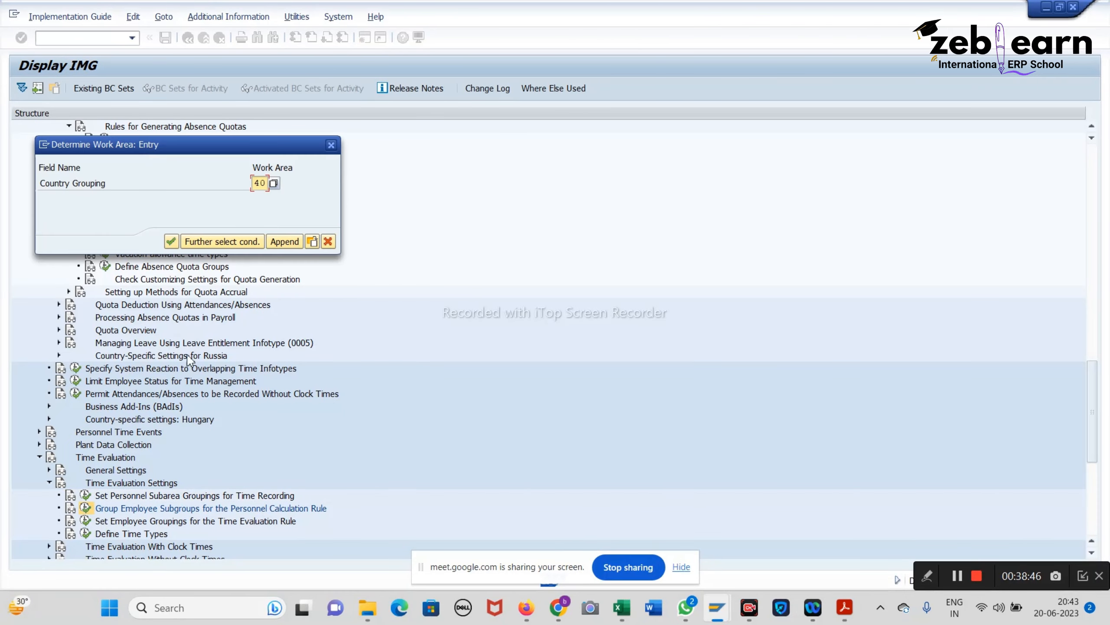
Step: Confirm work area 40, jump to the TCS subgroup rows and check their ESG values against the workbook
{"action": "left_click", "coordinate": [171, 241]}
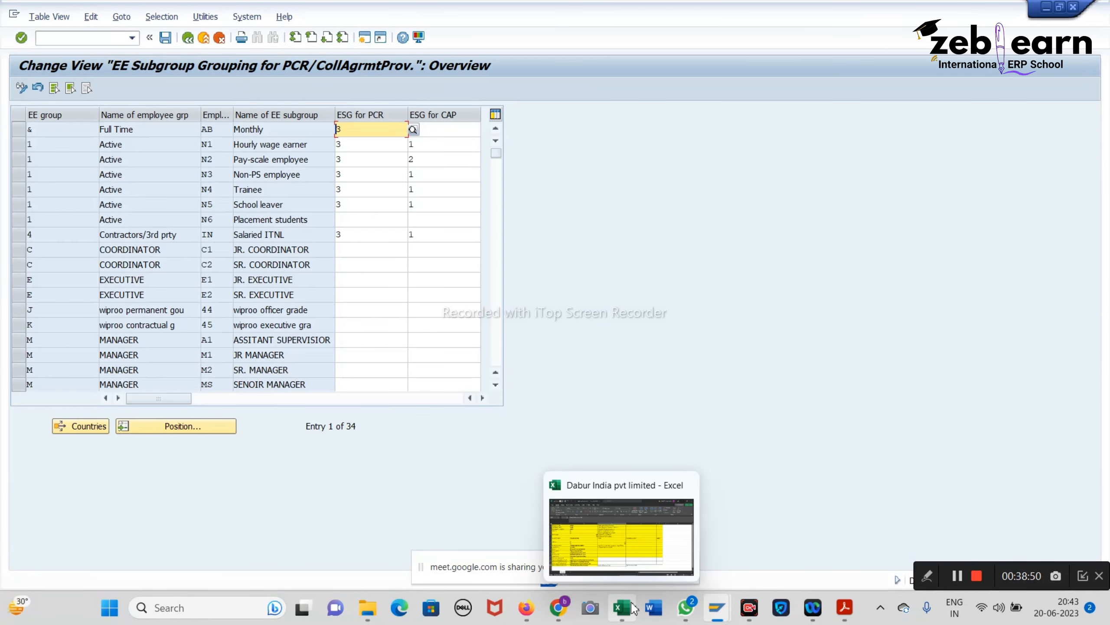
{"action": "left_click", "coordinate": [632, 503]}
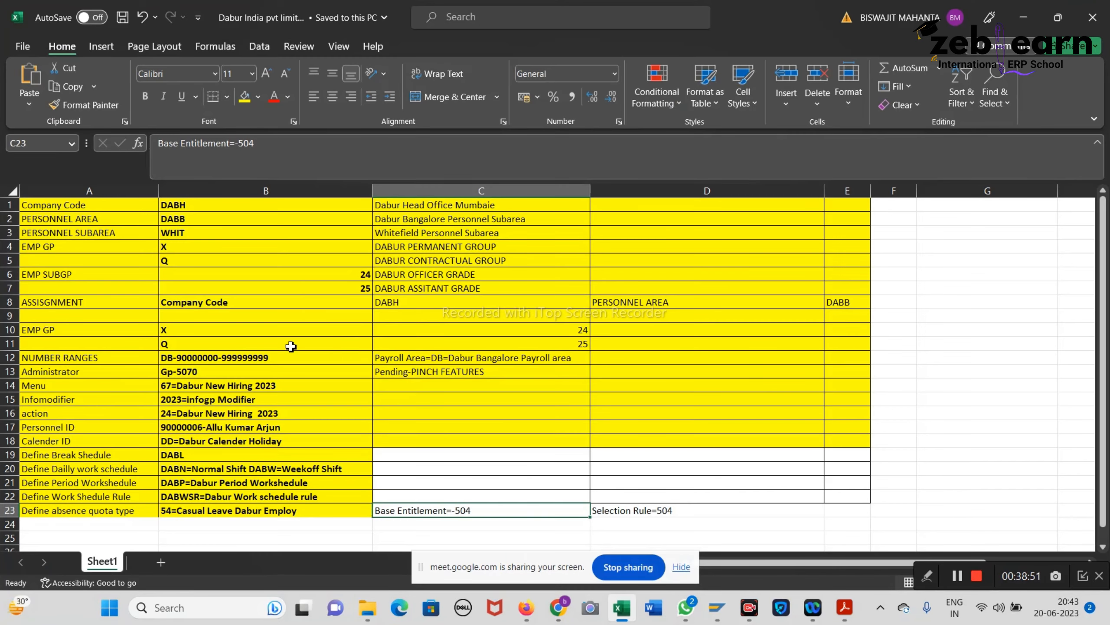
{"action": "left_click", "coordinate": [1023, 17]}
{"action": "left_click", "coordinate": [185, 431]}
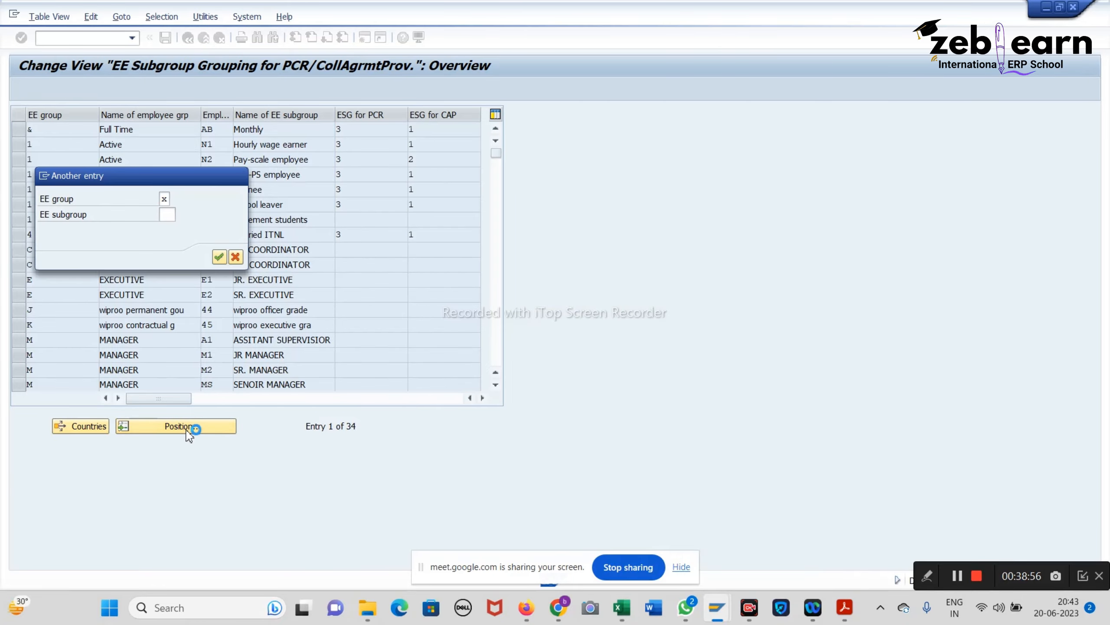
{"action": "left_click", "coordinate": [235, 258]}
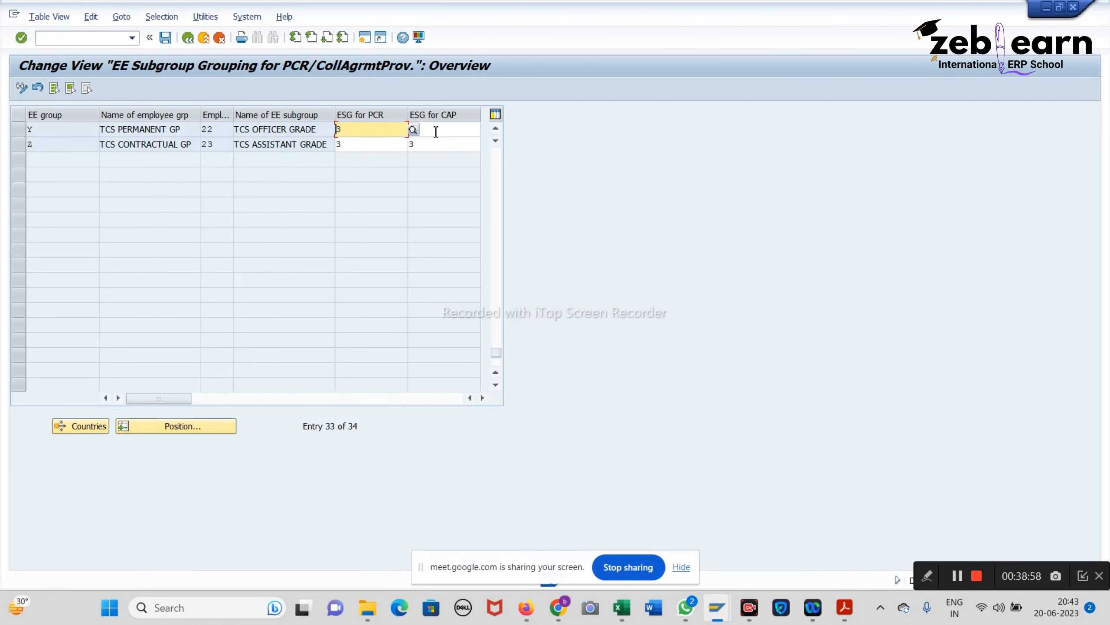
{"action": "left_click", "coordinate": [434, 129]}
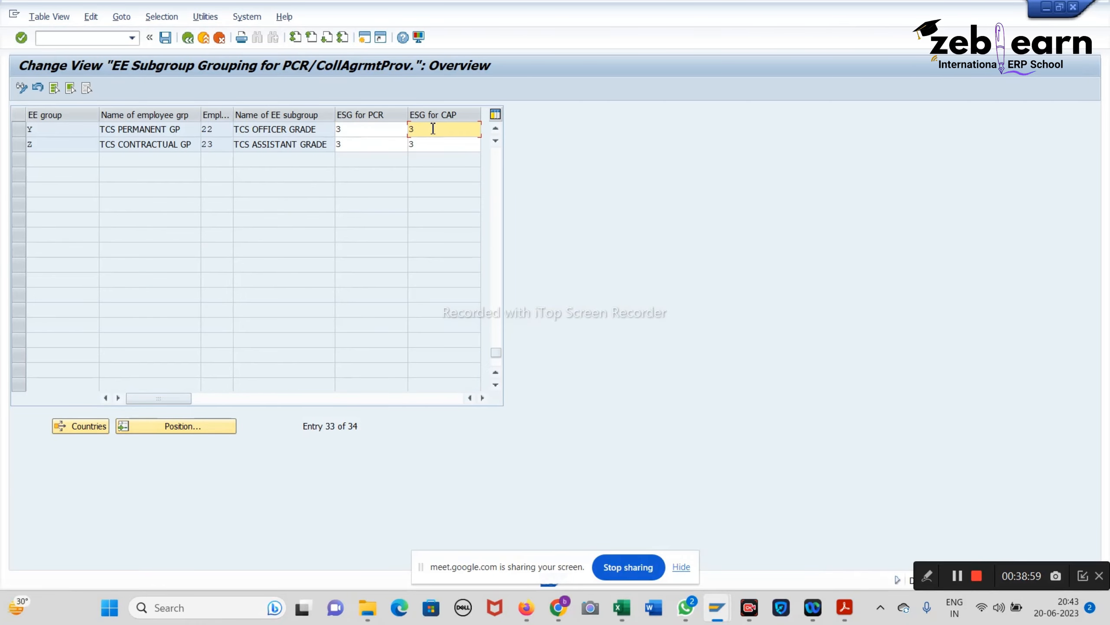
Step: Save the subgroup groupings and back out to Customizing: Execute Project
{"action": "left_click", "coordinate": [172, 39]}
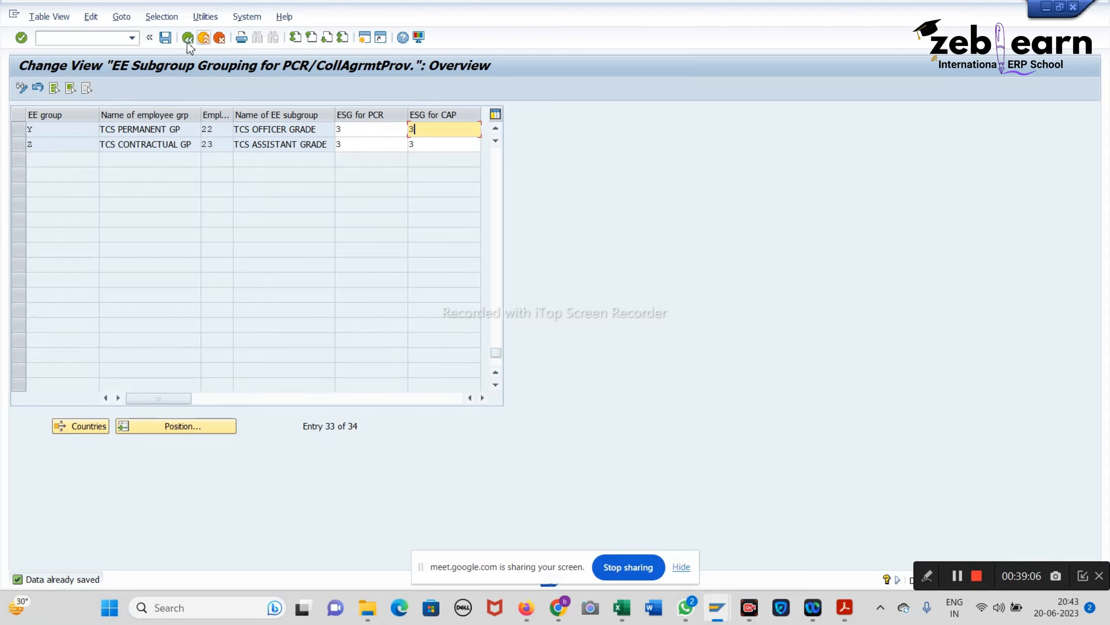
{"action": "left_click", "coordinate": [165, 38]}
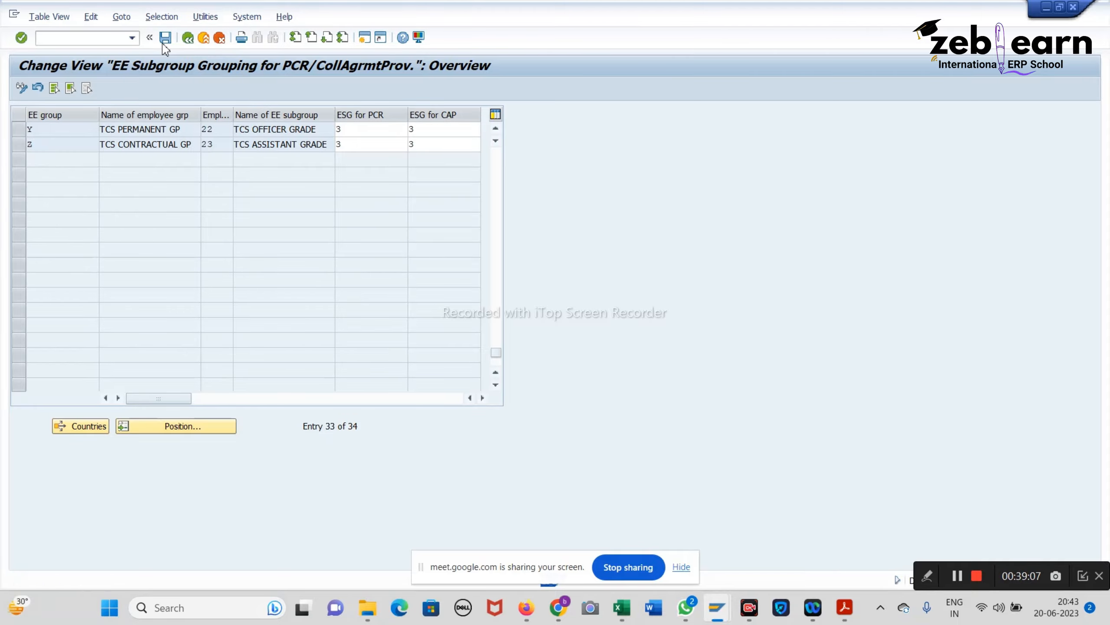
{"action": "left_click", "coordinate": [186, 41]}
{"action": "left_click", "coordinate": [189, 38]}
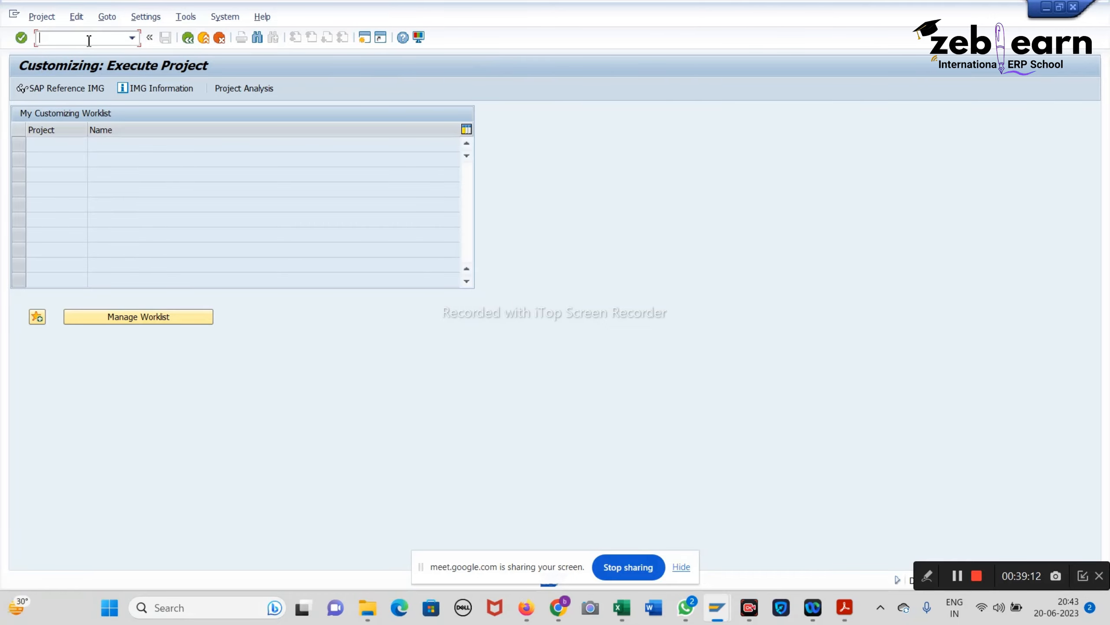
Step: Return to SAP Easy Access with /n and bring up the HCM notes PDF
{"action": "type", "text": "/n"}
{"action": "key", "text": "Return"}
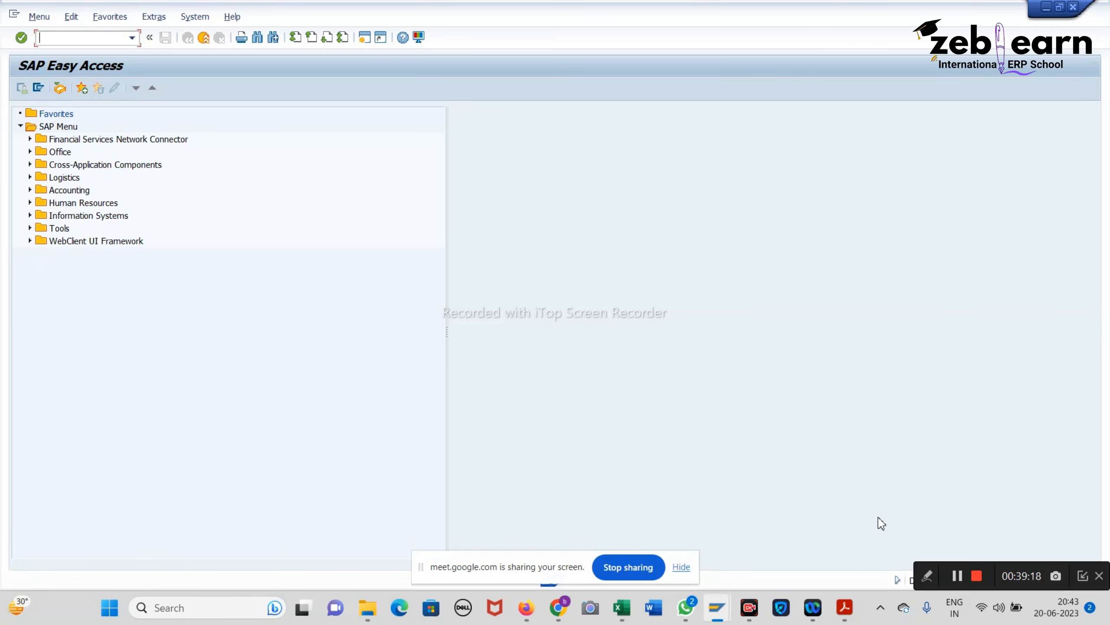
{"action": "mouse_move", "coordinate": [854, 607]}
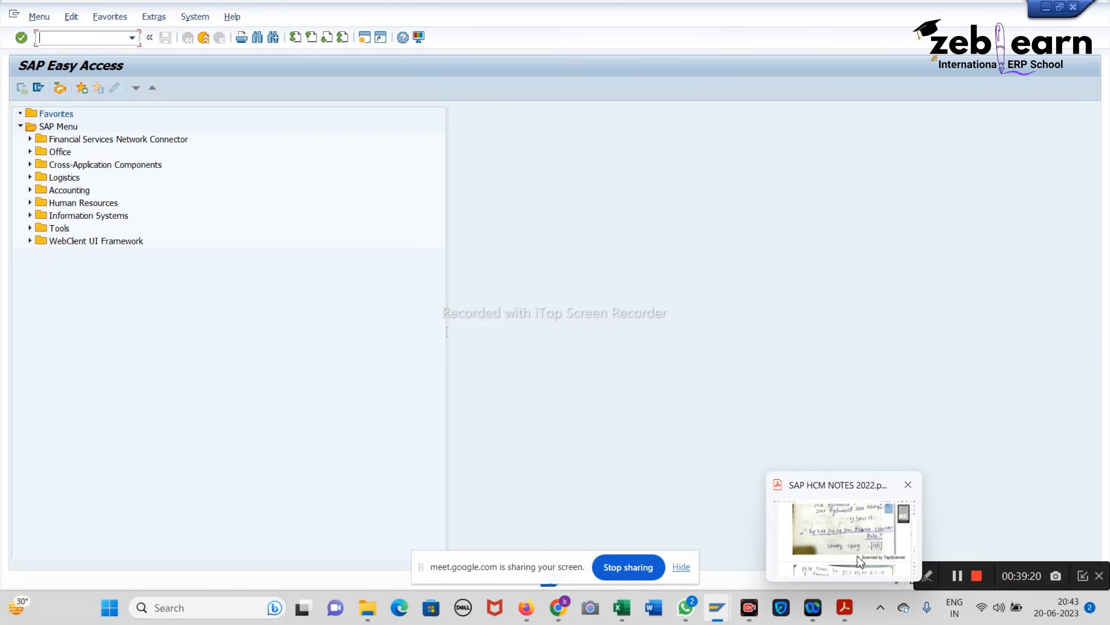
{"action": "left_click", "coordinate": [876, 529]}
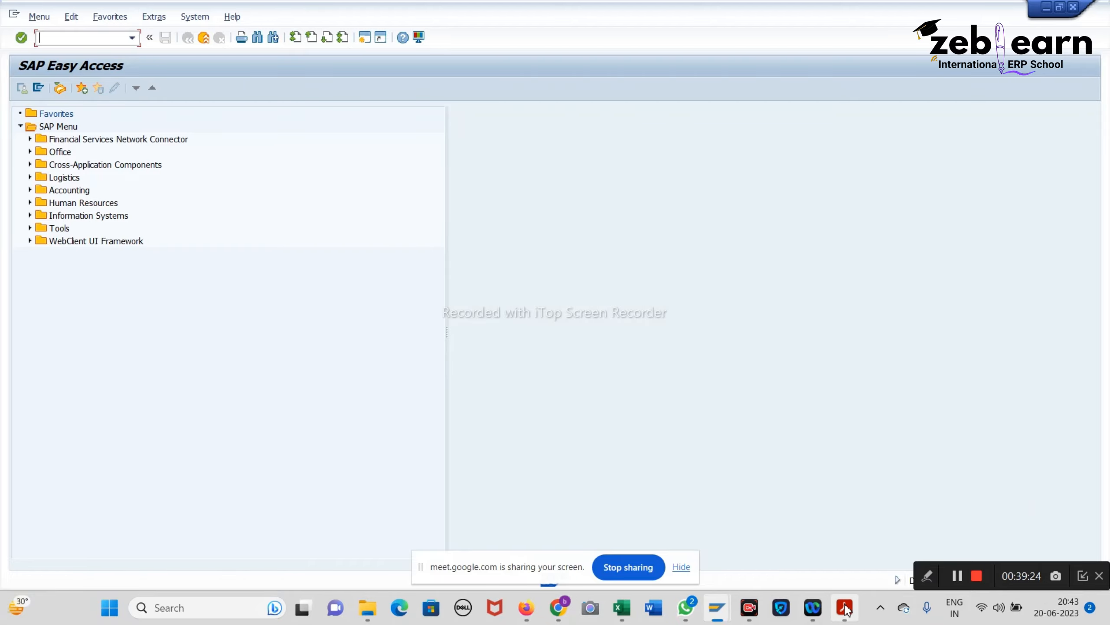
{"action": "mouse_move", "coordinate": [848, 607]}
{"action": "left_click", "coordinate": [840, 534]}
Step: Read the notes down to the PT_QTA00 Generate Absence Quotas steps on page 69, then return to SAP
{"action": "scroll", "coordinate": [531, 358], "scroll_direction": "down", "scroll_amount": 20}
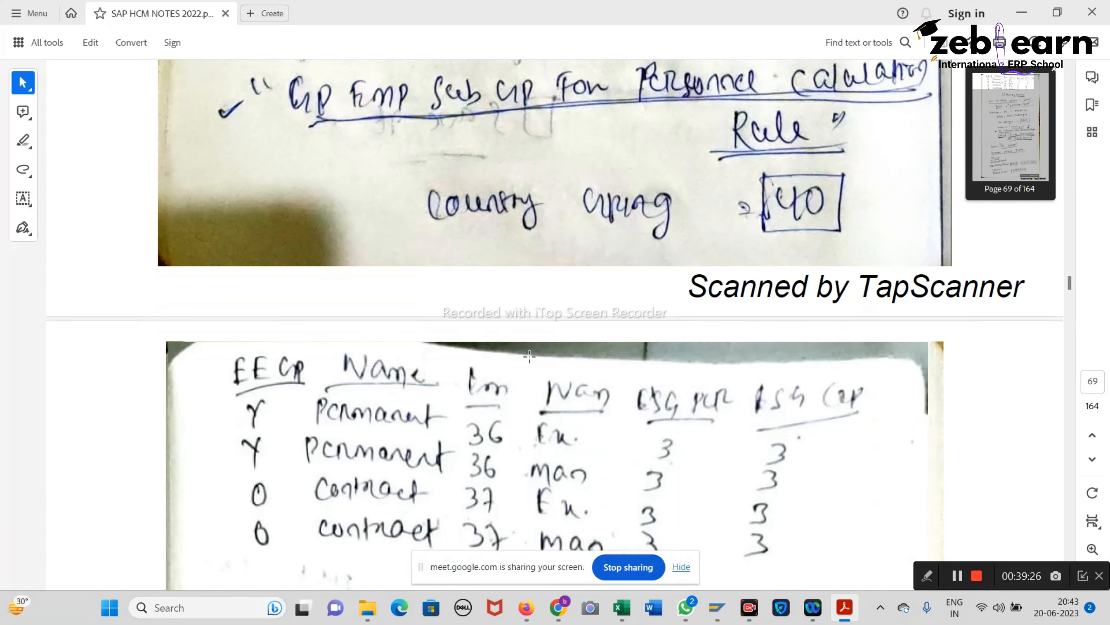
{"action": "scroll", "coordinate": [530, 358], "scroll_direction": "down", "scroll_amount": 4}
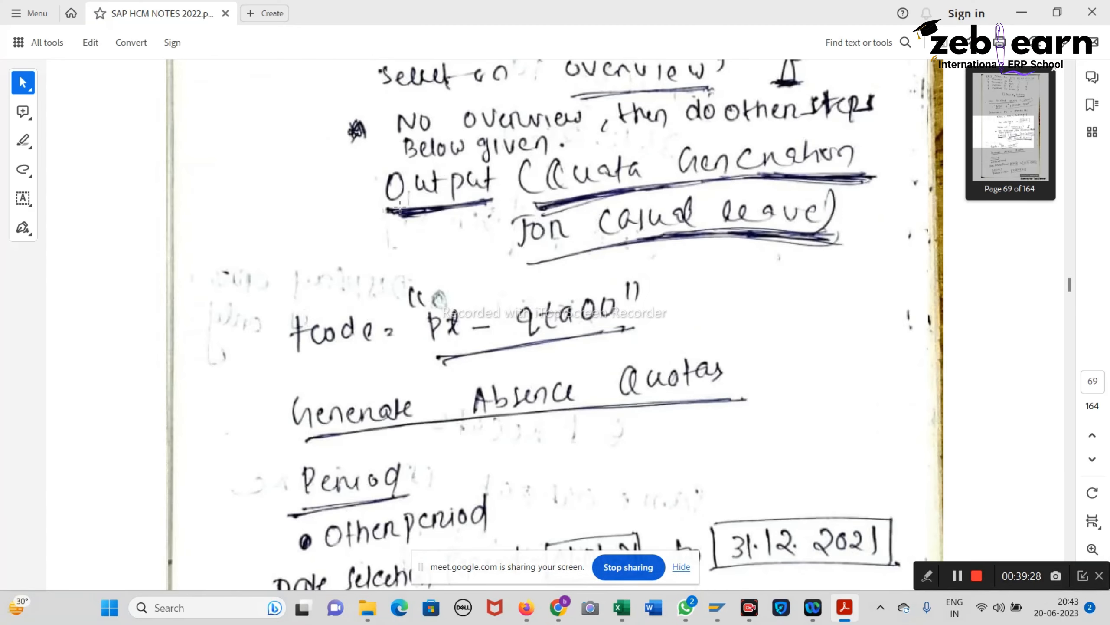
{"action": "left_click_drag", "start_coordinate": [418, 289], "coordinate": [668, 346]}
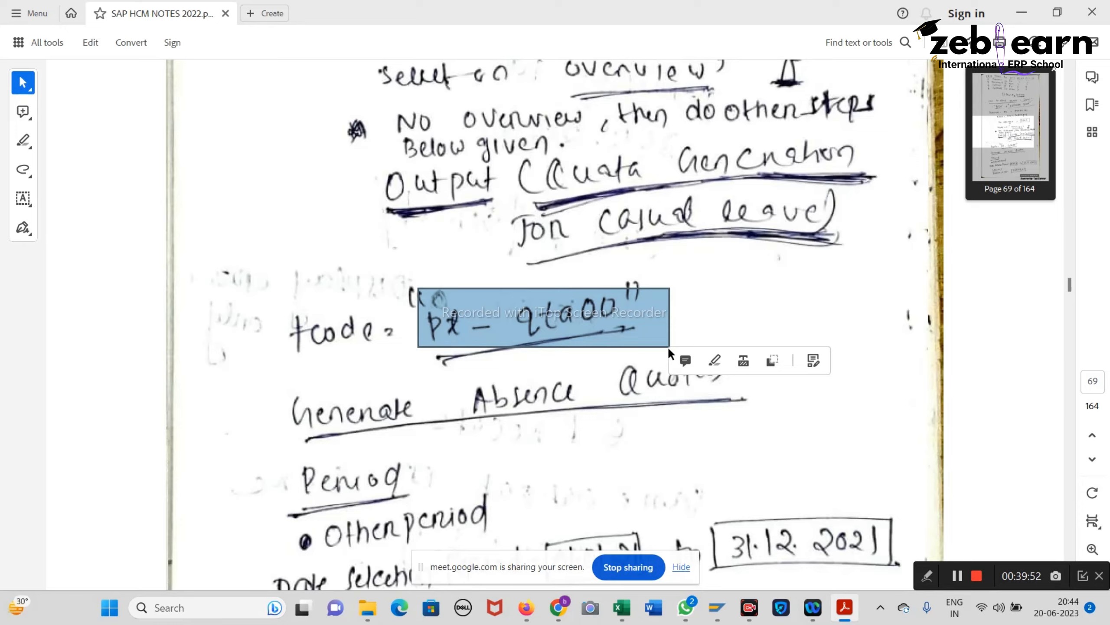
{"action": "scroll", "coordinate": [668, 345], "scroll_direction": "down", "scroll_amount": 5}
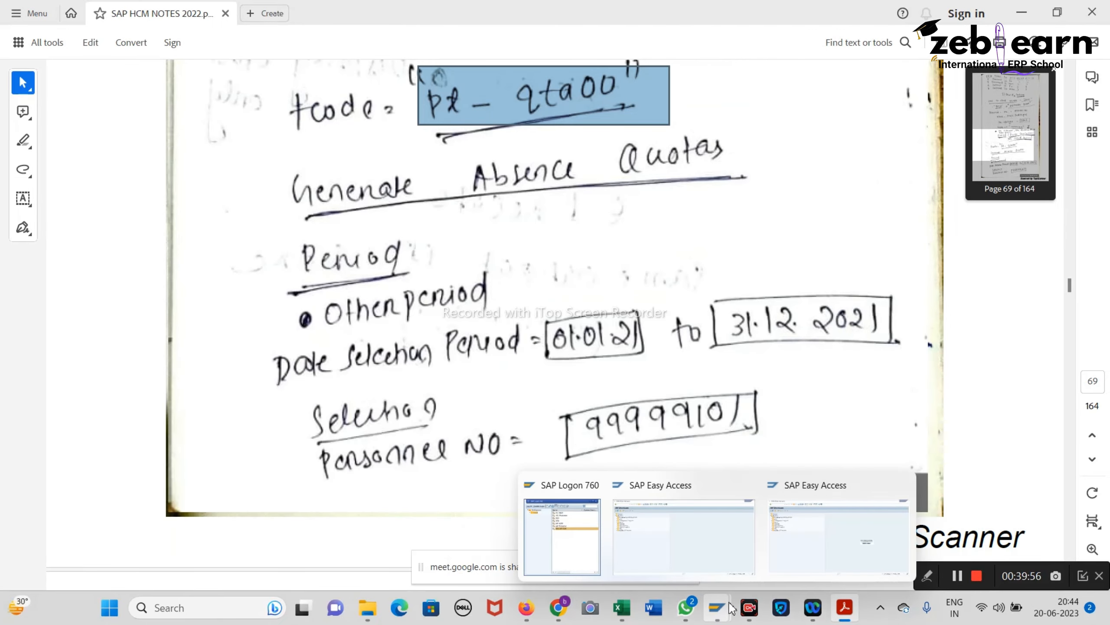
{"action": "left_click", "coordinate": [680, 521]}
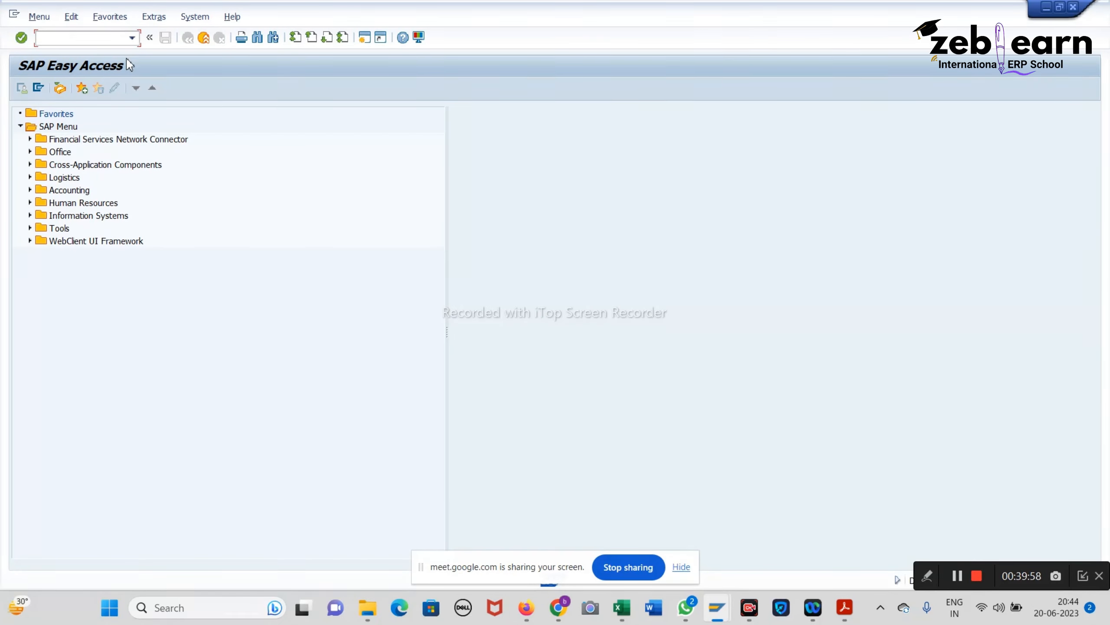
Step: Open PT_QTA00 and set the selection period to 01.01.2023–31.12.2023
{"action": "type", "text": "pt_qta00"}
{"action": "key", "text": "Return"}
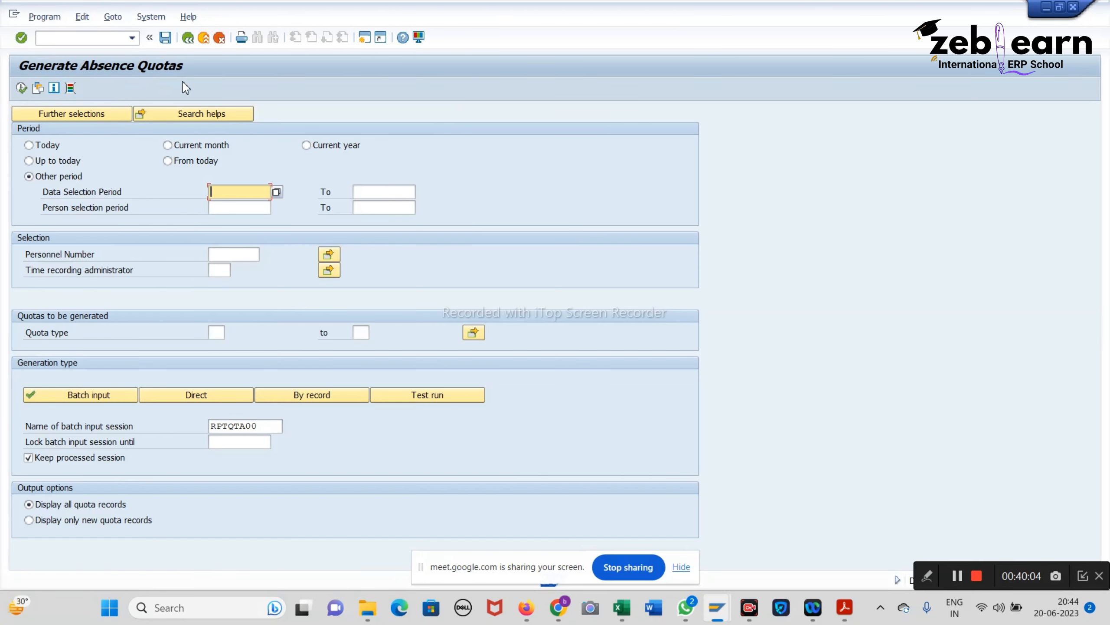
{"action": "type", "text": "01"}
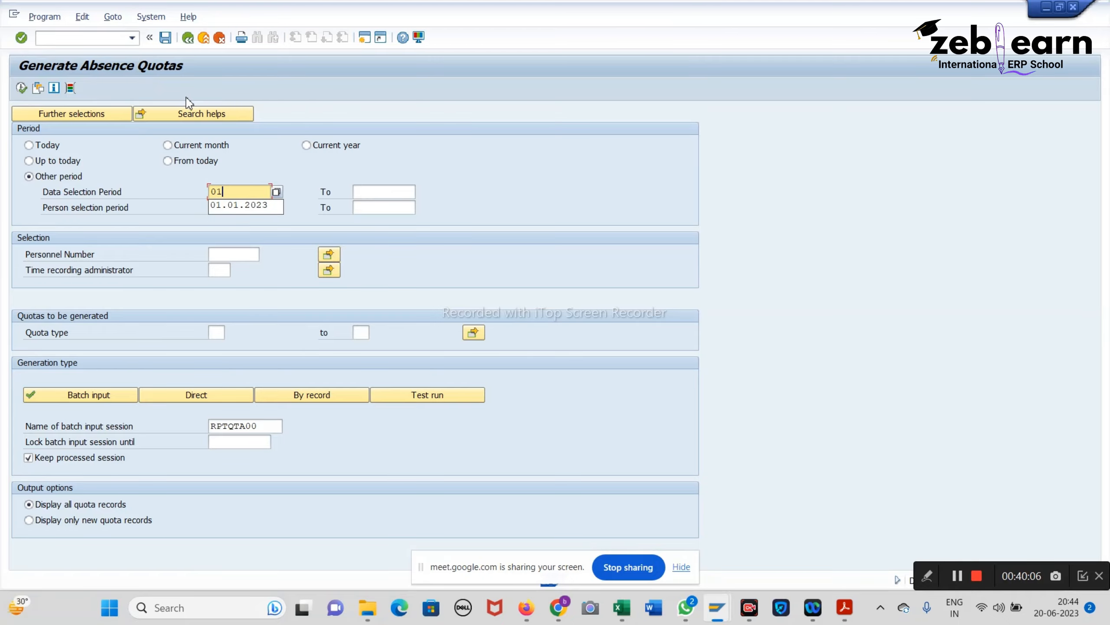
{"action": "key", "text": "Down"}
{"action": "key", "text": "Return"}
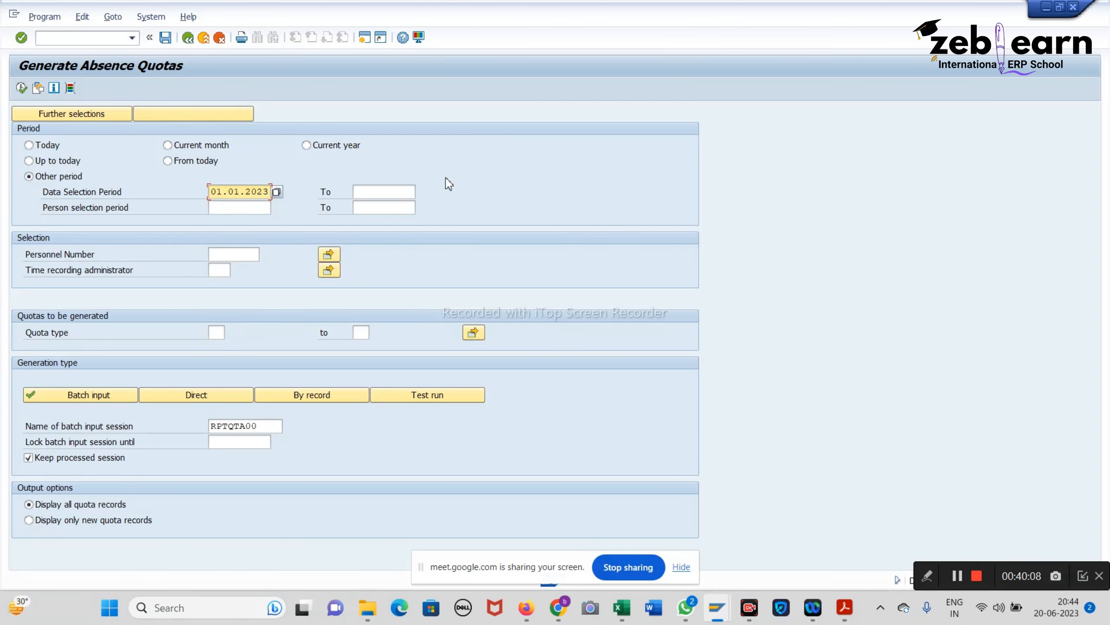
{"action": "left_click", "coordinate": [388, 193]}
{"action": "left_click", "coordinate": [388, 205]}
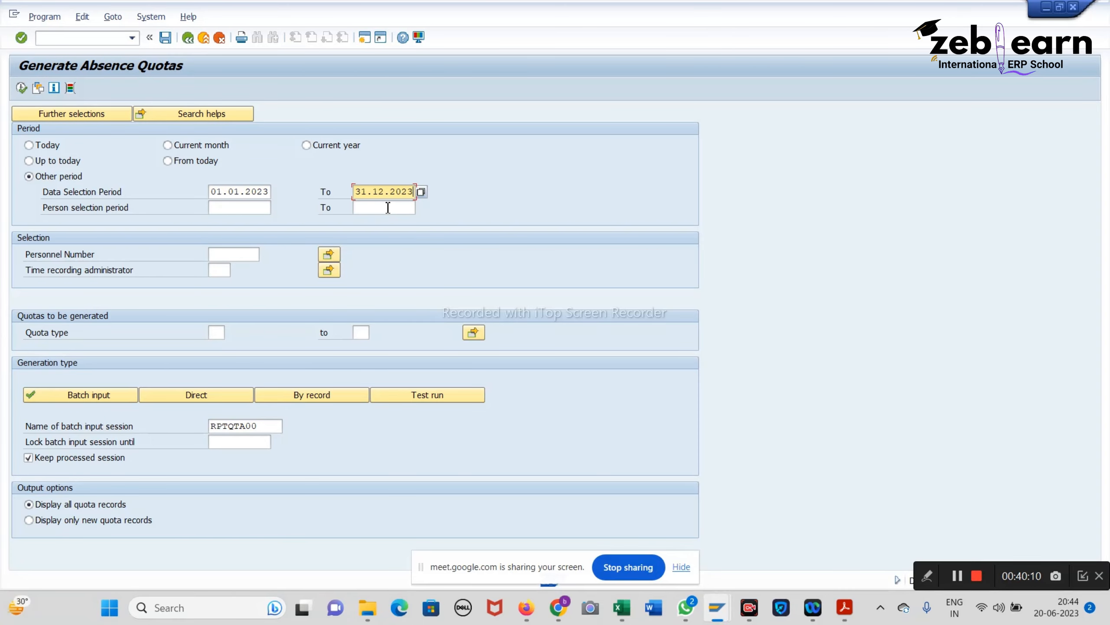
{"action": "left_click", "coordinate": [235, 255]}
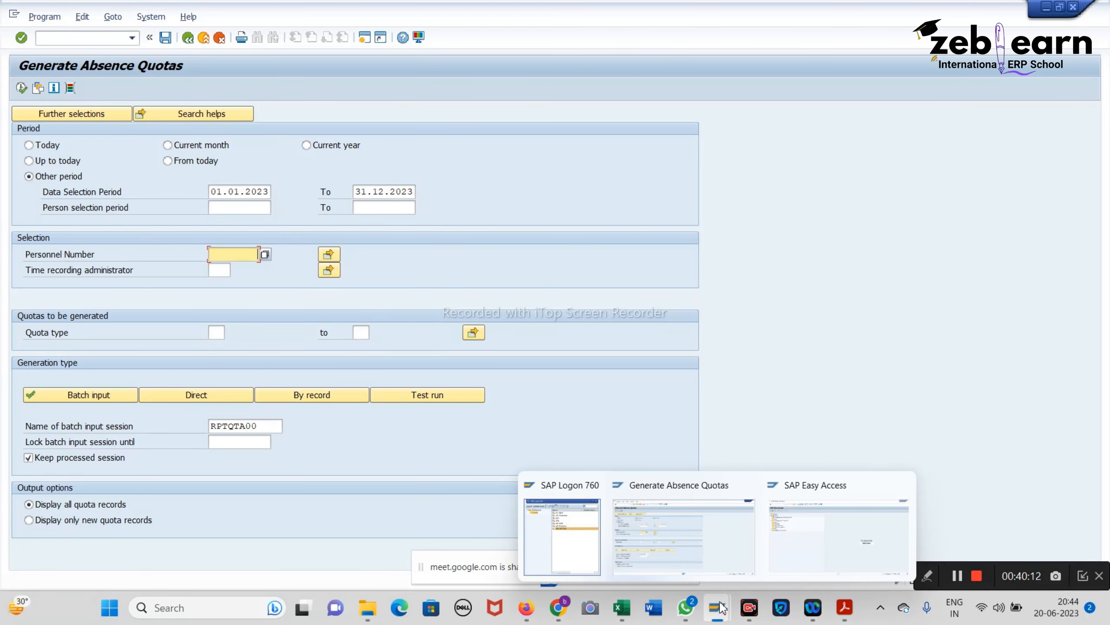
Step: Copy the employee's personnel number from workbook cell B17 into the selection
{"action": "mouse_move", "coordinate": [622, 608]}
{"action": "left_click", "coordinate": [610, 559]}
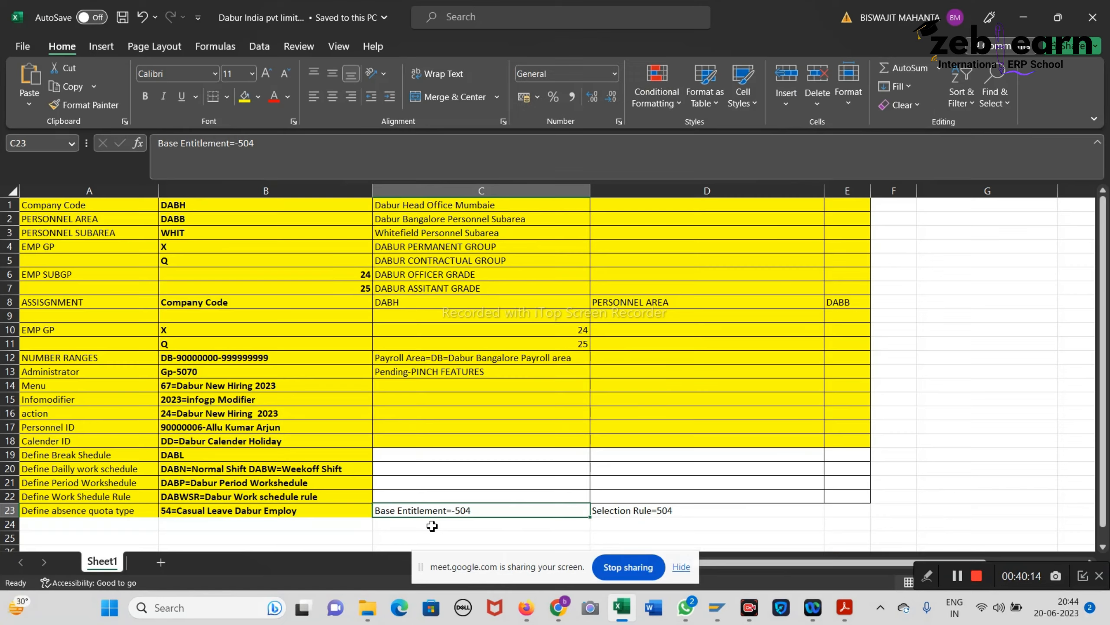
{"action": "double_click", "coordinate": [204, 428]}
{"action": "left_click_drag", "start_coordinate": [205, 427], "coordinate": [79, 402]}
{"action": "key", "text": "ctrl+c"}
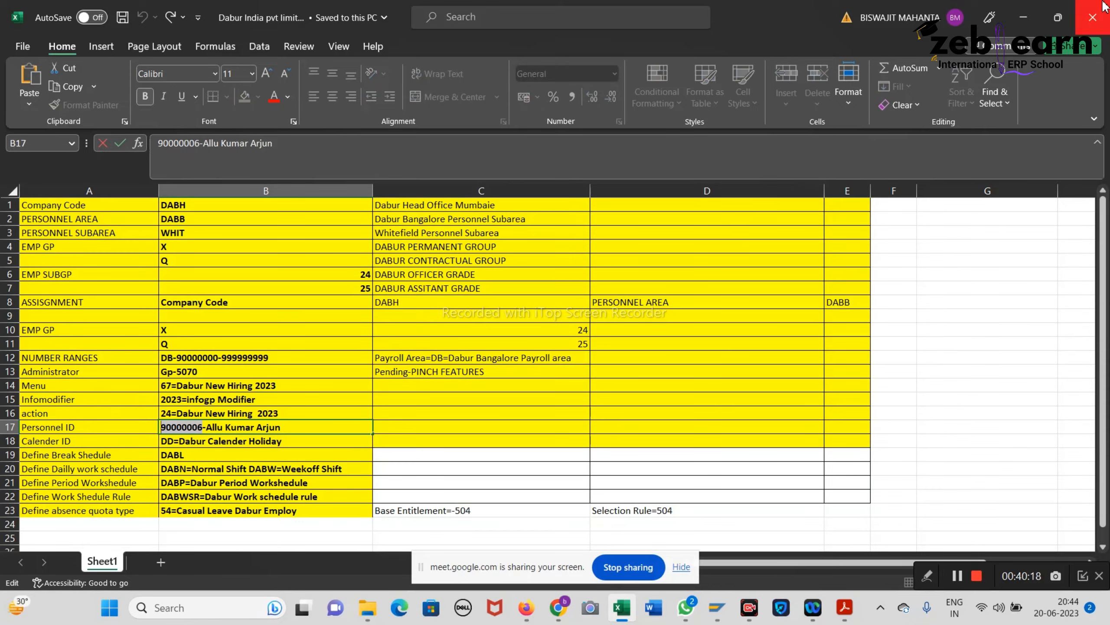
{"action": "left_click", "coordinate": [1023, 17]}
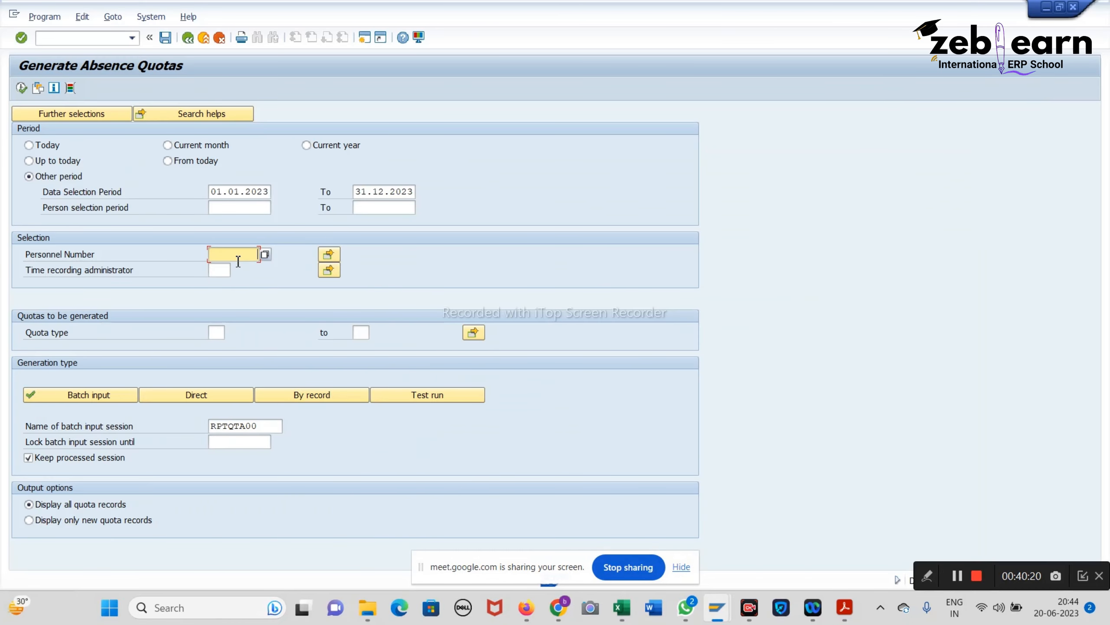
{"action": "key", "text": "ctrl+v"}
Step: Enter quota type 54 from cell B23, choose Test run and Display only new quota records
{"action": "left_click", "coordinate": [220, 331]}
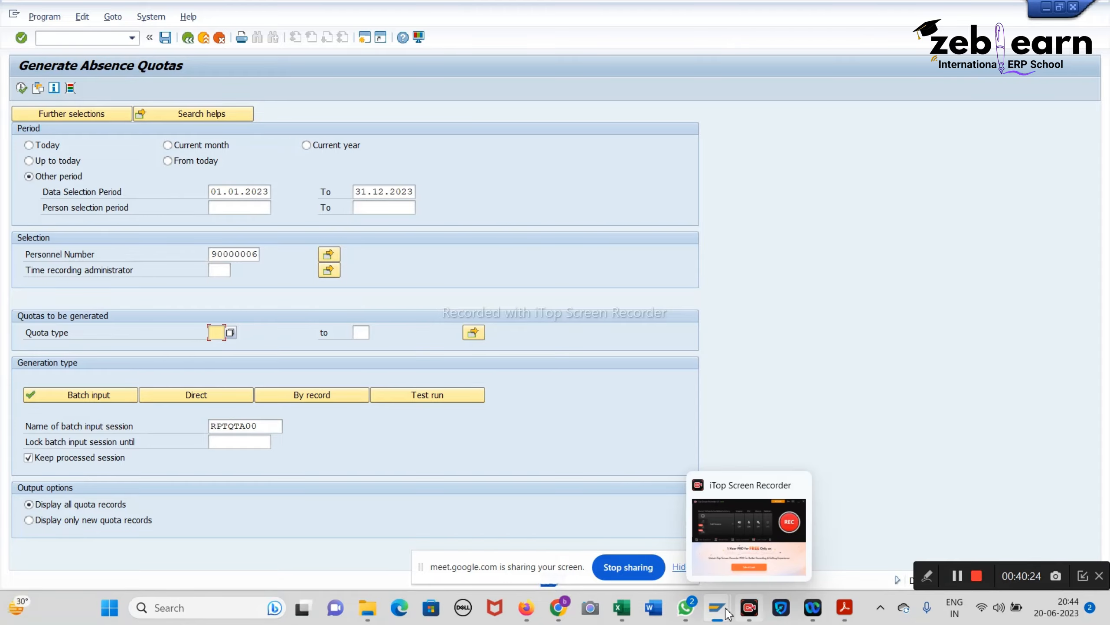
{"action": "mouse_move", "coordinate": [717, 607]}
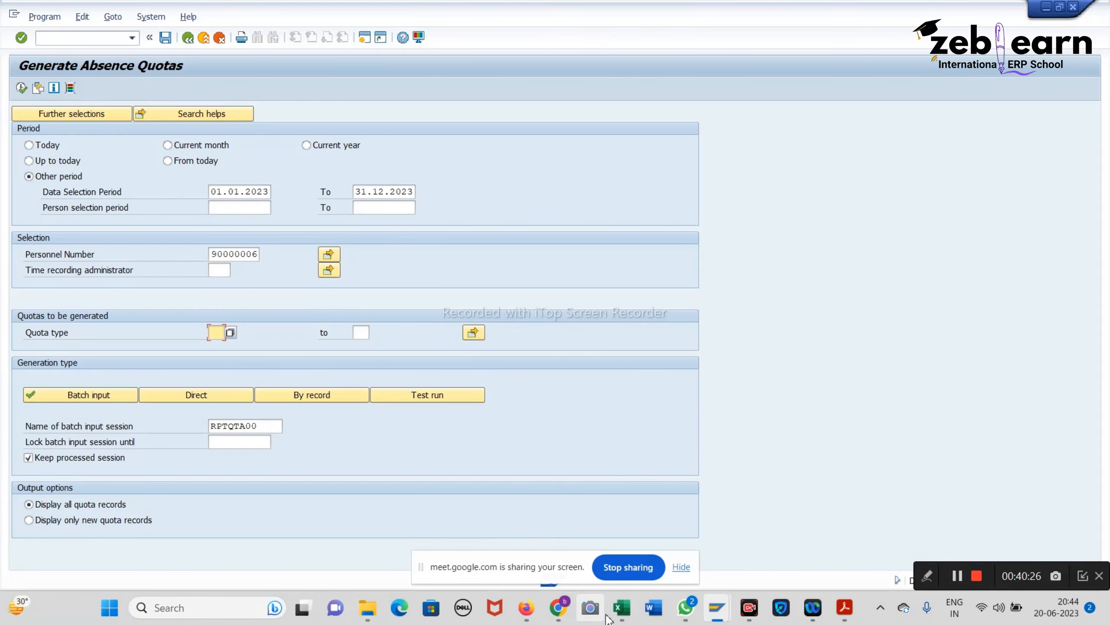
{"action": "left_click", "coordinate": [628, 613]}
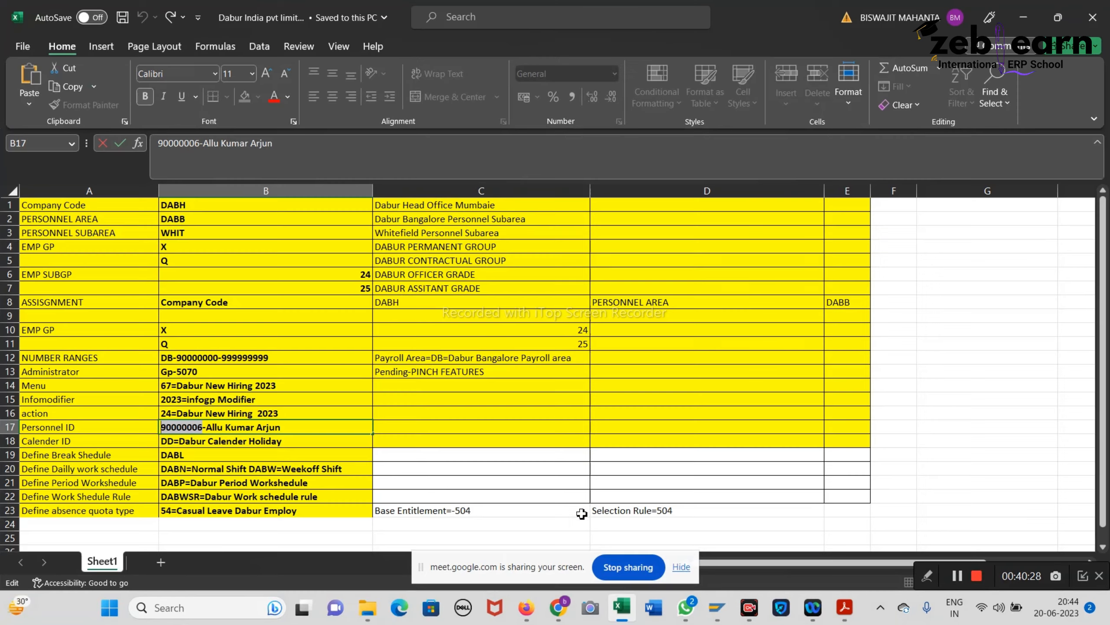
{"action": "left_click", "coordinate": [199, 514]}
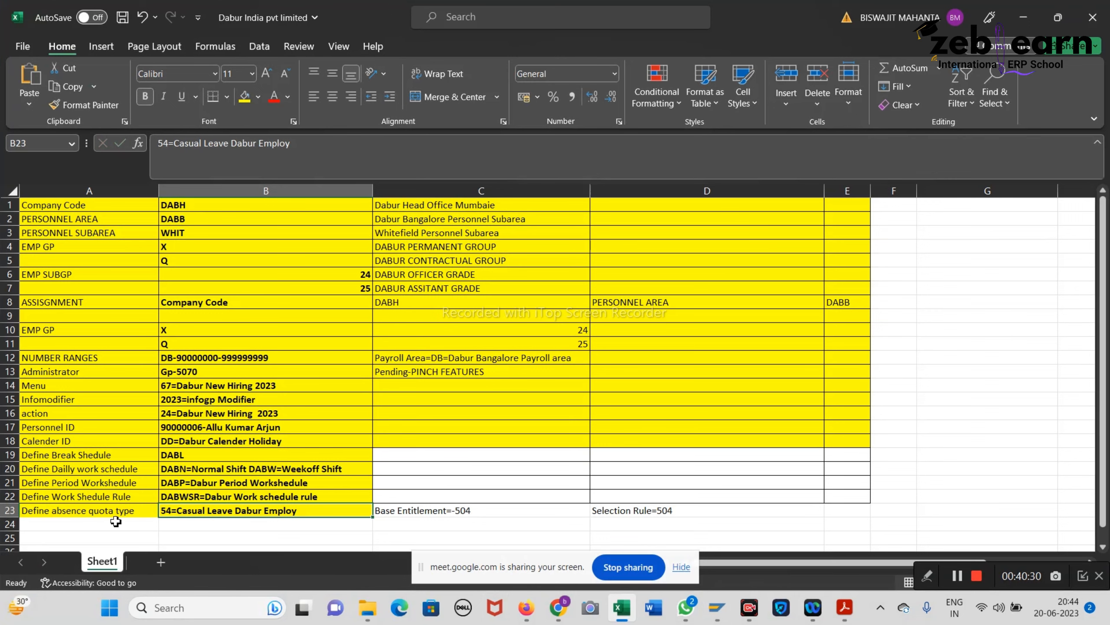
{"action": "left_click", "coordinate": [1039, 14]}
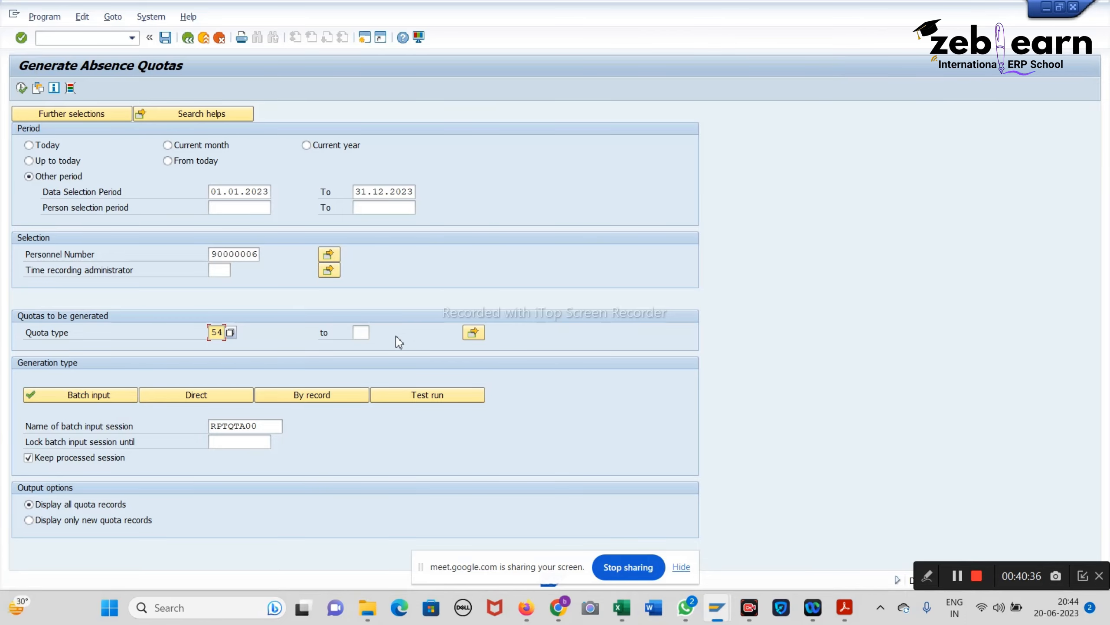
{"action": "left_click", "coordinate": [407, 396]}
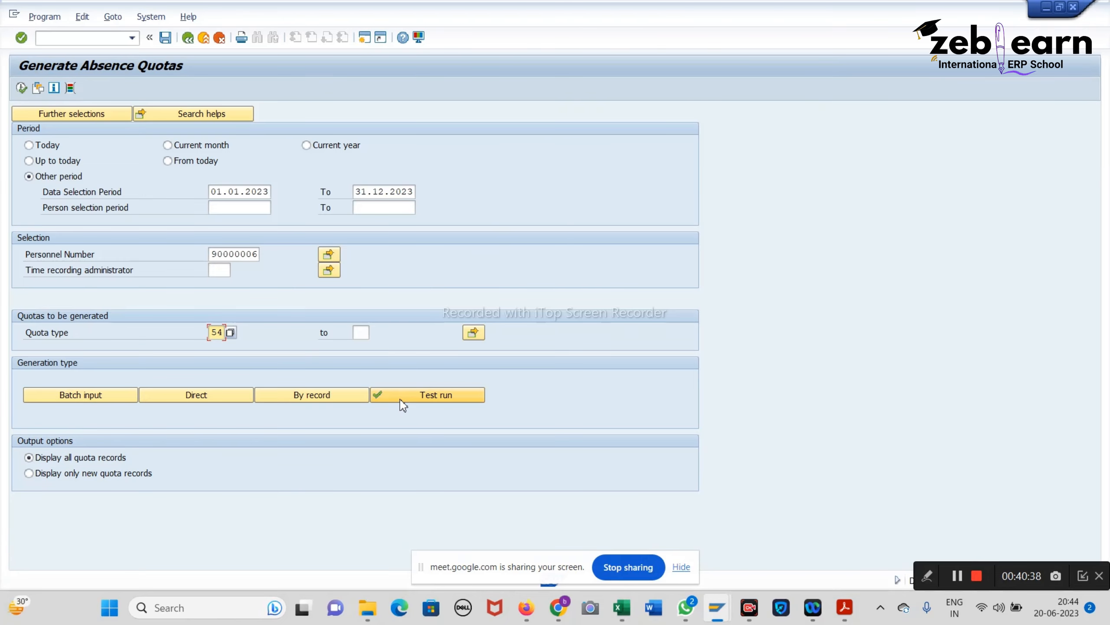
{"action": "left_click", "coordinate": [29, 473]}
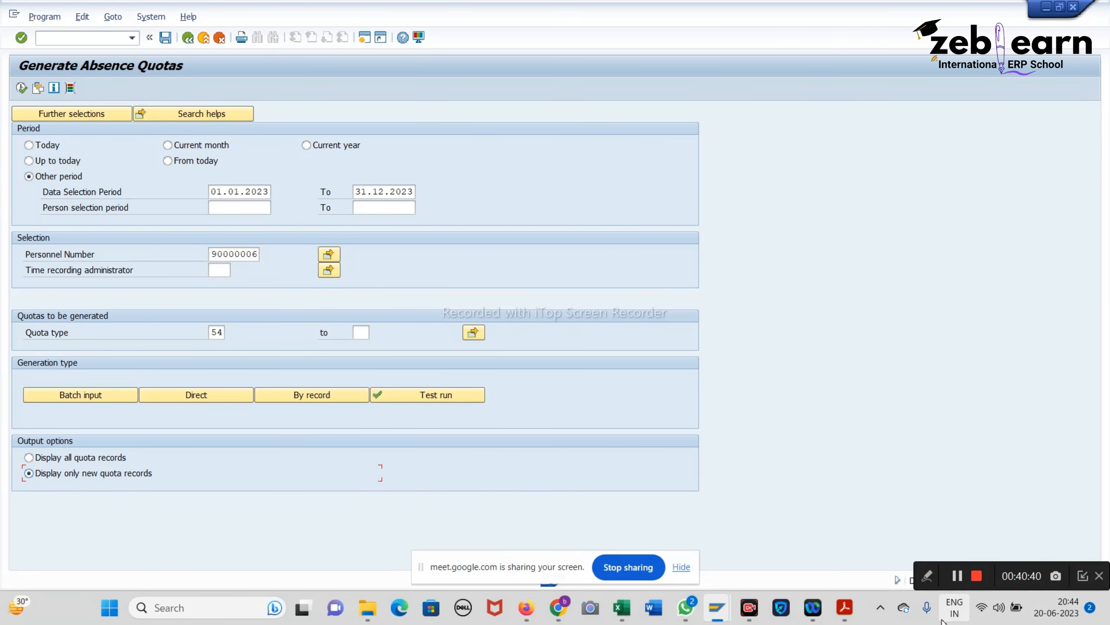
{"action": "left_click", "coordinate": [845, 607]}
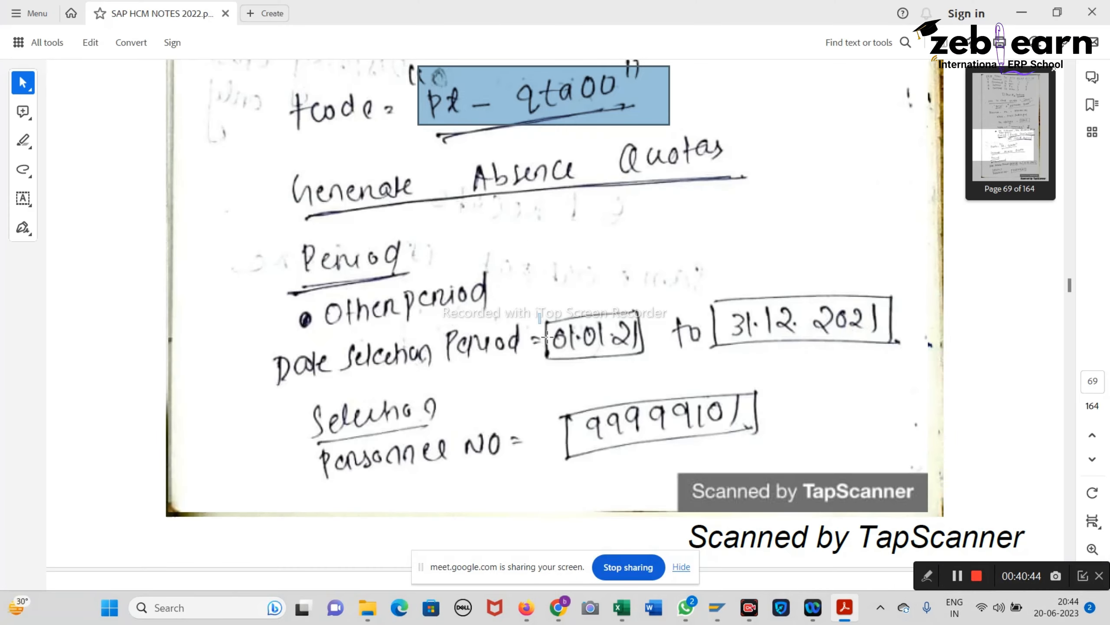
Step: Mark the 01.01.21 and 31.12.2021 dates and option notes through page 70, then switch back to SAP
{"action": "left_click_drag", "start_coordinate": [538, 312], "coordinate": [669, 360]}
{"action": "left_click_drag", "start_coordinate": [678, 303], "coordinate": [905, 343]}
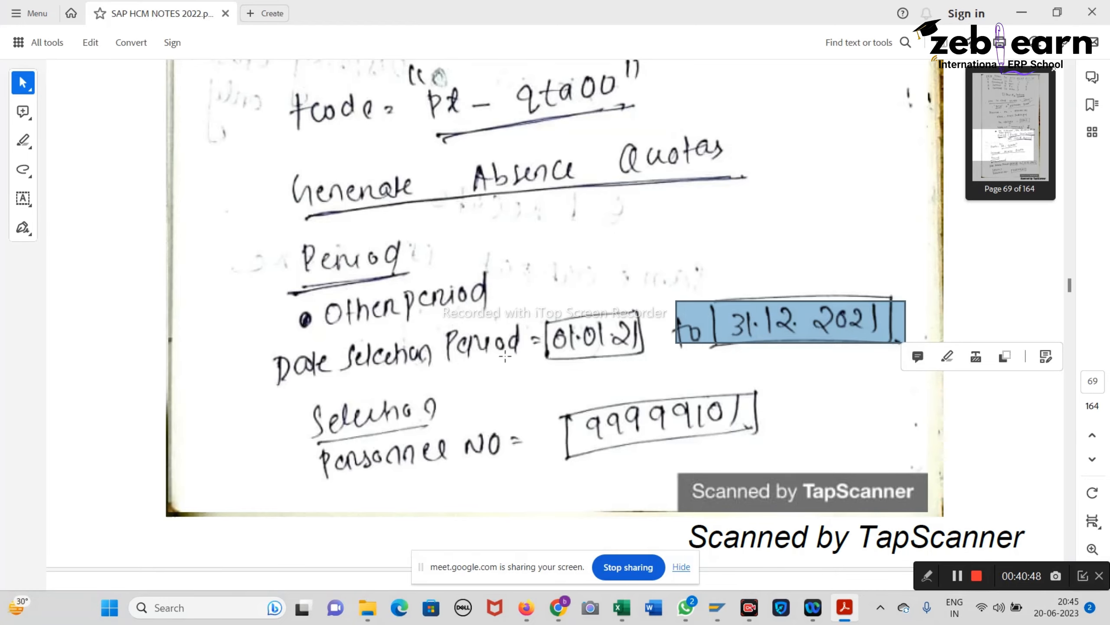
{"action": "scroll", "coordinate": [505, 357], "scroll_direction": "down", "scroll_amount": 3}
{"action": "left_click_drag", "start_coordinate": [525, 304], "coordinate": [829, 325]}
{"action": "scroll", "coordinate": [778, 327], "scroll_direction": "down", "scroll_amount": 10}
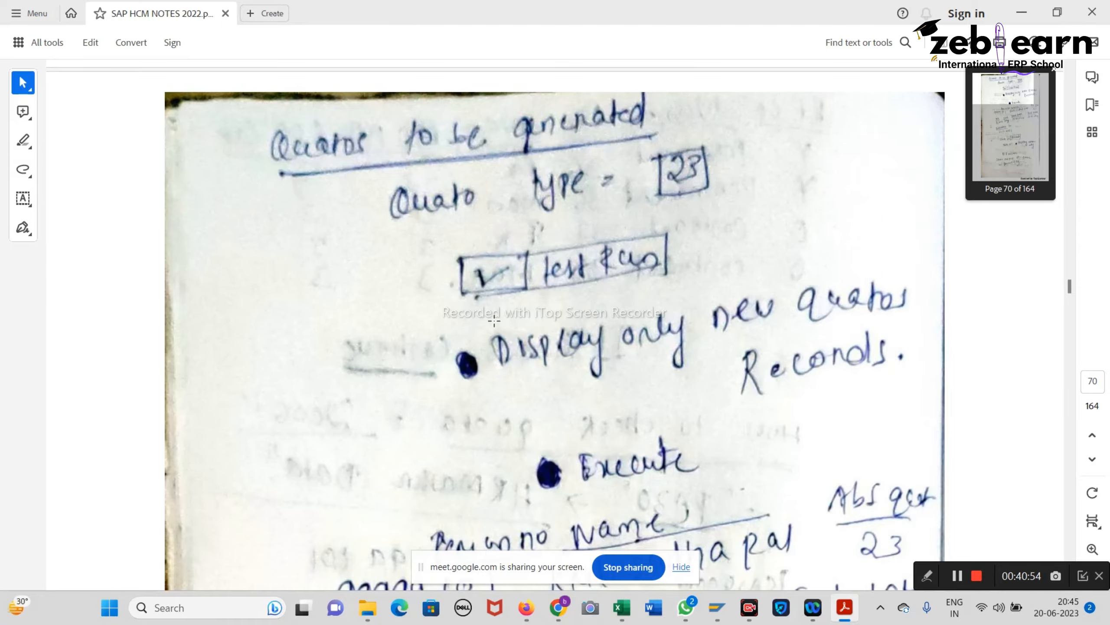
{"action": "left_click_drag", "start_coordinate": [501, 316], "coordinate": [945, 462]}
{"action": "scroll", "coordinate": [953, 459], "scroll_direction": "down", "scroll_amount": 4}
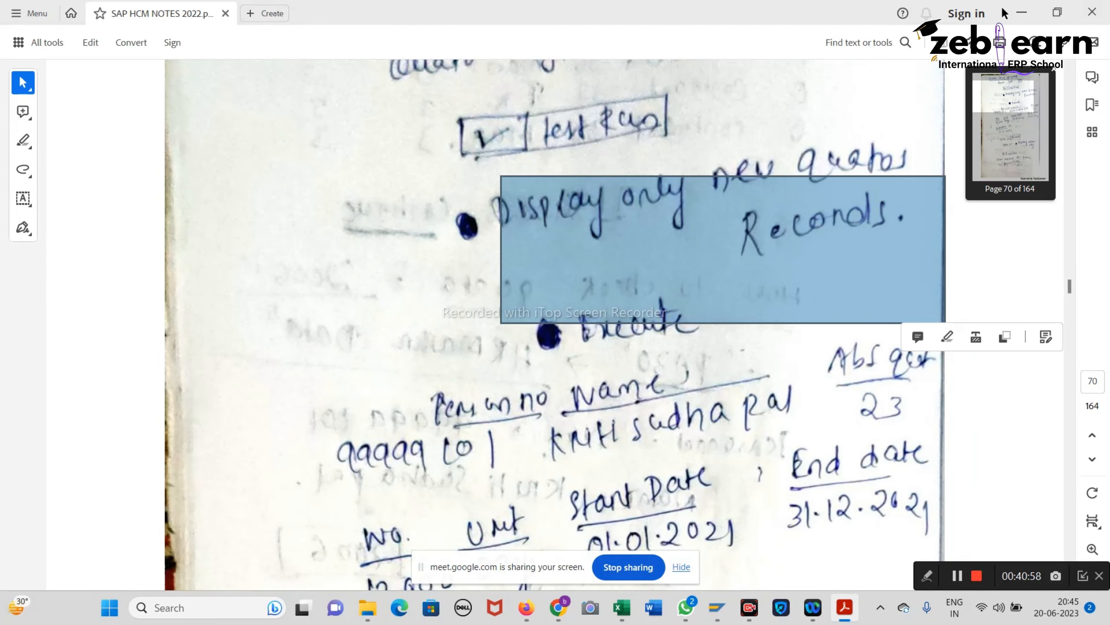
{"action": "key", "text": "alt+Tab"}
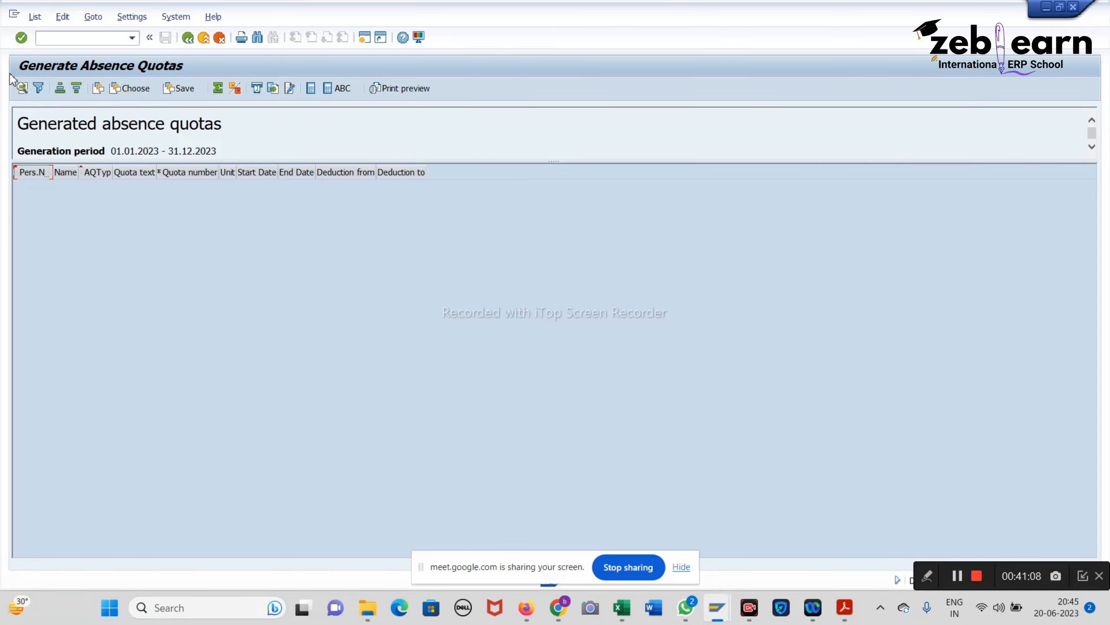
Step: Leave the empty quota list, rerun the generation with F8, and exit again to SAP Easy Access
{"action": "left_click", "coordinate": [193, 39]}
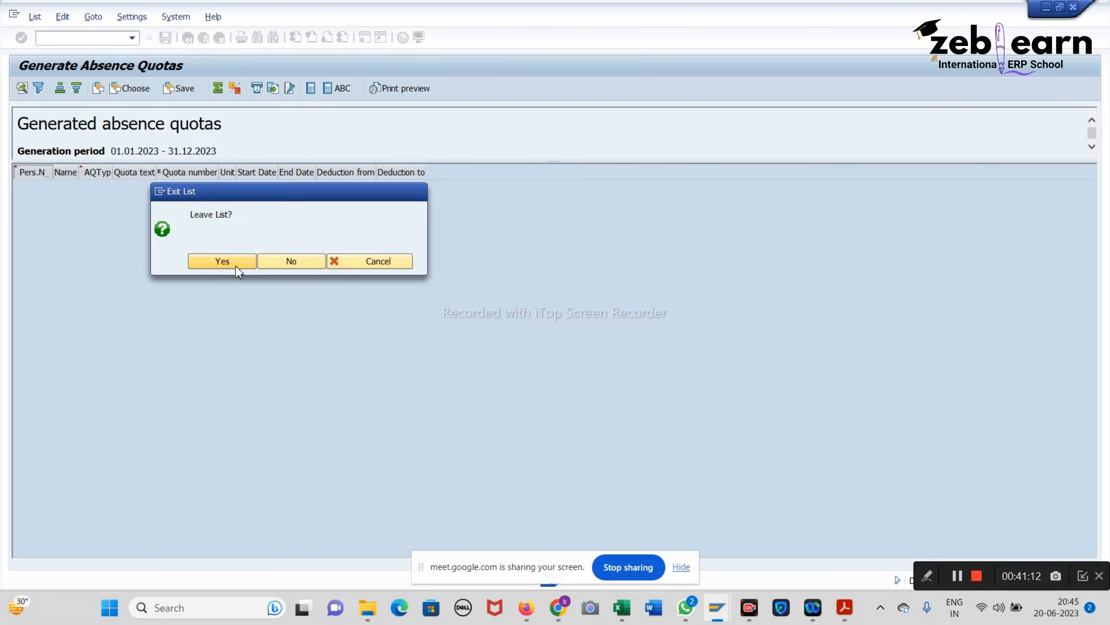
{"action": "left_click", "coordinate": [238, 264]}
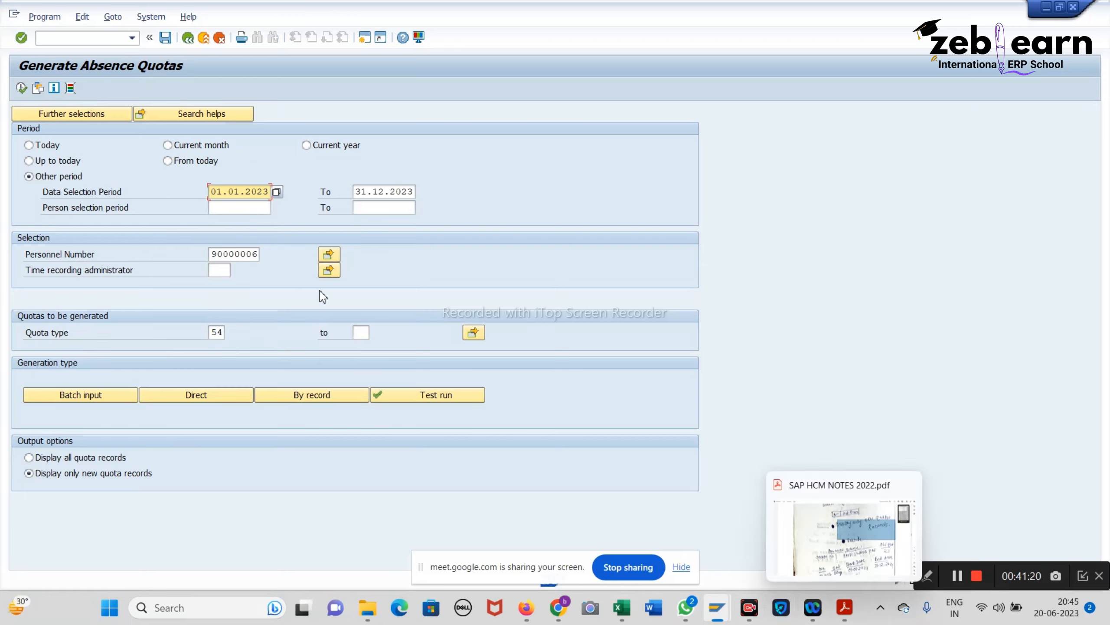
{"action": "left_click", "coordinate": [235, 254]}
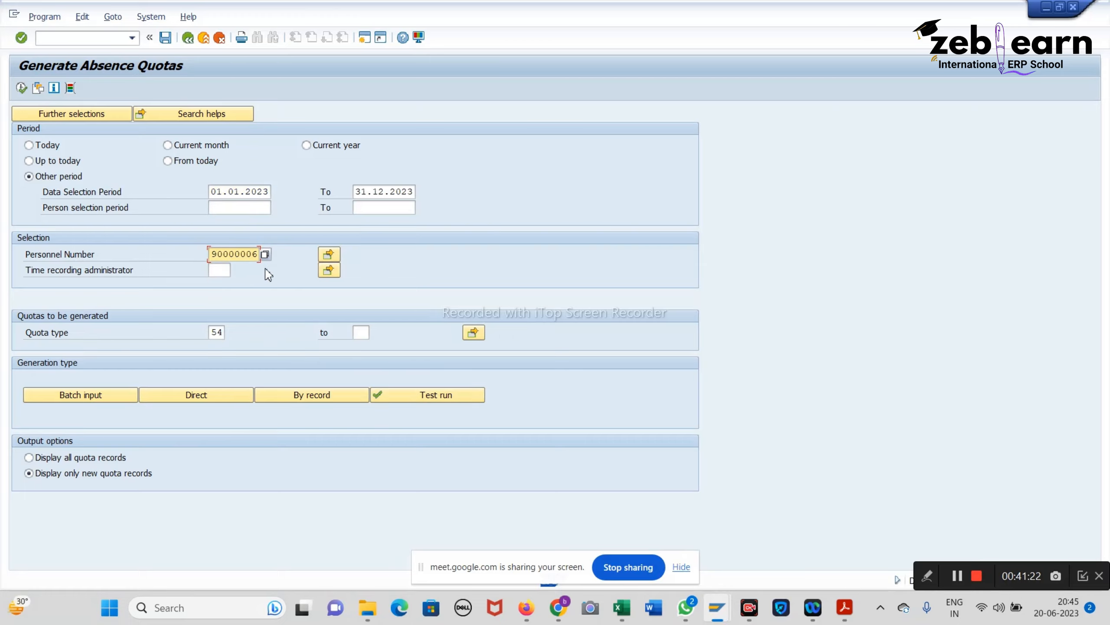
{"action": "key", "text": "F8"}
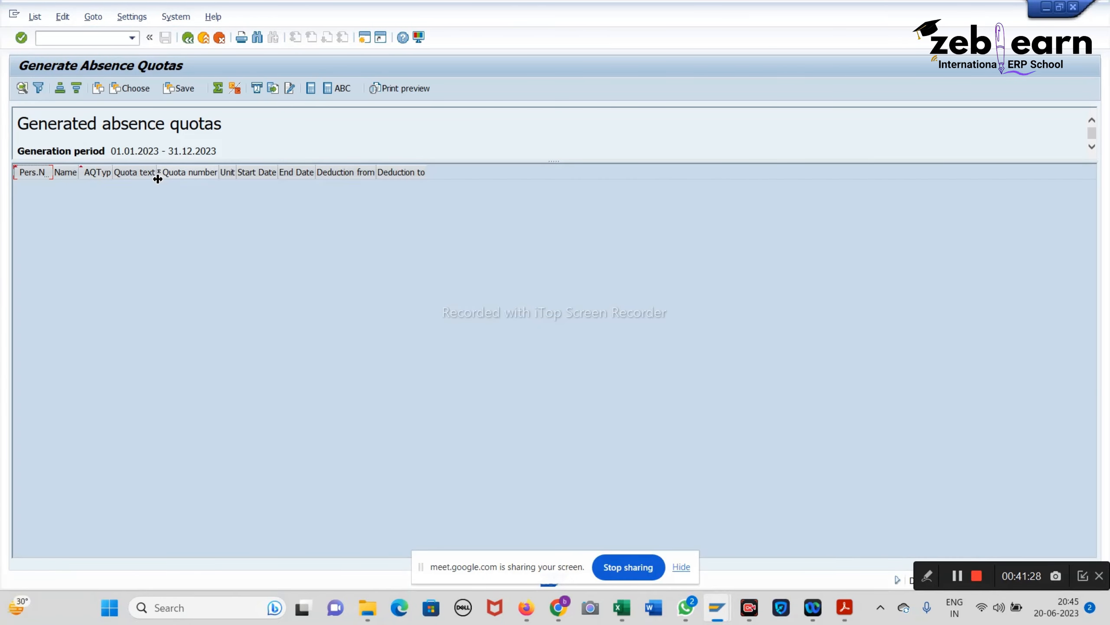
{"action": "left_click", "coordinate": [135, 177]}
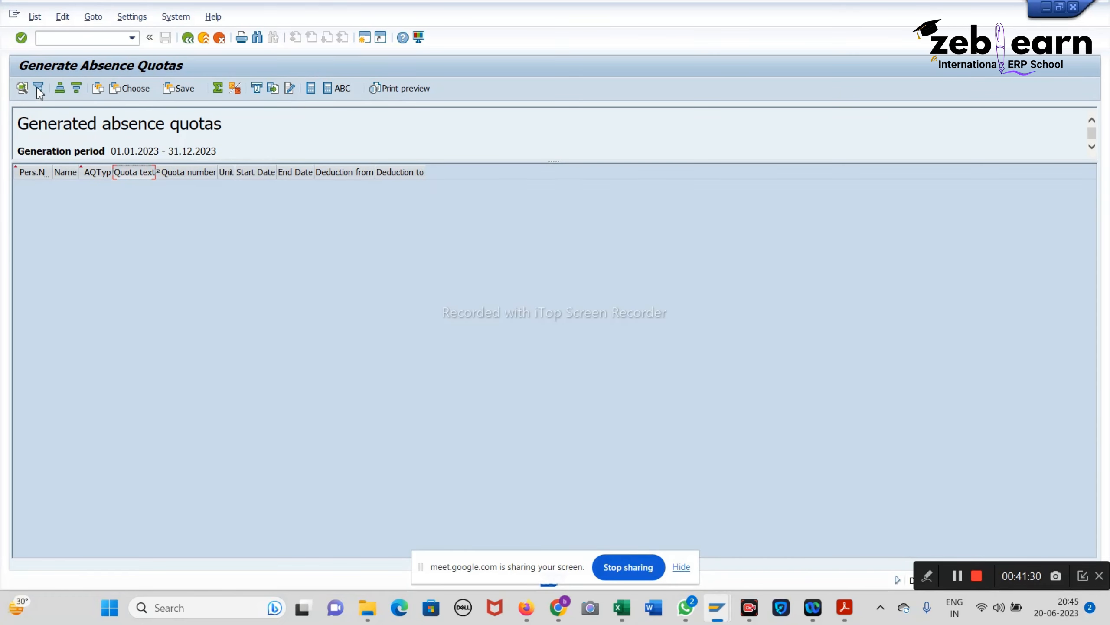
{"action": "left_click", "coordinate": [195, 39]}
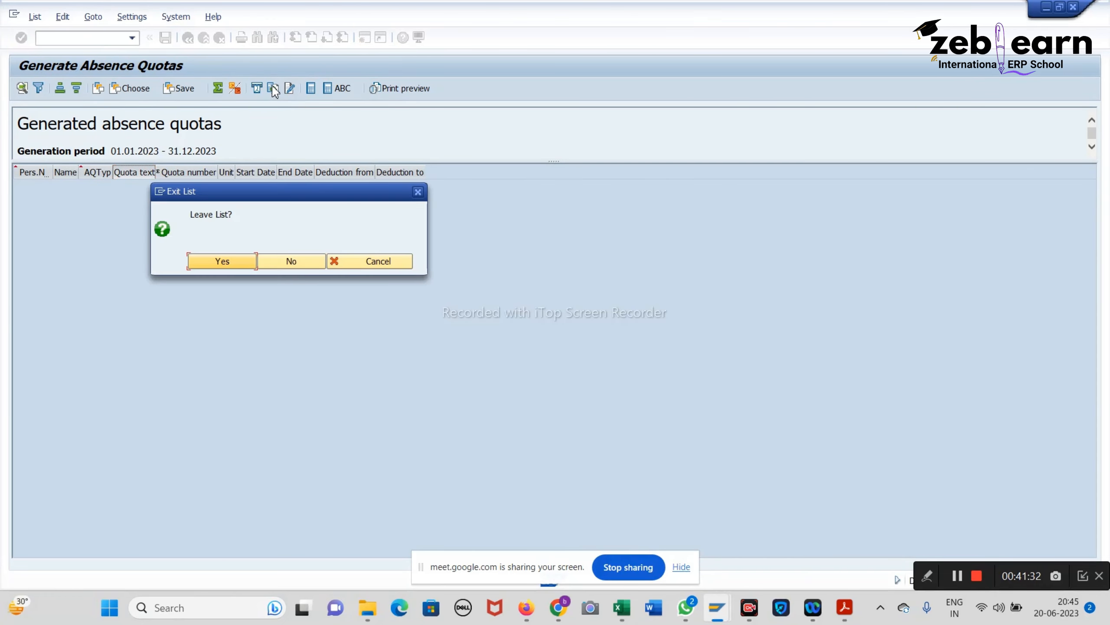
{"action": "left_click", "coordinate": [223, 262]}
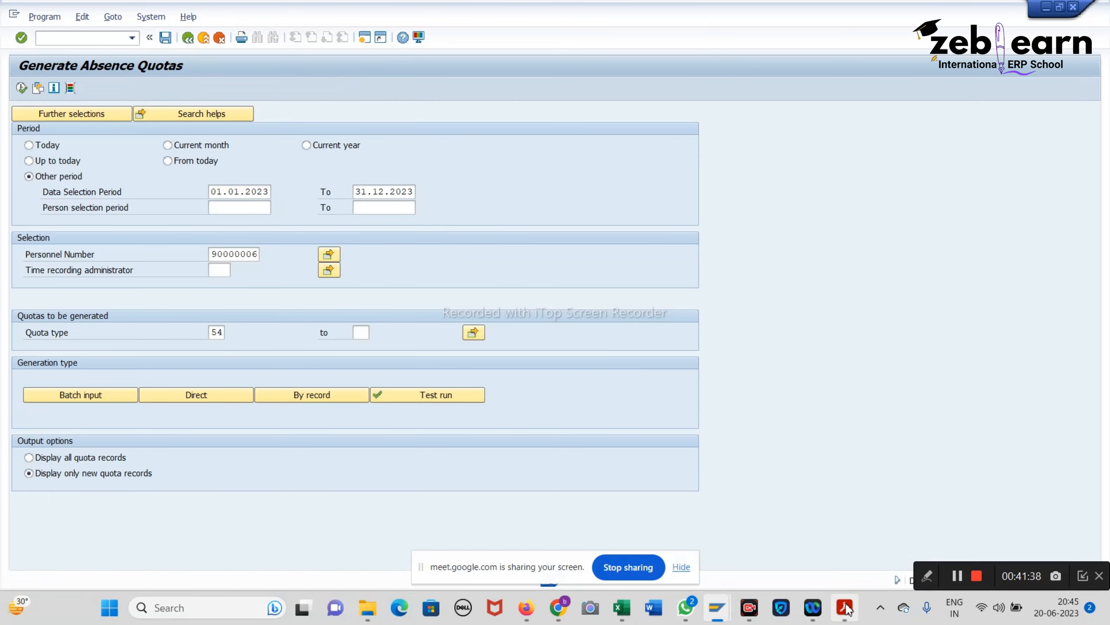
{"action": "key", "text": "F3"}
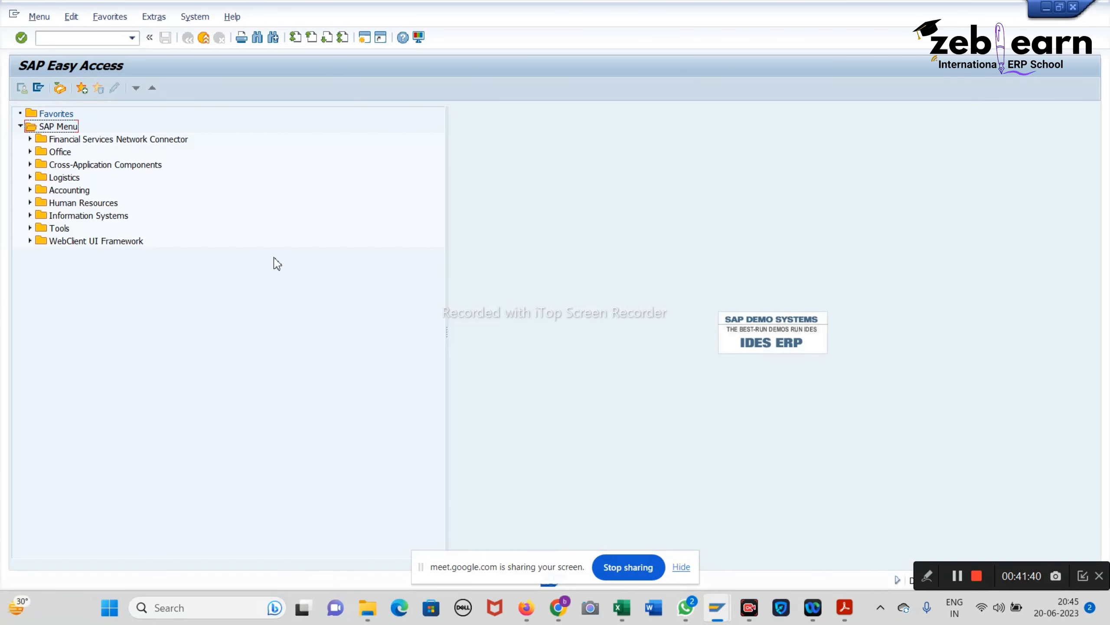
Step: Start PA30 with infotype 0007 Planned Working Time for the employee and open the personnel number search
{"action": "left_click", "coordinate": [132, 37]}
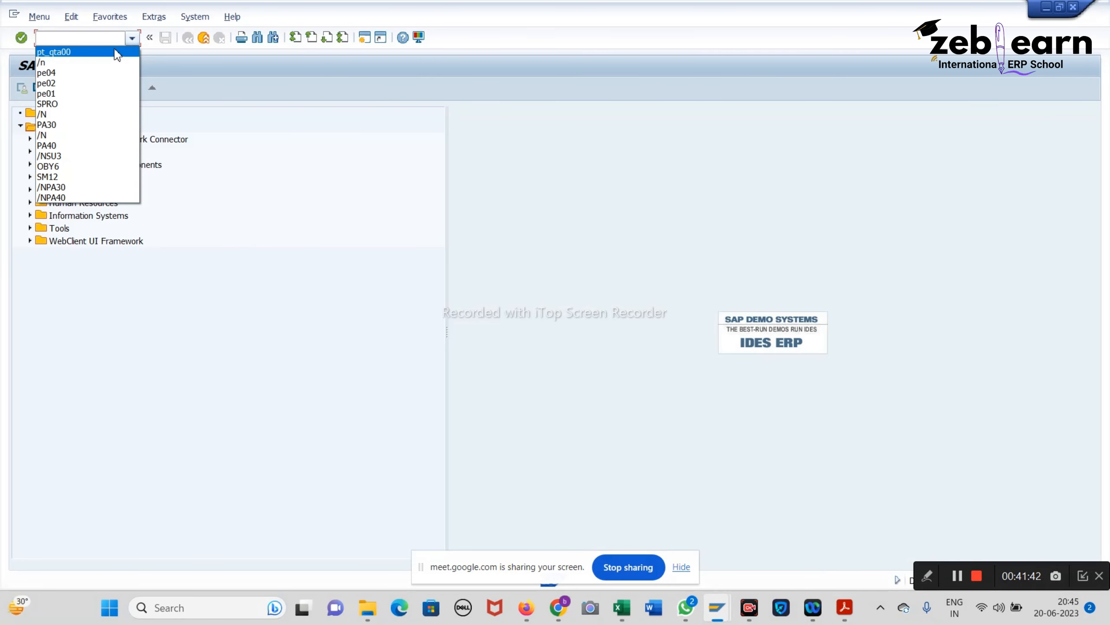
{"action": "left_click", "coordinate": [95, 37]}
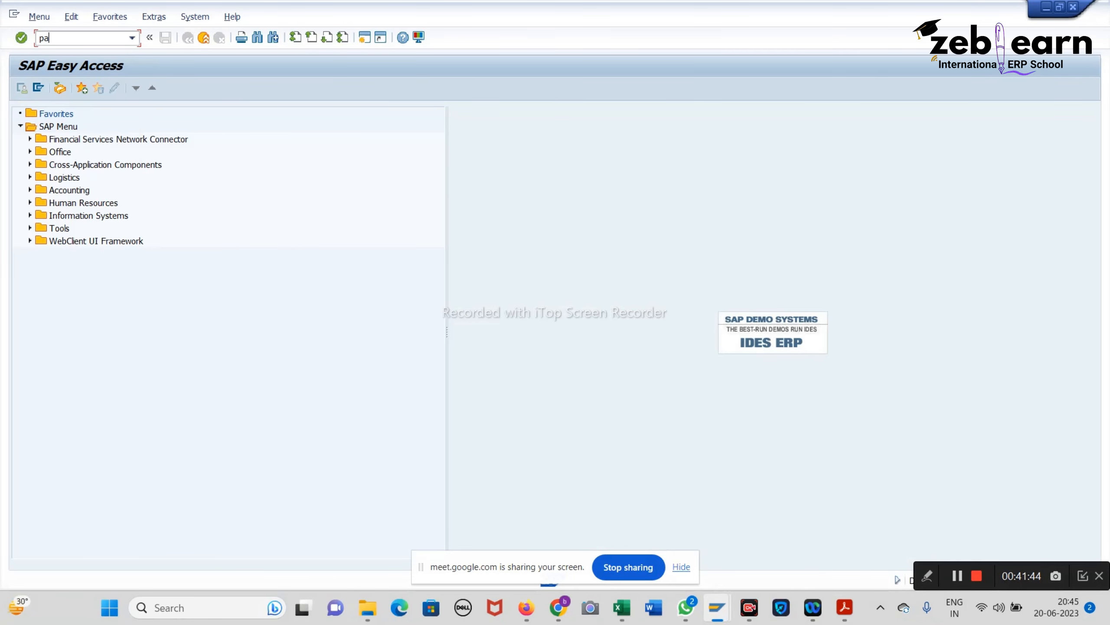
{"action": "key", "text": "Return"}
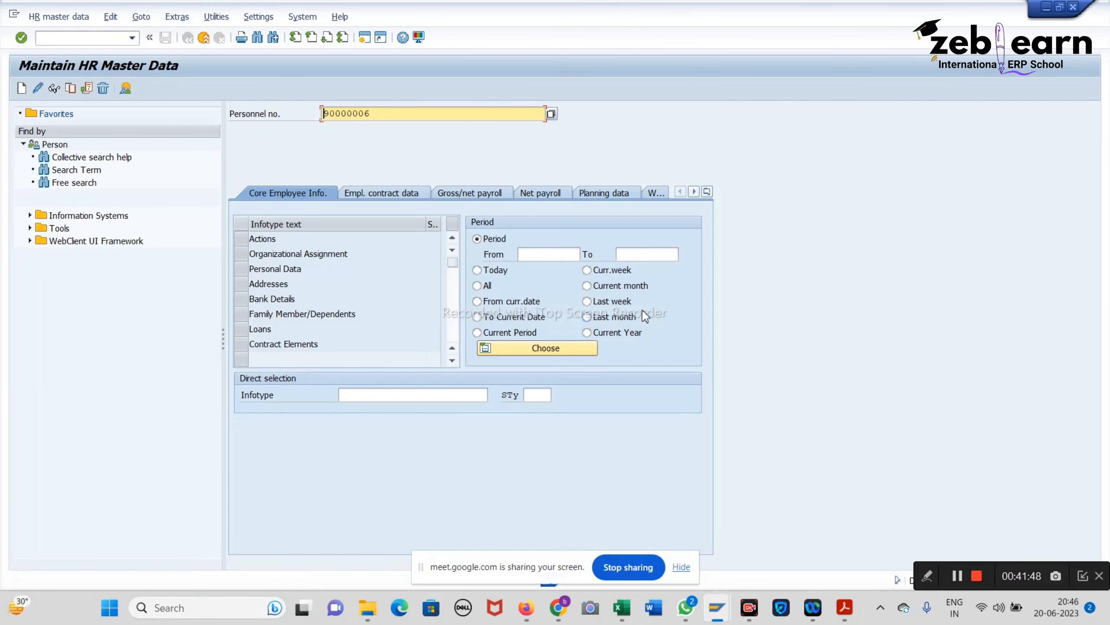
{"action": "left_click", "coordinate": [405, 396]}
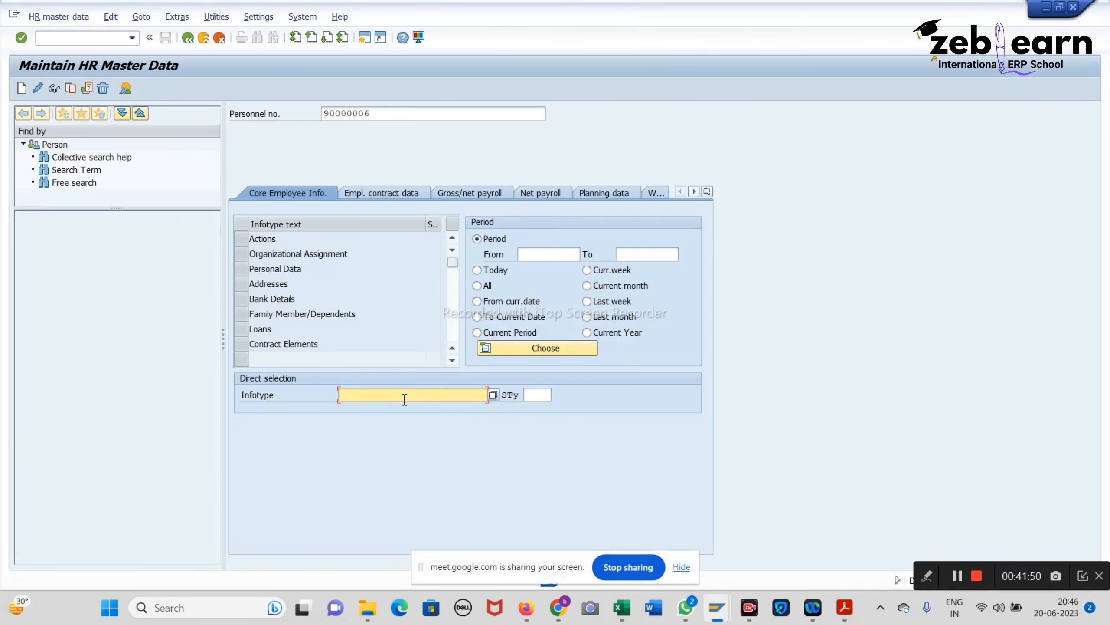
{"action": "type", "text": "0007"}
{"action": "key", "text": "Return"}
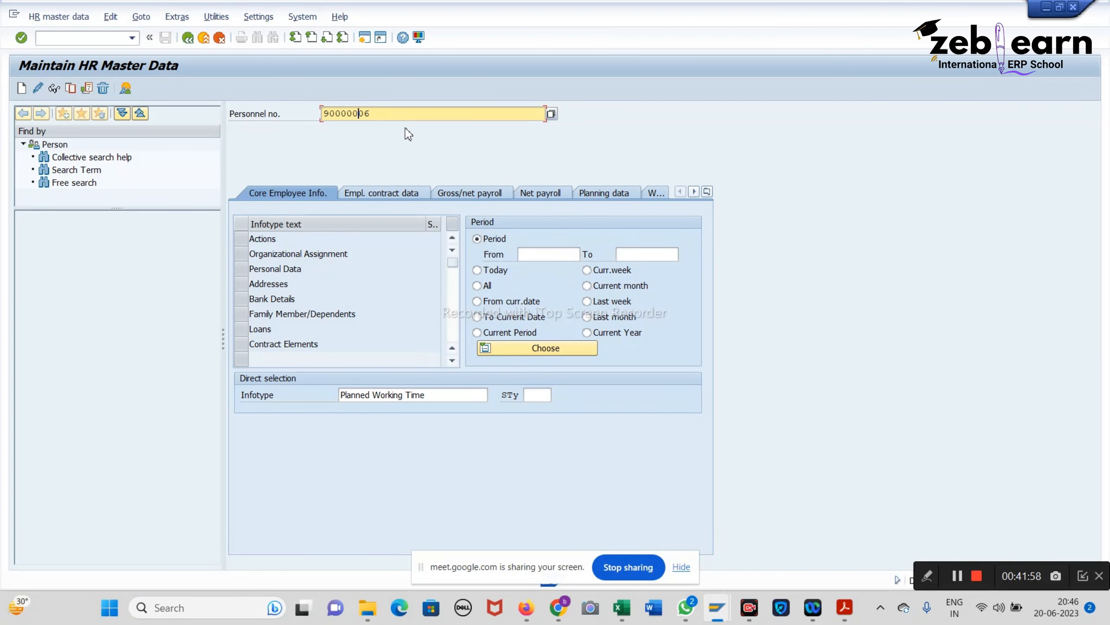
{"action": "key", "text": "Return"}
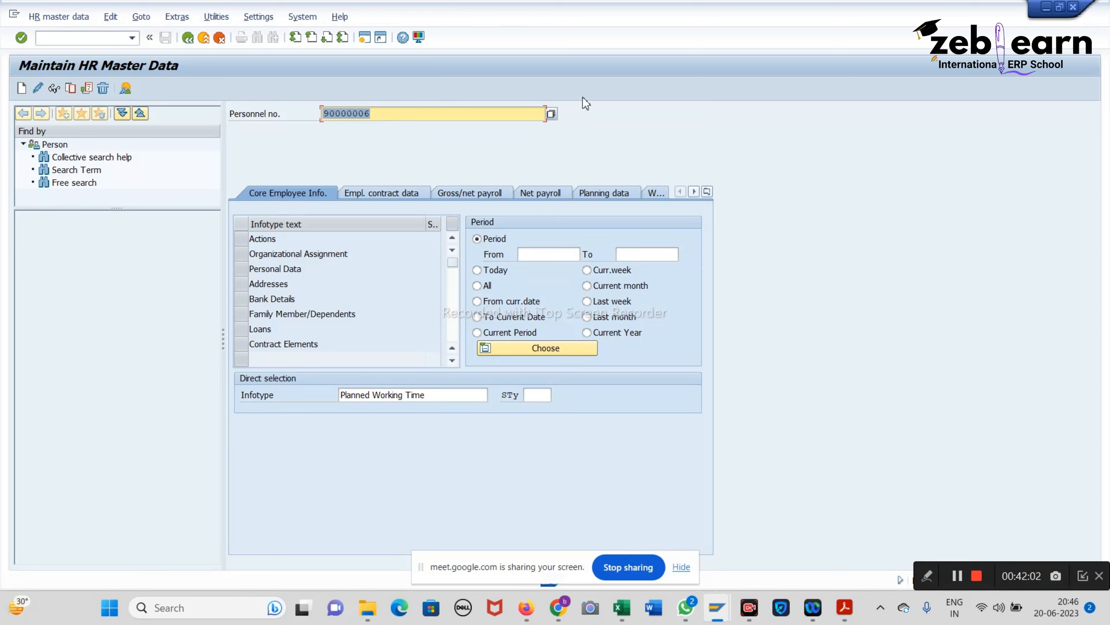
{"action": "left_click", "coordinate": [556, 116]}
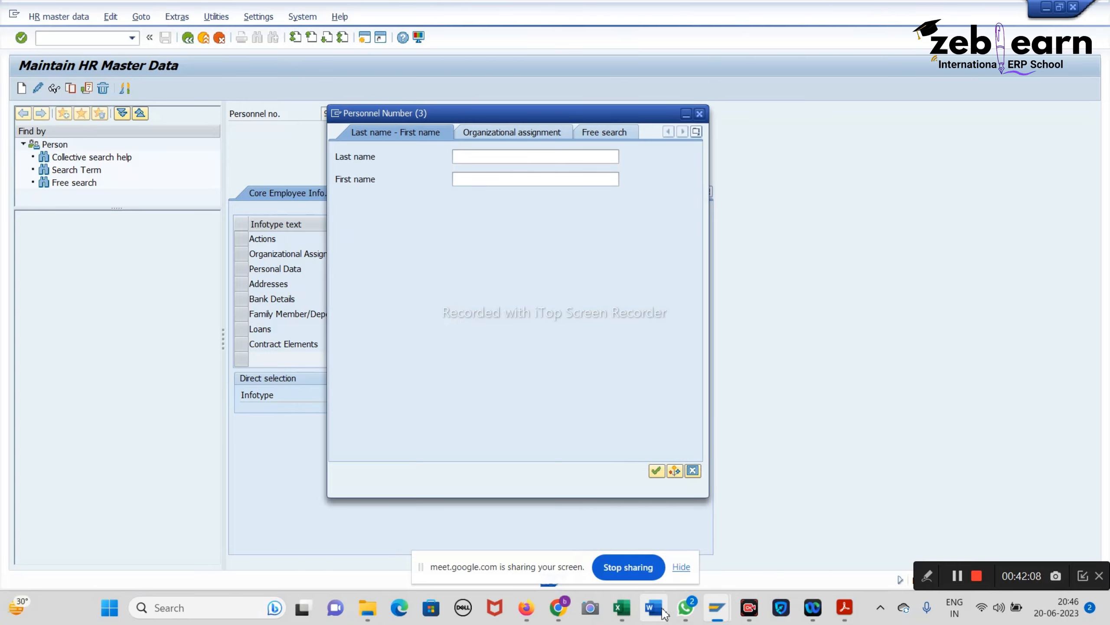
Step: Check the configuration workbook, then type and clear the employee's last name in the search help
{"action": "mouse_move", "coordinate": [632, 611]}
{"action": "left_click", "coordinate": [614, 540]}
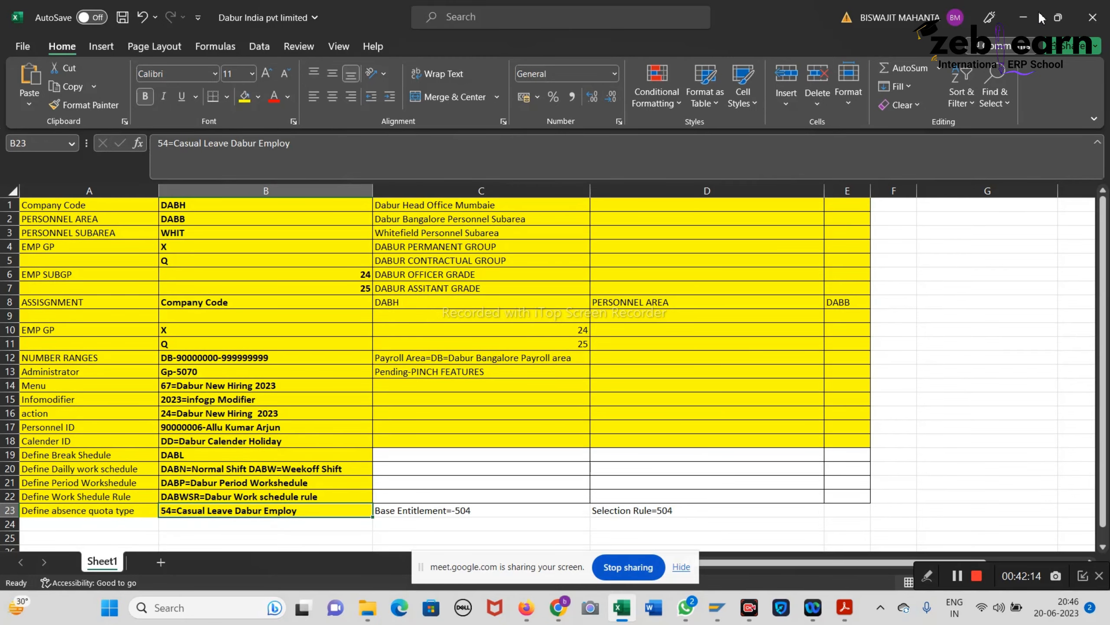
{"action": "left_click", "coordinate": [1023, 17]}
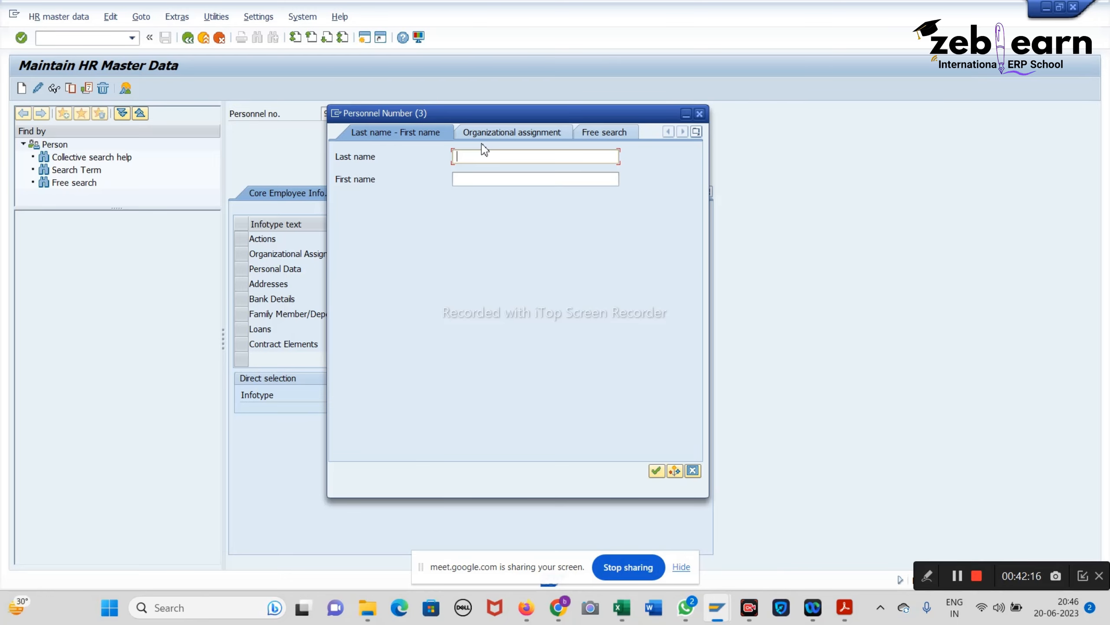
{"action": "type", "text": "arjun"}
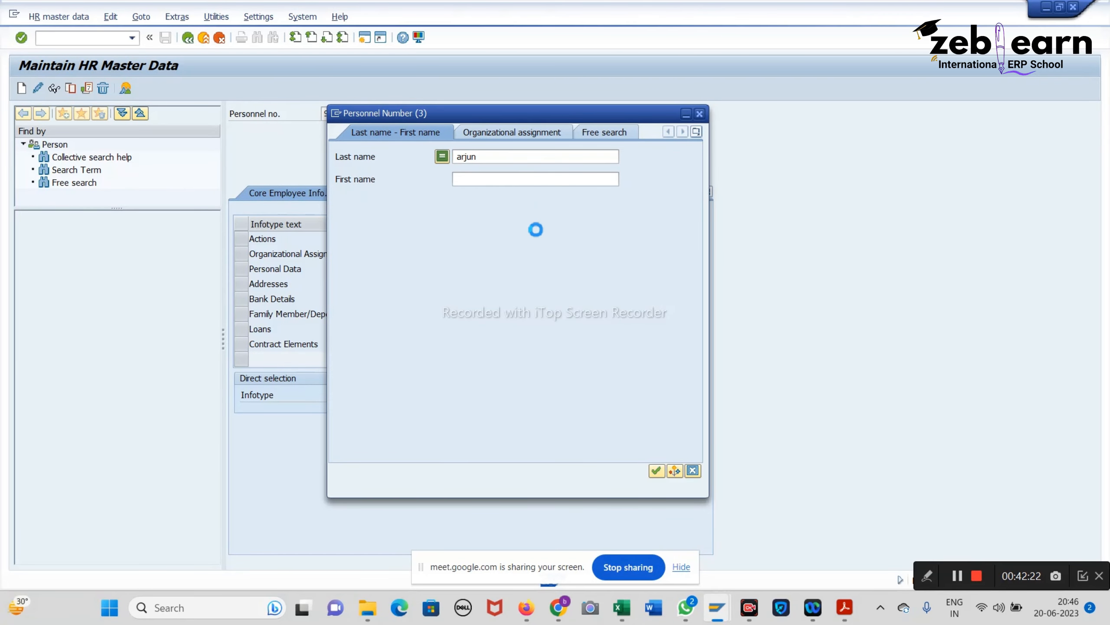
{"action": "left_click", "coordinate": [478, 157]}
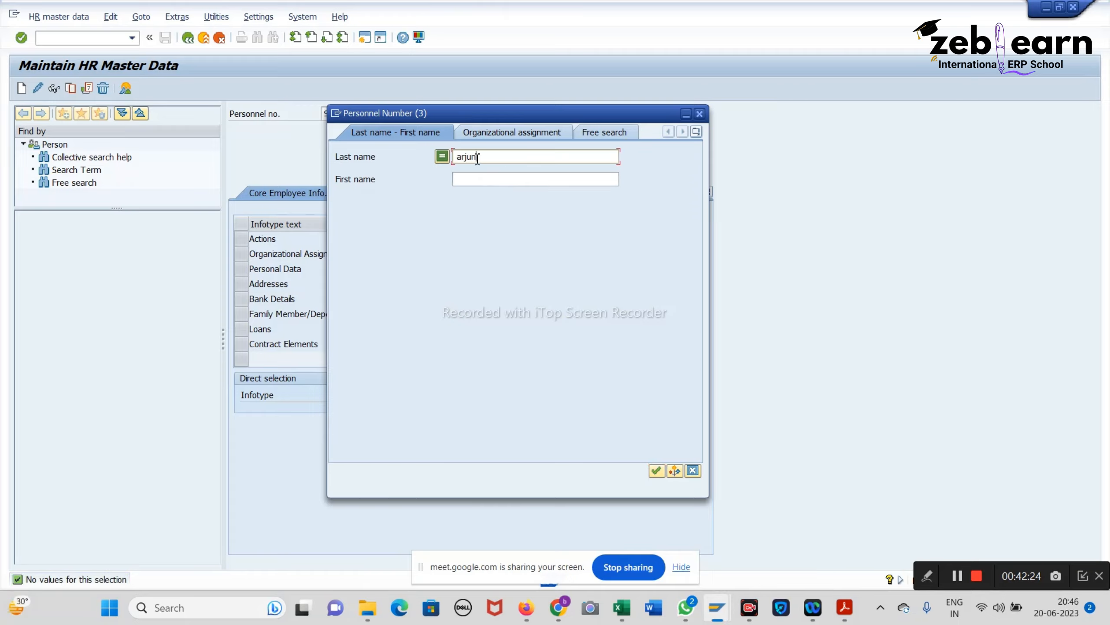
{"action": "left_click_drag", "start_coordinate": [478, 159], "coordinate": [379, 162]}
{"action": "key", "text": "BackSpace"}
Step: Type and clear the first name, close the search, and empty the Personnel no. field
{"action": "type", "text": "allu"}
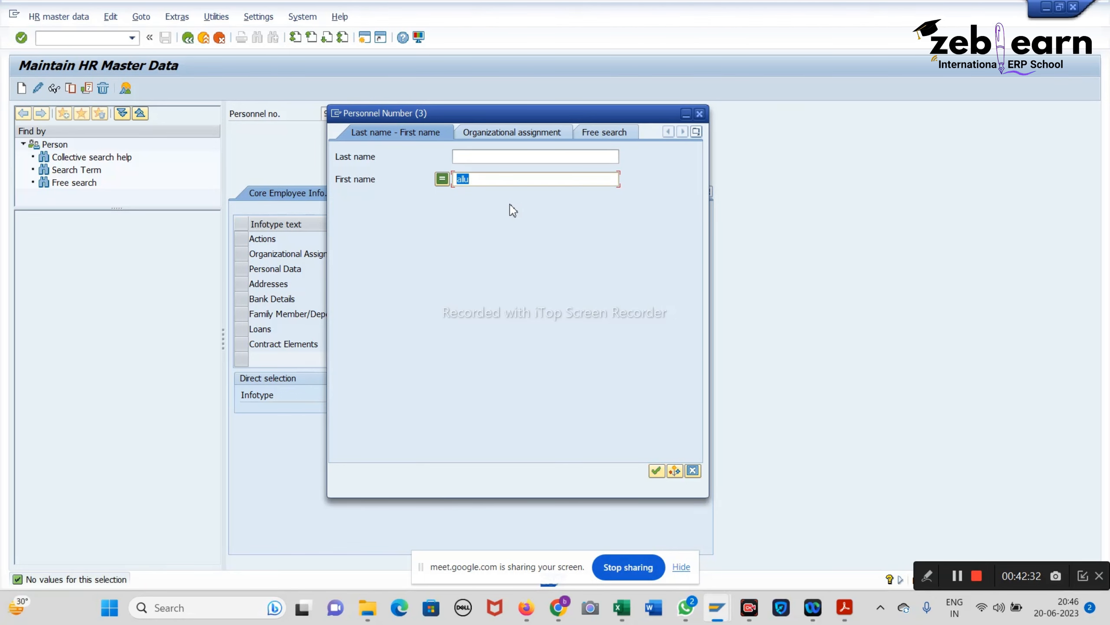
{"action": "key", "text": "BackSpace"}
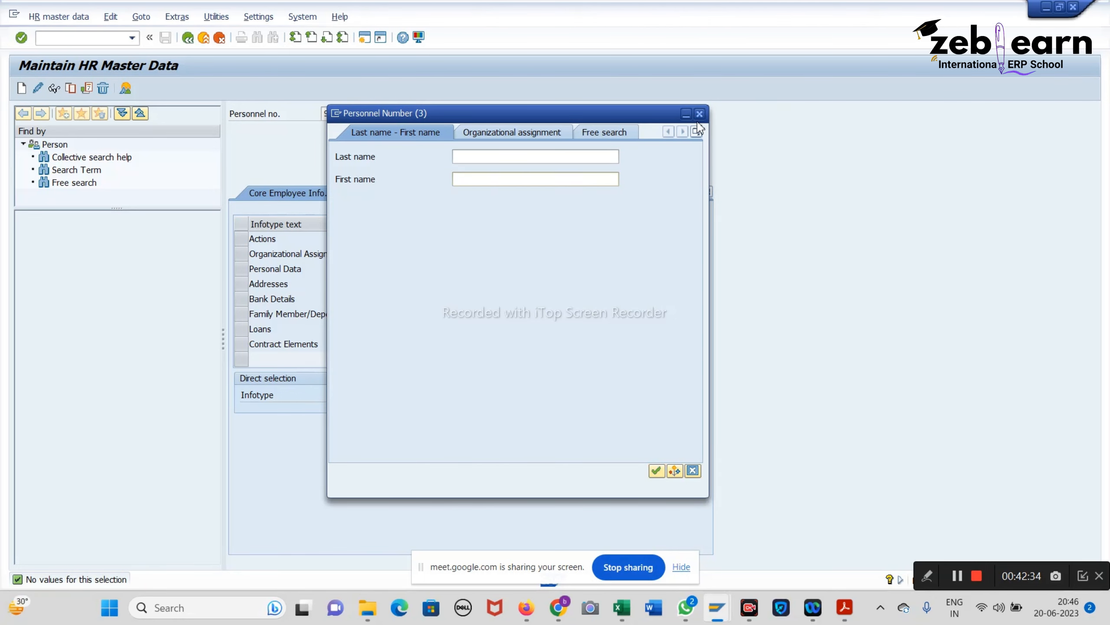
{"action": "left_click", "coordinate": [700, 114]}
{"action": "key", "text": "BackSpace"}
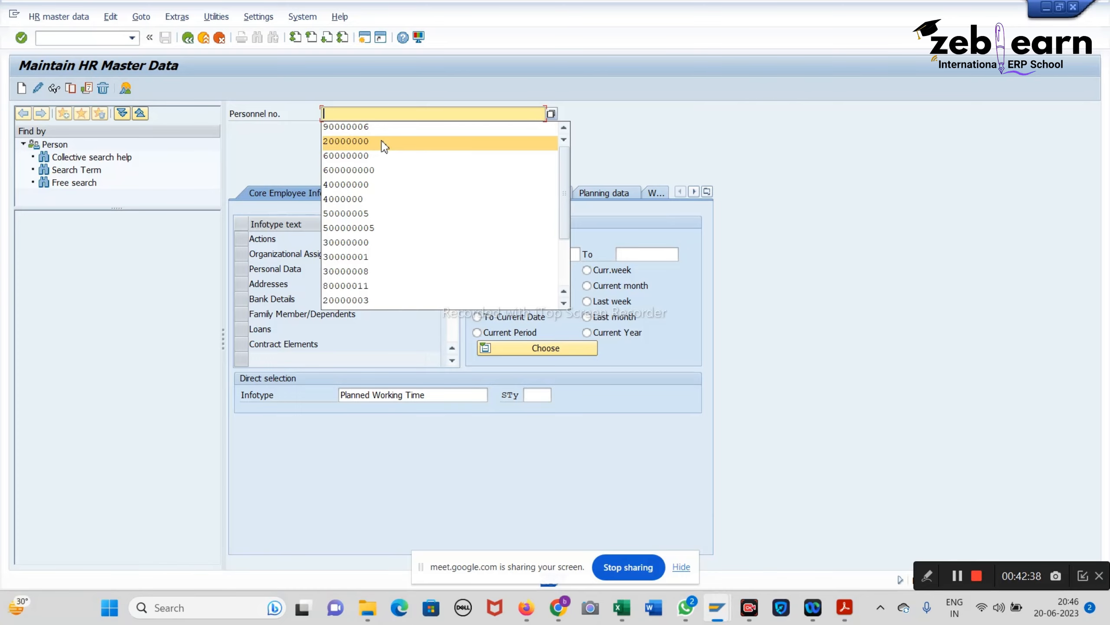
Step: Load the employee's personnel number from history, try a shortened number, then close PA30
{"action": "left_click", "coordinate": [376, 128]}
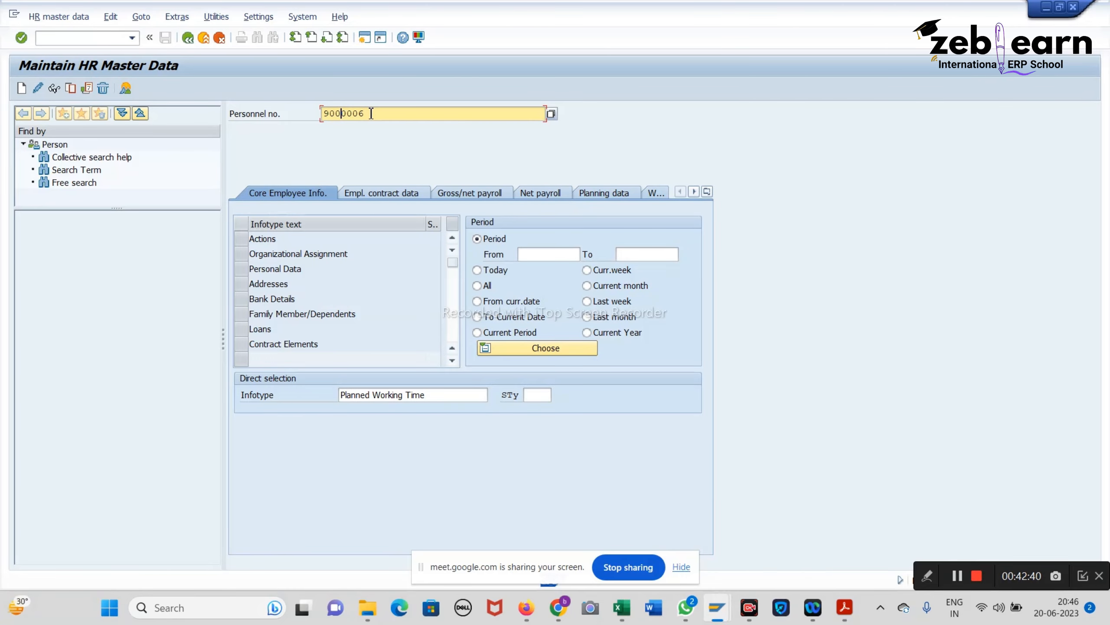
{"action": "key", "text": "Return"}
{"action": "left_click", "coordinate": [372, 113]}
{"action": "key", "text": "BackSpace"}
{"action": "key", "text": "Return"}
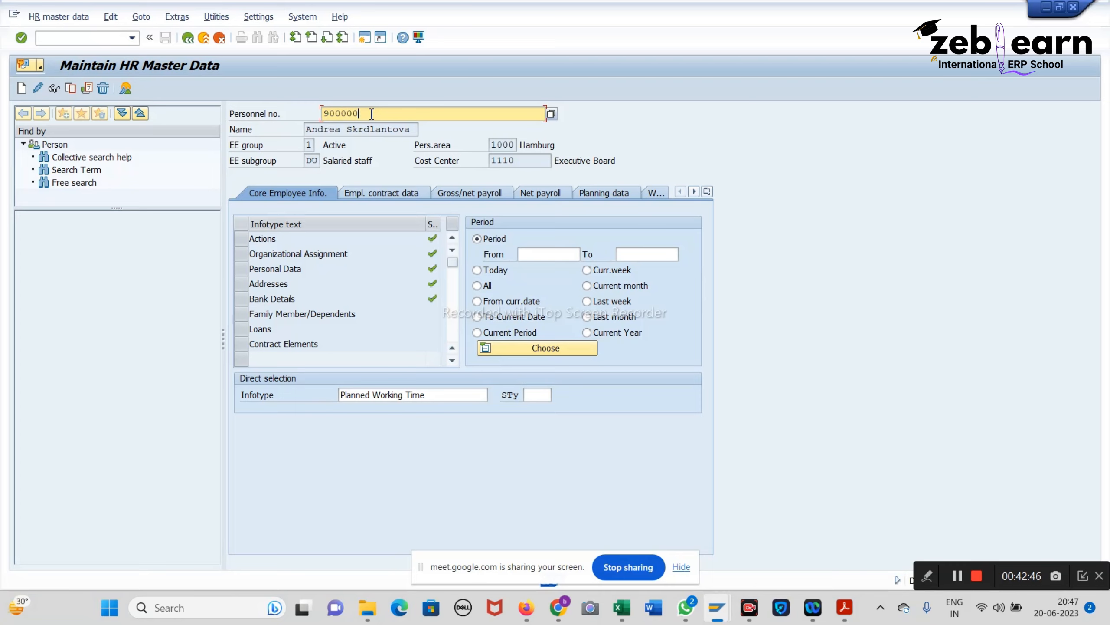
{"action": "key", "text": "Return"}
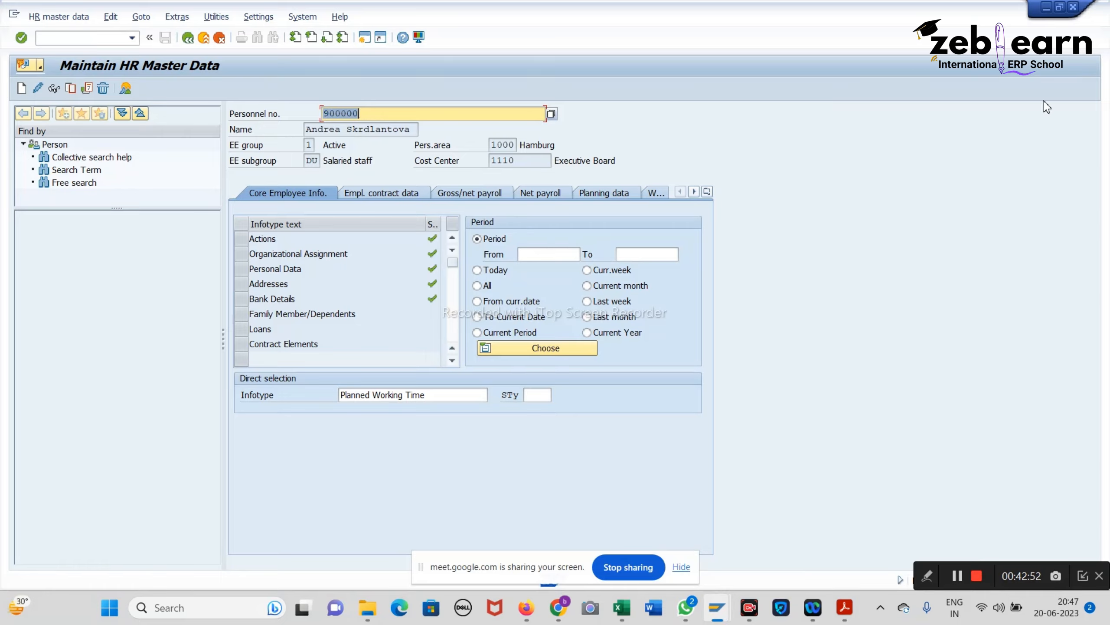
{"action": "left_click", "coordinate": [1074, 8]}
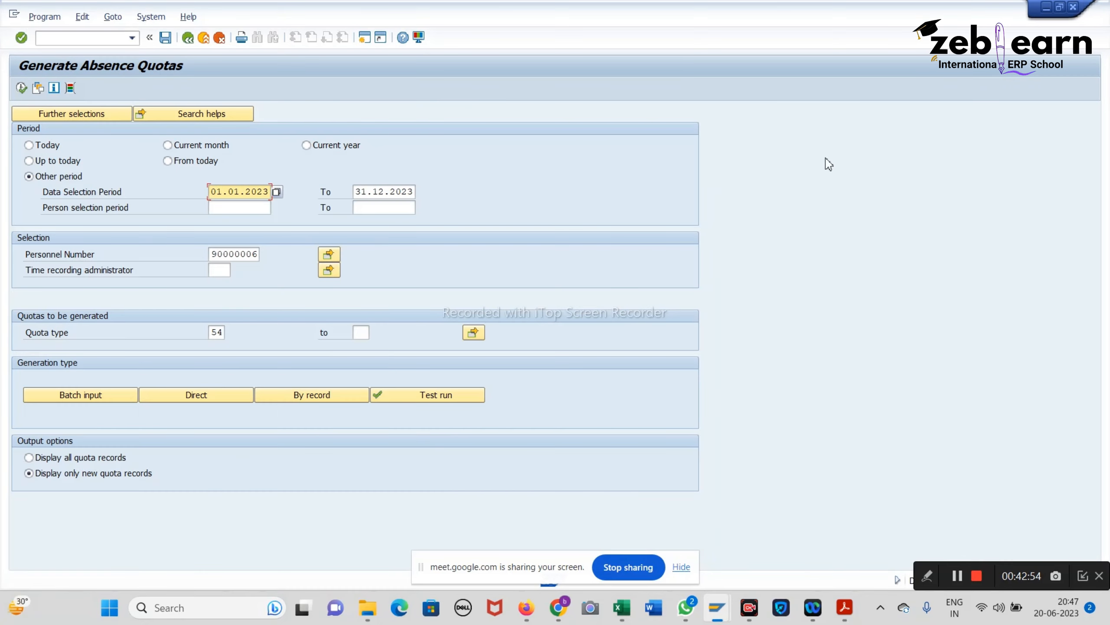
Step: Run the 2023 type 54 quota generation again, close the empty list, and begin logging off
{"action": "left_click", "coordinate": [21, 88]}
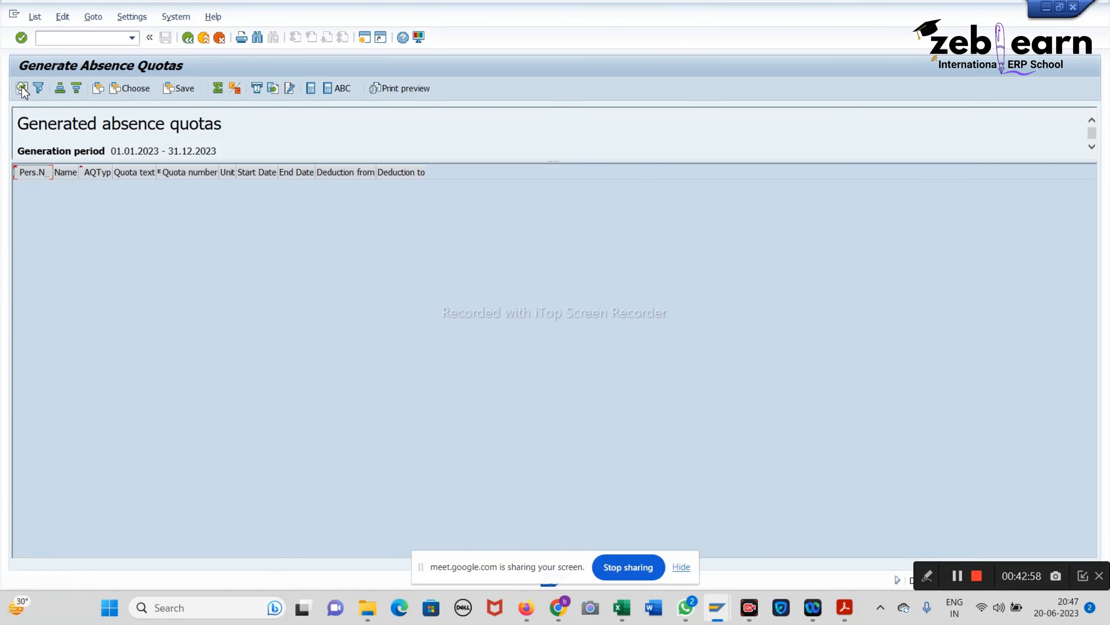
{"action": "left_click", "coordinate": [1075, 7]}
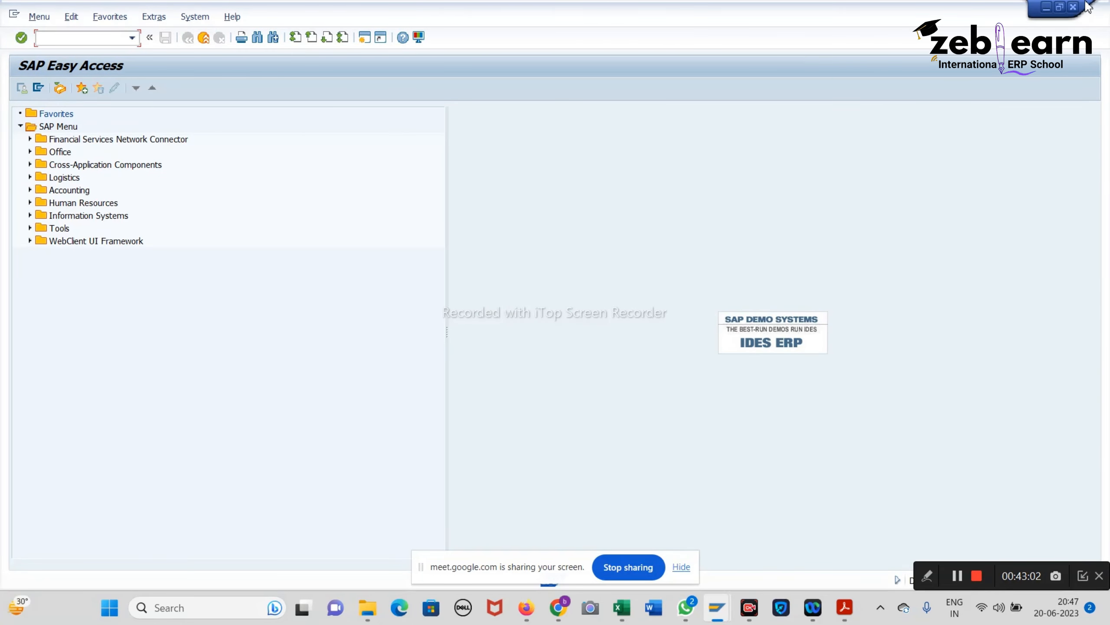
{"action": "left_click", "coordinate": [1076, 8]}
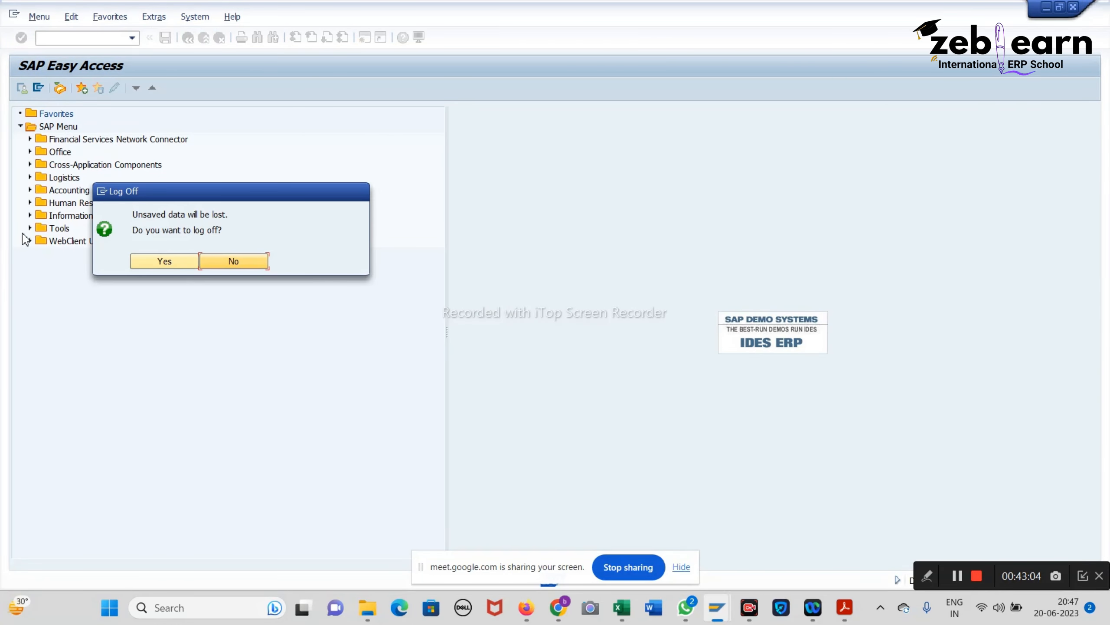
Step: Log off, launch SAP Logon from the desktop and connect to ZEB SAP HCM
{"action": "left_click", "coordinate": [153, 262]}
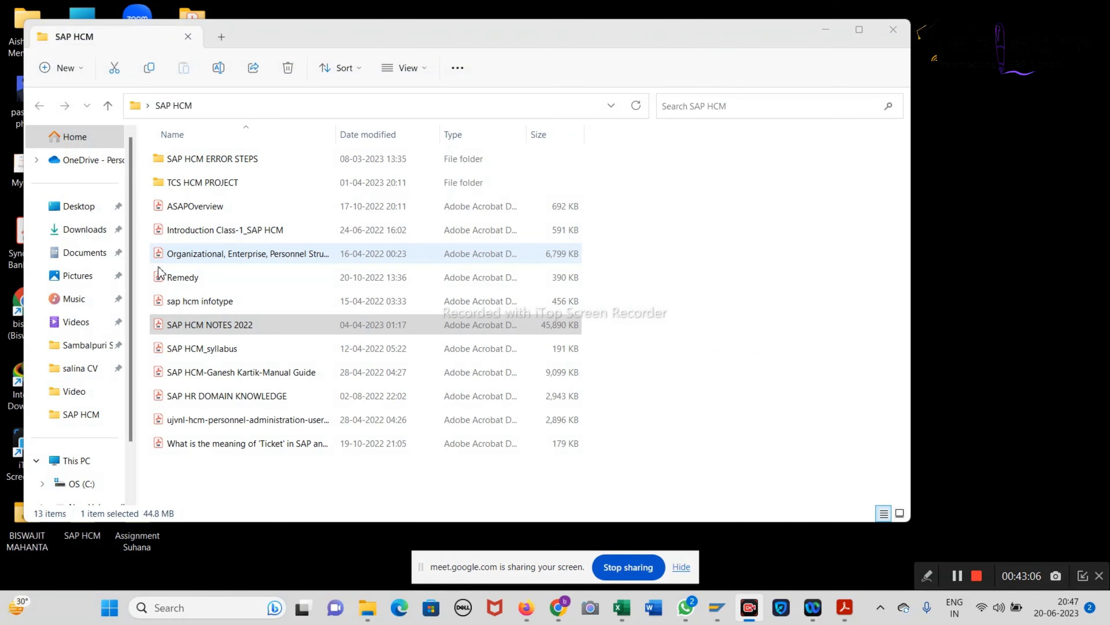
{"action": "left_click", "coordinate": [825, 29]}
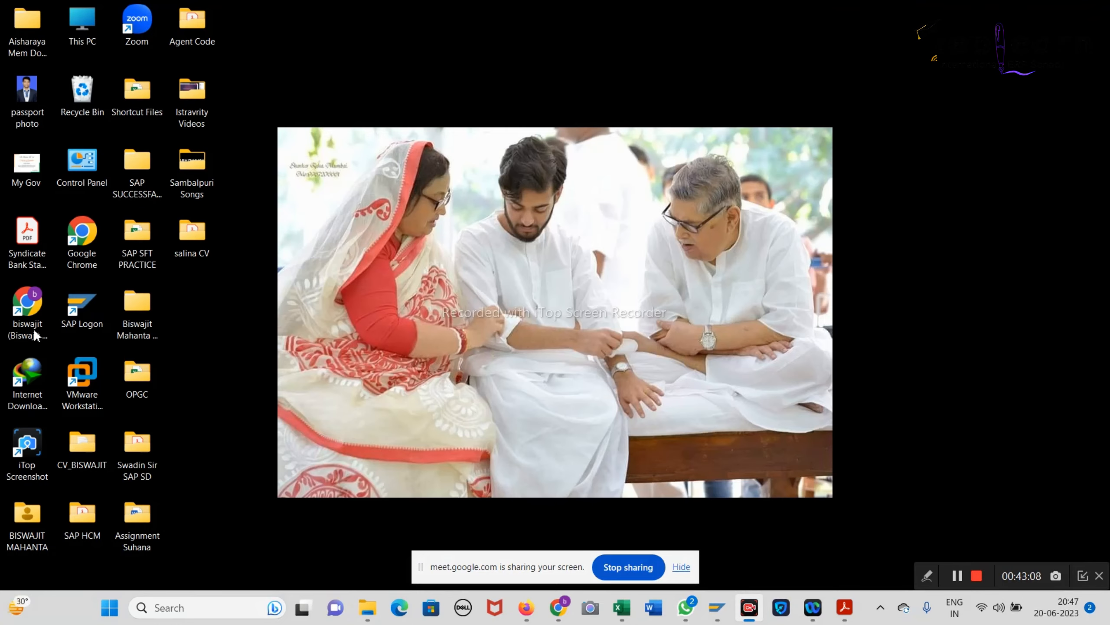
{"action": "double_click", "coordinate": [81, 322]}
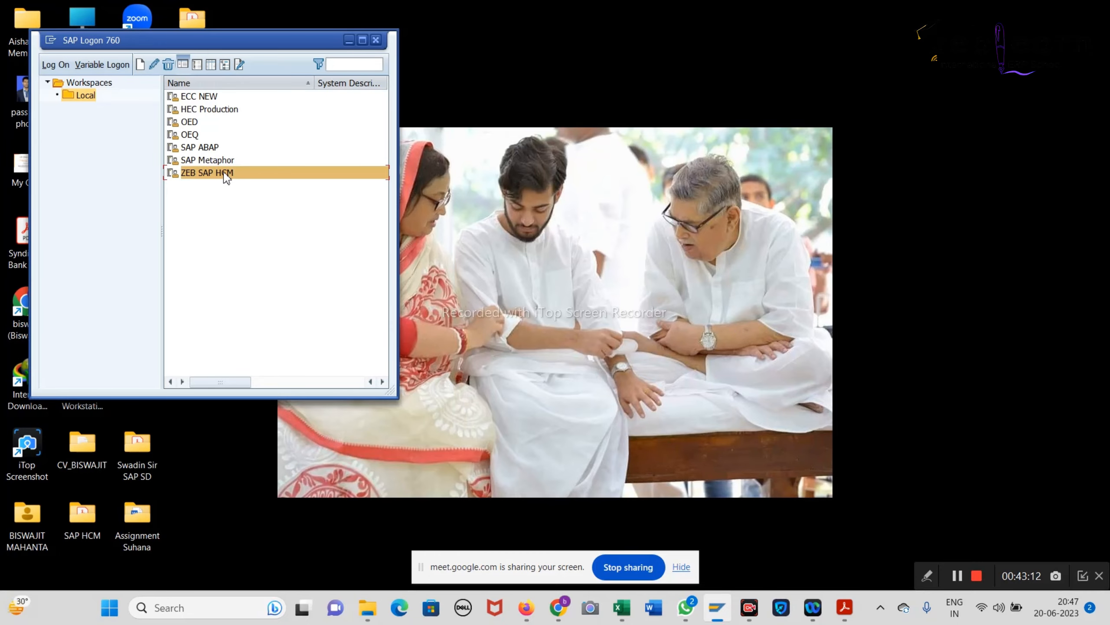
{"action": "double_click", "coordinate": [226, 173]}
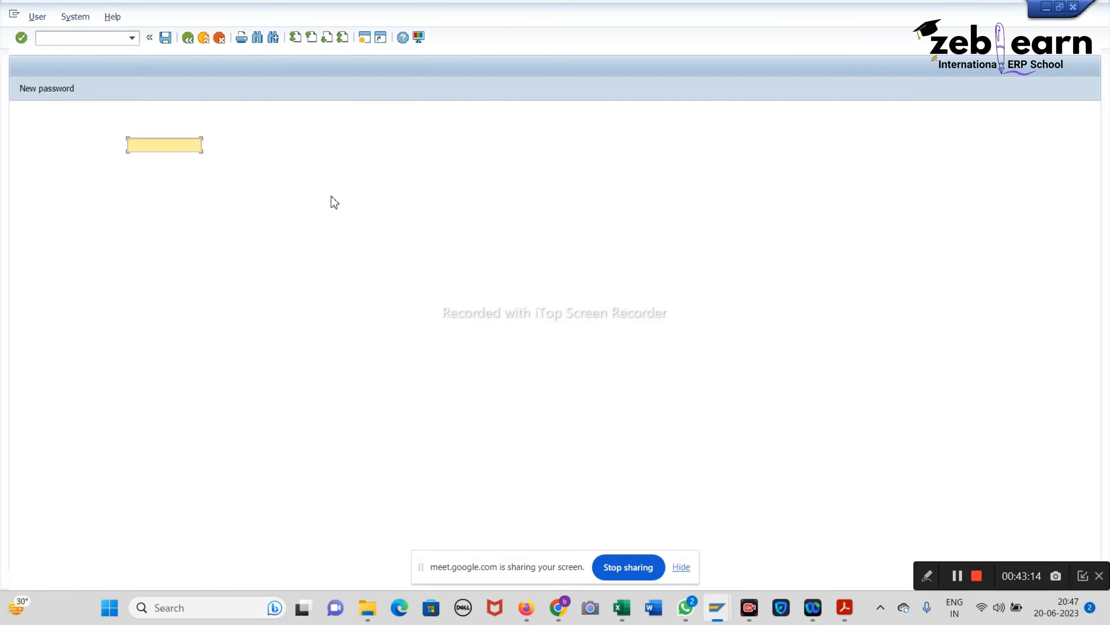
Step: Attempt a logon with the saved user name and password; the logon fails
{"action": "left_click", "coordinate": [187, 147]}
{"action": "left_click", "coordinate": [164, 163]}
{"action": "left_click", "coordinate": [164, 162]}
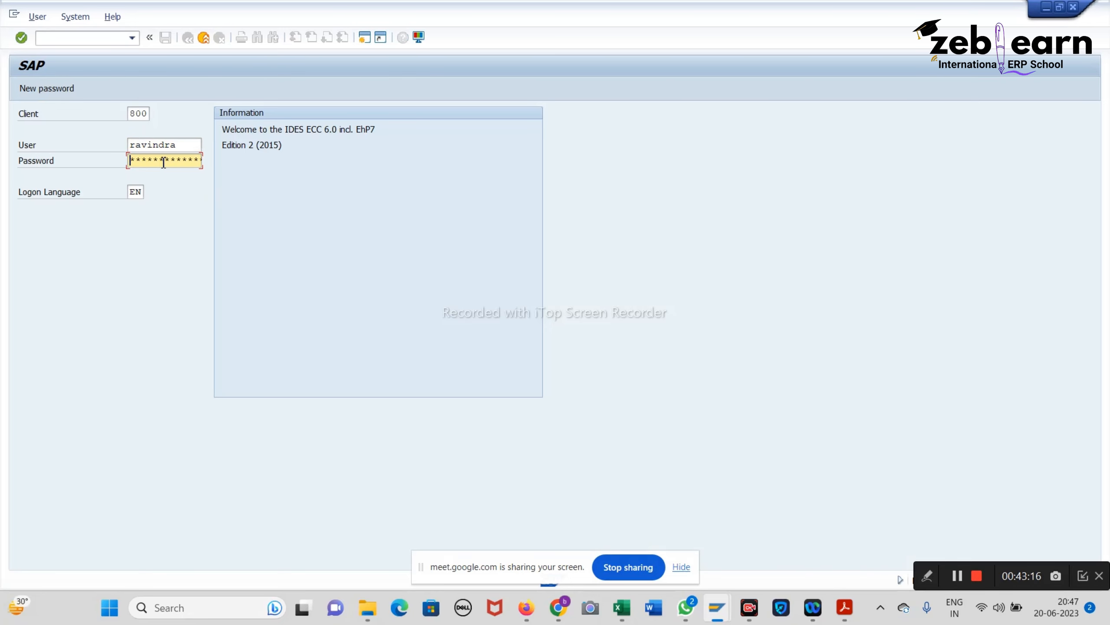
{"action": "type", "text": "*"}
{"action": "key", "text": "Return"}
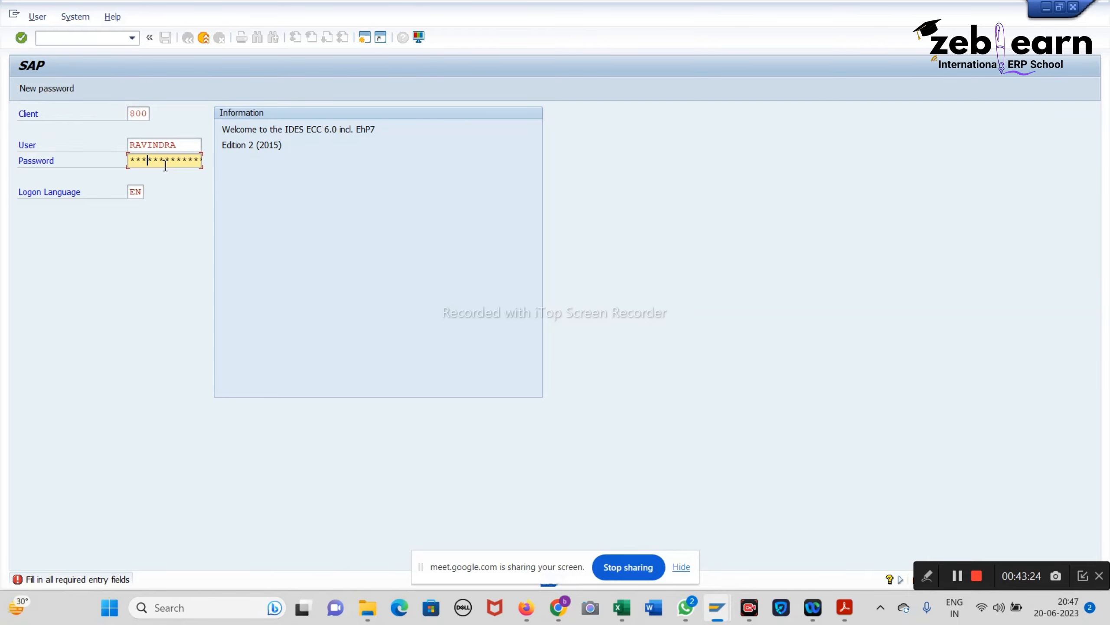
{"action": "key", "text": "Return"}
Step: Close the failed logon screen and sign in again with the saved user name and password
{"action": "left_click", "coordinate": [1074, 7]}
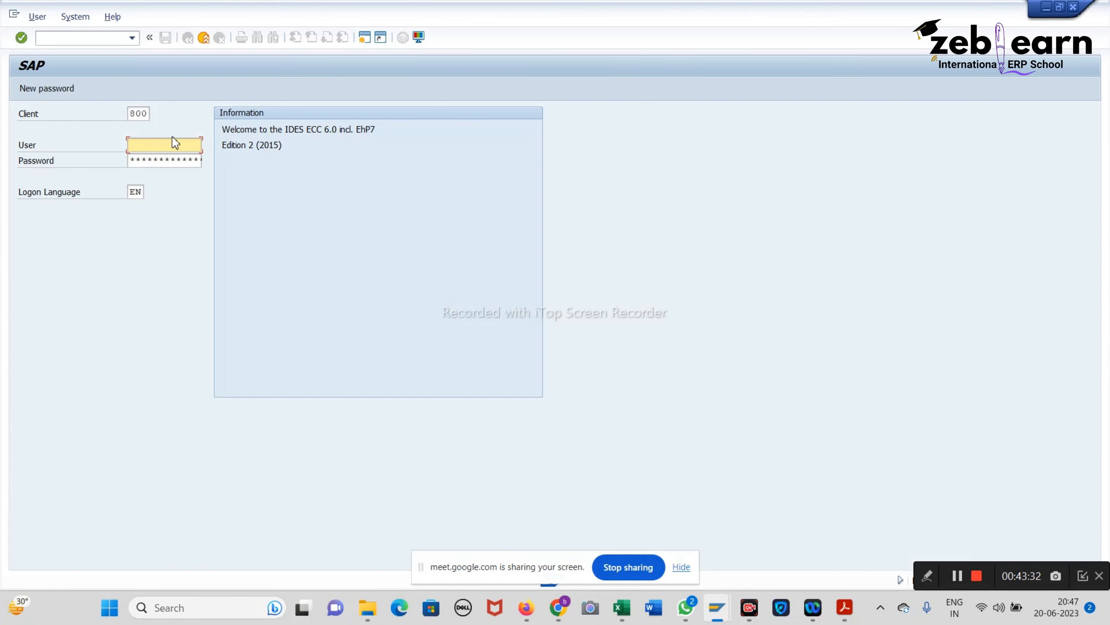
{"action": "left_click", "coordinate": [171, 144]}
{"action": "left_click", "coordinate": [159, 160]}
{"action": "left_click", "coordinate": [92, 42]}
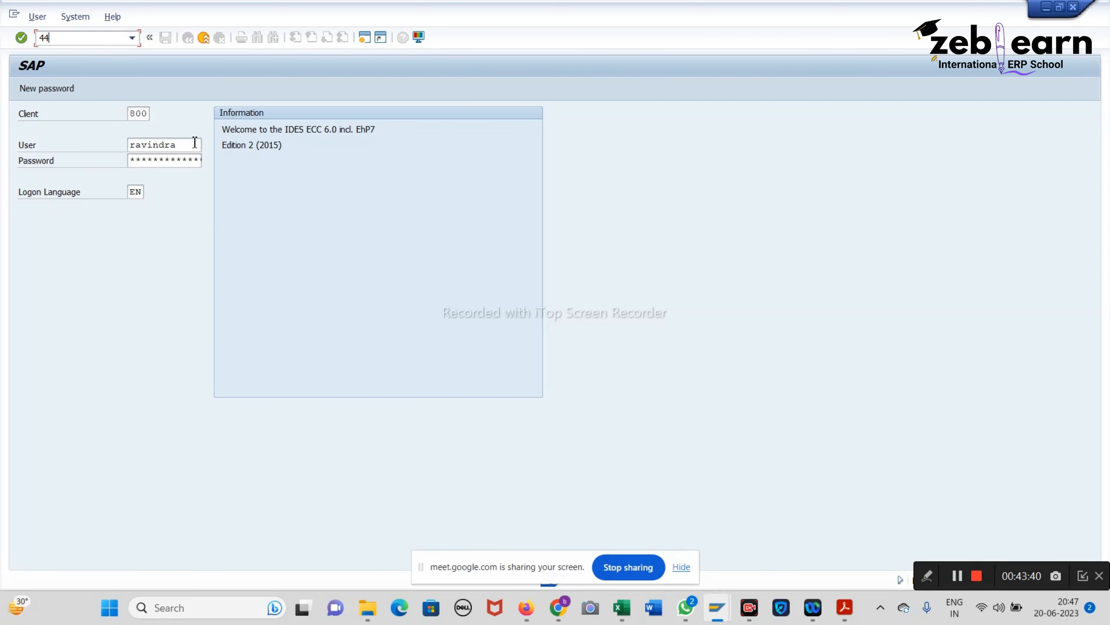
{"action": "left_click", "coordinate": [177, 162]}
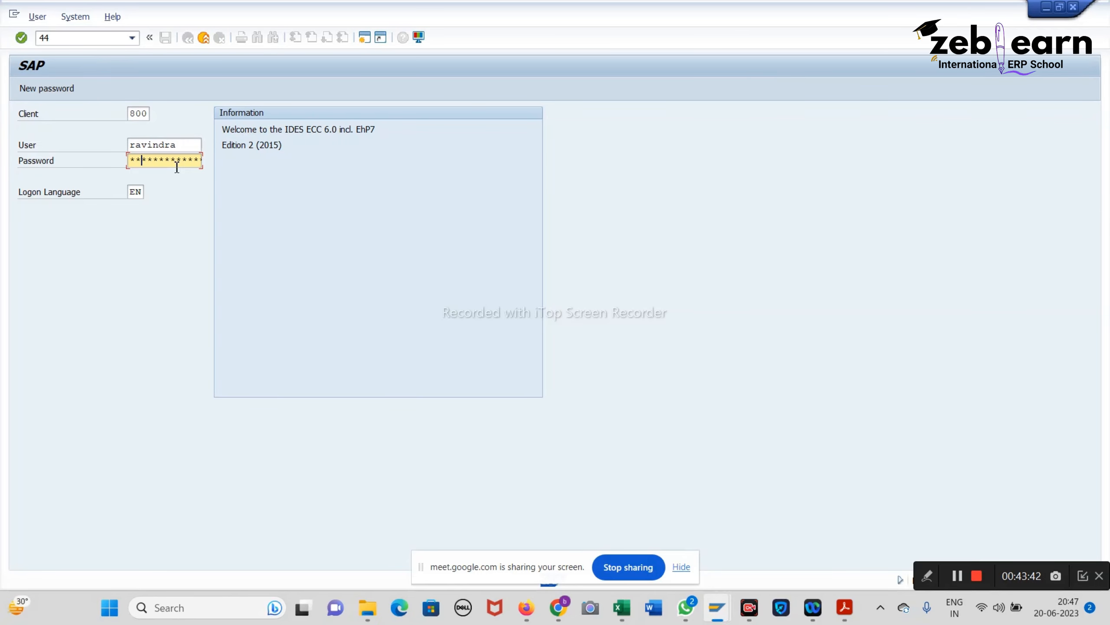
{"action": "key", "text": "Return"}
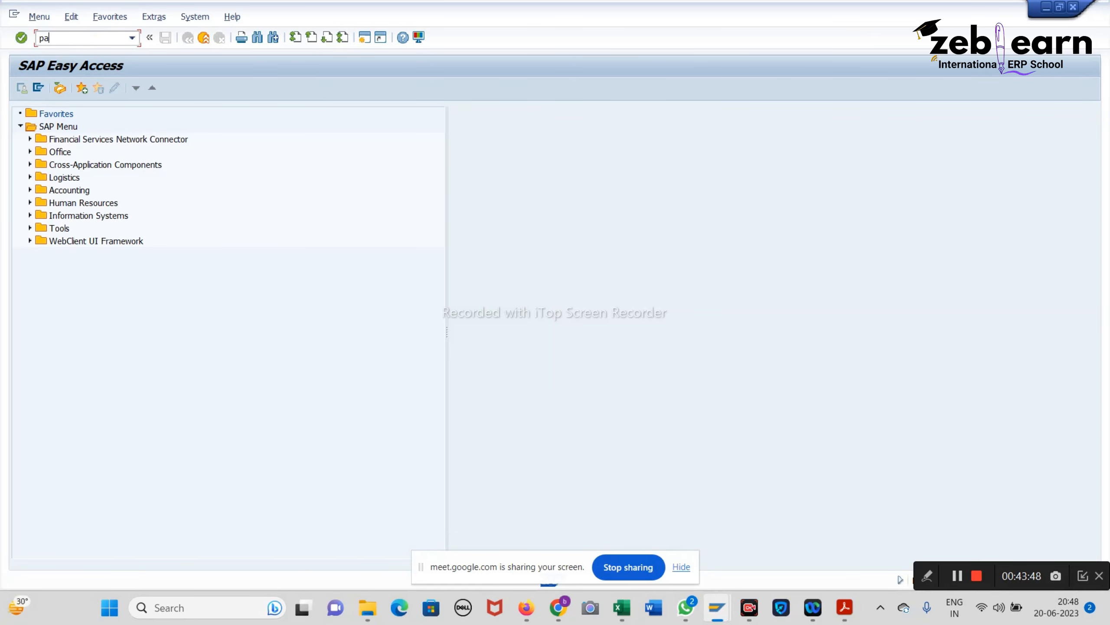
Step: Open PA30 for recent personnel number 90000006
{"action": "key", "text": "Return"}
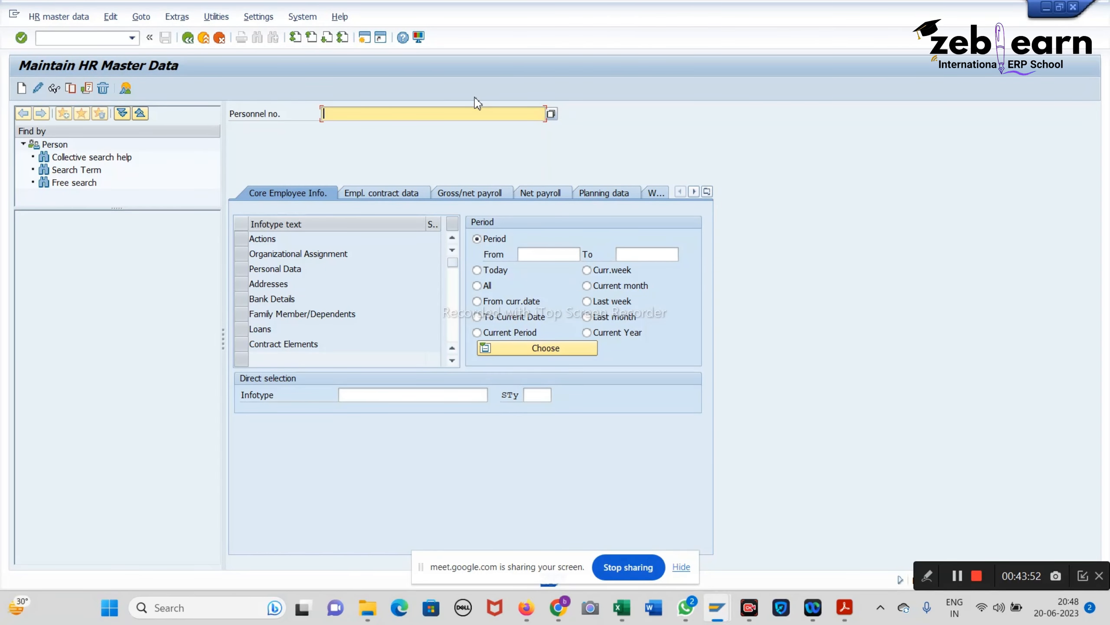
{"action": "key", "text": "Down"}
{"action": "key", "text": "Down"}
{"action": "key", "text": "Down"}
{"action": "key", "text": "Down"}
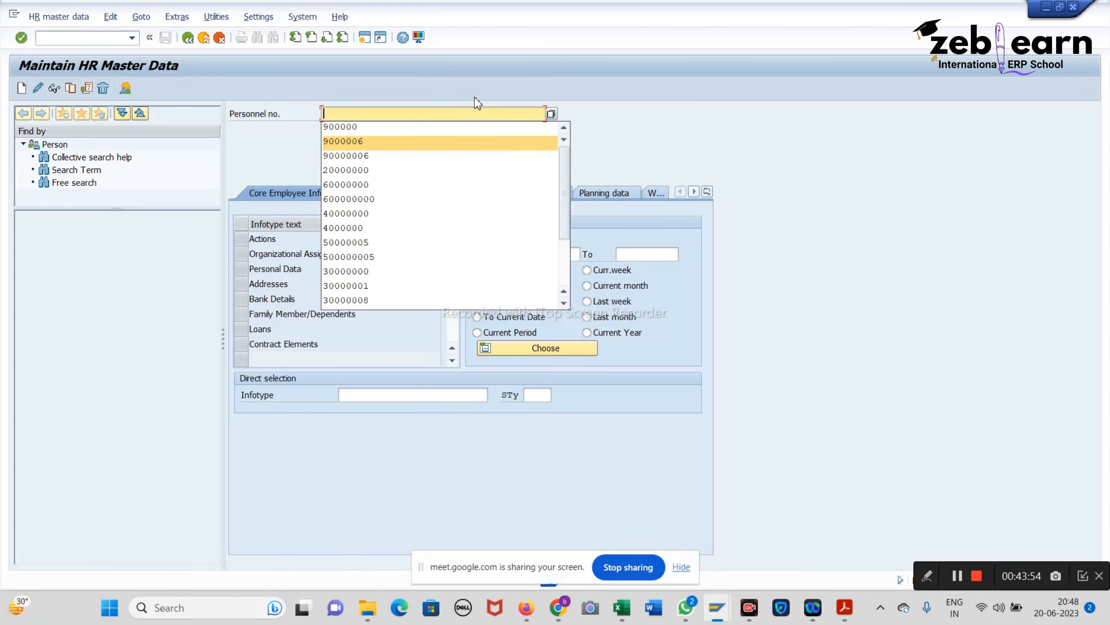
{"action": "key", "text": "Return"}
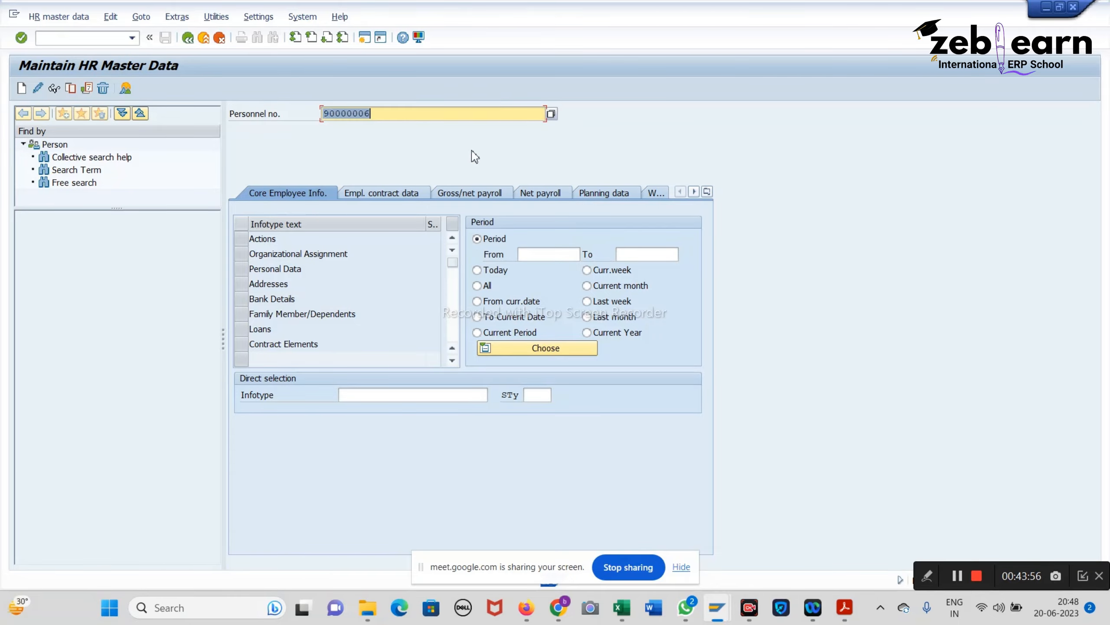
Step: Log off and try logging on to SAP Metaphor with another saved user name and password
{"action": "left_click", "coordinate": [1073, 6]}
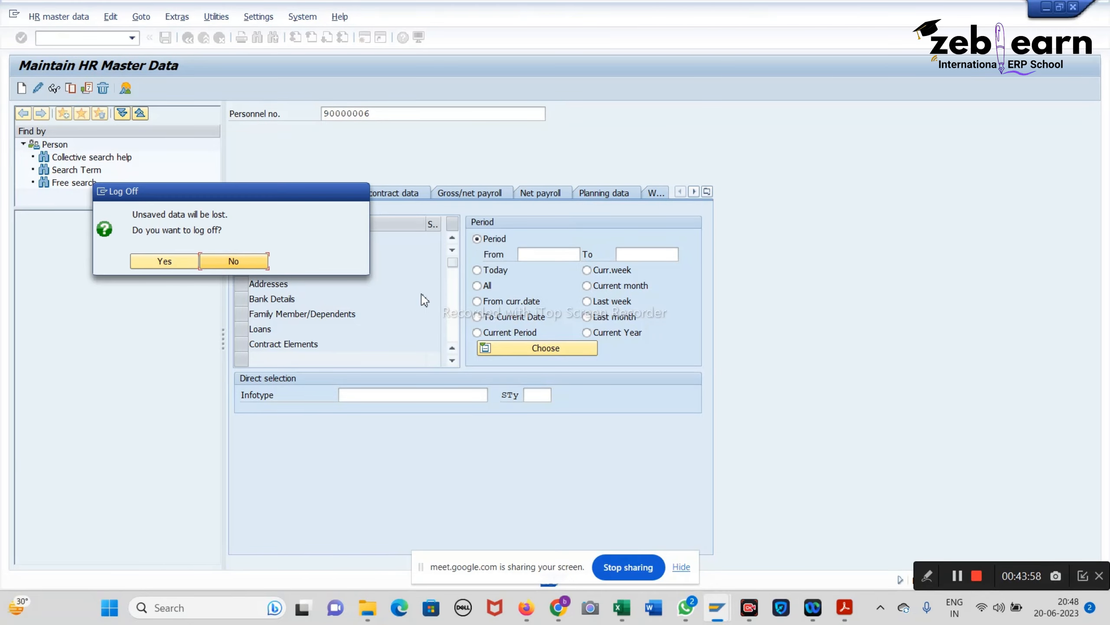
{"action": "left_click", "coordinate": [181, 260]}
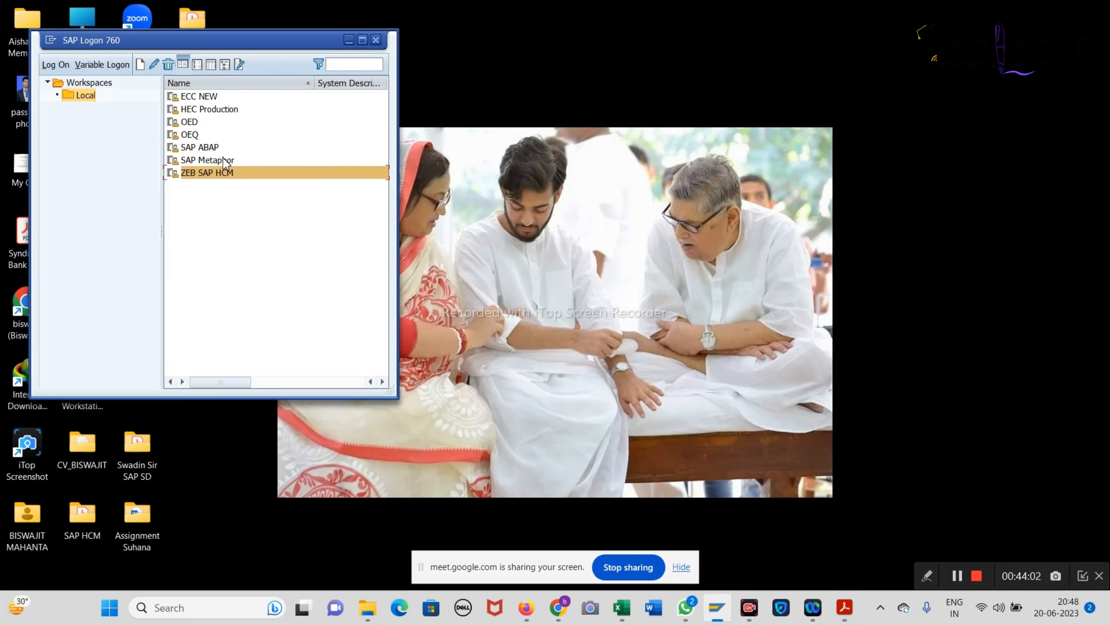
{"action": "left_click", "coordinate": [226, 162]}
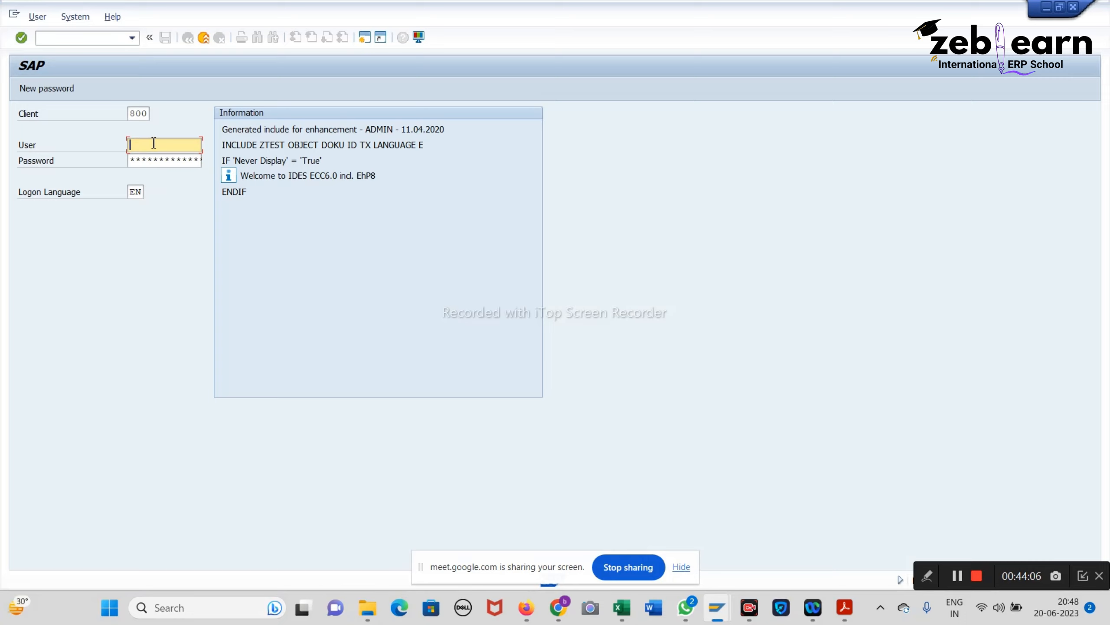
{"action": "left_click", "coordinate": [153, 143]}
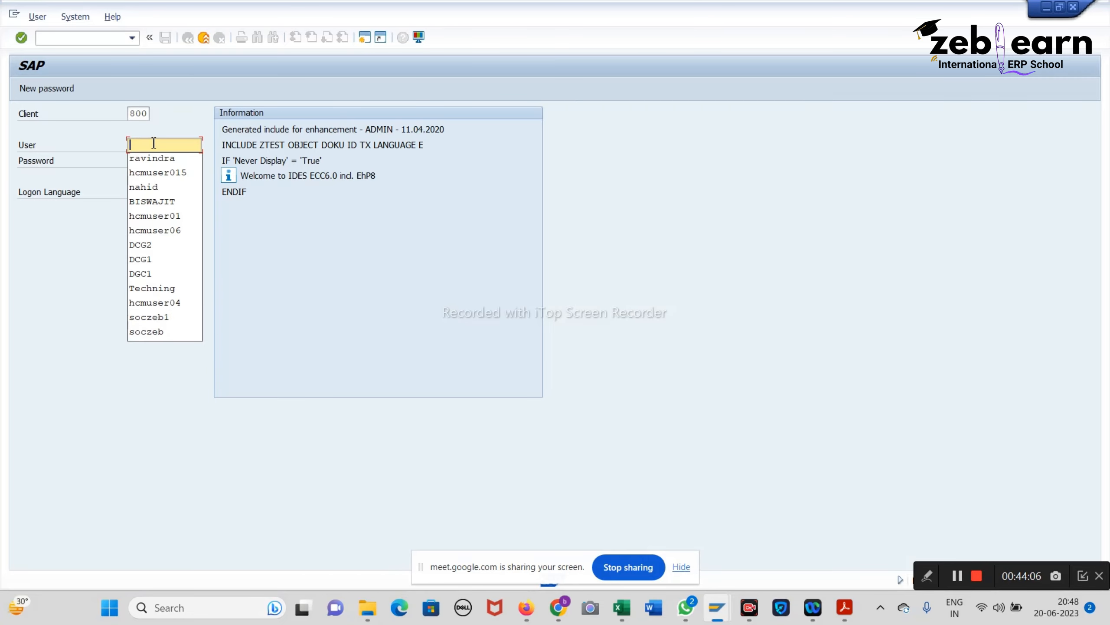
{"action": "key", "text": "Down"}
{"action": "key", "text": "Down"}
{"action": "key", "text": "Return"}
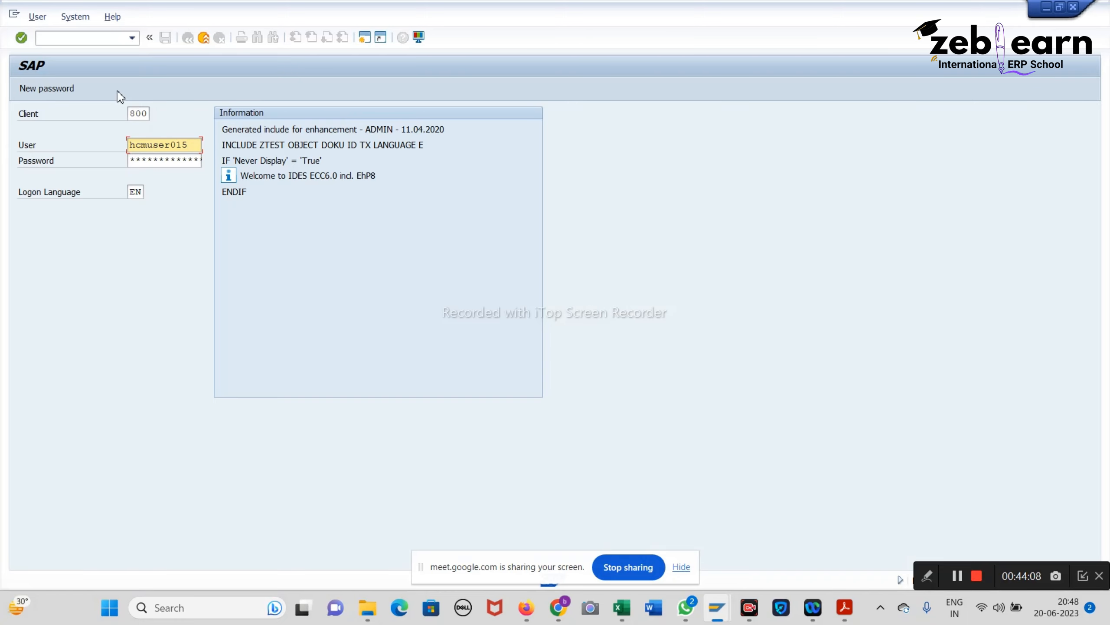
{"action": "left_click", "coordinate": [77, 42]}
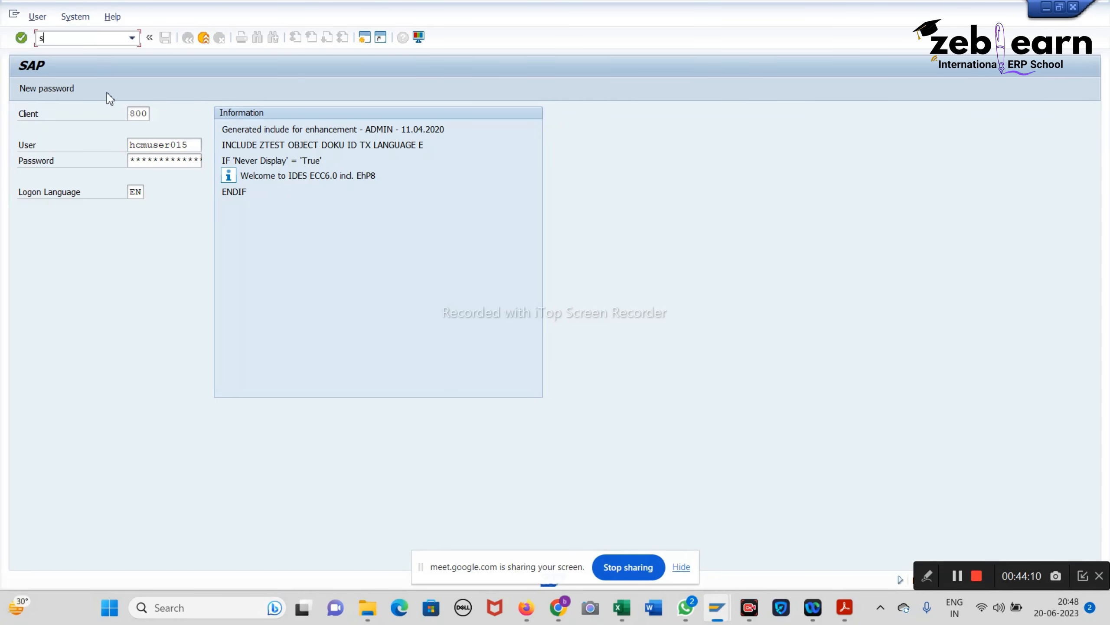
{"action": "left_click", "coordinate": [179, 161]}
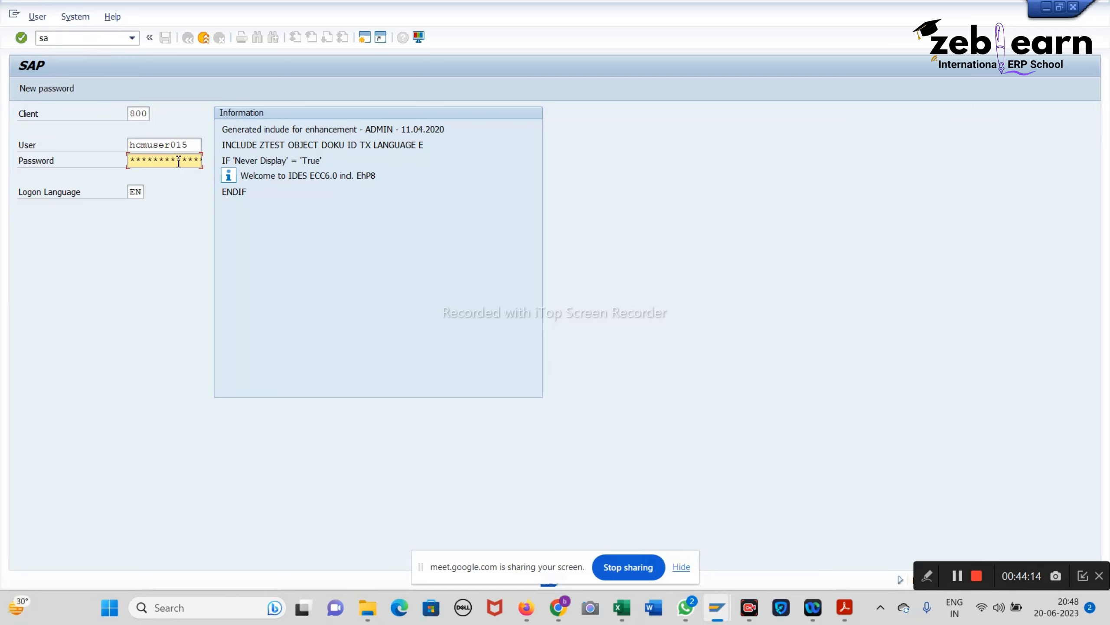
{"action": "key", "text": "Return"}
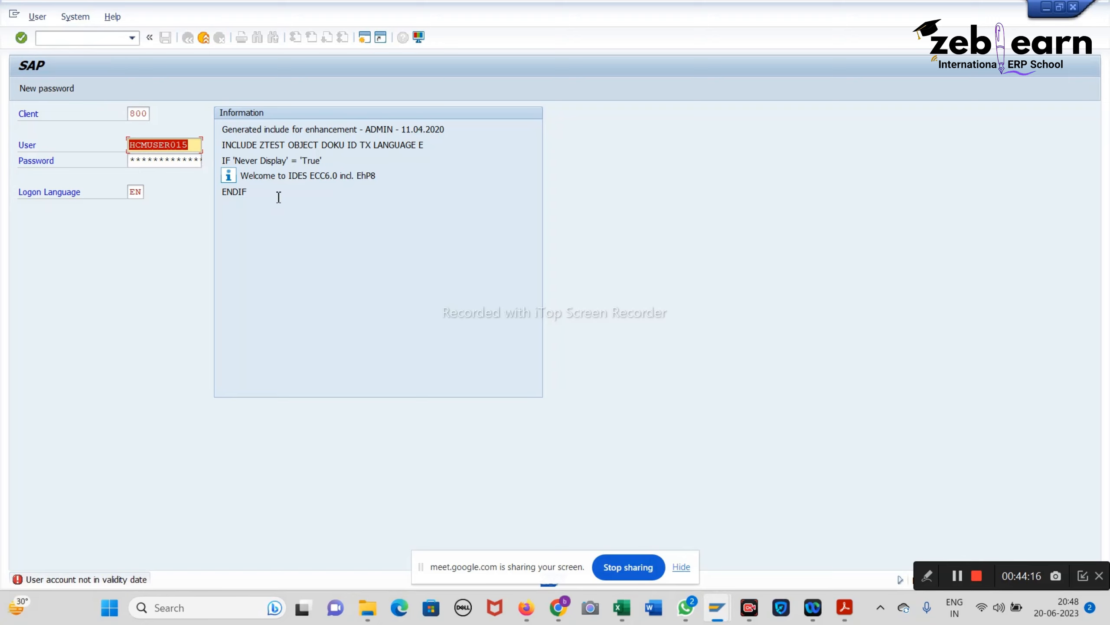